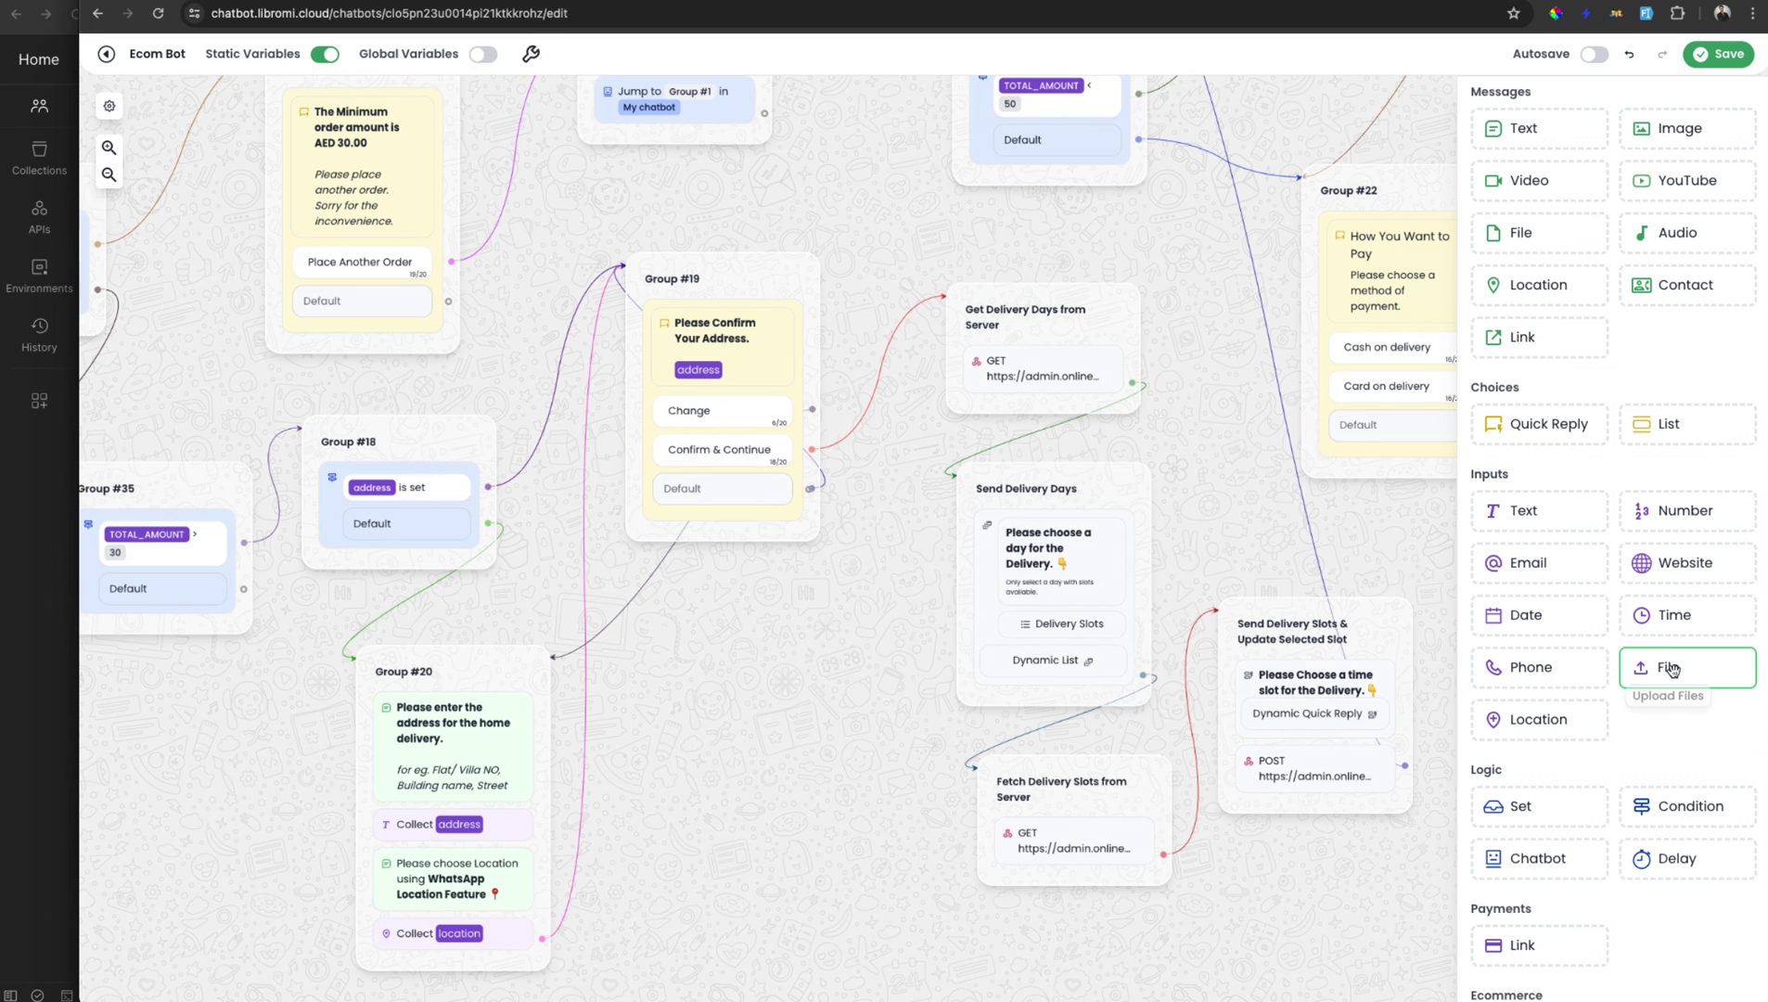
# Step: Pan the flow canvas to show Start, Group #15, the delivery days nodes and Group #22
pyautogui.scroll(-8, 1660, 668)
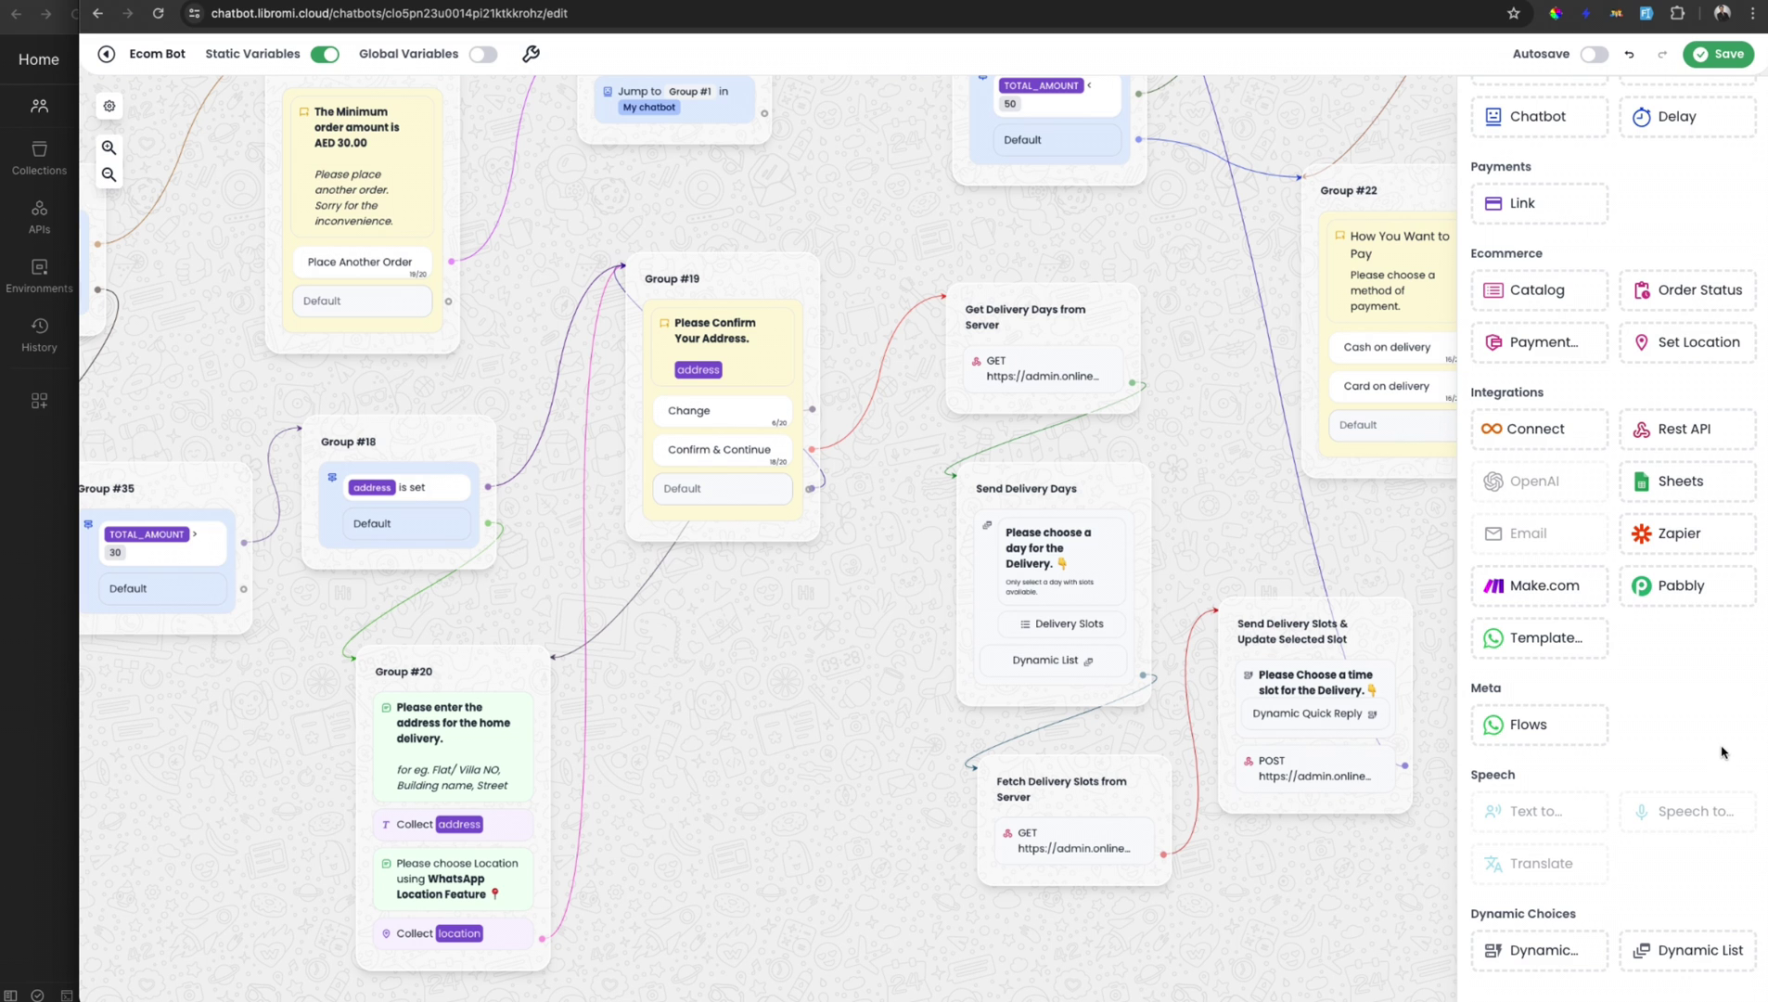
pyautogui.moveTo(848, 626); pyautogui.dragTo(880, 658)
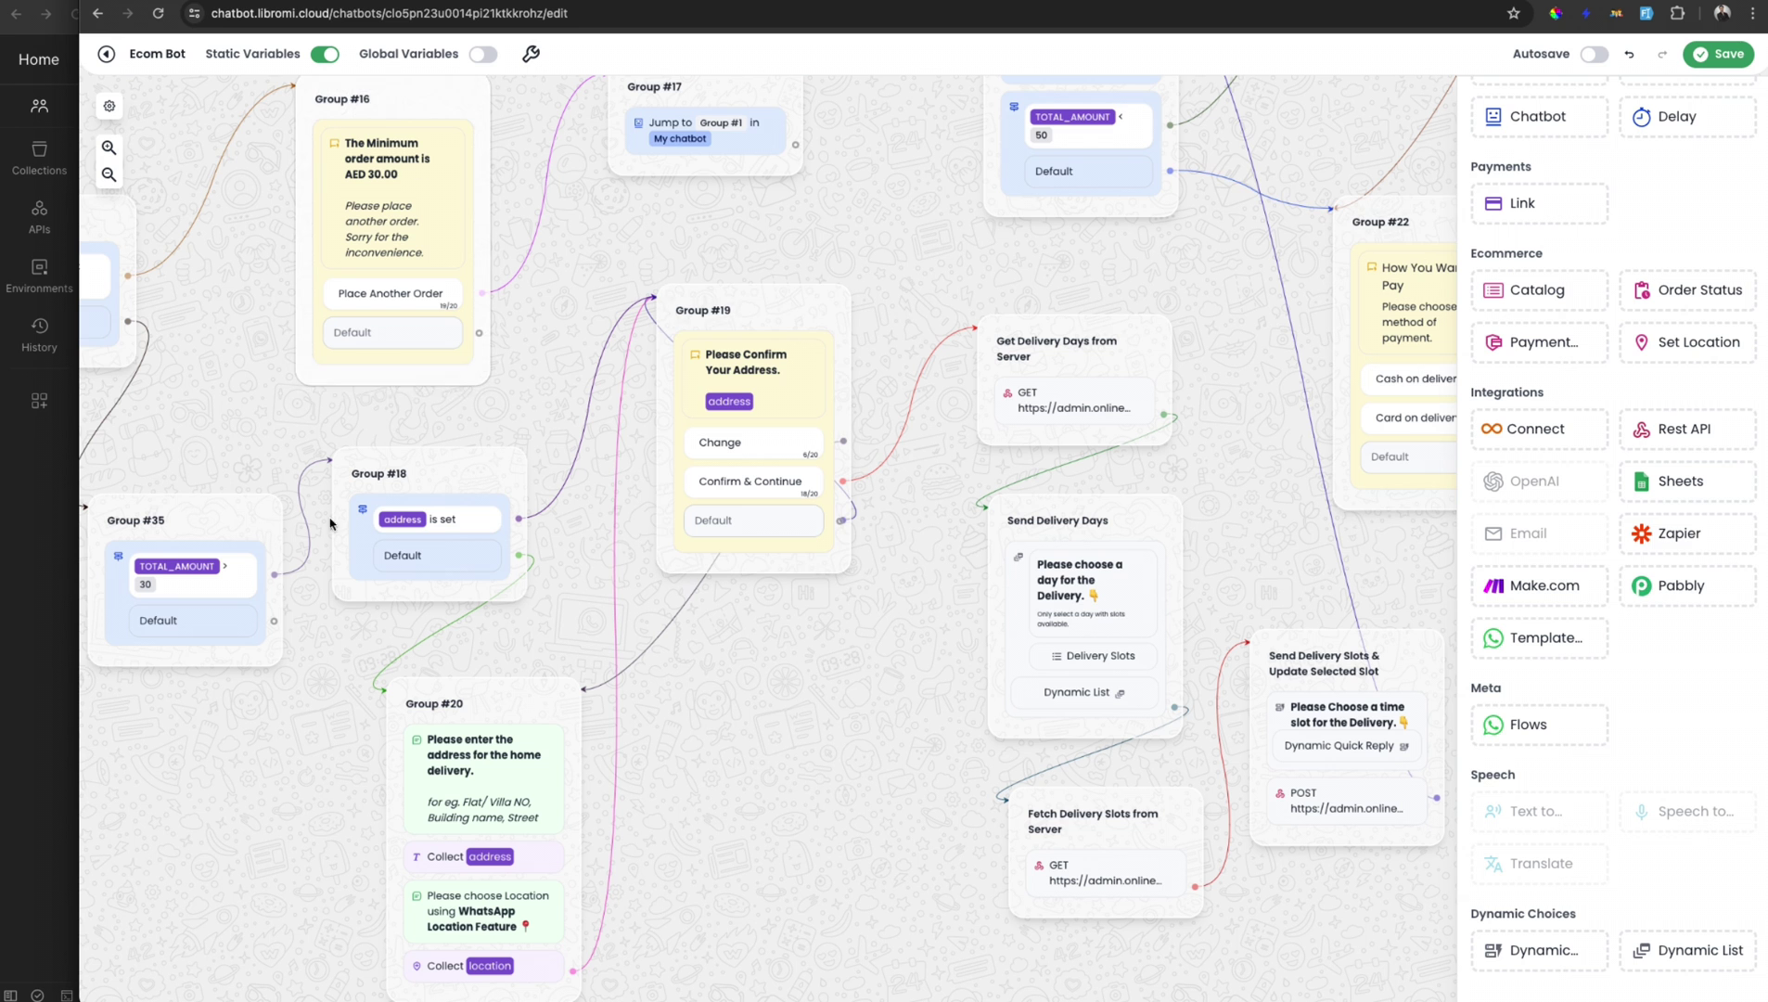
pyautogui.moveTo(208, 388); pyautogui.dragTo(638, 416)
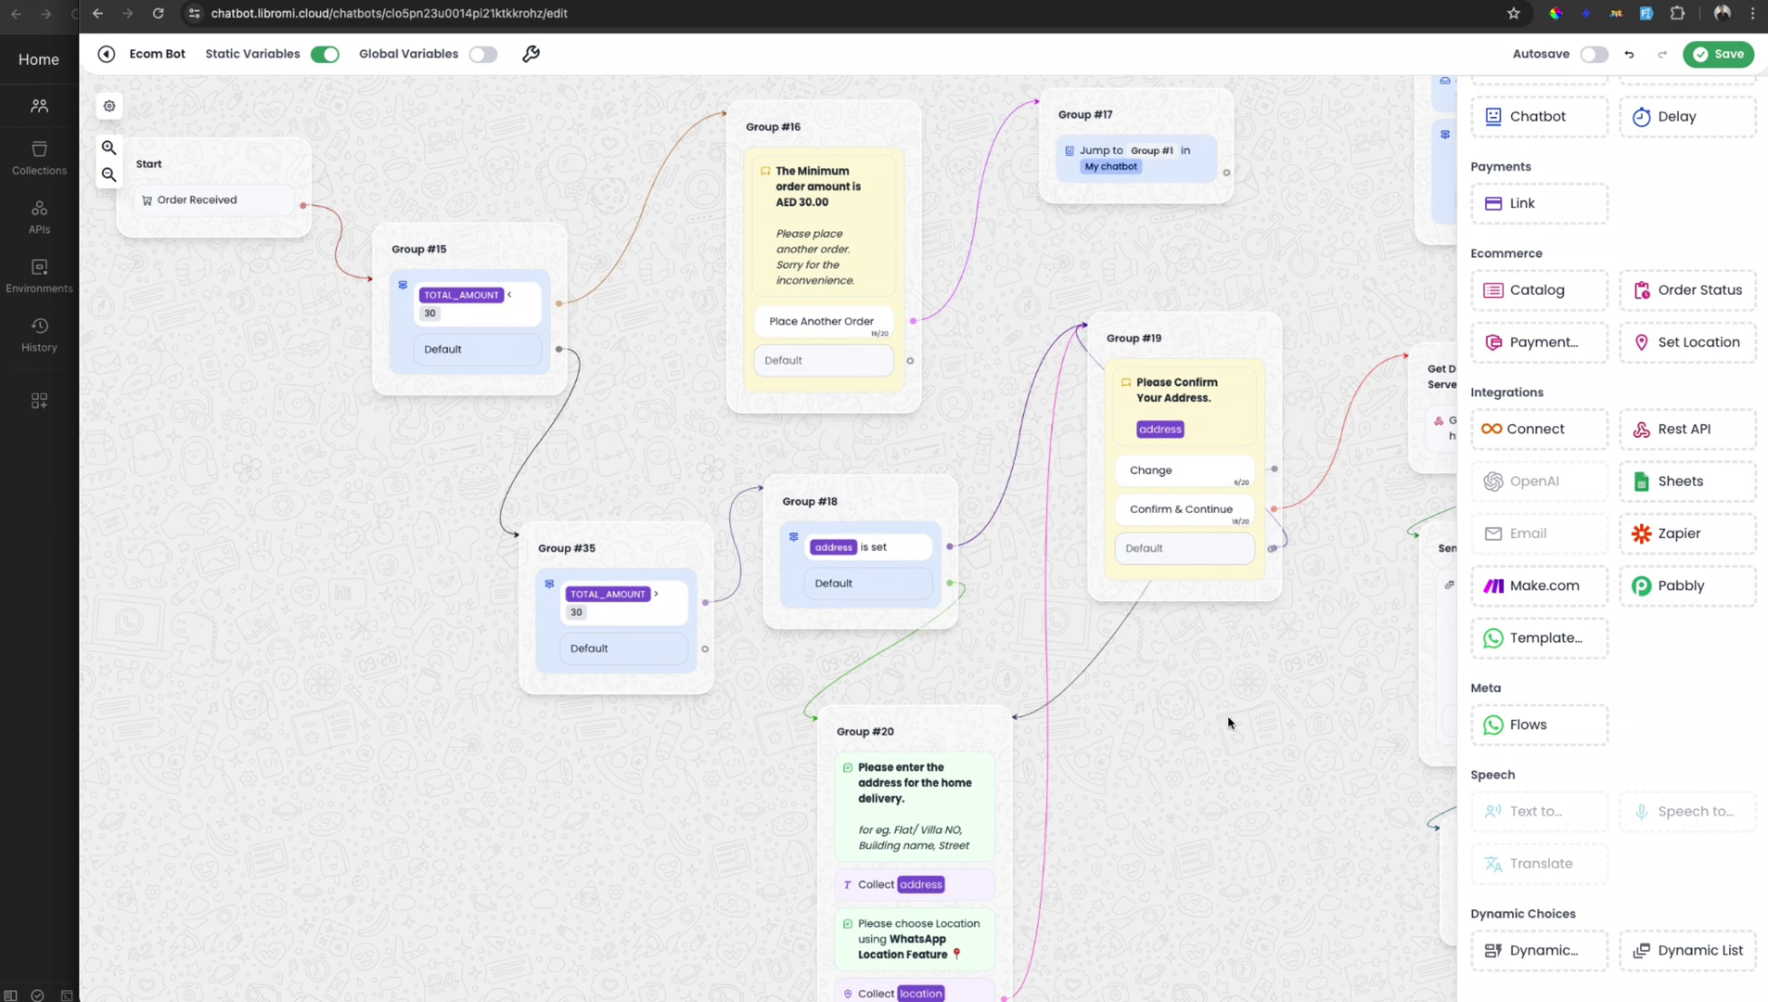
pyautogui.moveTo(1228, 720); pyautogui.dragTo(824, 699)
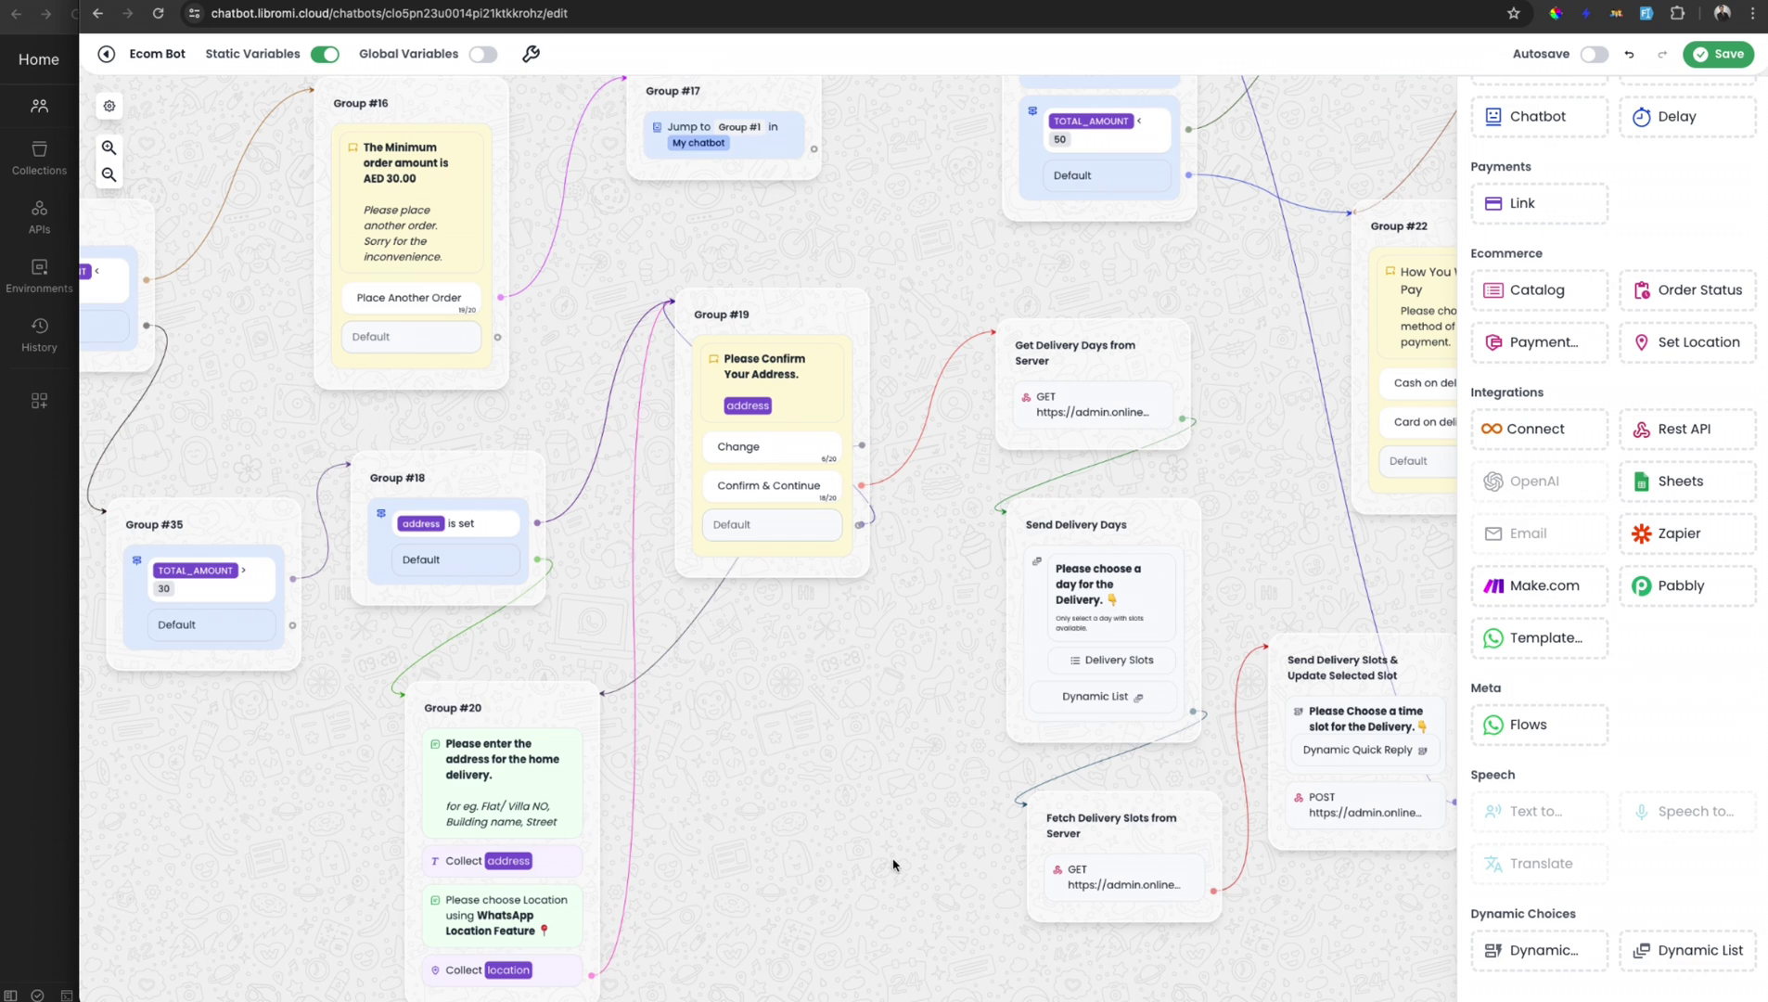
pyautogui.moveTo(892, 664); pyautogui.dragTo(684, 671)
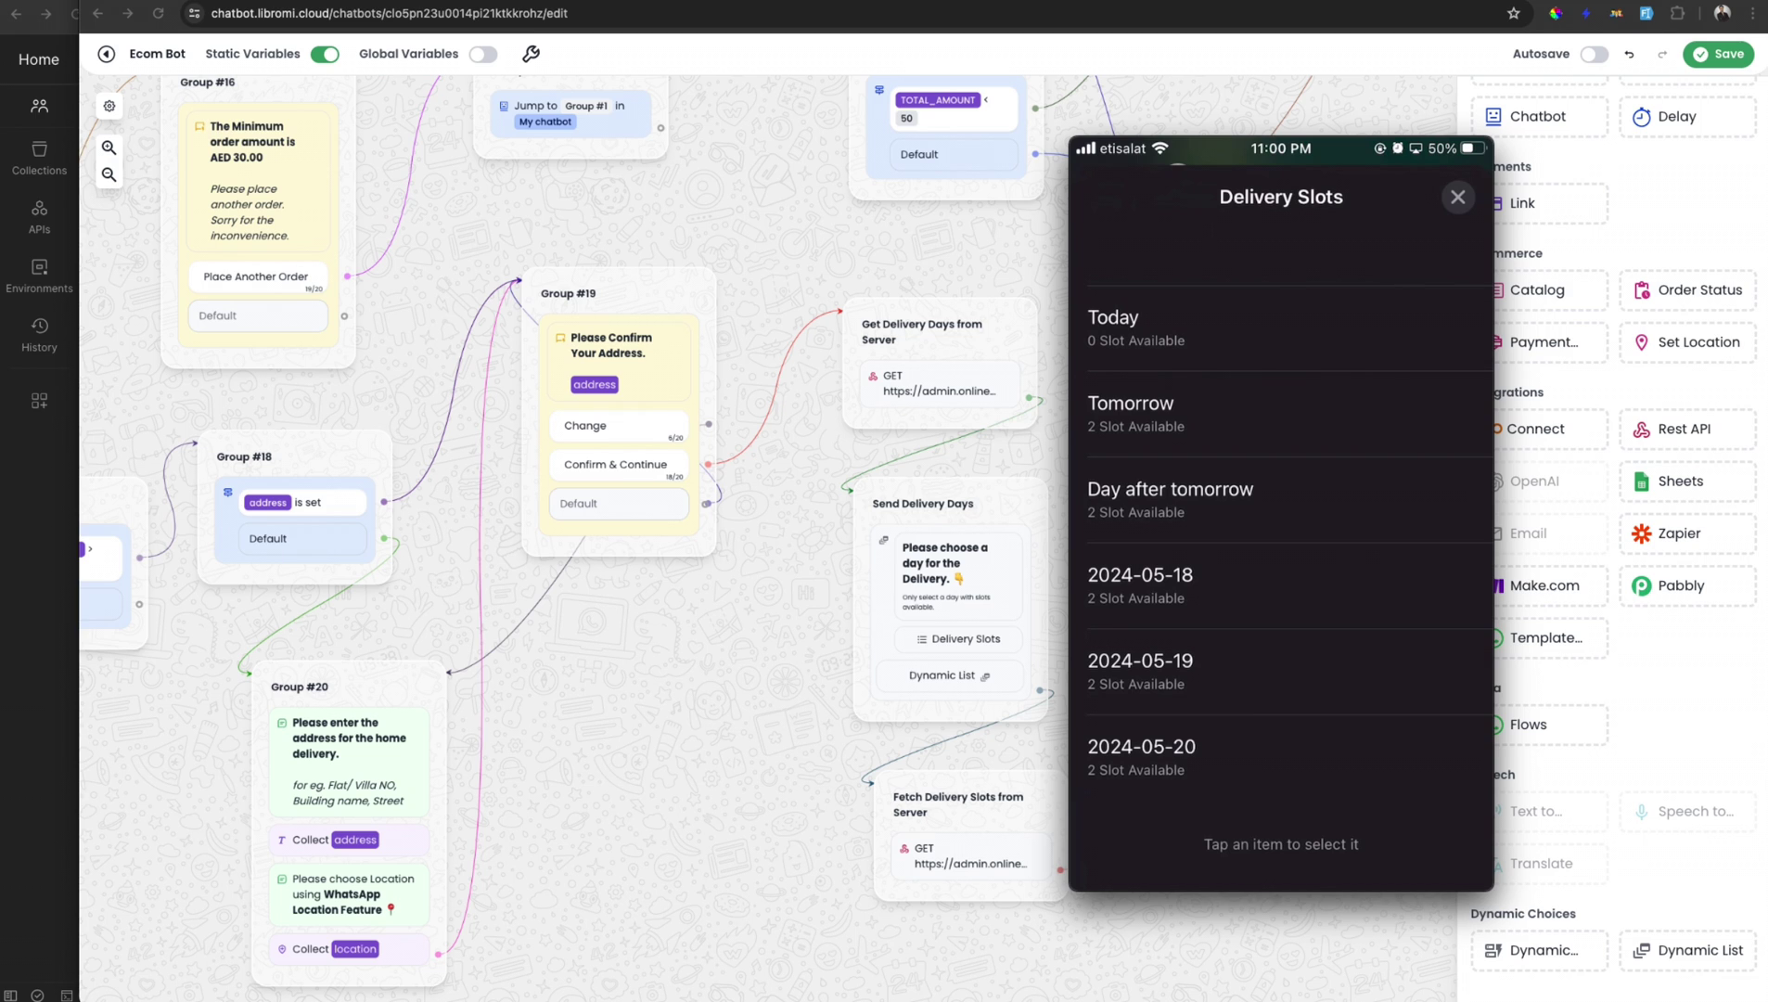
# Step: Book Tomorrow's 02:30 PM - 09:00 PM delivery slot and pay by card on delivery
pyautogui.click(1168, 413)
pyautogui.click(1280, 843)
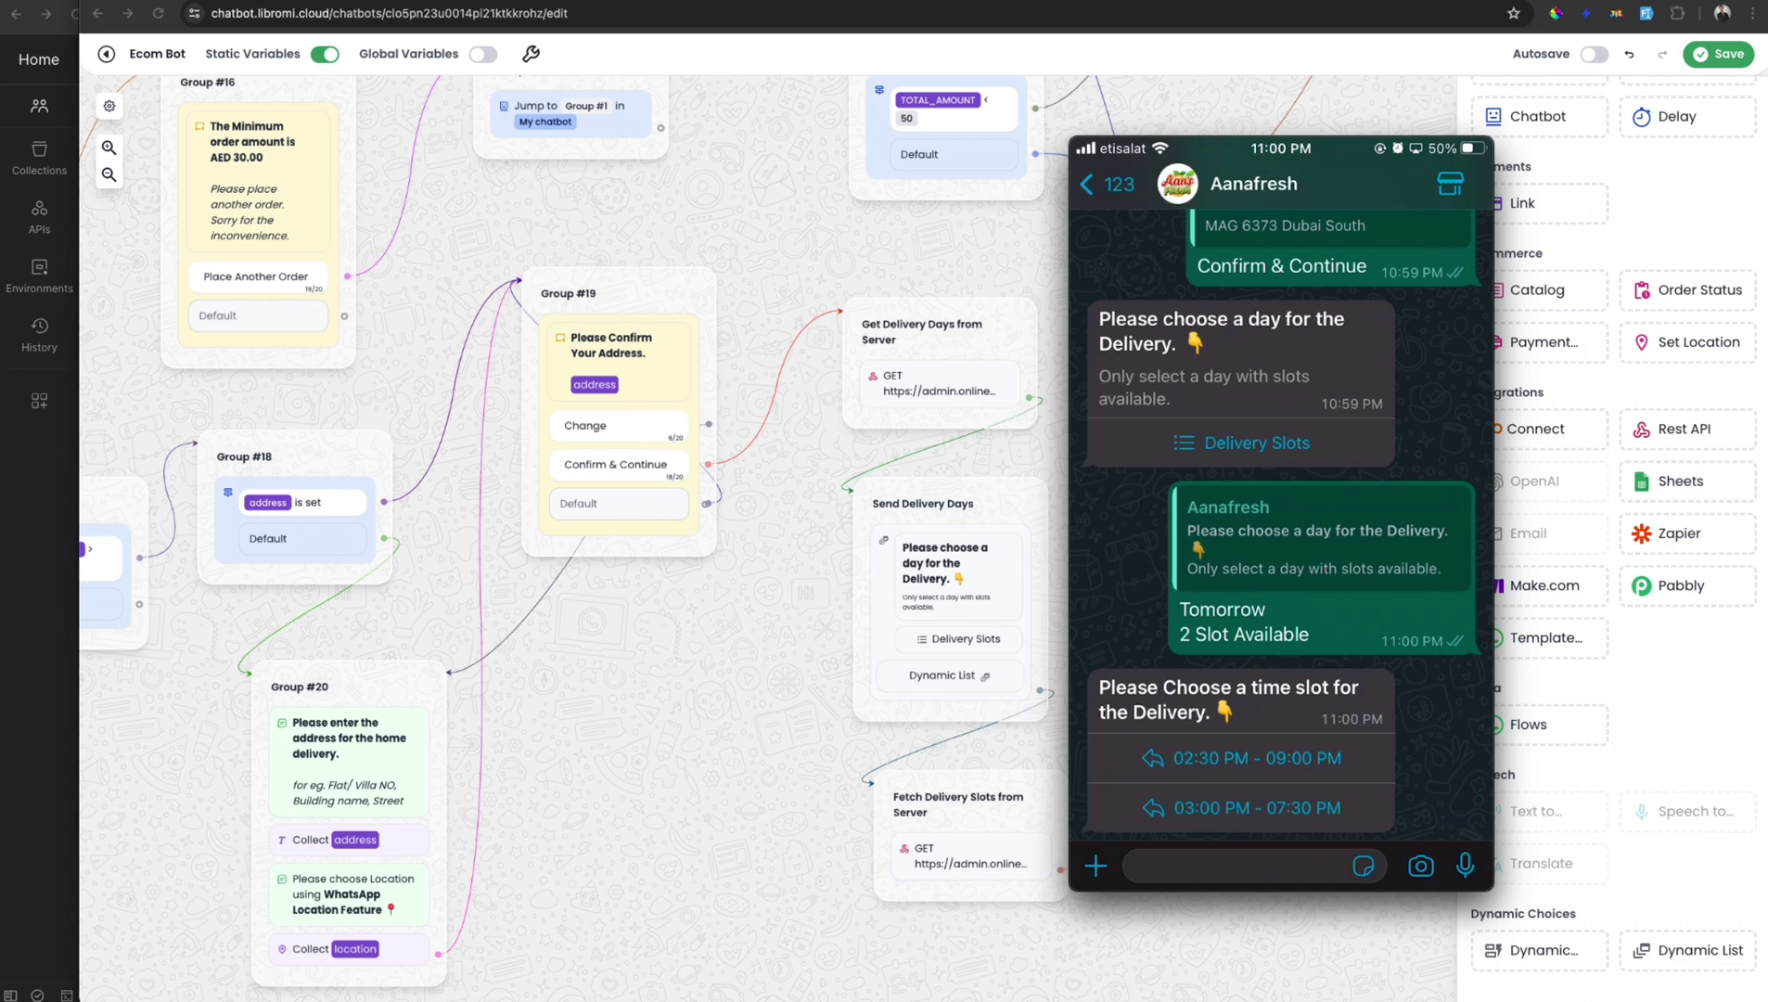
pyautogui.click(1257, 757)
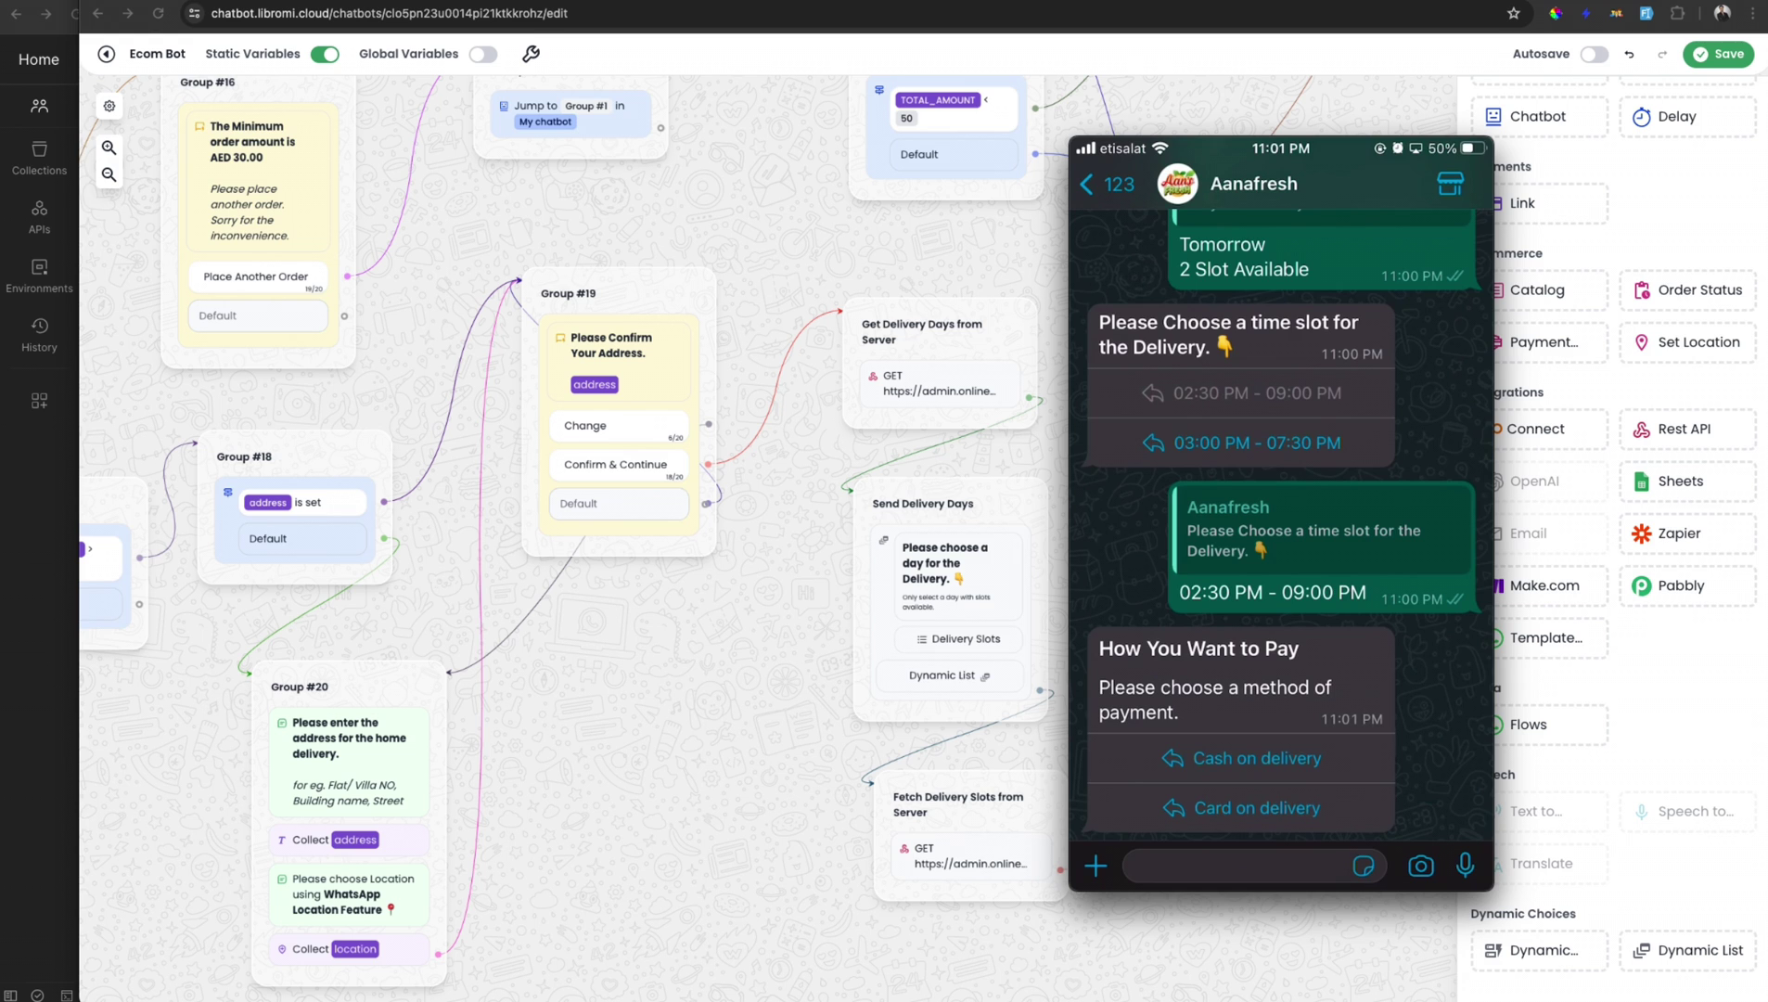
pyautogui.click(1257, 807)
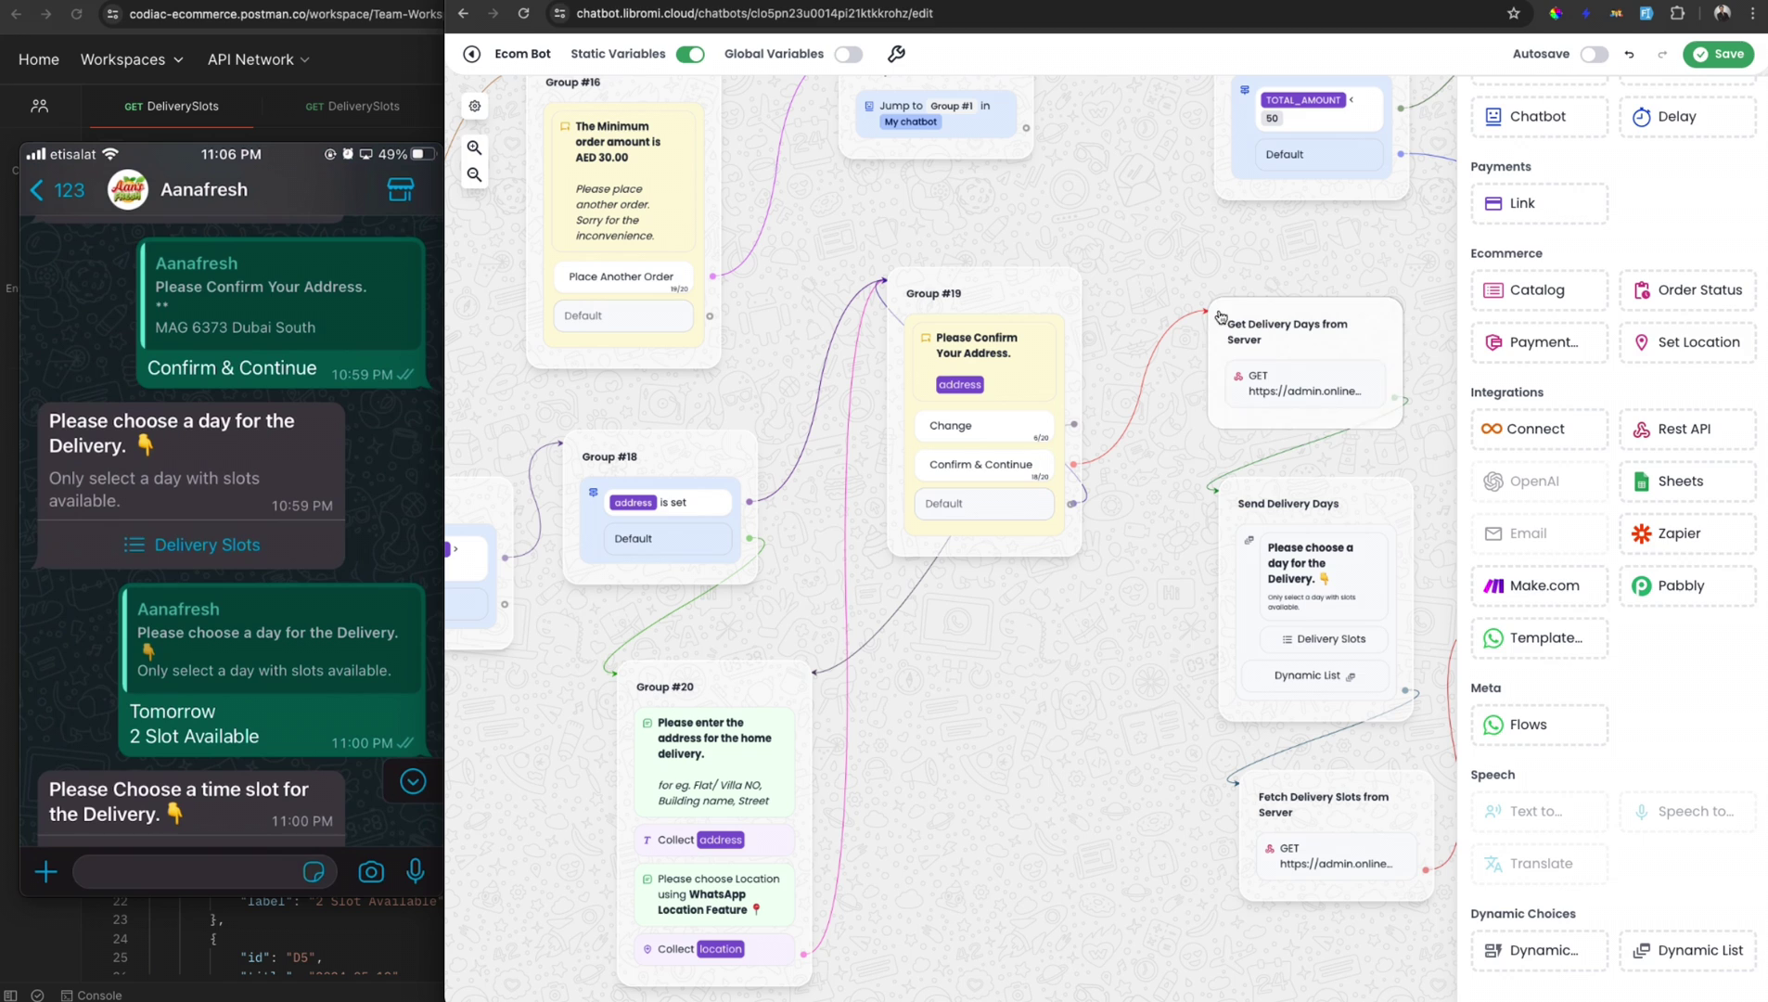
# Step: Show a slot group's Operational Times page via Delivery > Delivery Slot Groups > View slots
pyautogui.hotkey('ctrl', 'Tab')
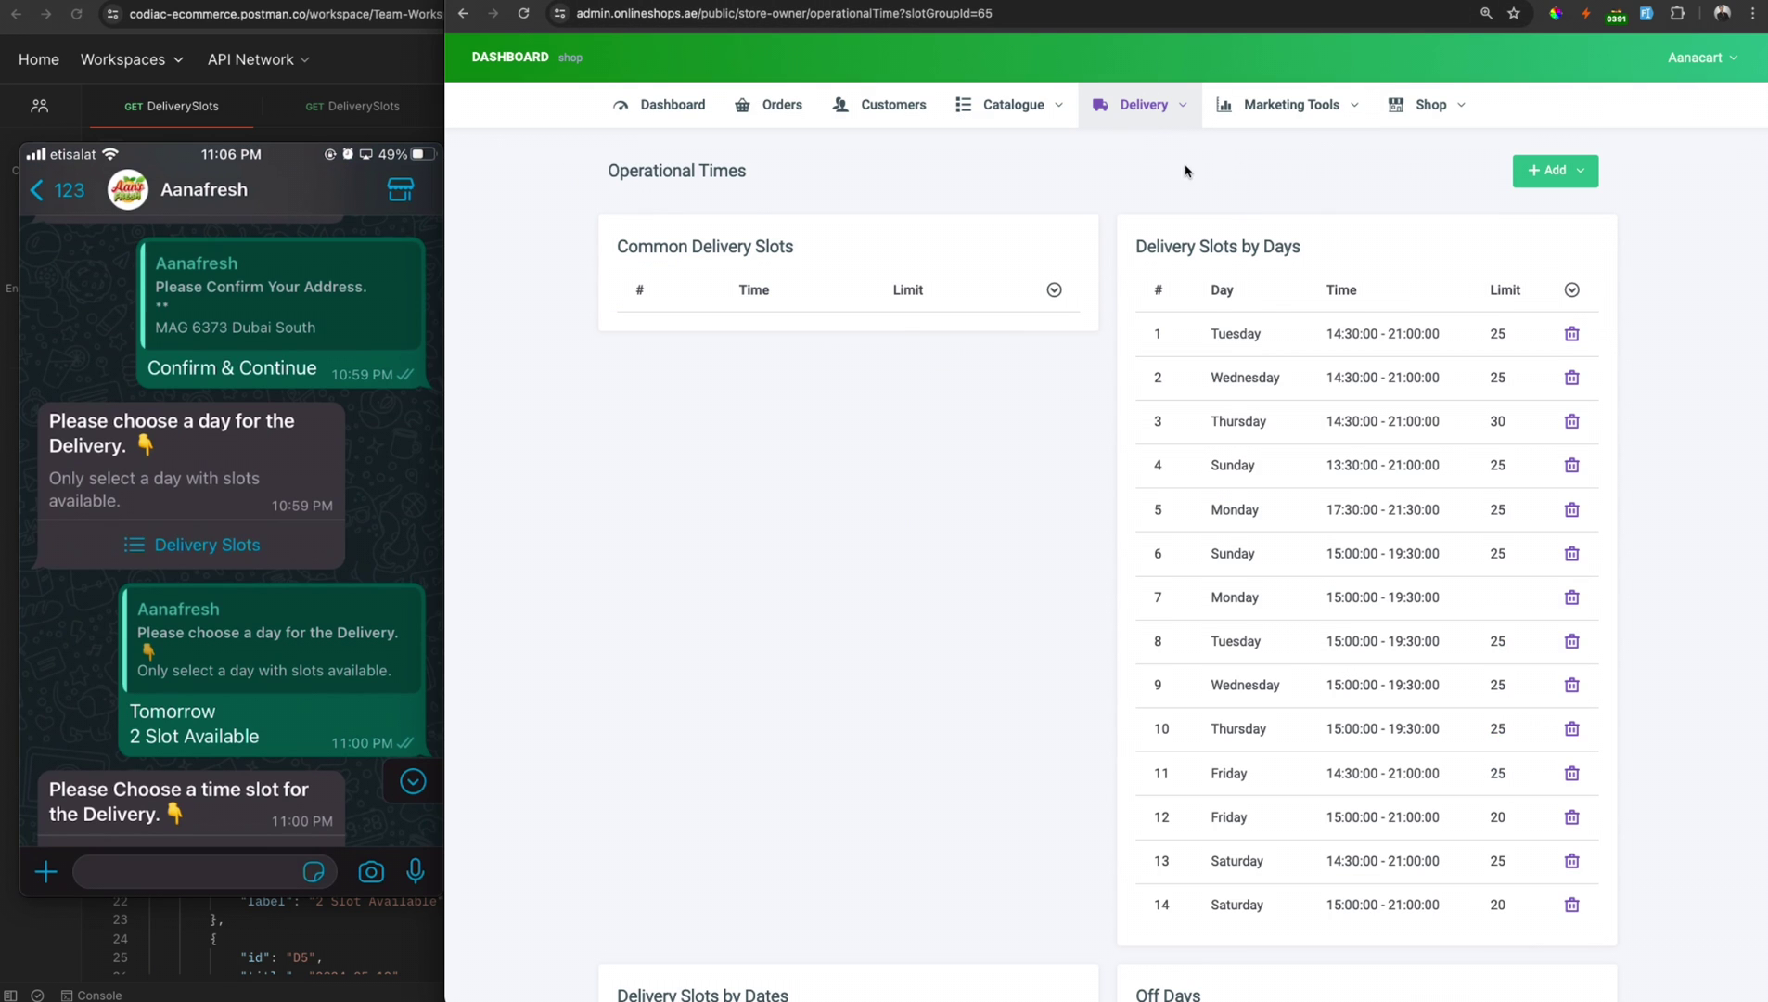
pyautogui.click(1146, 119)
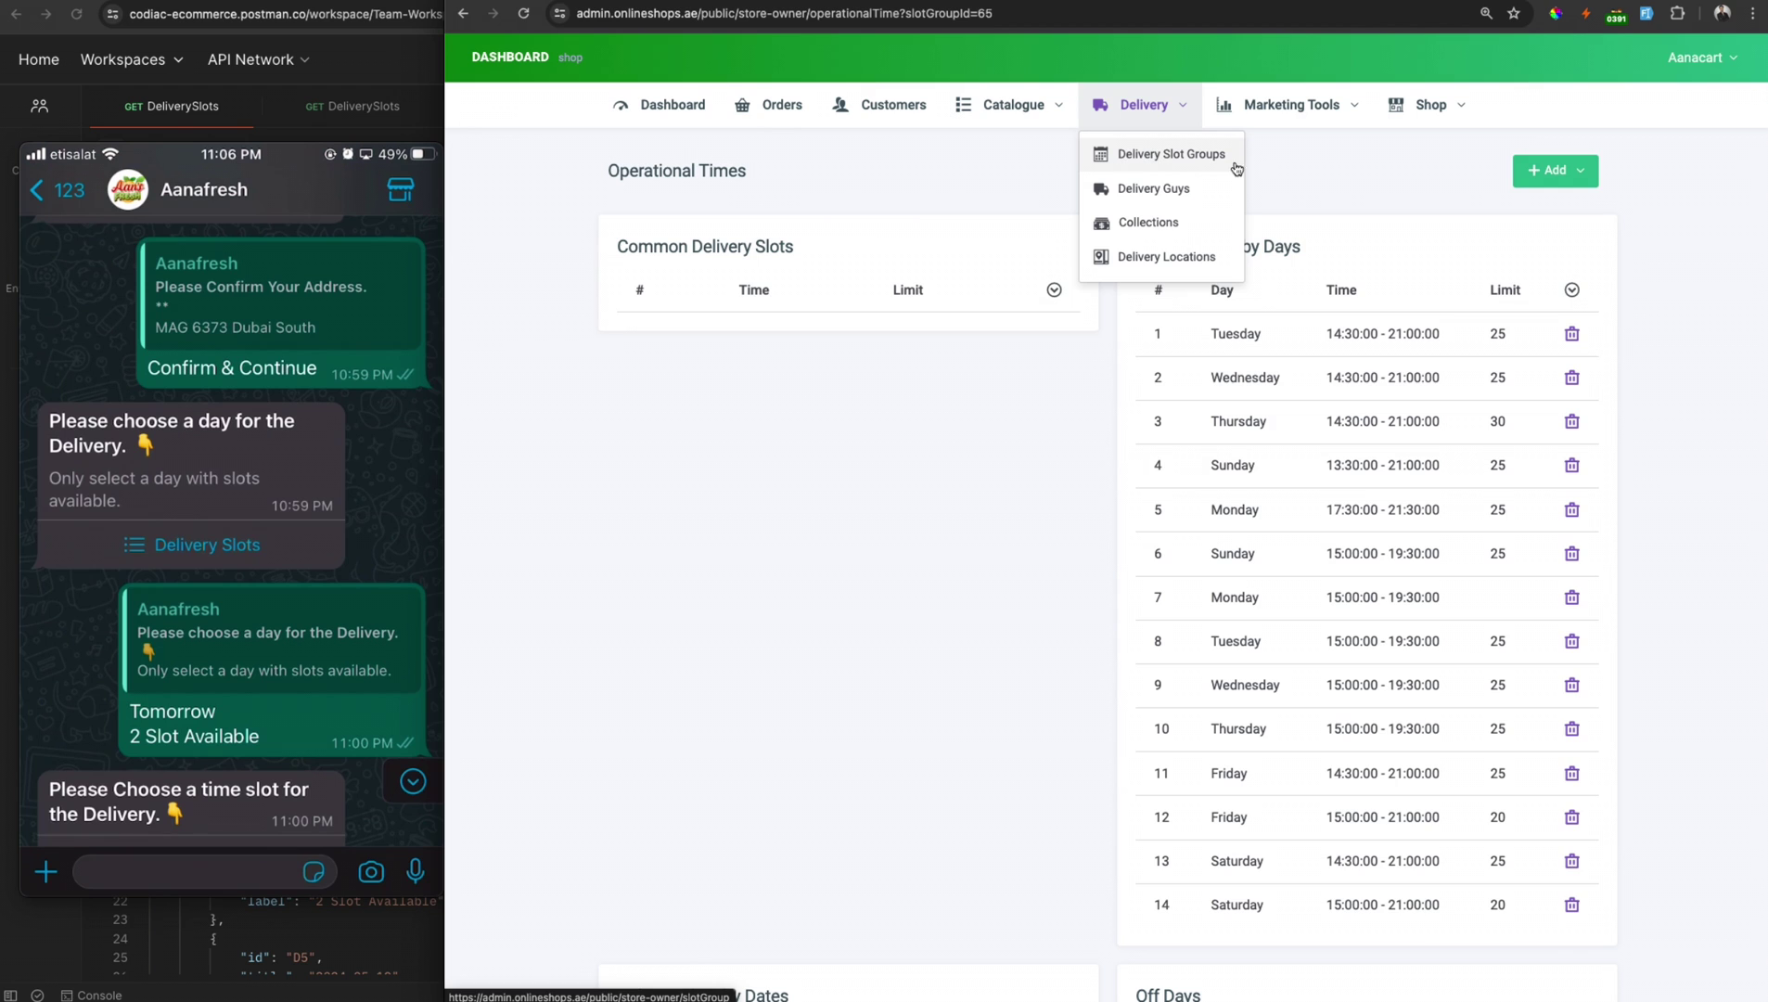
pyautogui.click(1182, 155)
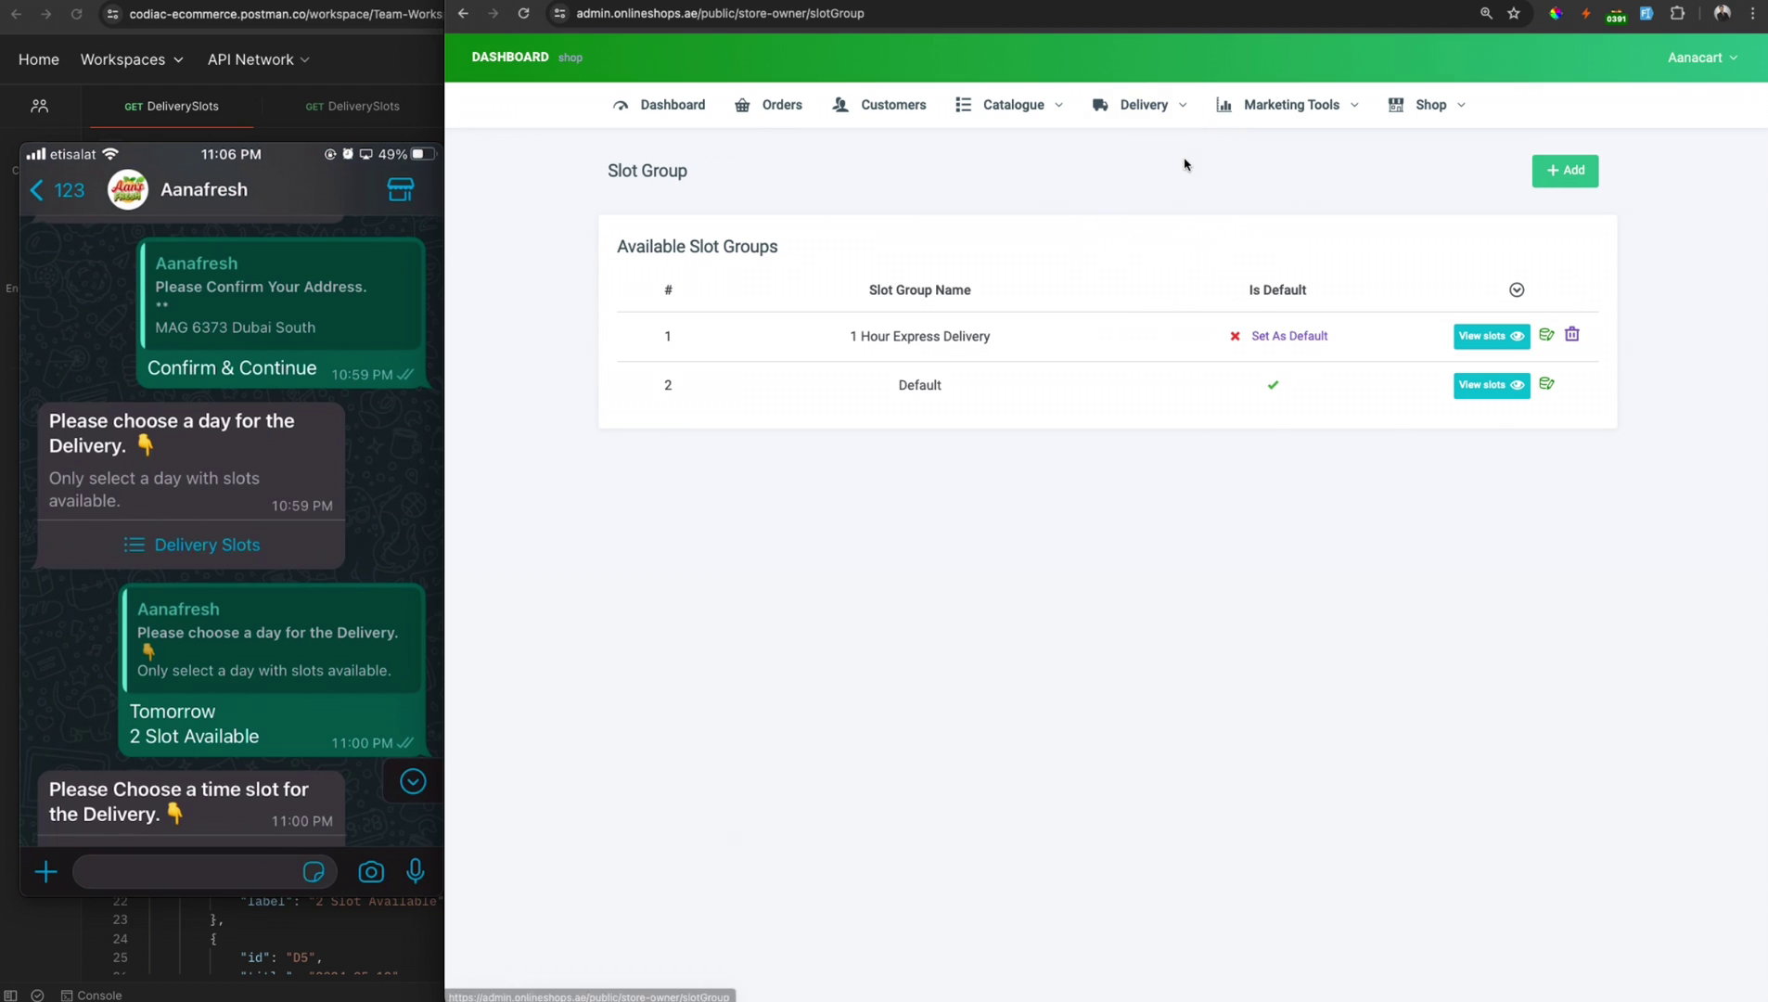
pyautogui.click(962, 404)
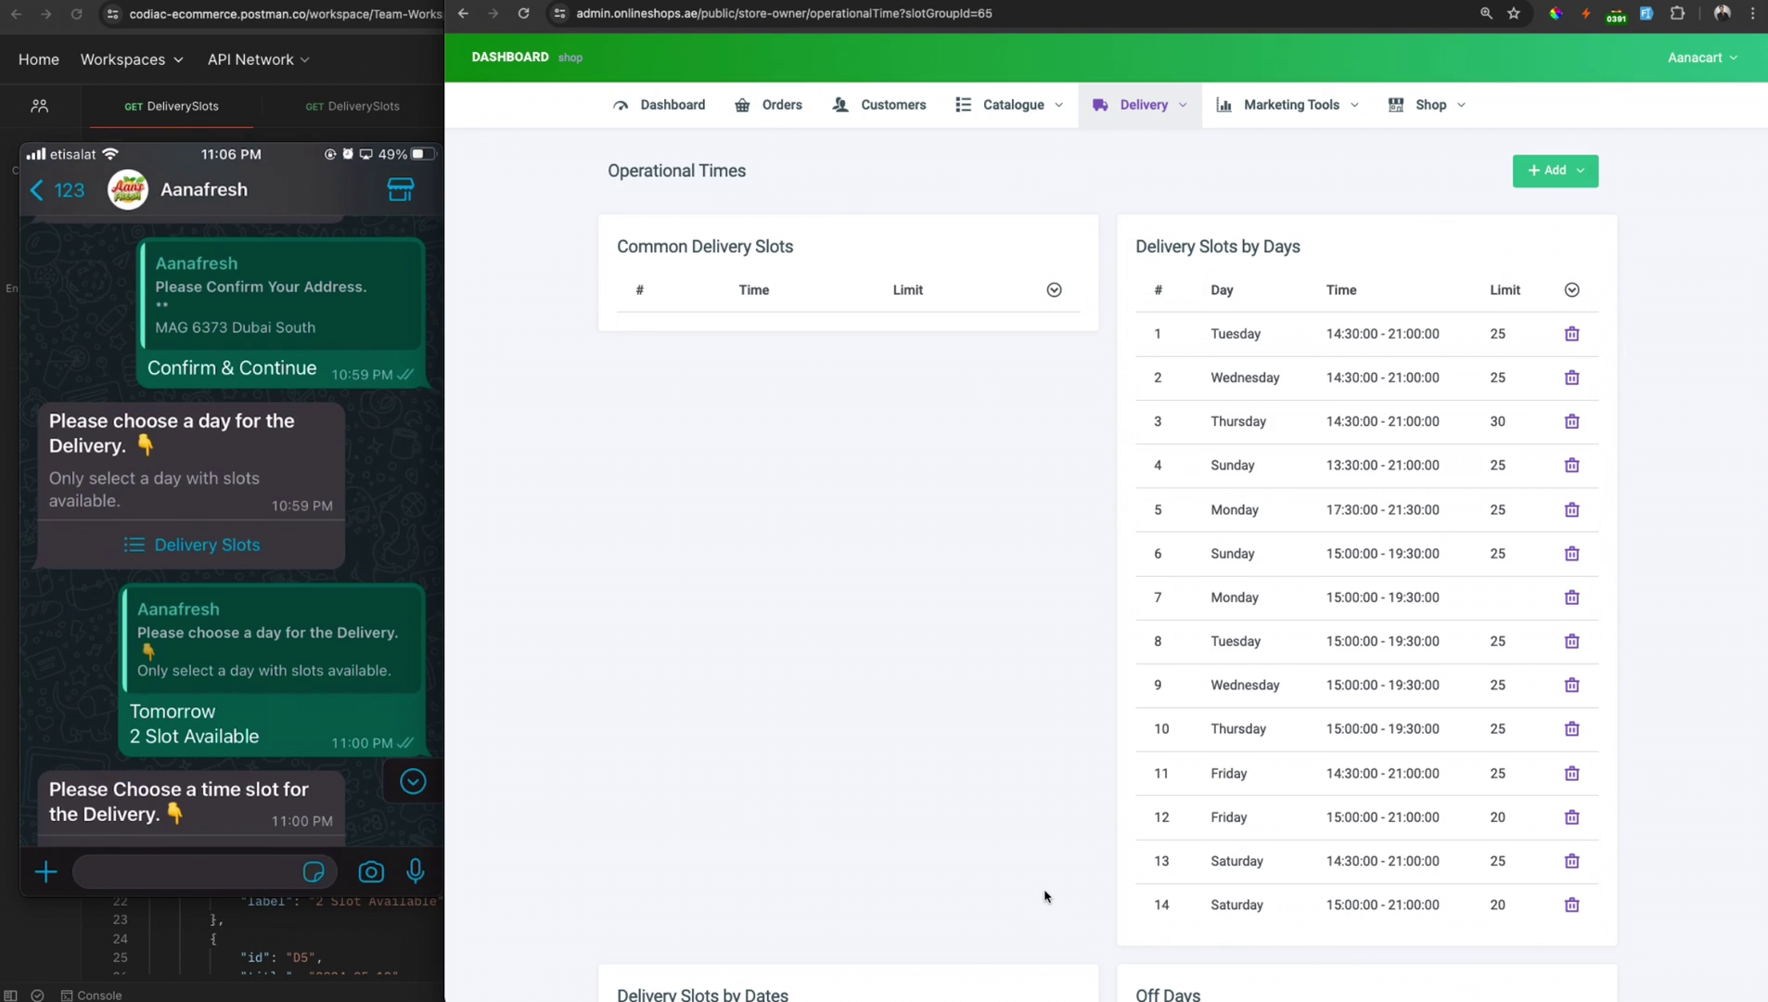
pyautogui.click(383, 938)
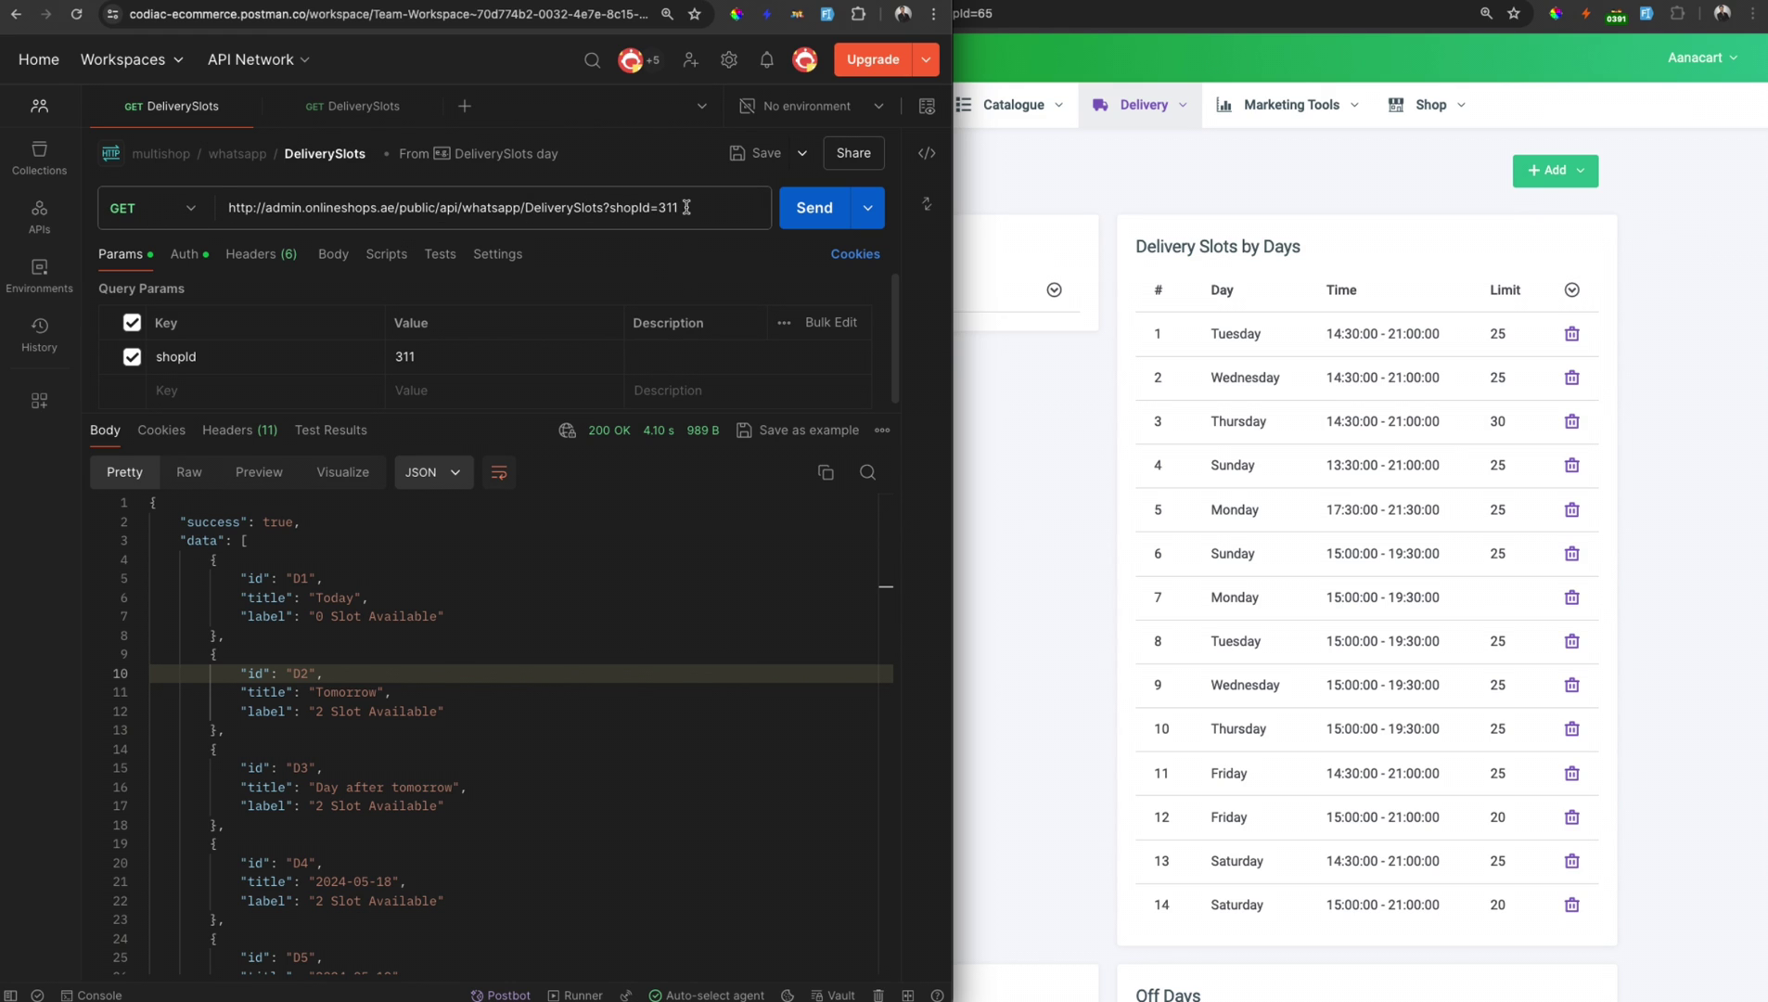
# Step: Resend the DeliverySlots GET request, inspect the Today D1 object, and select the full request URL
pyautogui.click(814, 216)
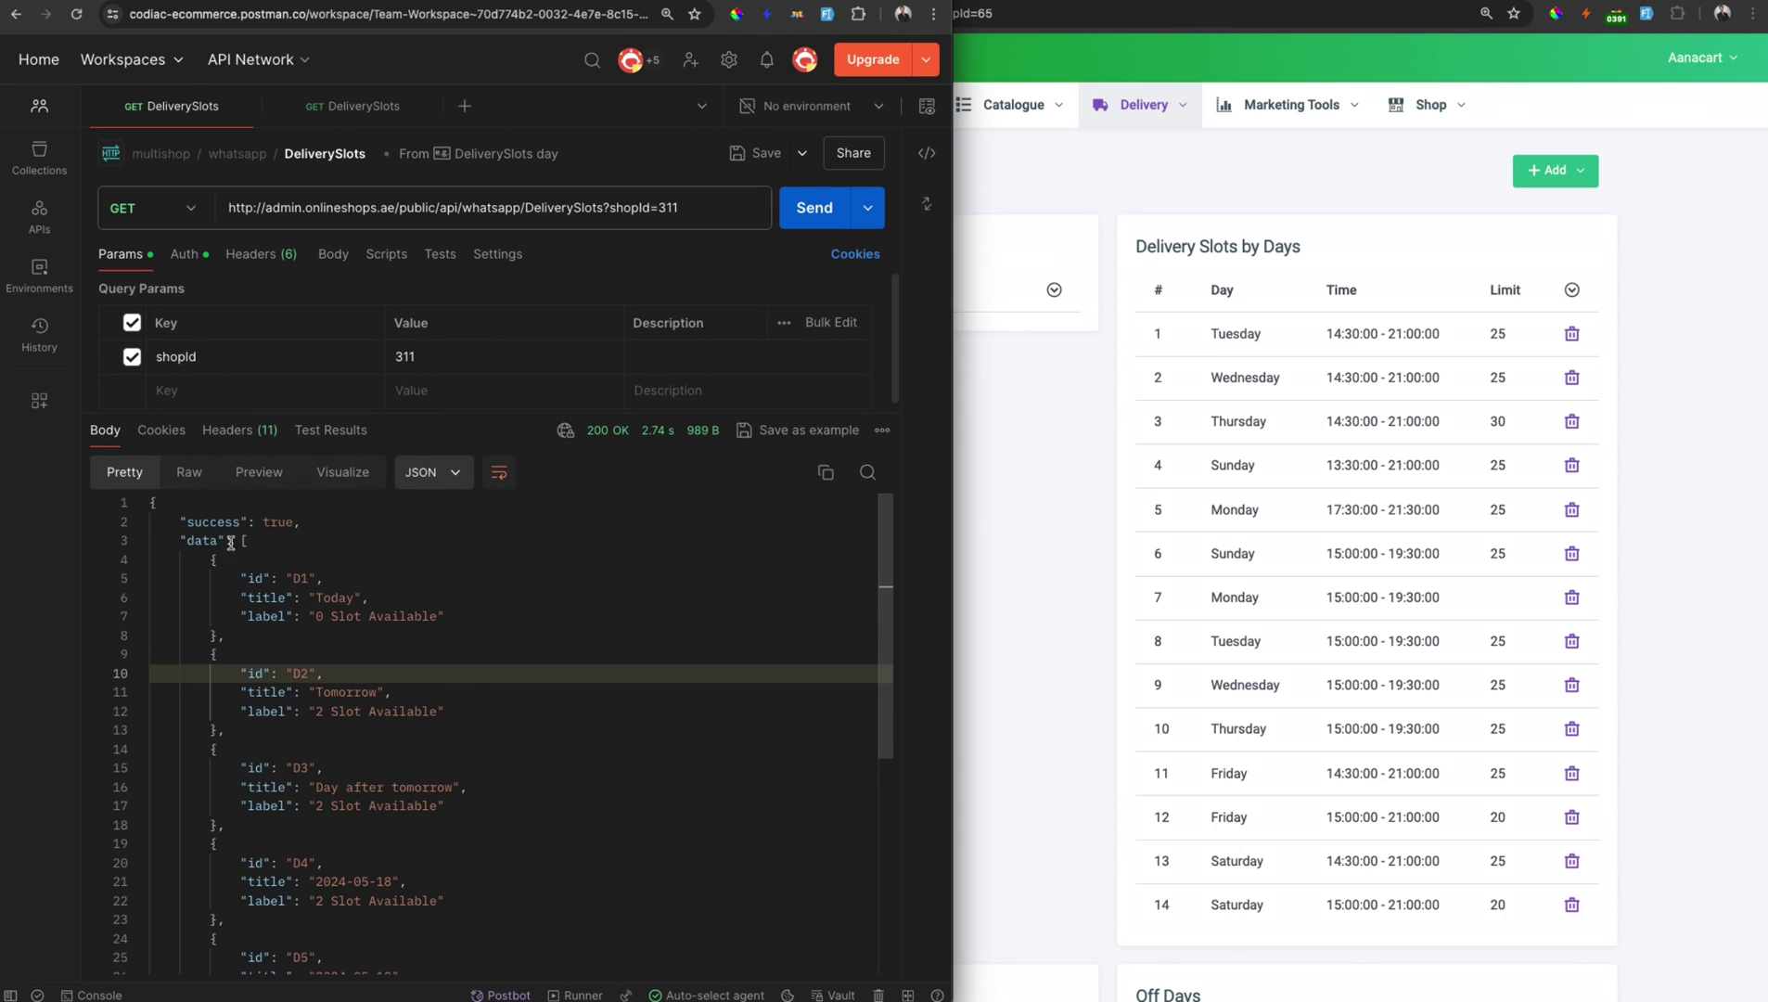
pyautogui.click(393, 623)
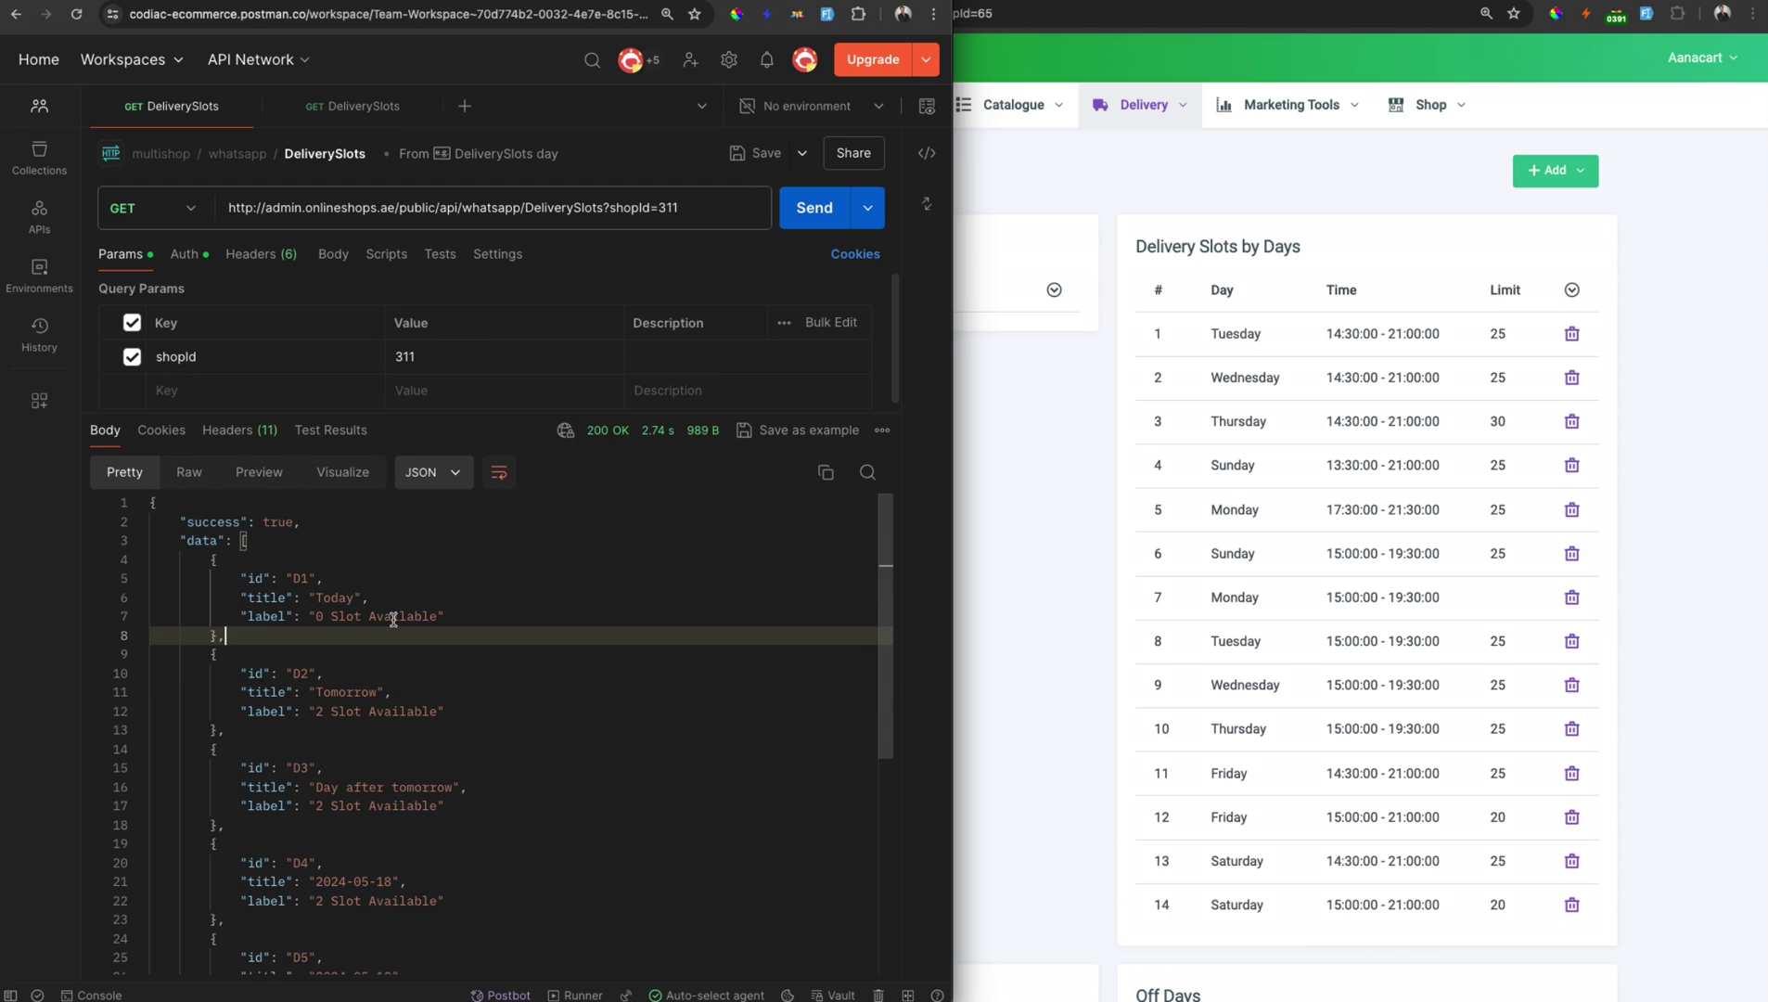
pyautogui.moveTo(215, 578); pyautogui.dragTo(226, 636)
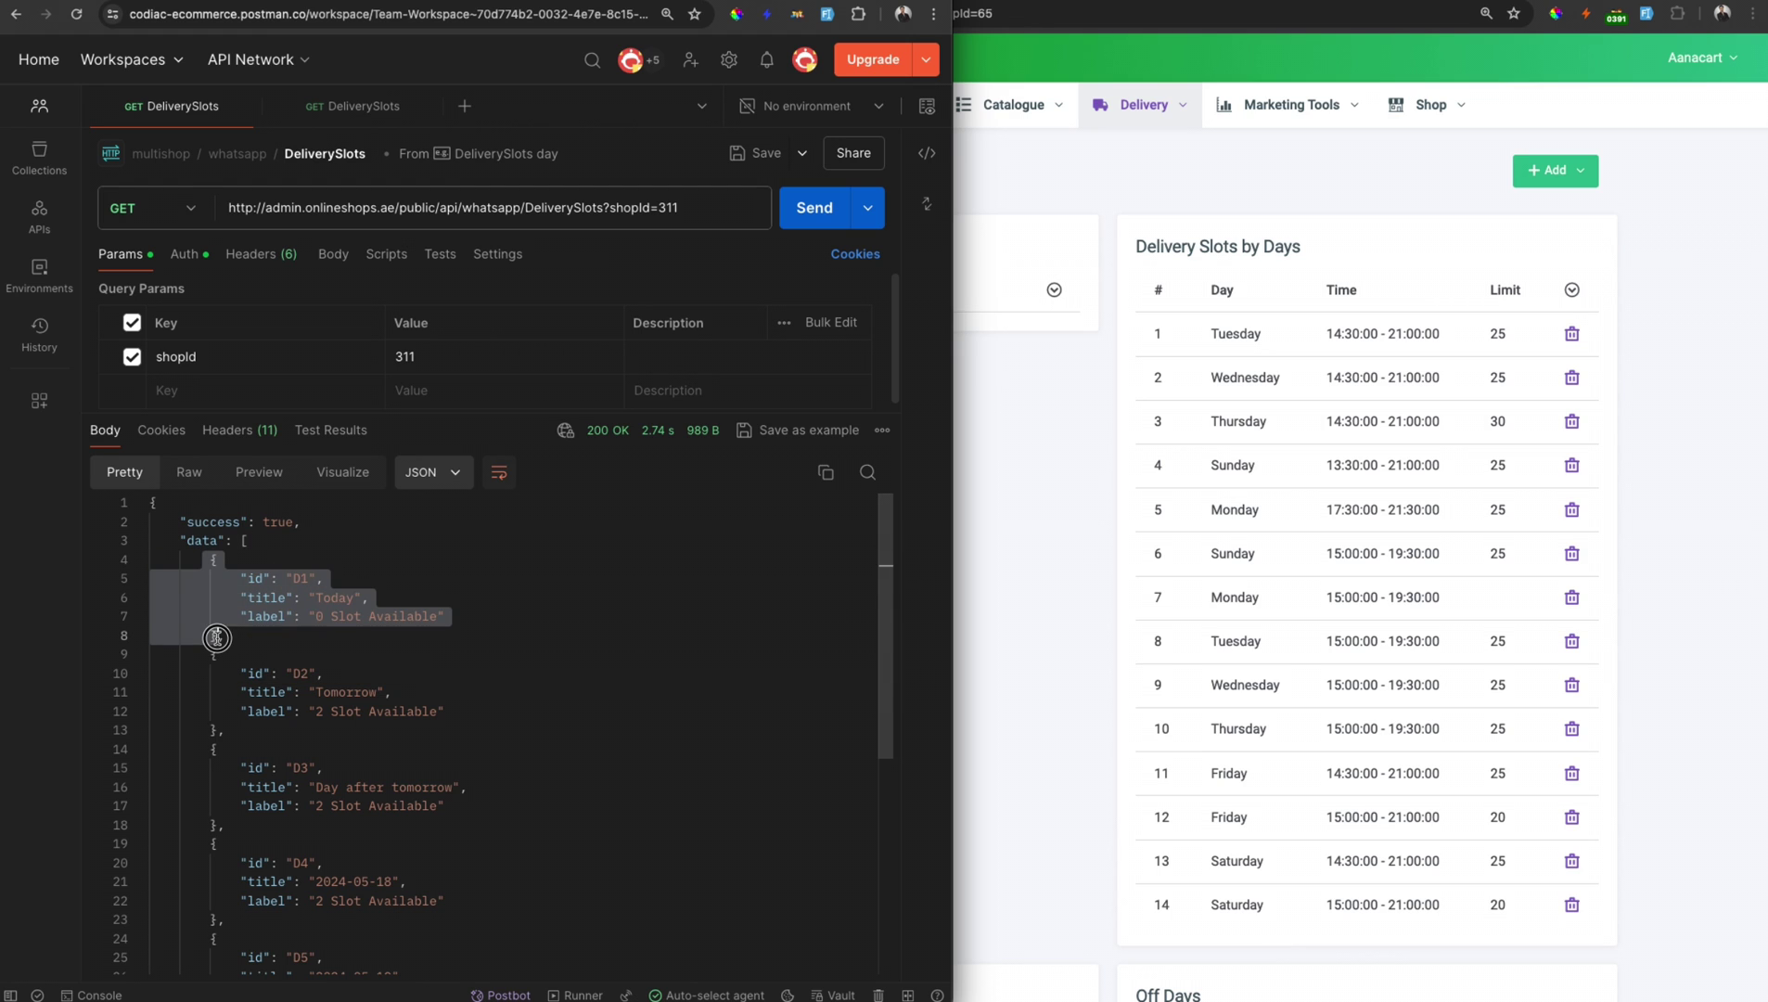
pyautogui.click(226, 636)
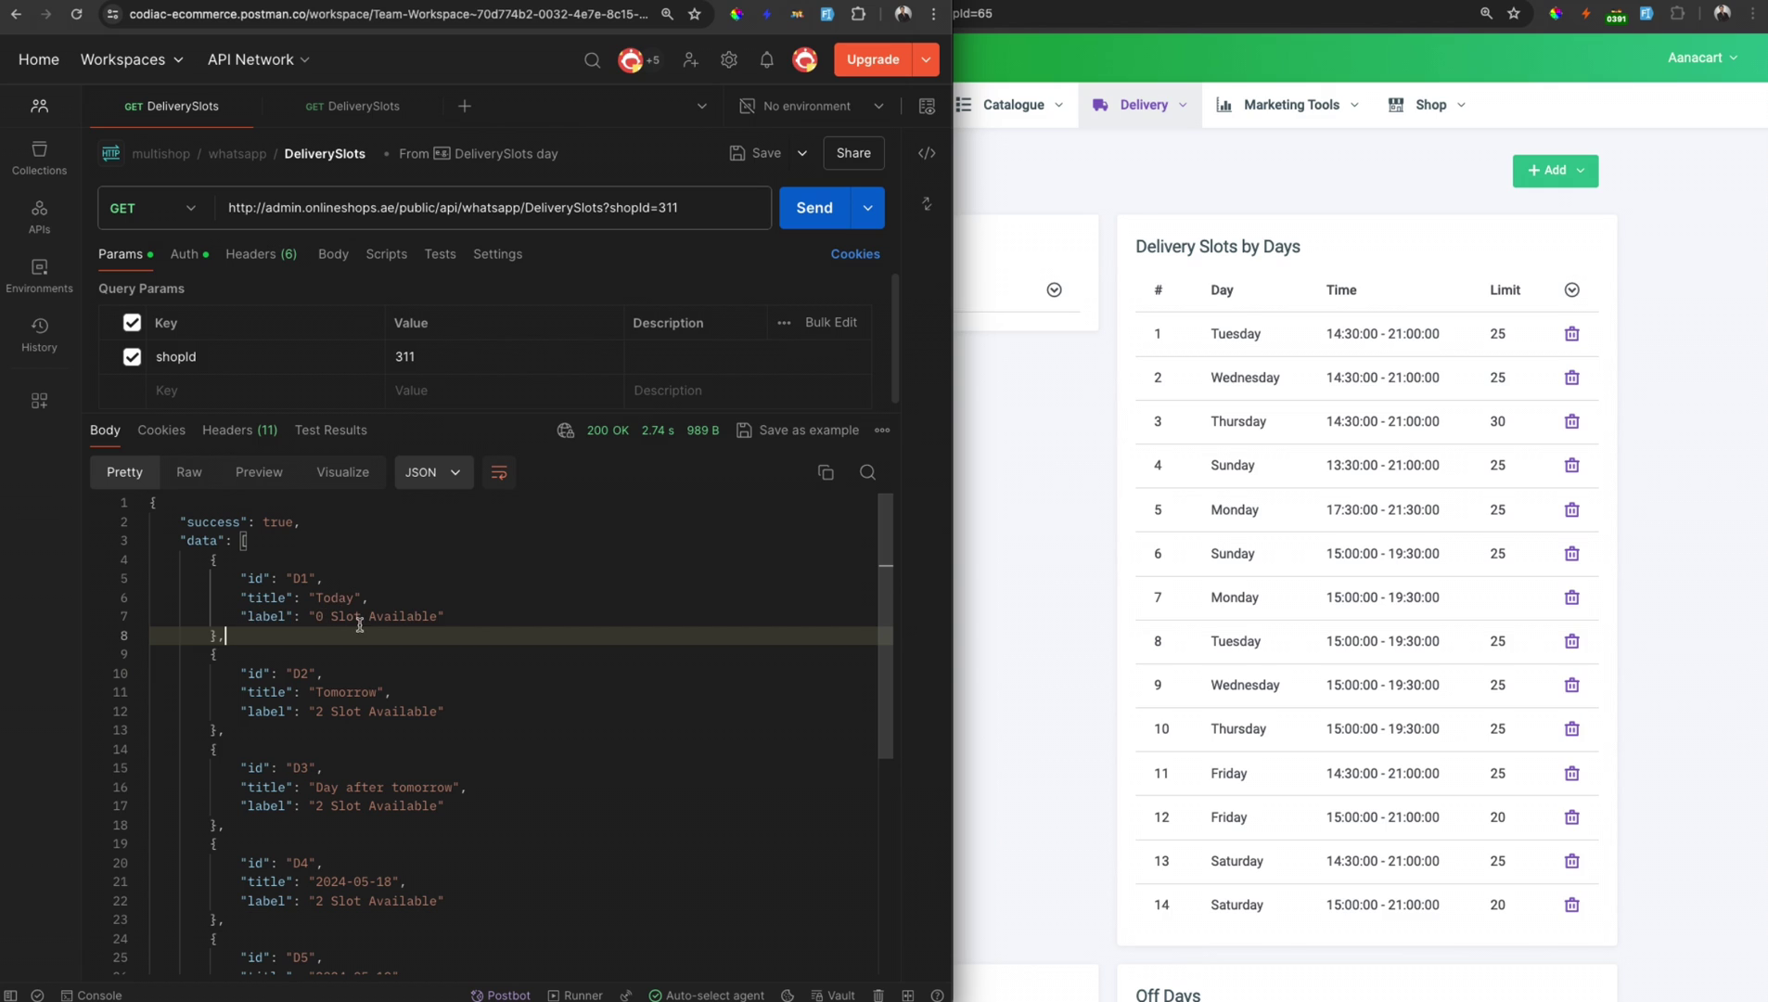
pyautogui.click(281, 646)
pyautogui.moveTo(200, 556); pyautogui.dragTo(214, 633)
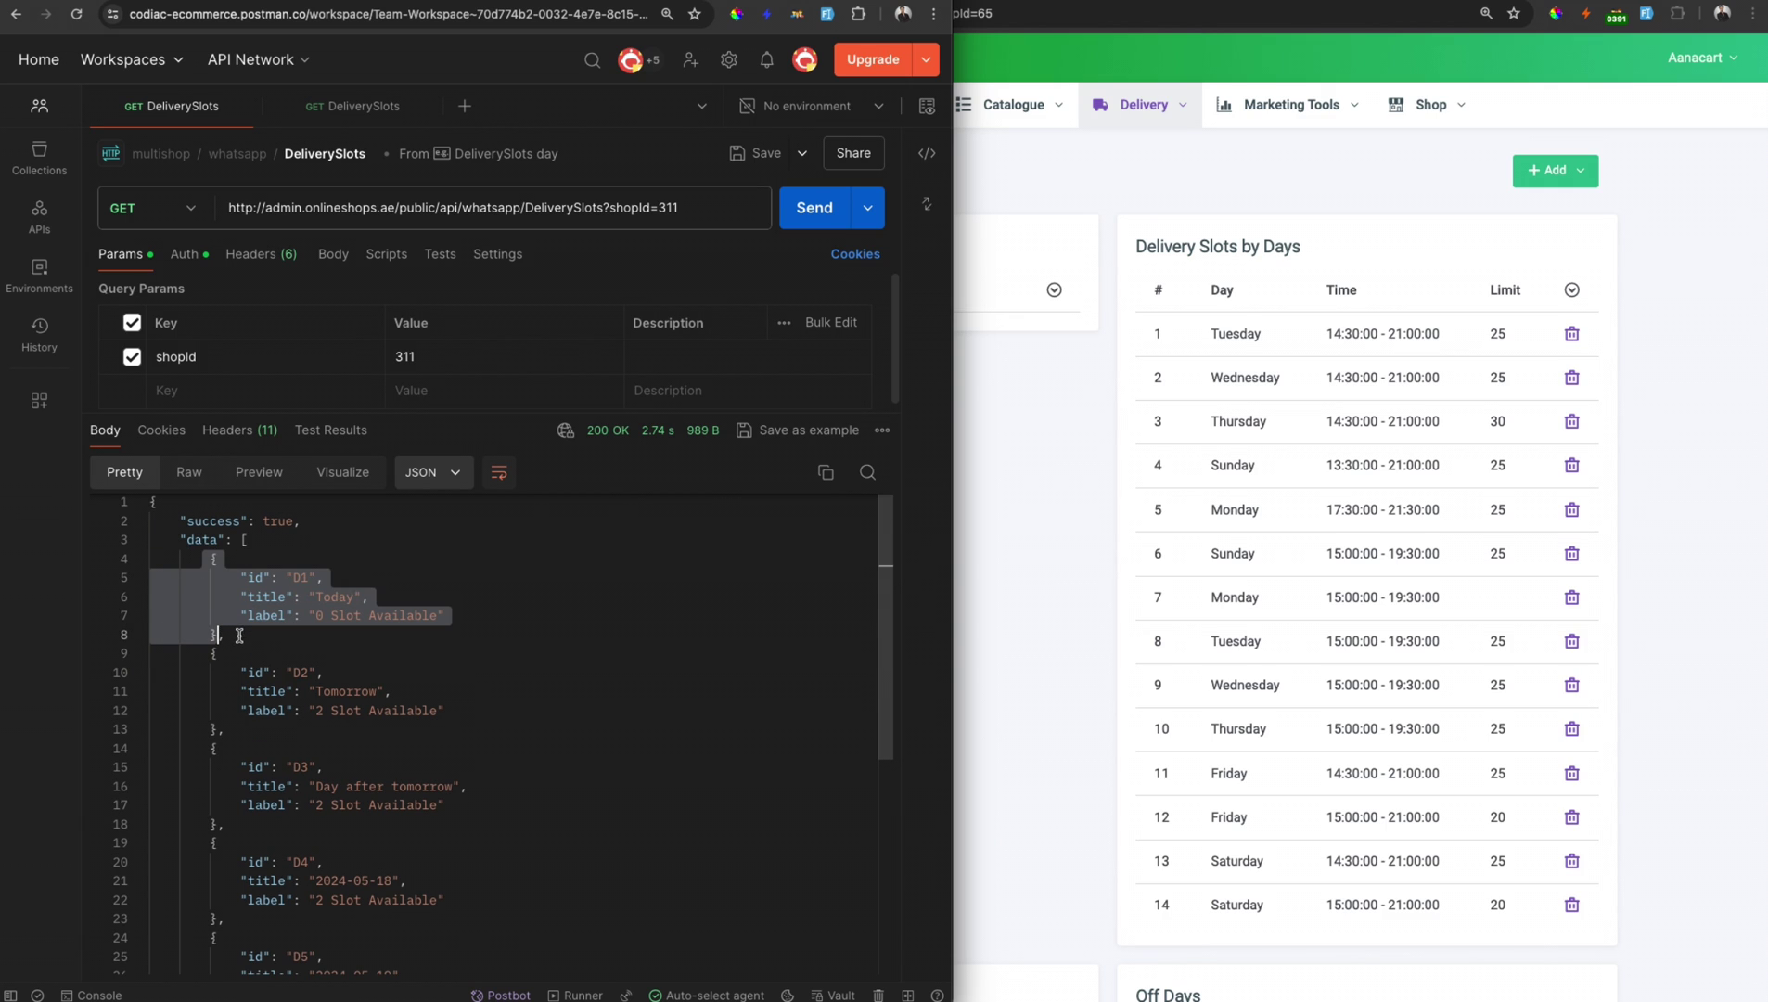
pyautogui.scroll(-3, 241, 639)
pyautogui.scroll(3, 264, 649)
pyautogui.click(602, 619)
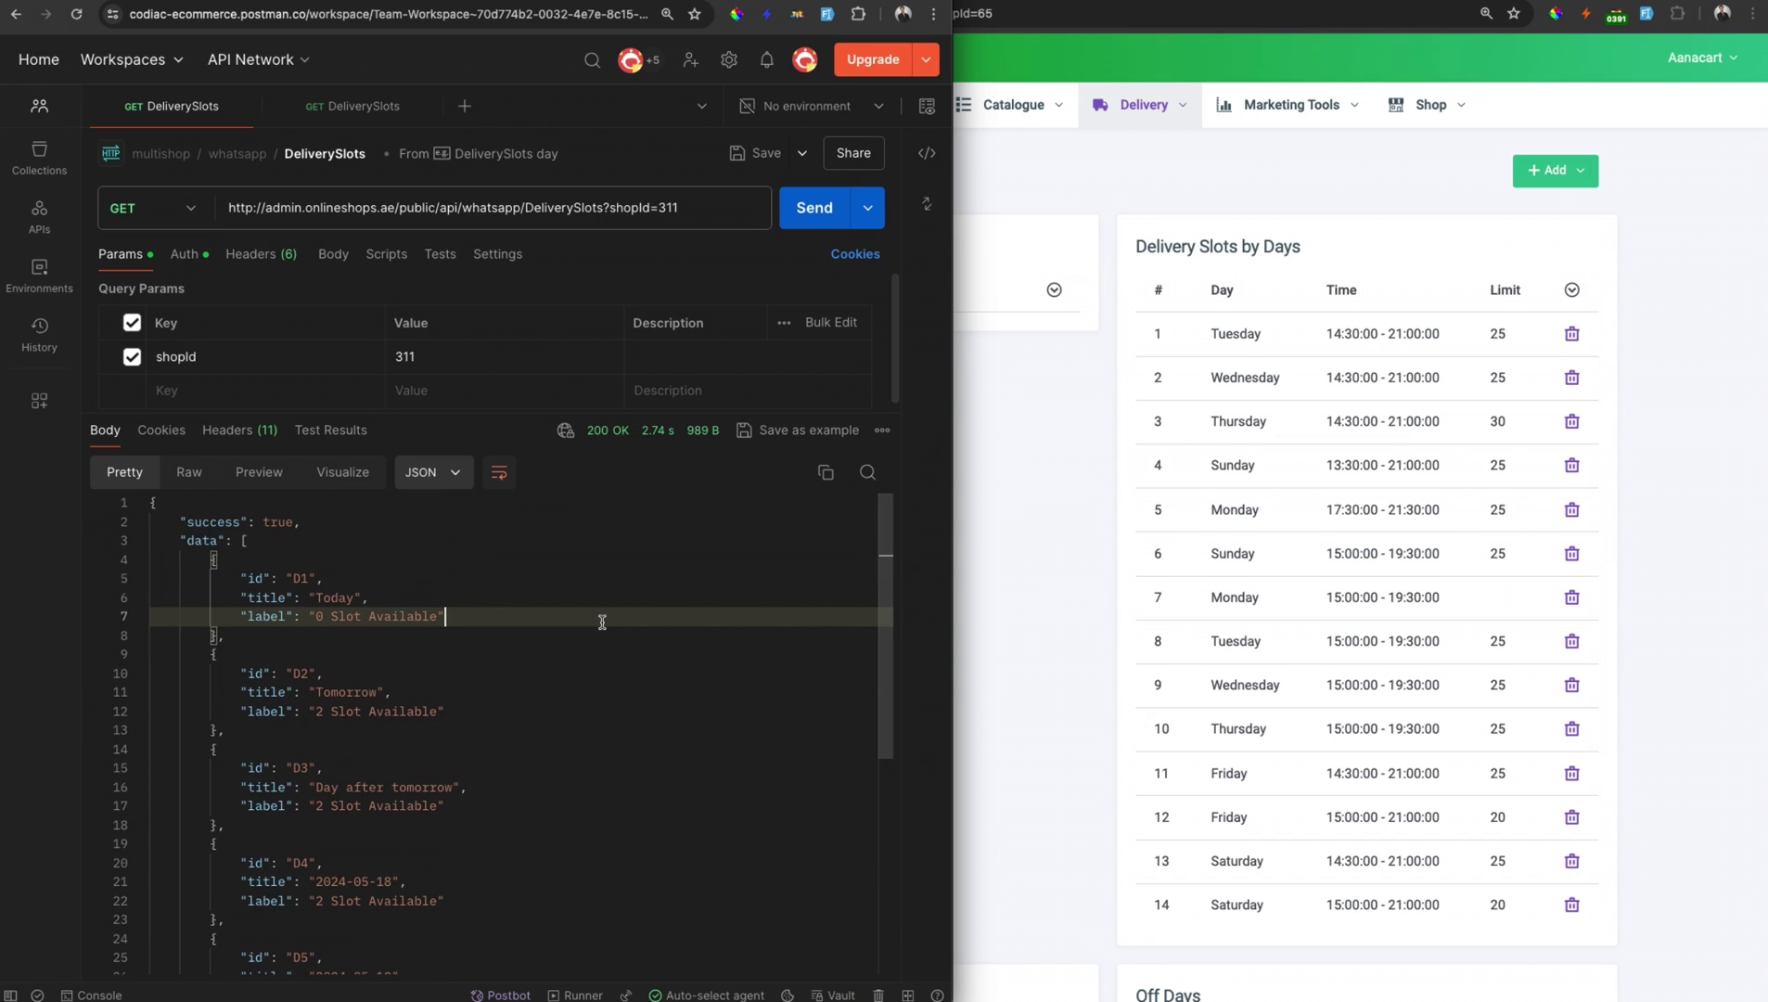
pyautogui.tripleClick(695, 206)
pyautogui.hotkey('ctrl', 'c')
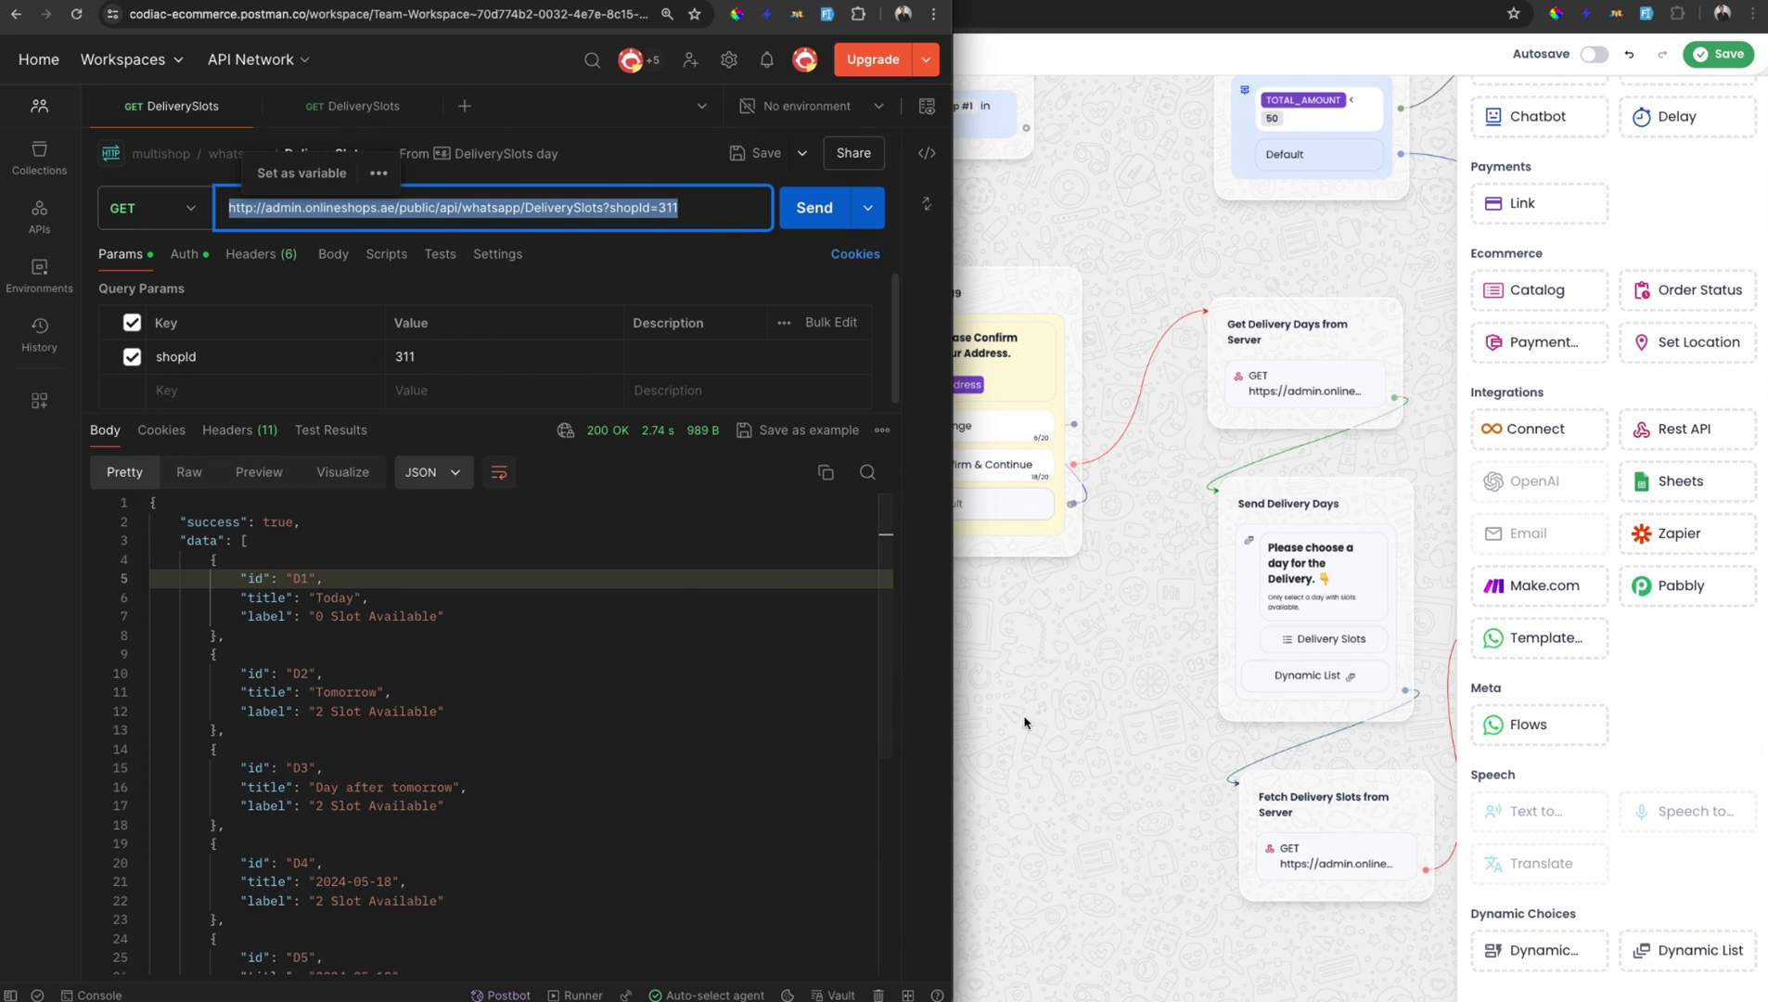
# Step: Add a REST API step calling the pasted DeliverySlots URL with method GET
pyautogui.click(1146, 728)
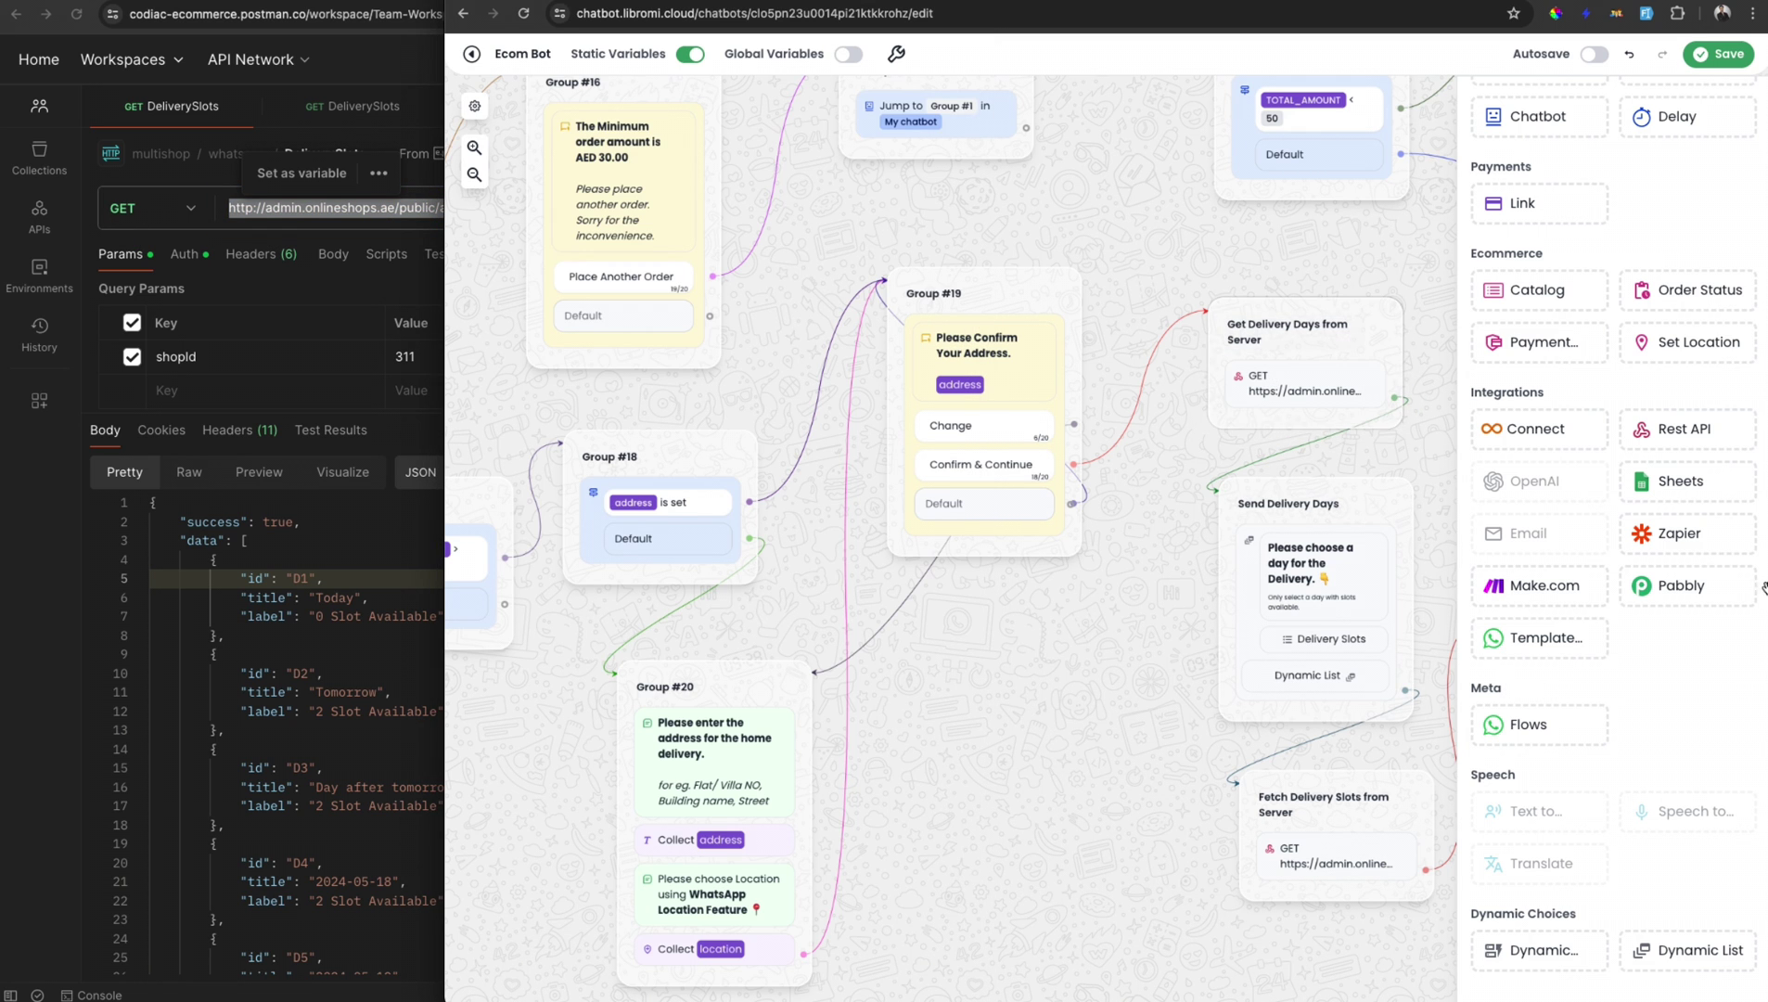
pyautogui.moveTo(1686, 429); pyautogui.dragTo(1010, 654)
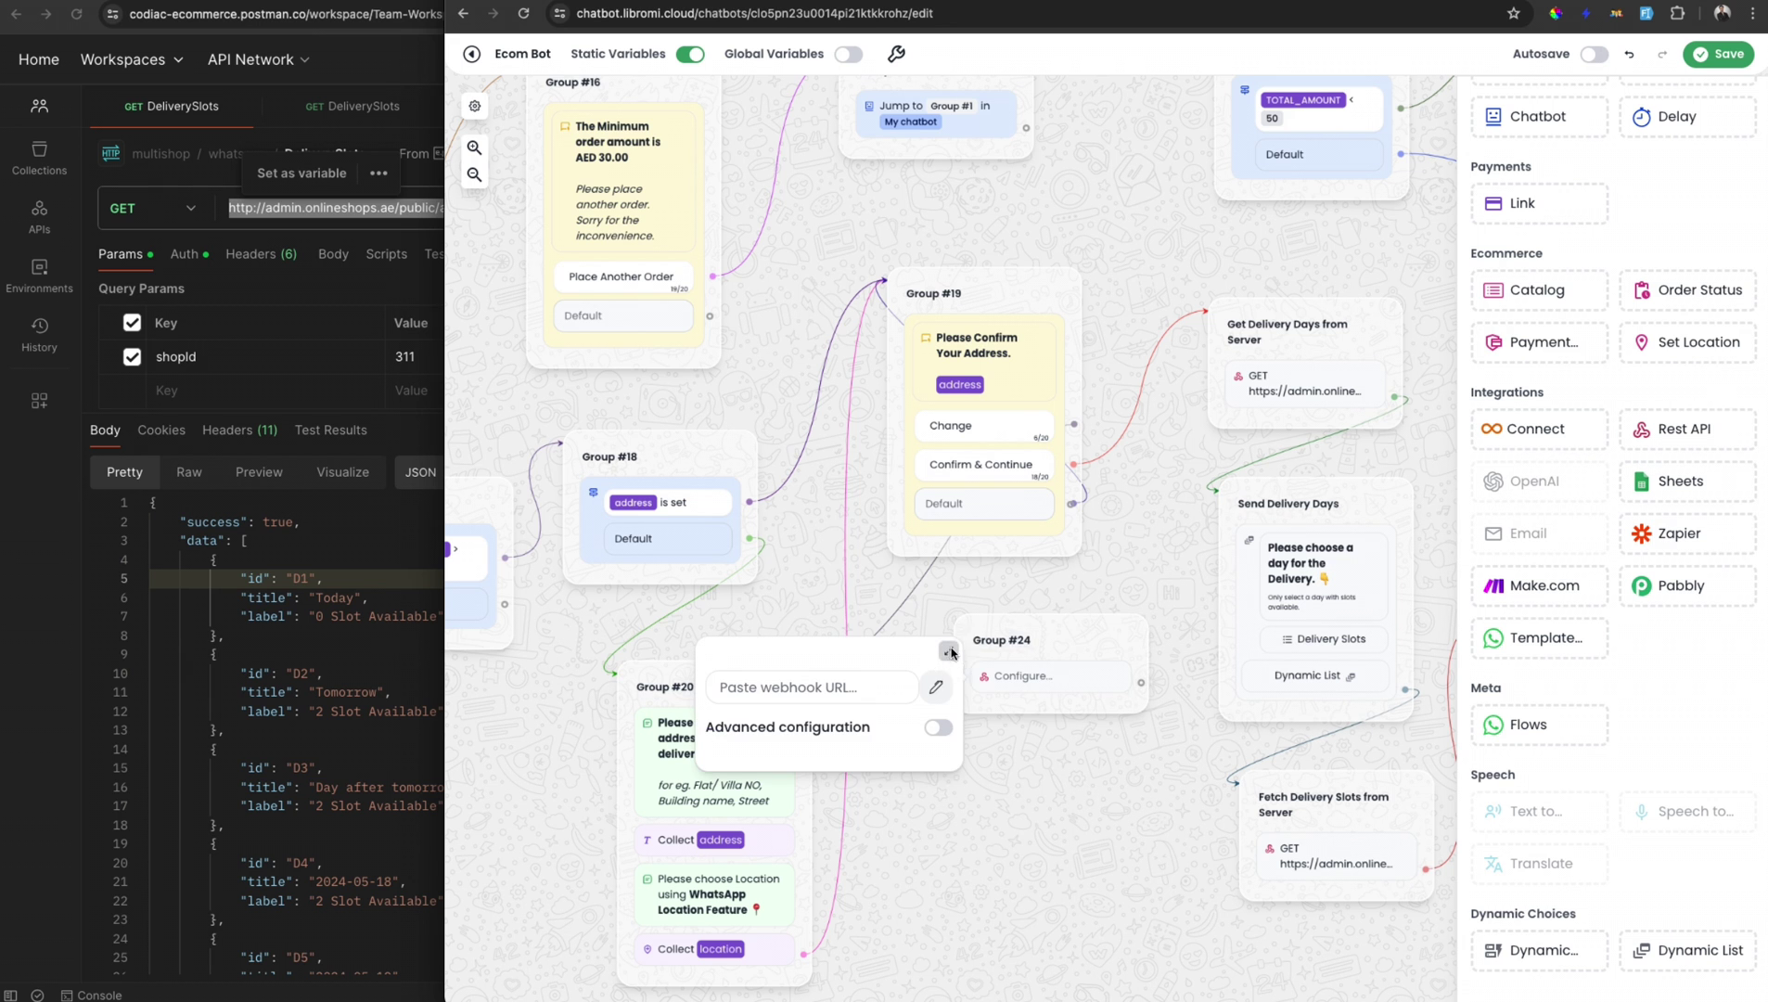
pyautogui.click(949, 652)
pyautogui.click(887, 144)
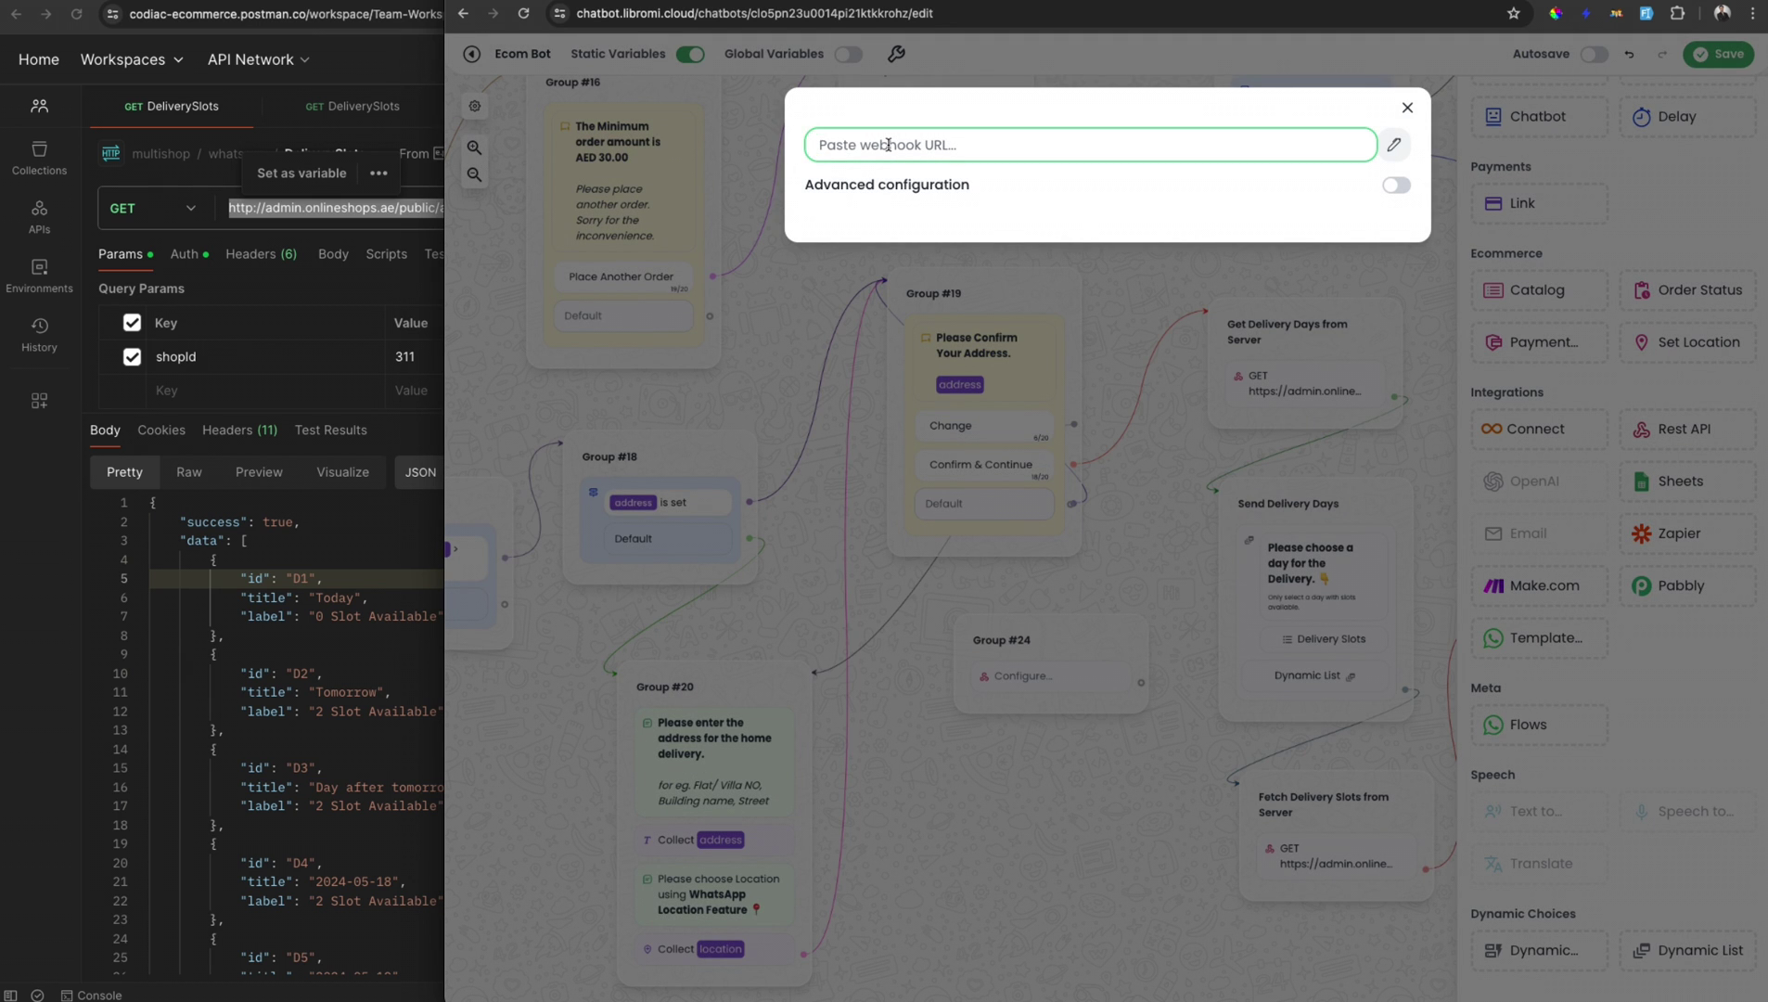
pyautogui.hotkey('ctrl', 'v')
pyautogui.click(1396, 185)
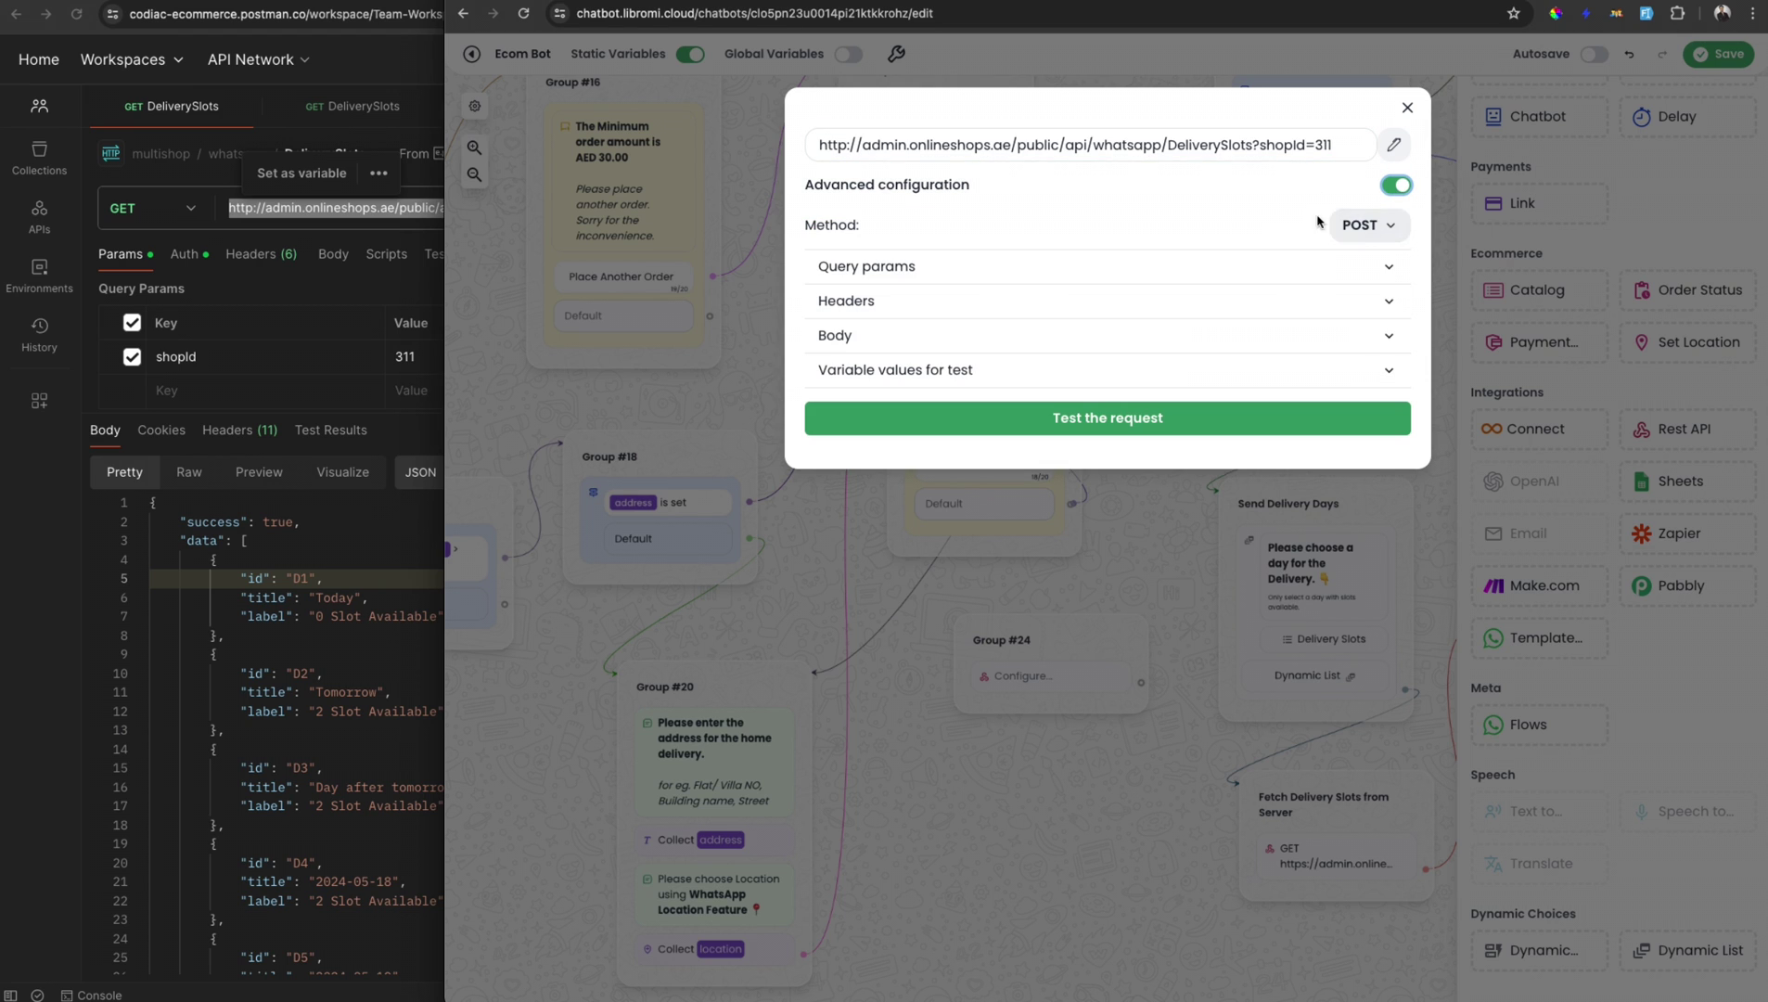
pyautogui.click(1389, 229)
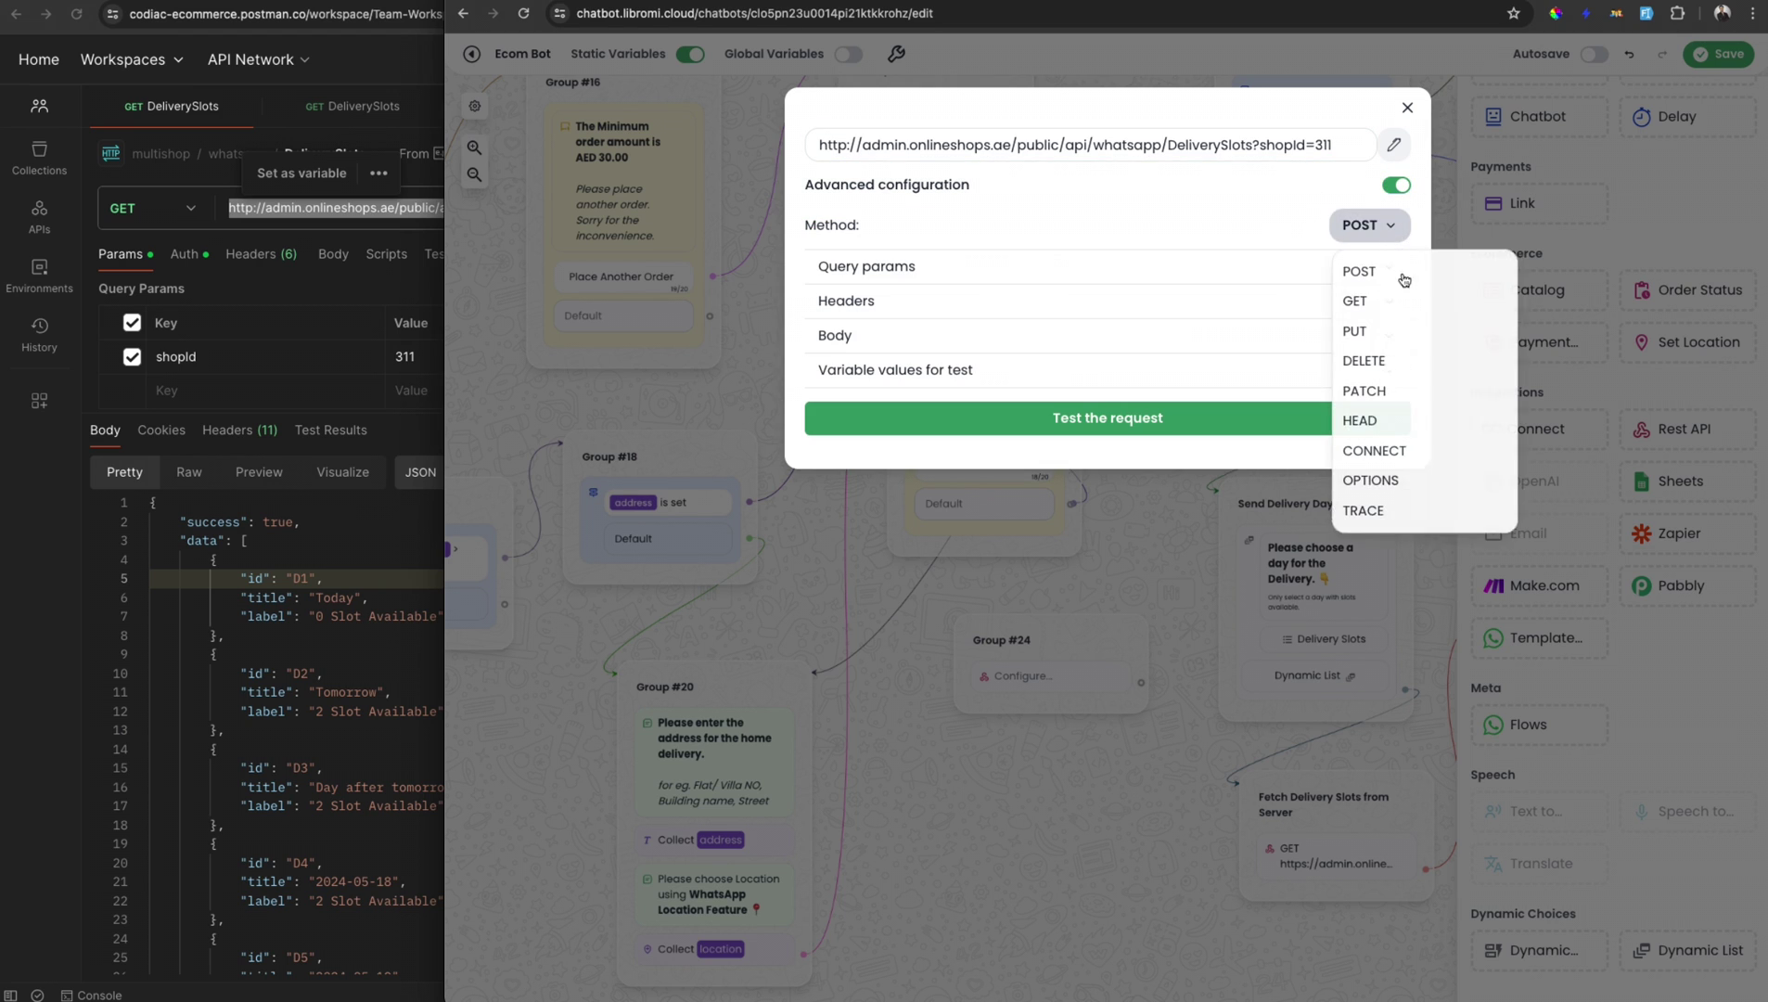
pyautogui.click(1397, 306)
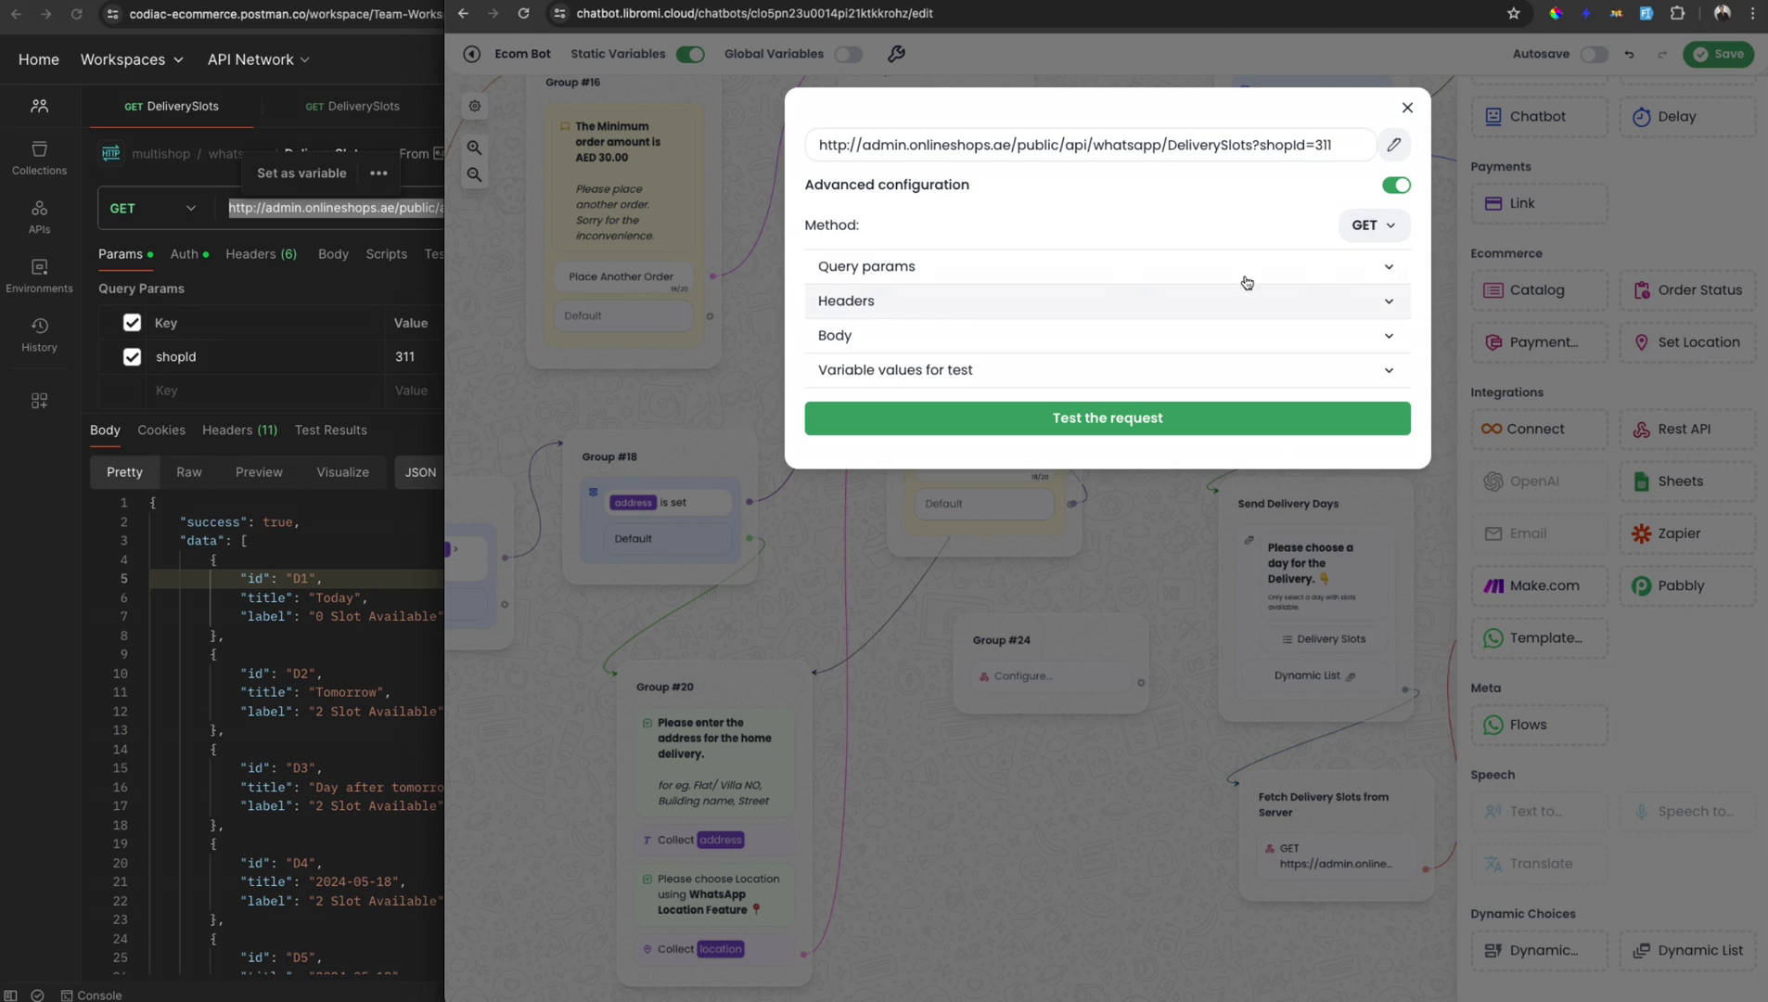
# Step: Test the request and check it returns status 200 with days D1–D8
pyautogui.click(1097, 422)
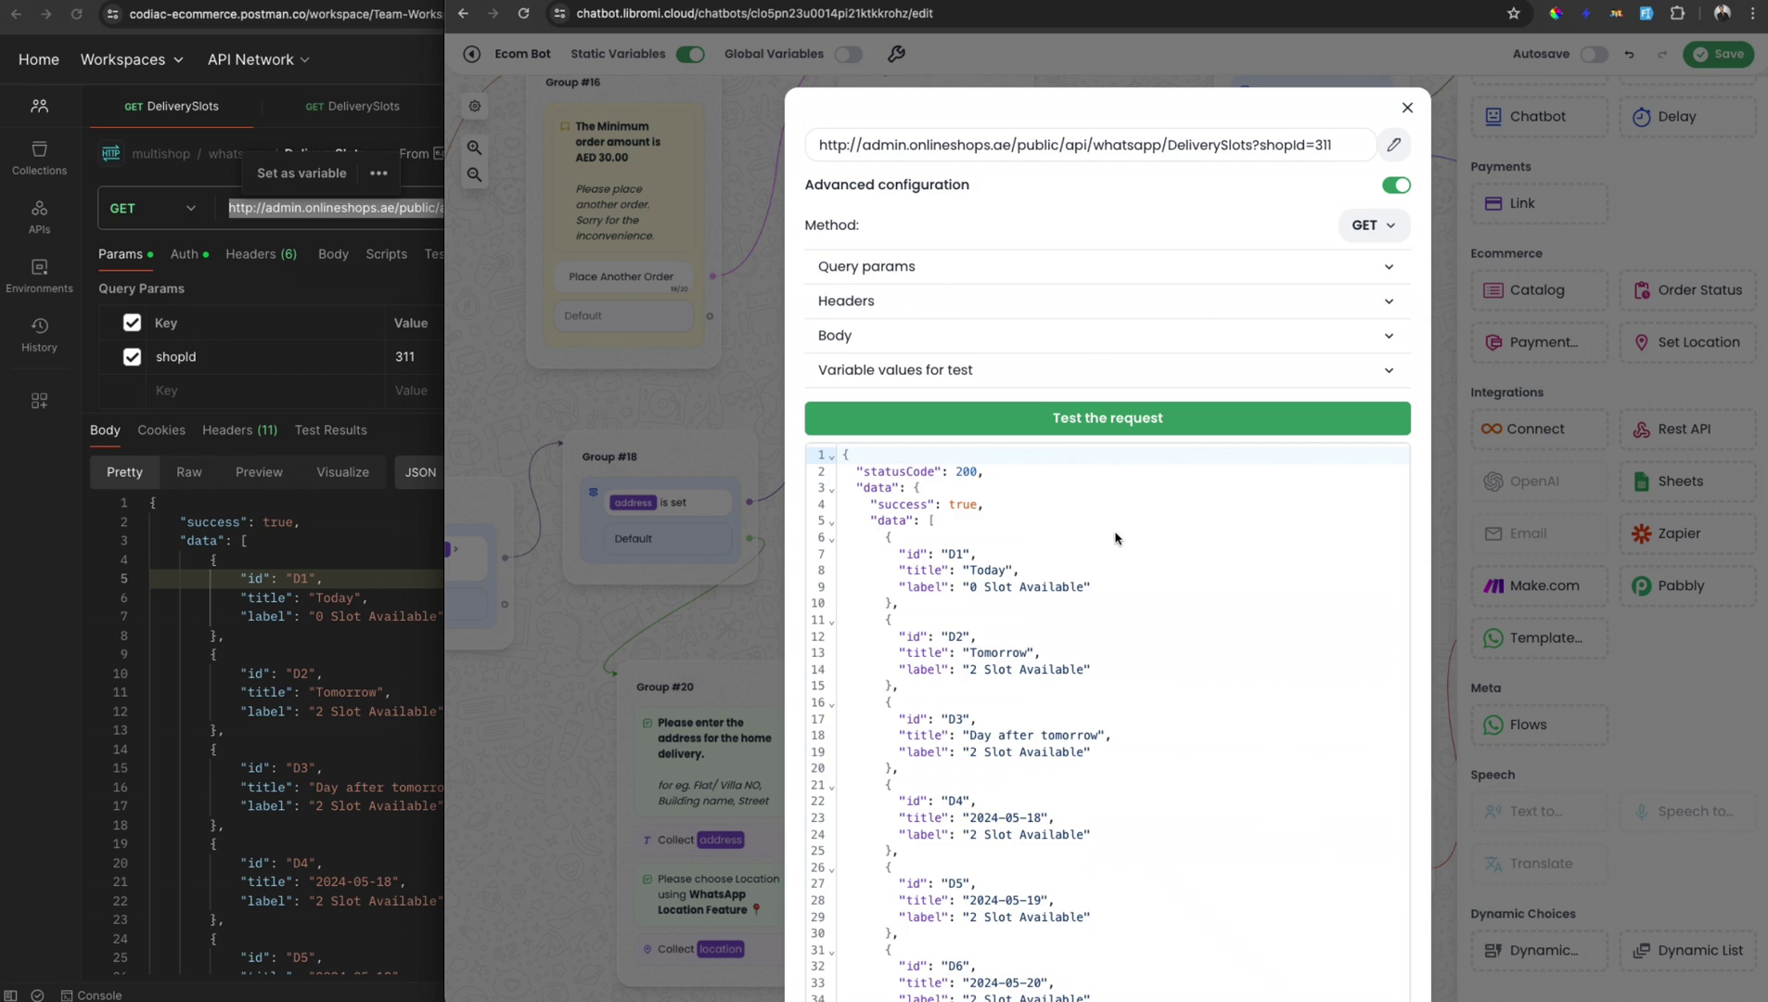
pyautogui.click(966, 605)
pyautogui.moveTo(888, 536); pyautogui.dragTo(884, 601)
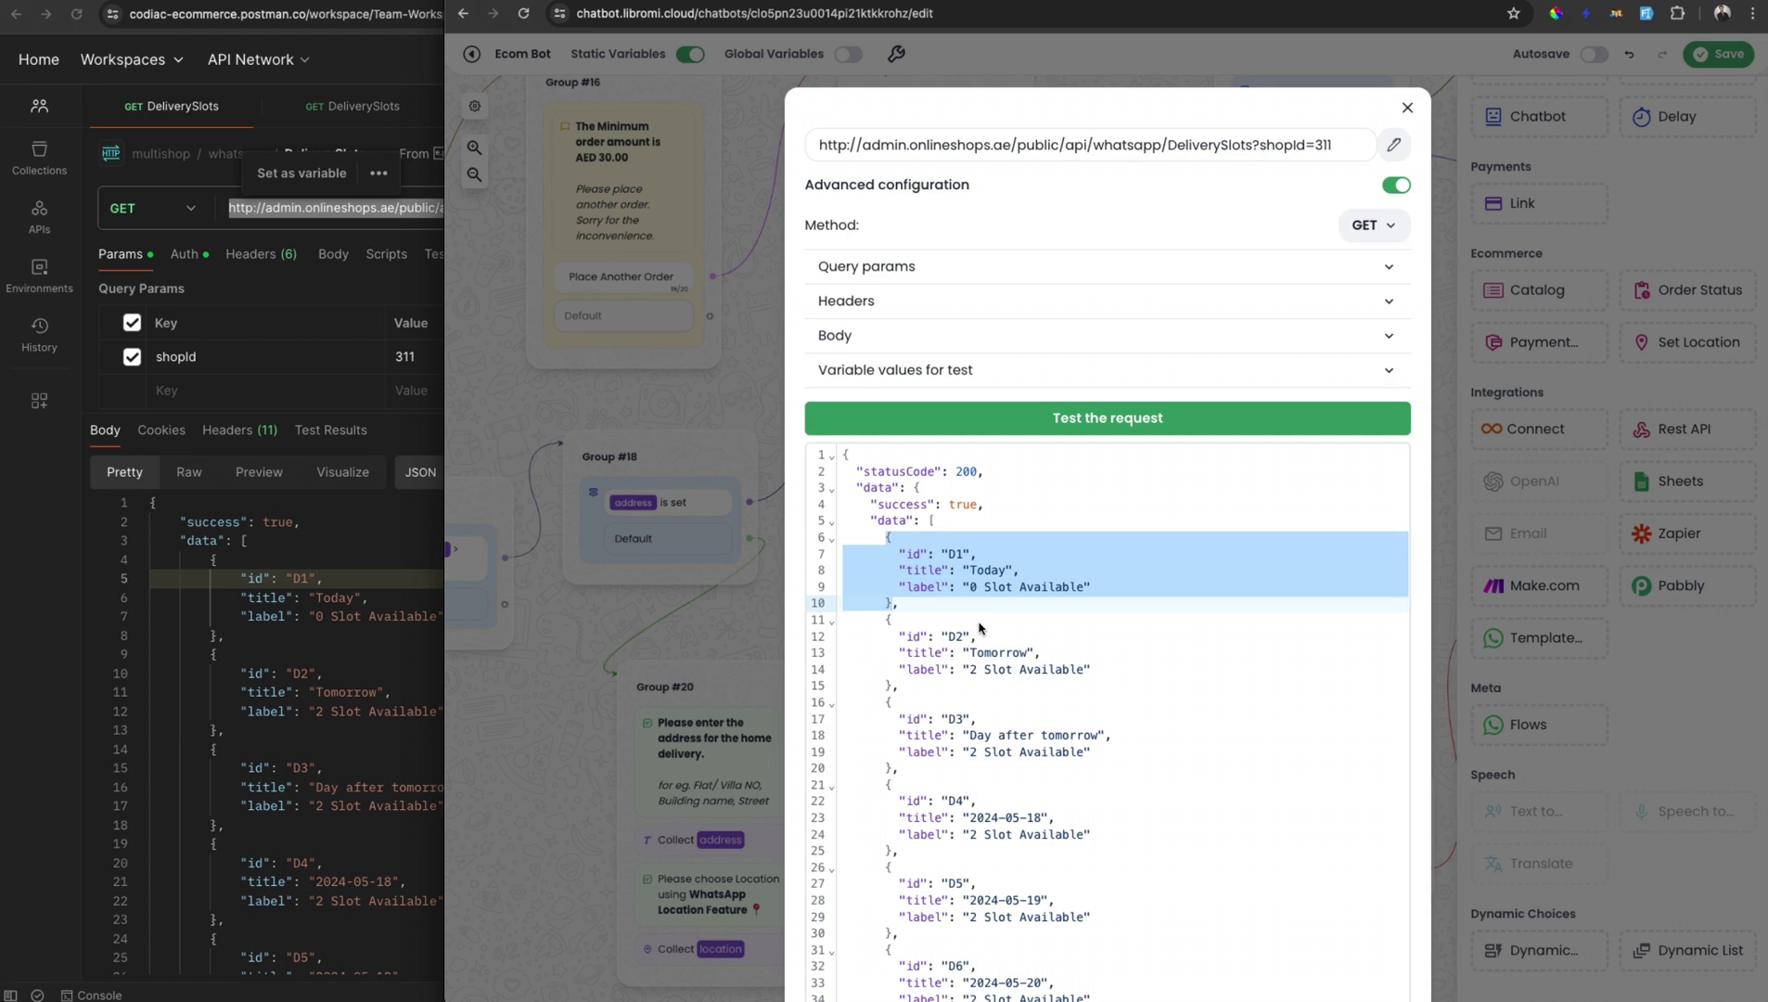
pyautogui.scroll(-3, 979, 628)
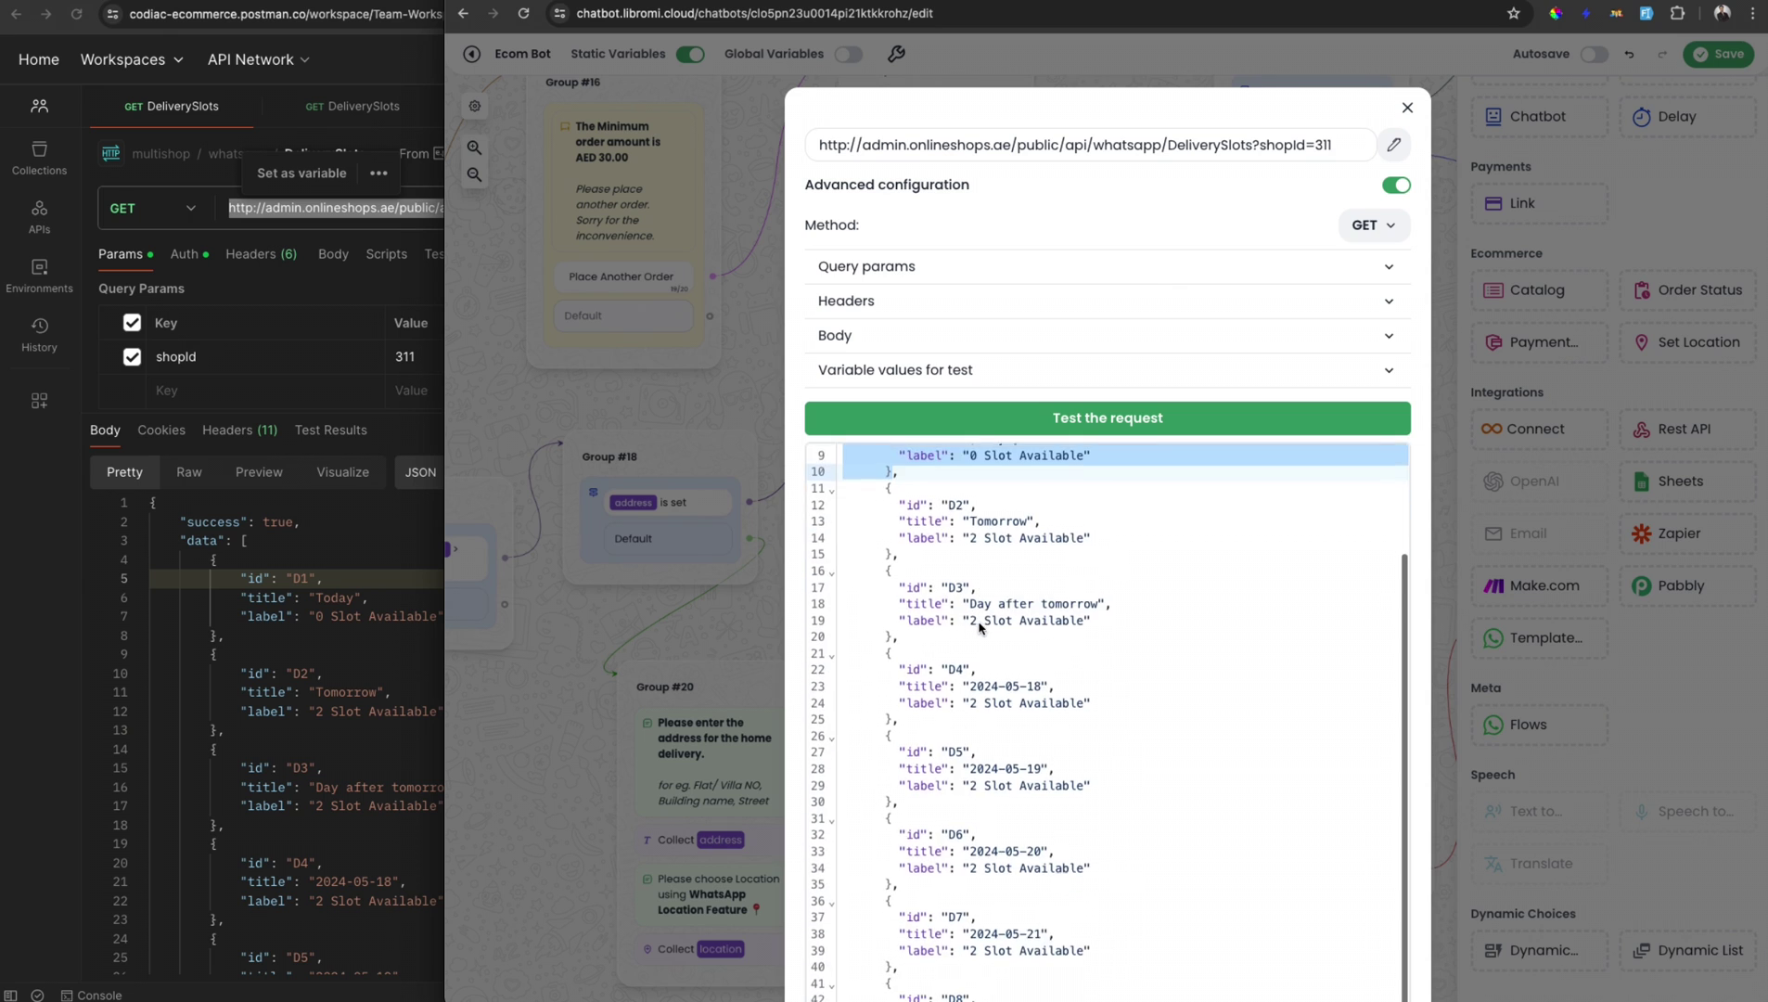
pyautogui.scroll(3, 955, 632)
pyautogui.scroll(-3, 923, 640)
pyautogui.scroll(-3, 924, 640)
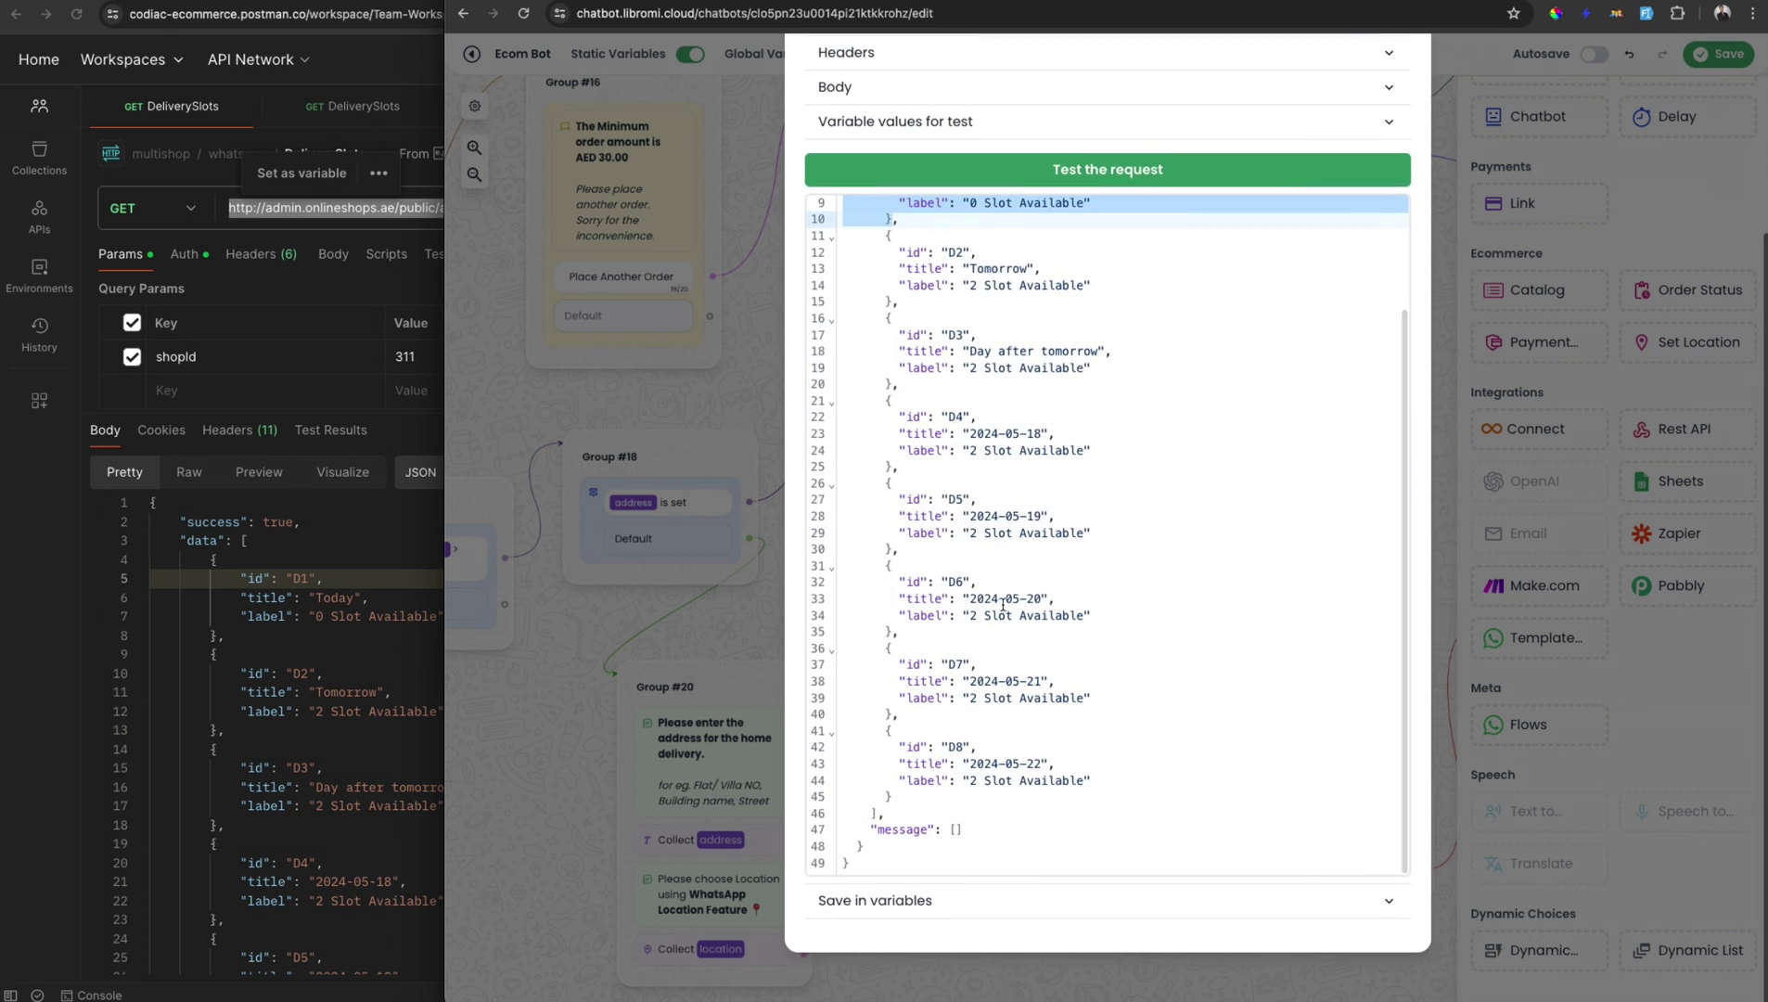
# Step: Save the response's item ids (data.data.flatMap(item => item.id)) into a new variable exampleDayIds
pyautogui.click(1004, 910)
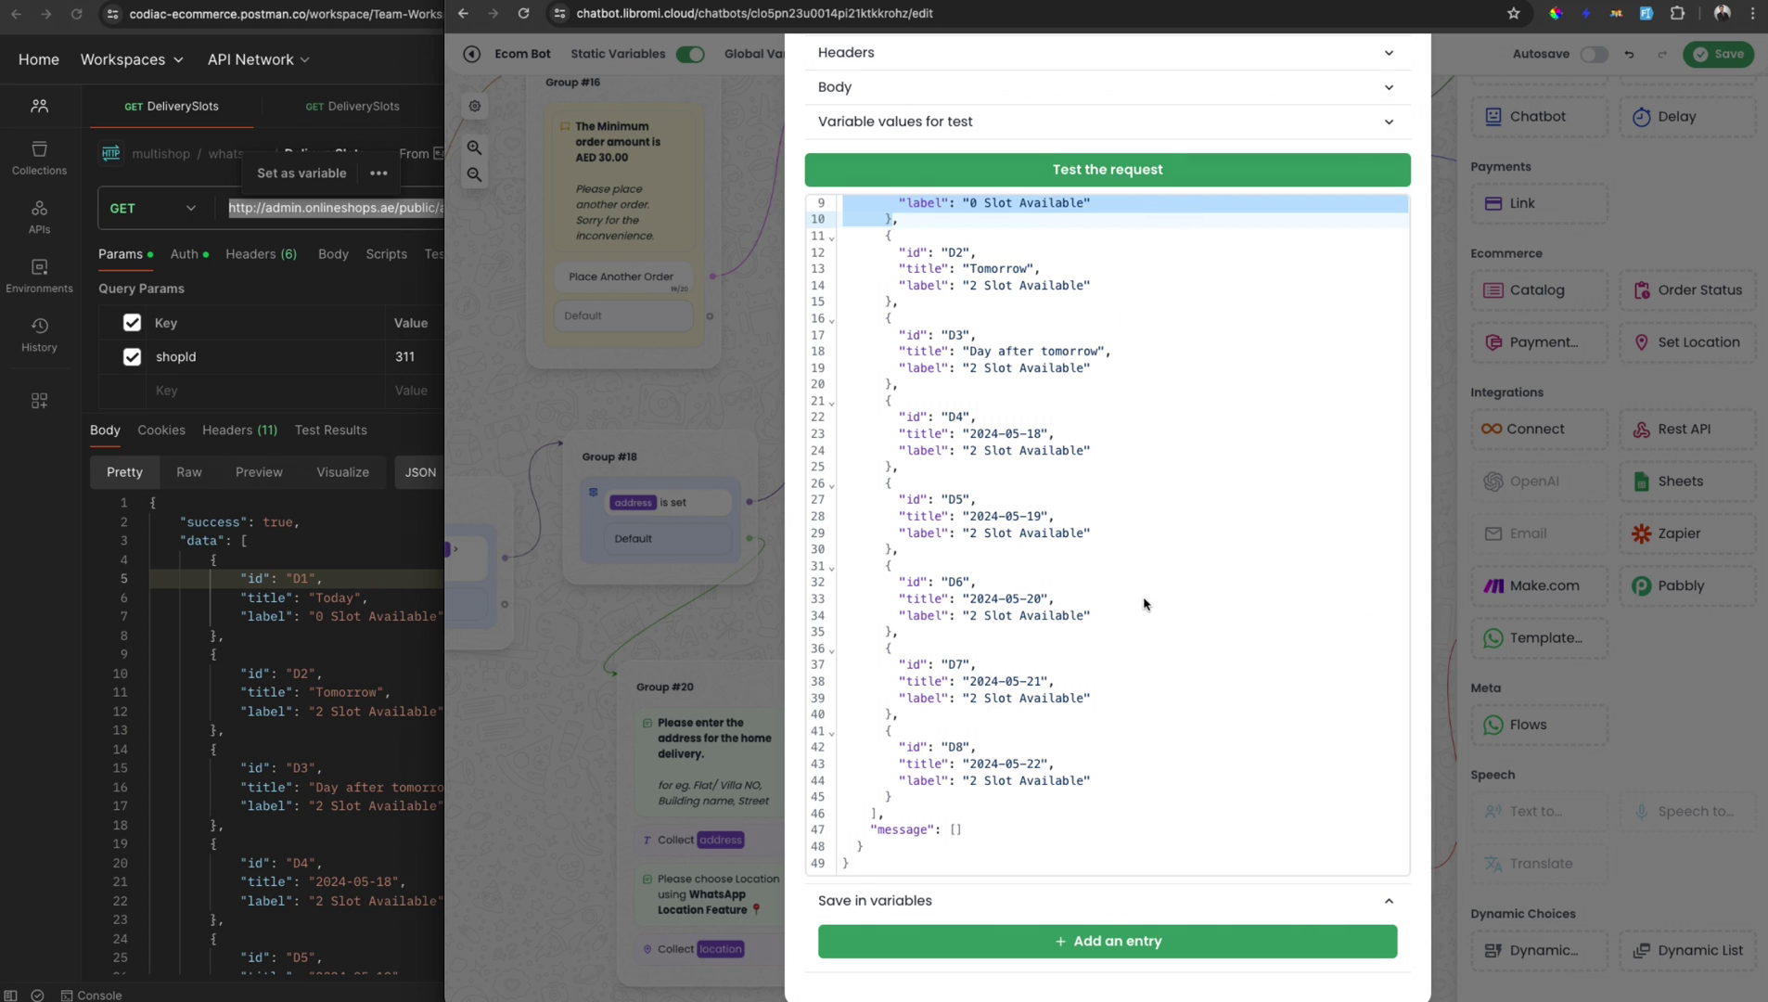
pyautogui.scroll(-1, 923, 840)
pyautogui.click(932, 843)
pyautogui.click(964, 898)
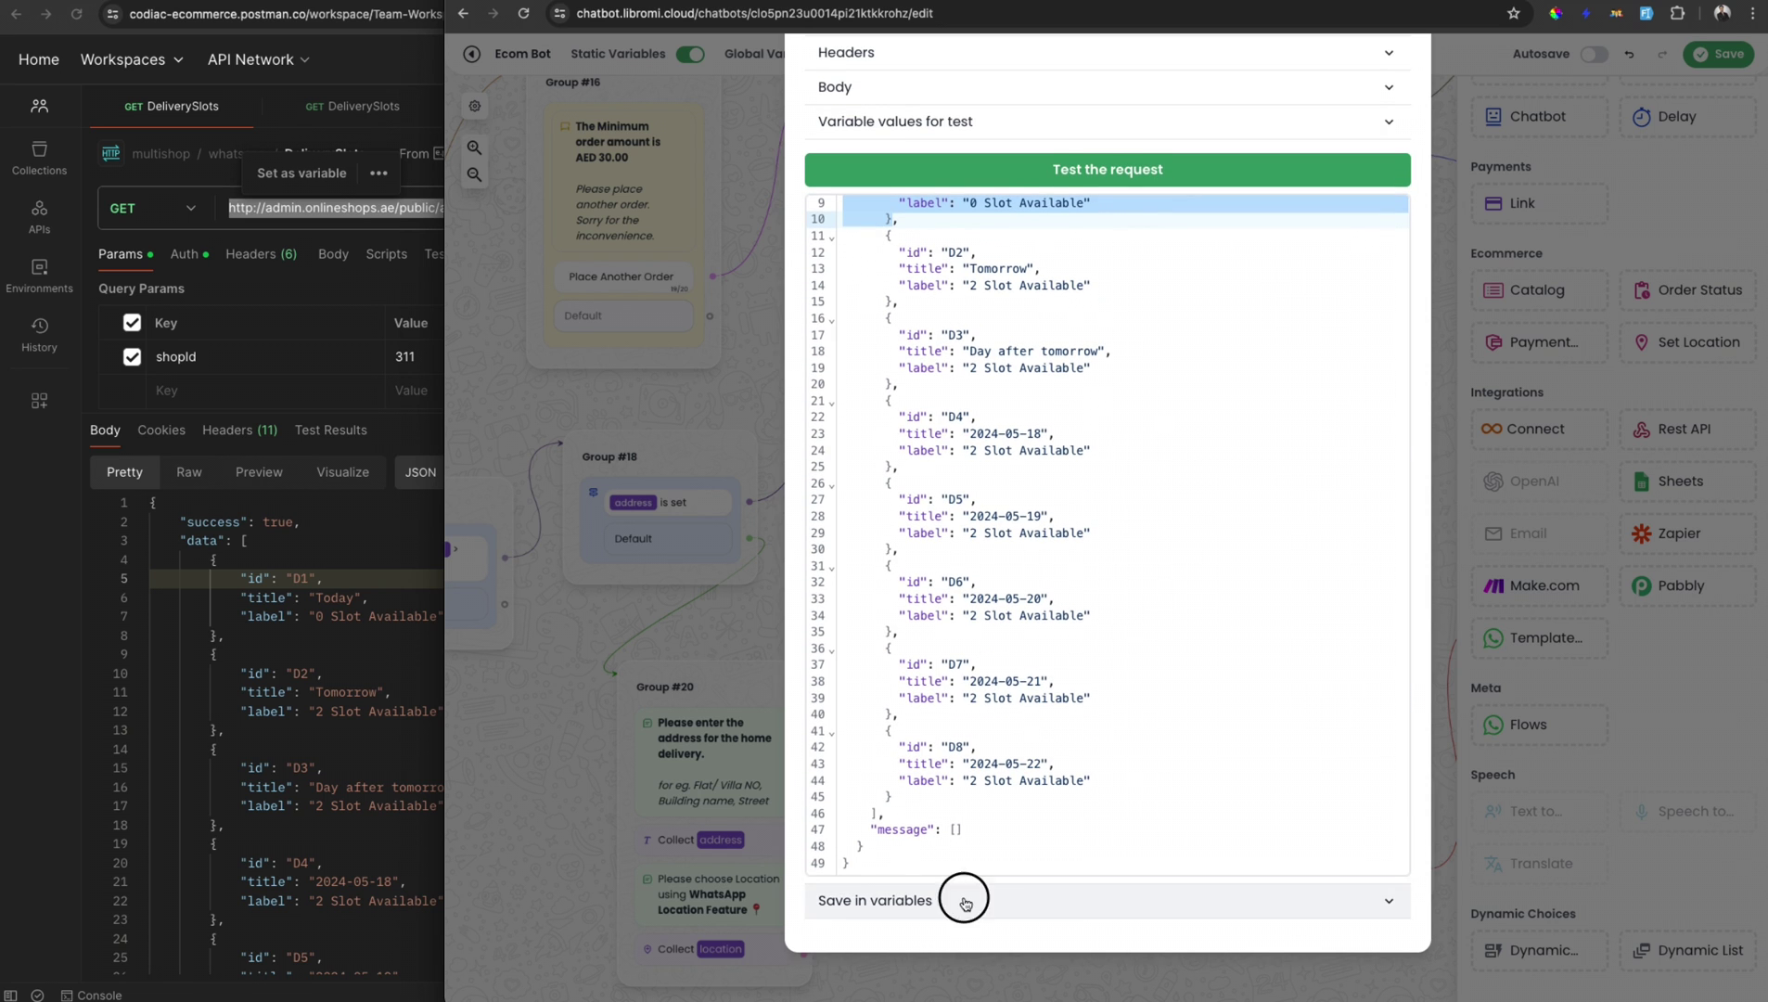
pyautogui.click(1052, 885)
pyautogui.scroll(-2, 1053, 788)
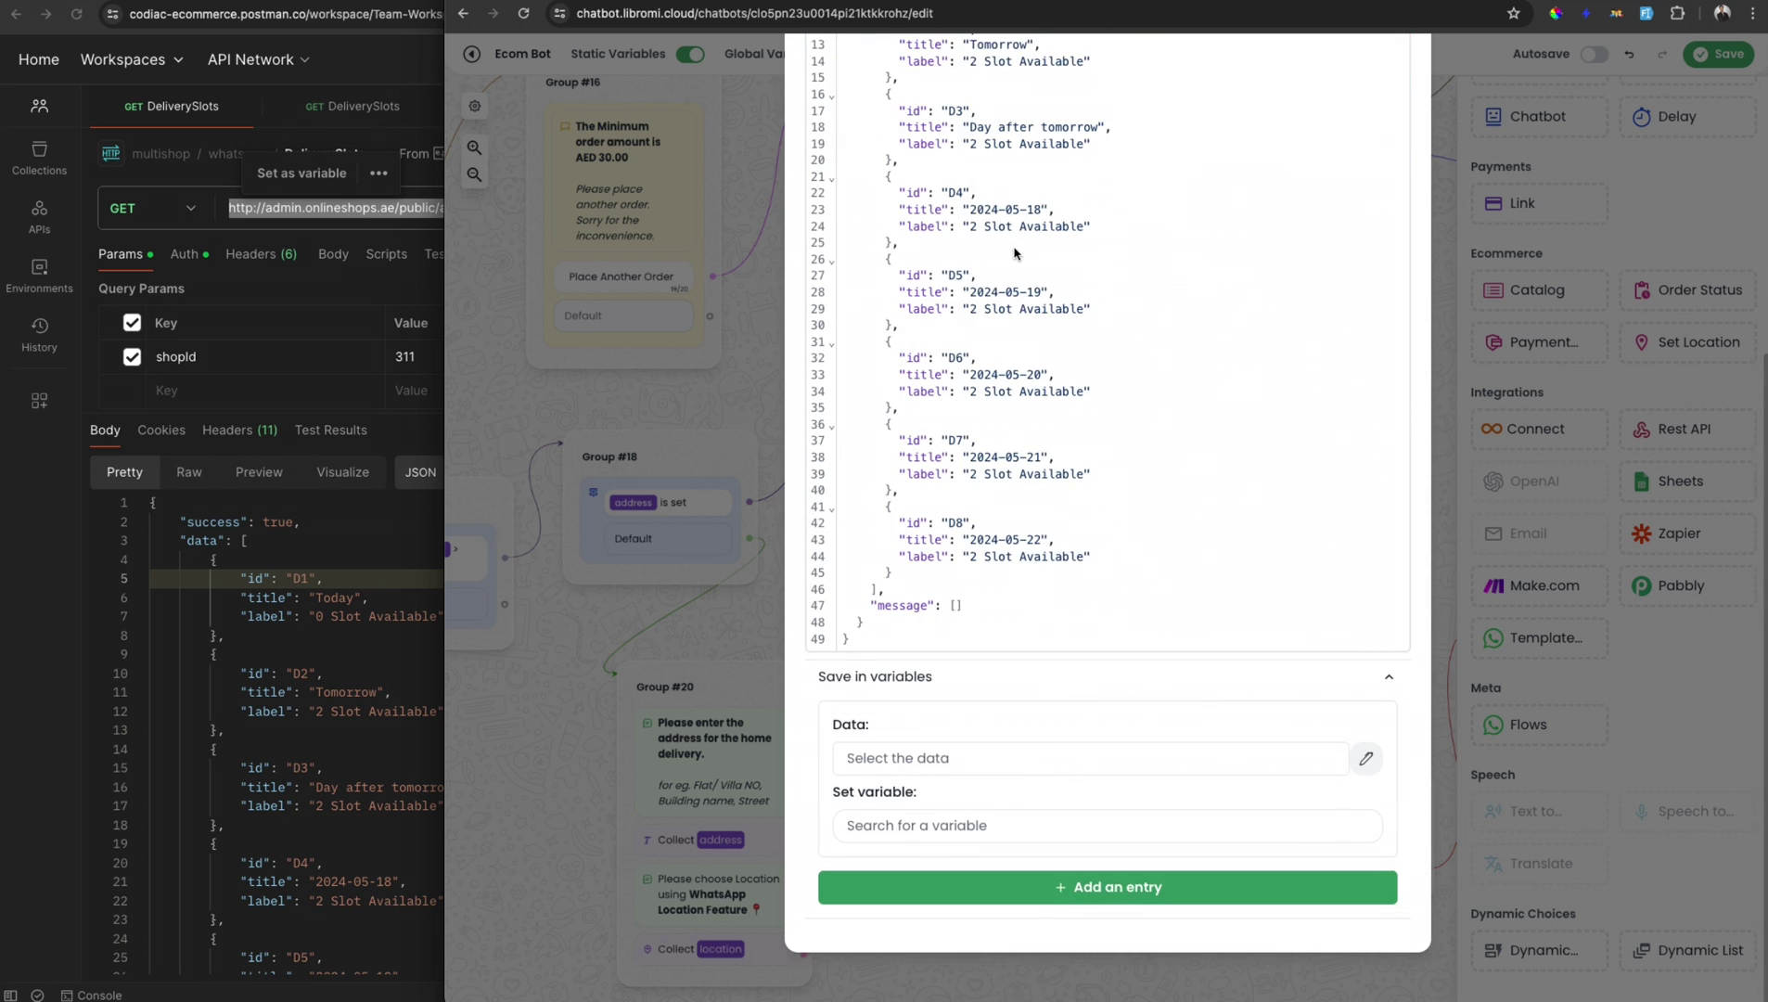
pyautogui.scroll(3, 1017, 363)
pyautogui.moveTo(846, 64); pyautogui.dragTo(894, 130)
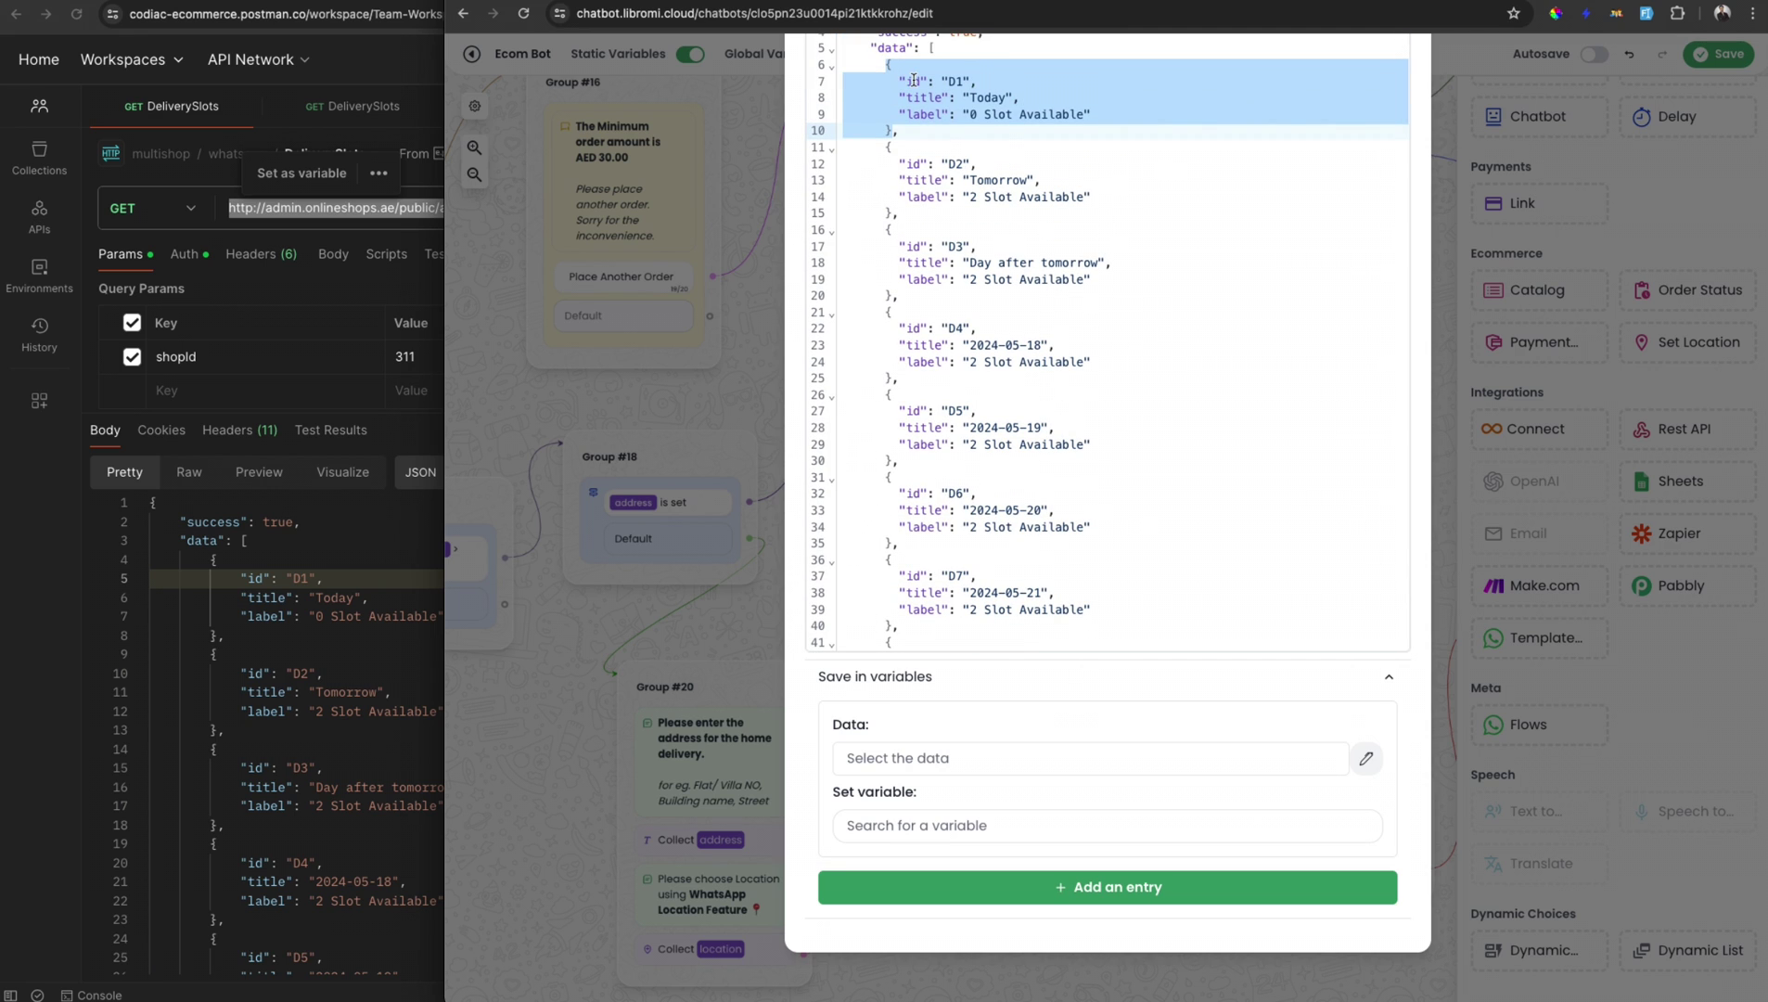
pyautogui.click(976, 152)
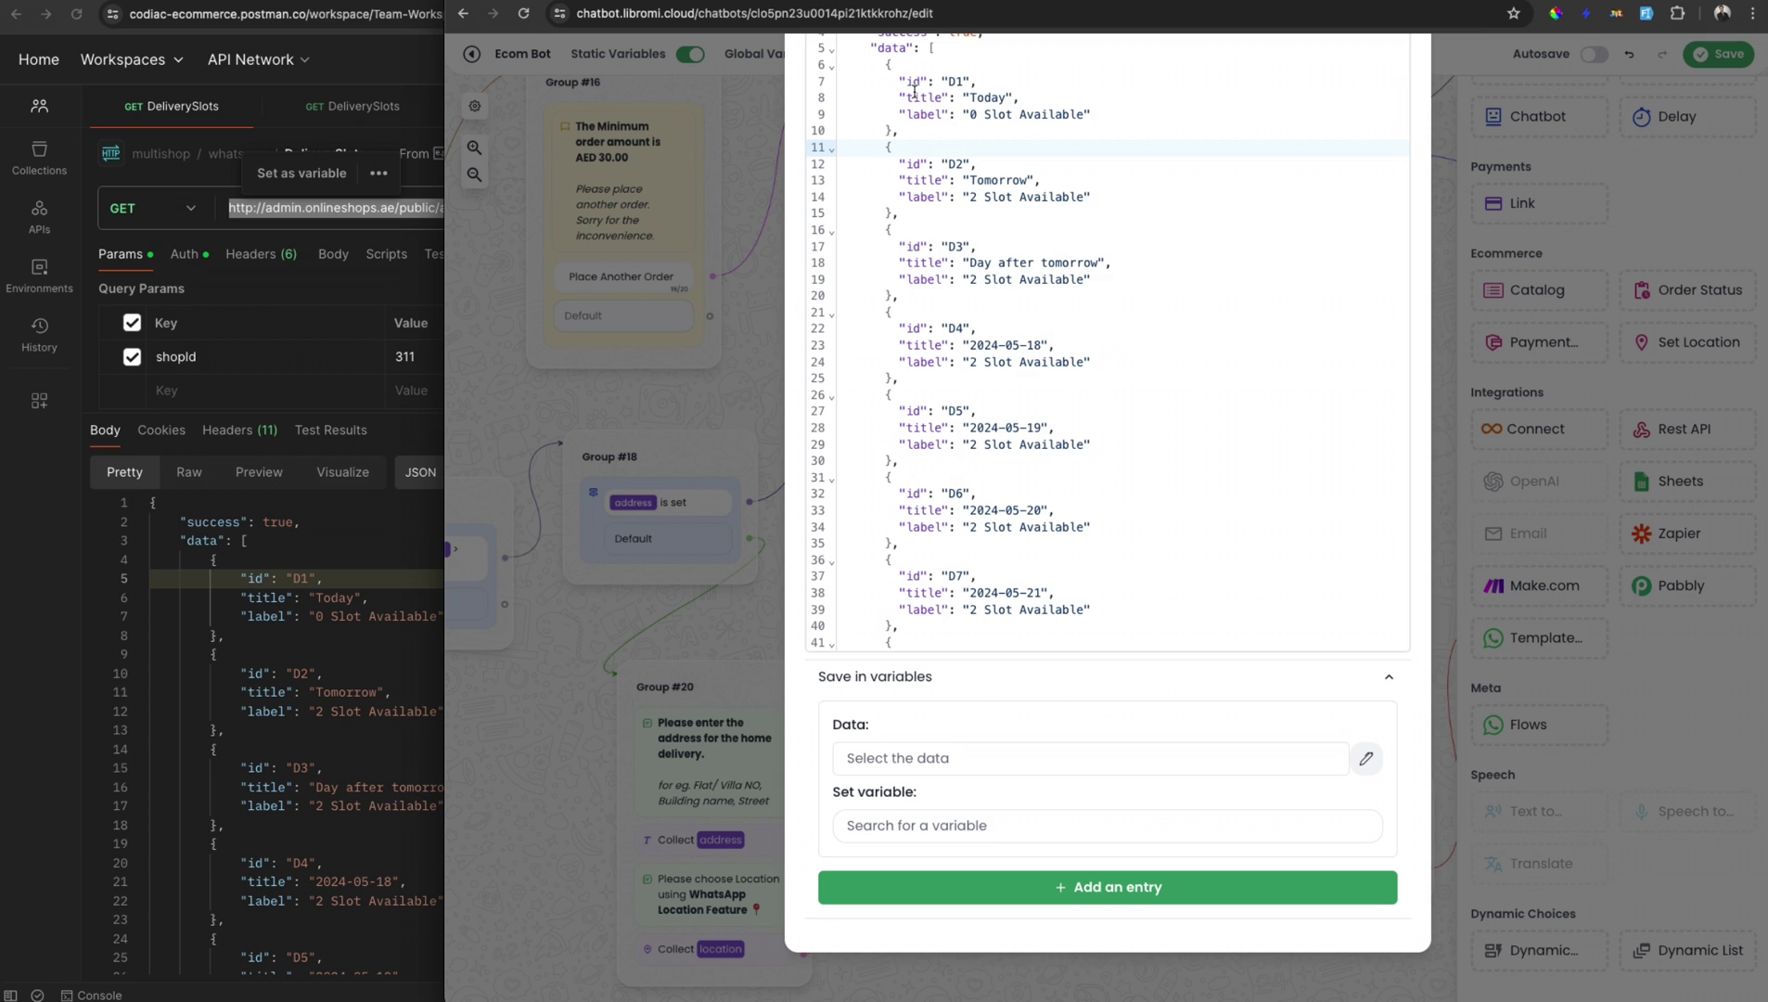
pyautogui.click(955, 757)
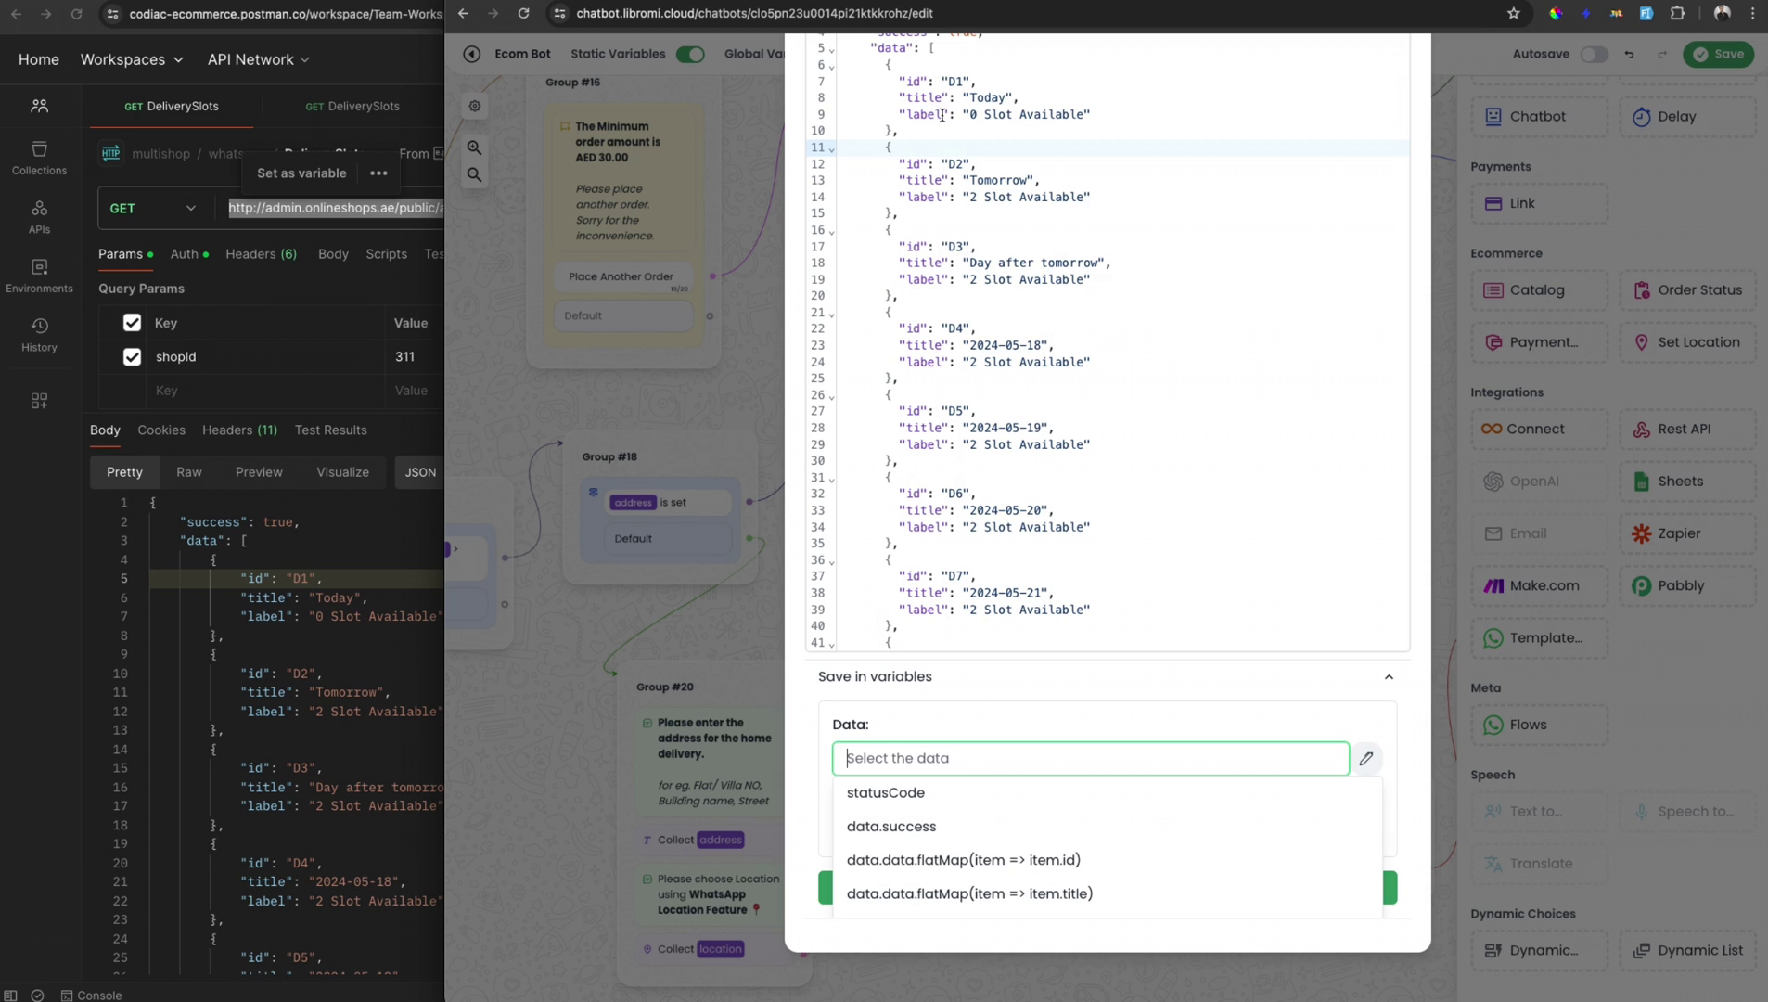
pyautogui.click(1048, 868)
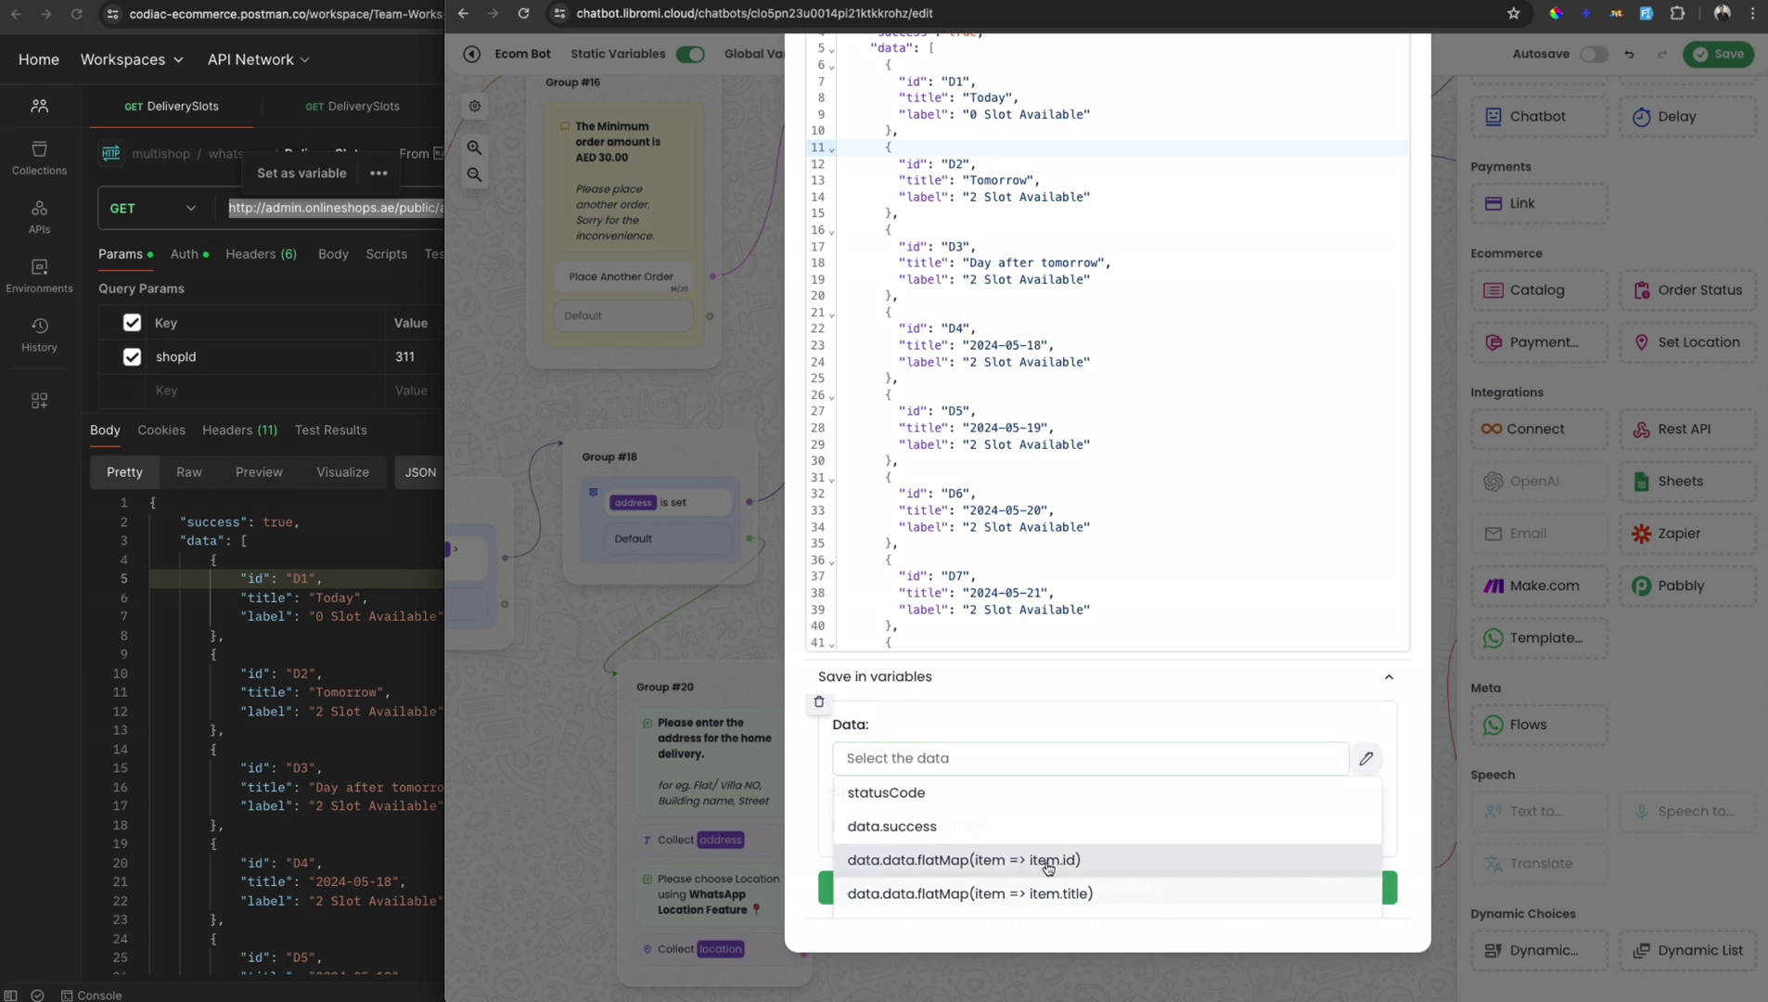
pyautogui.click(1015, 825)
pyautogui.write('example')
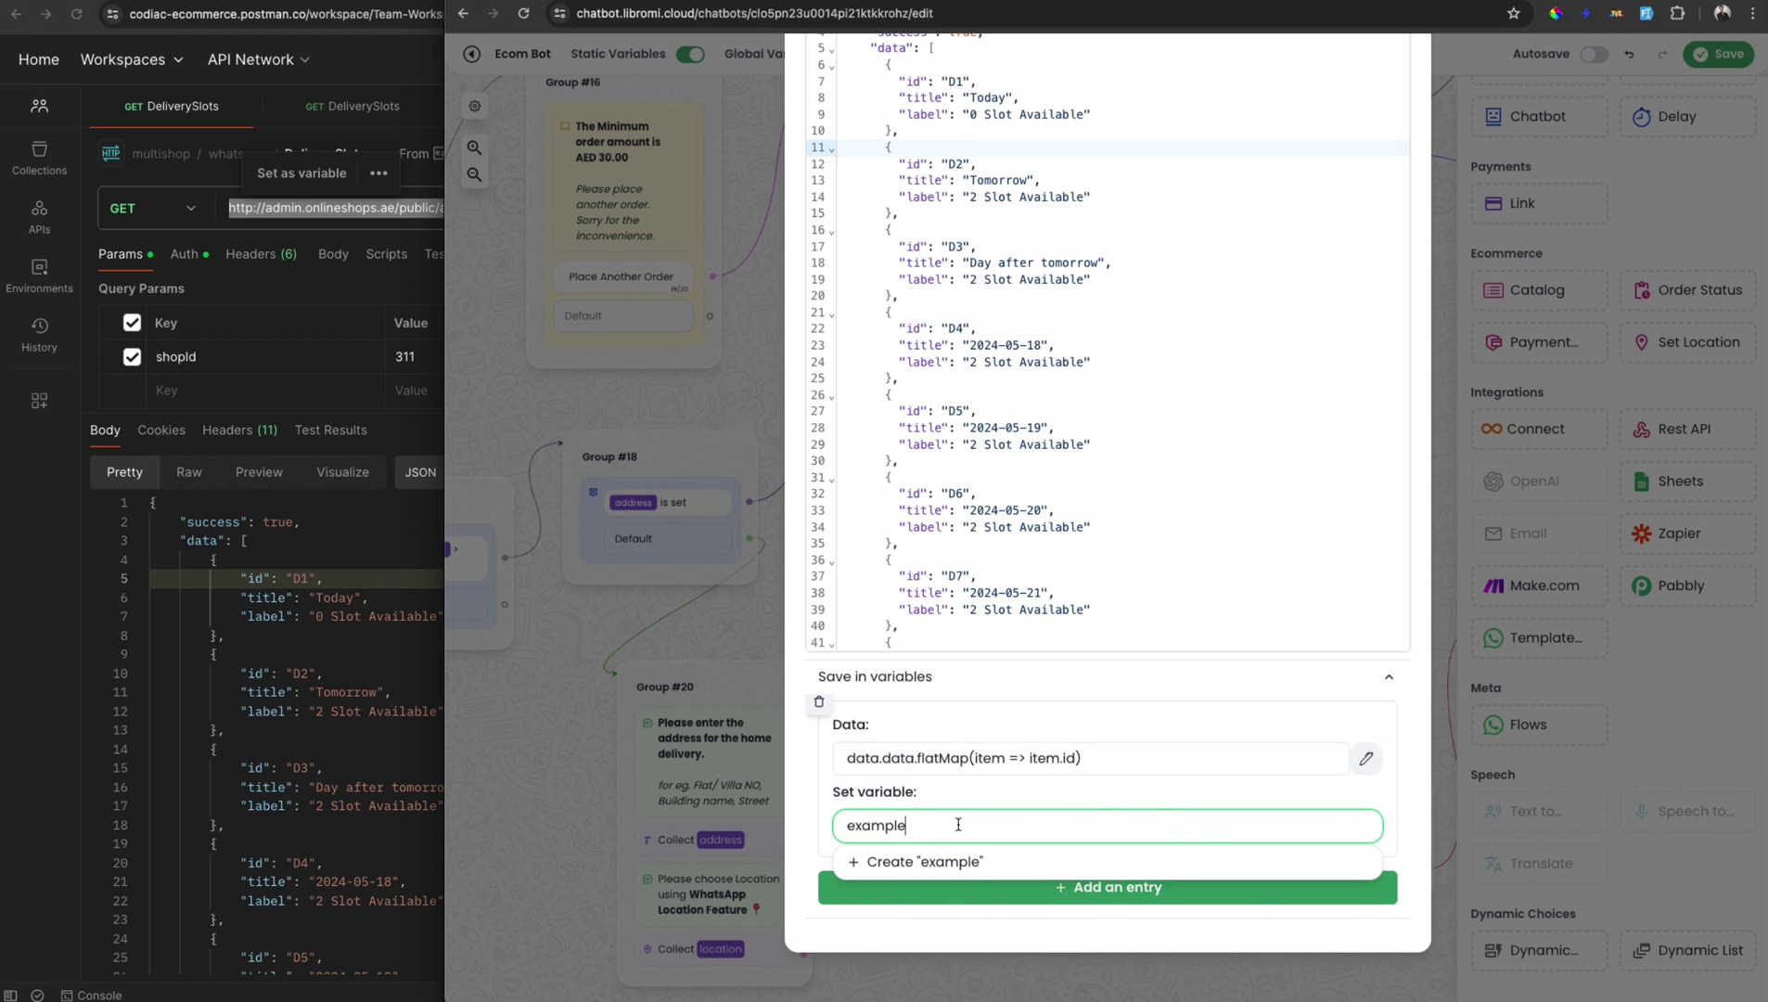
pyautogui.write('DayIds')
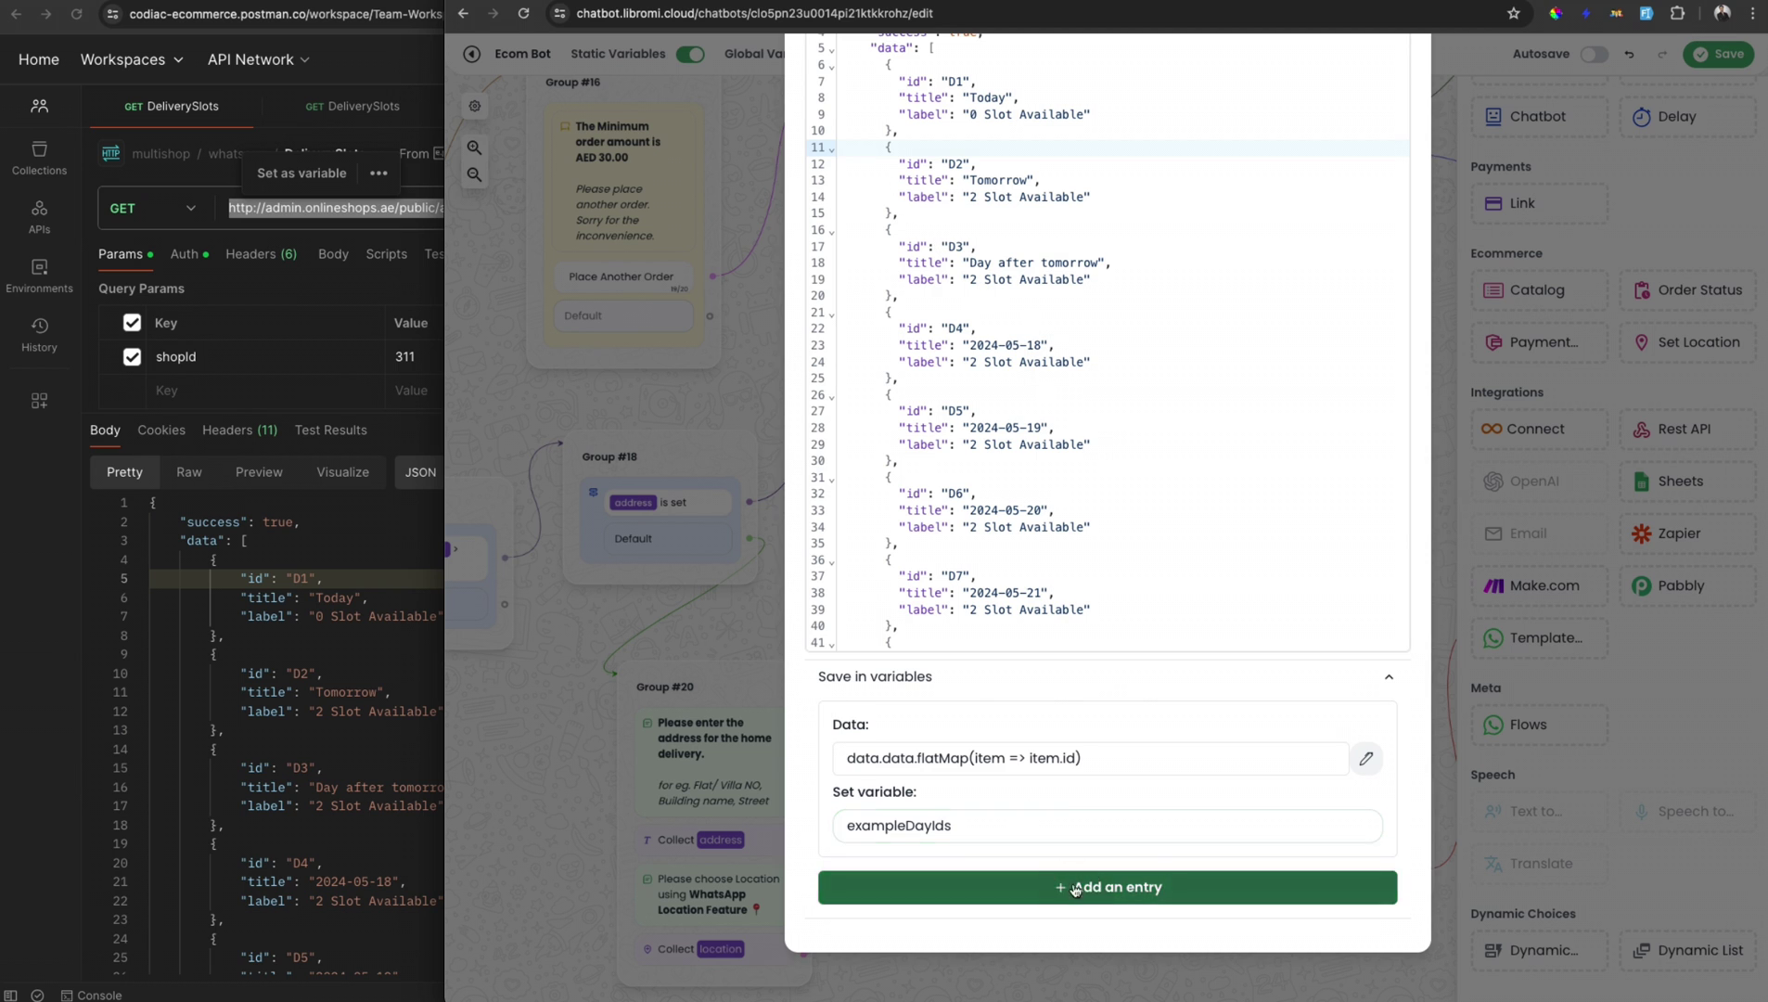
# Step: Save the item titles into a new variable exampleDayTitle
pyautogui.click(1108, 886)
pyautogui.click(972, 752)
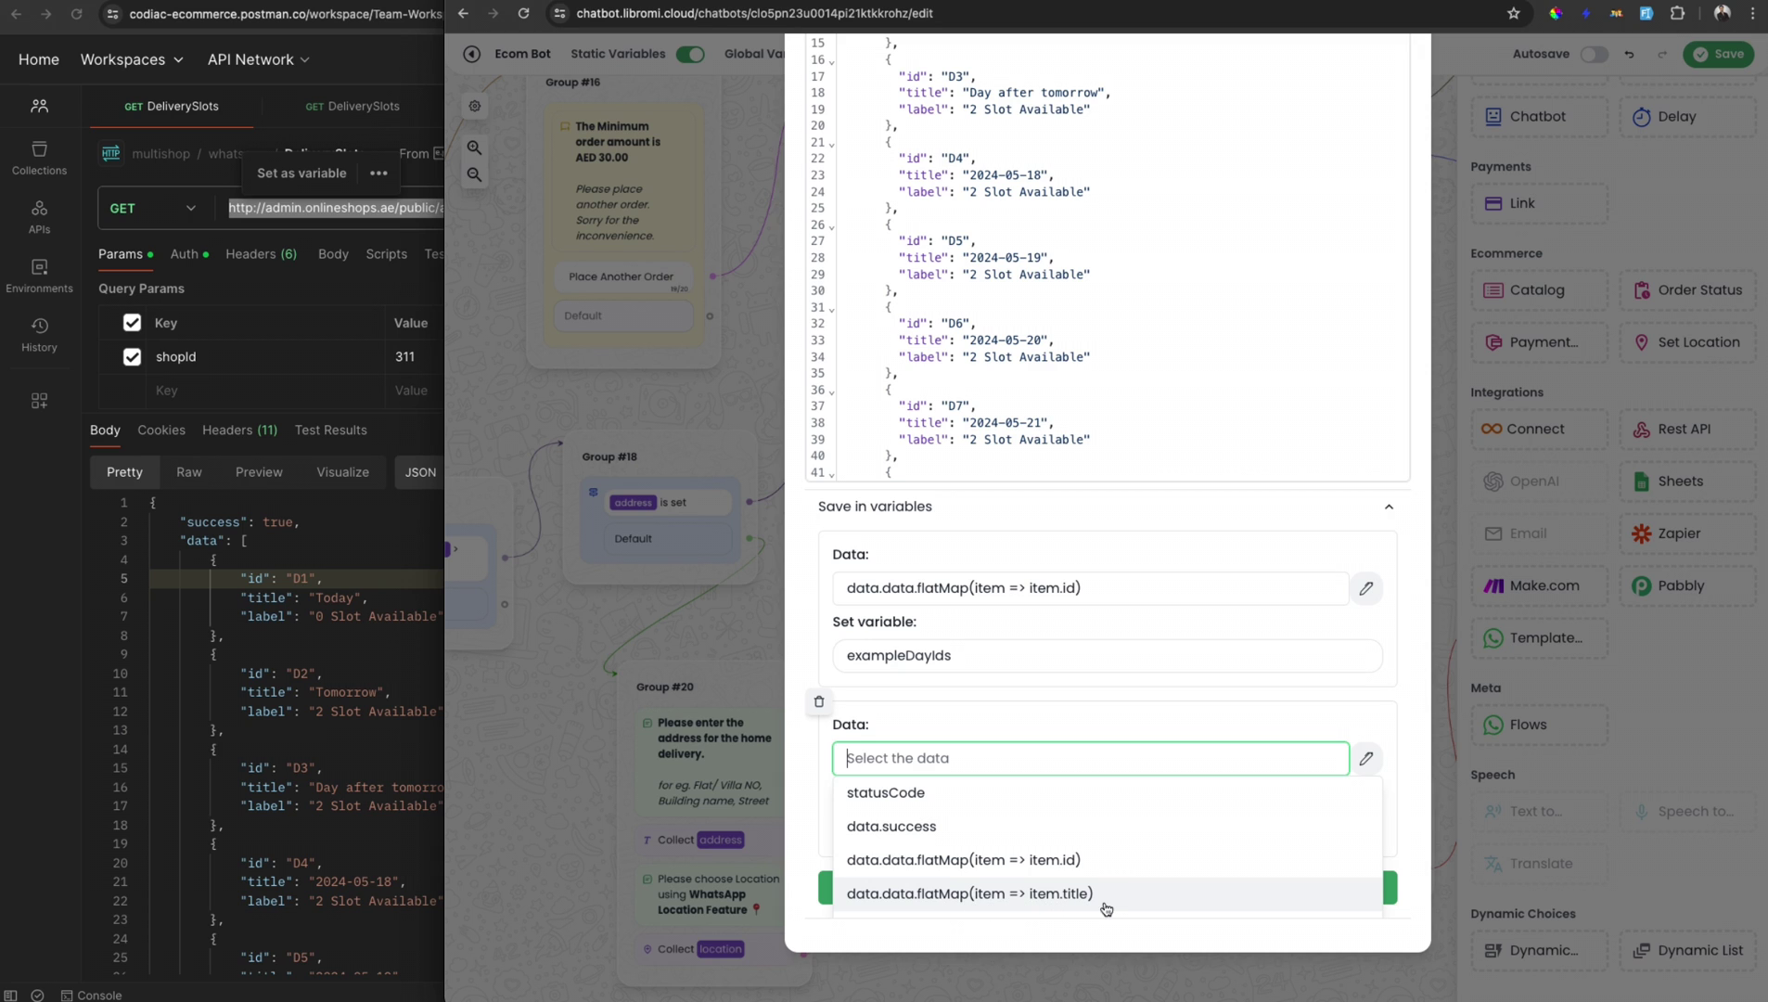
pyautogui.click(1021, 893)
pyautogui.click(959, 825)
pyautogui.write('ex')
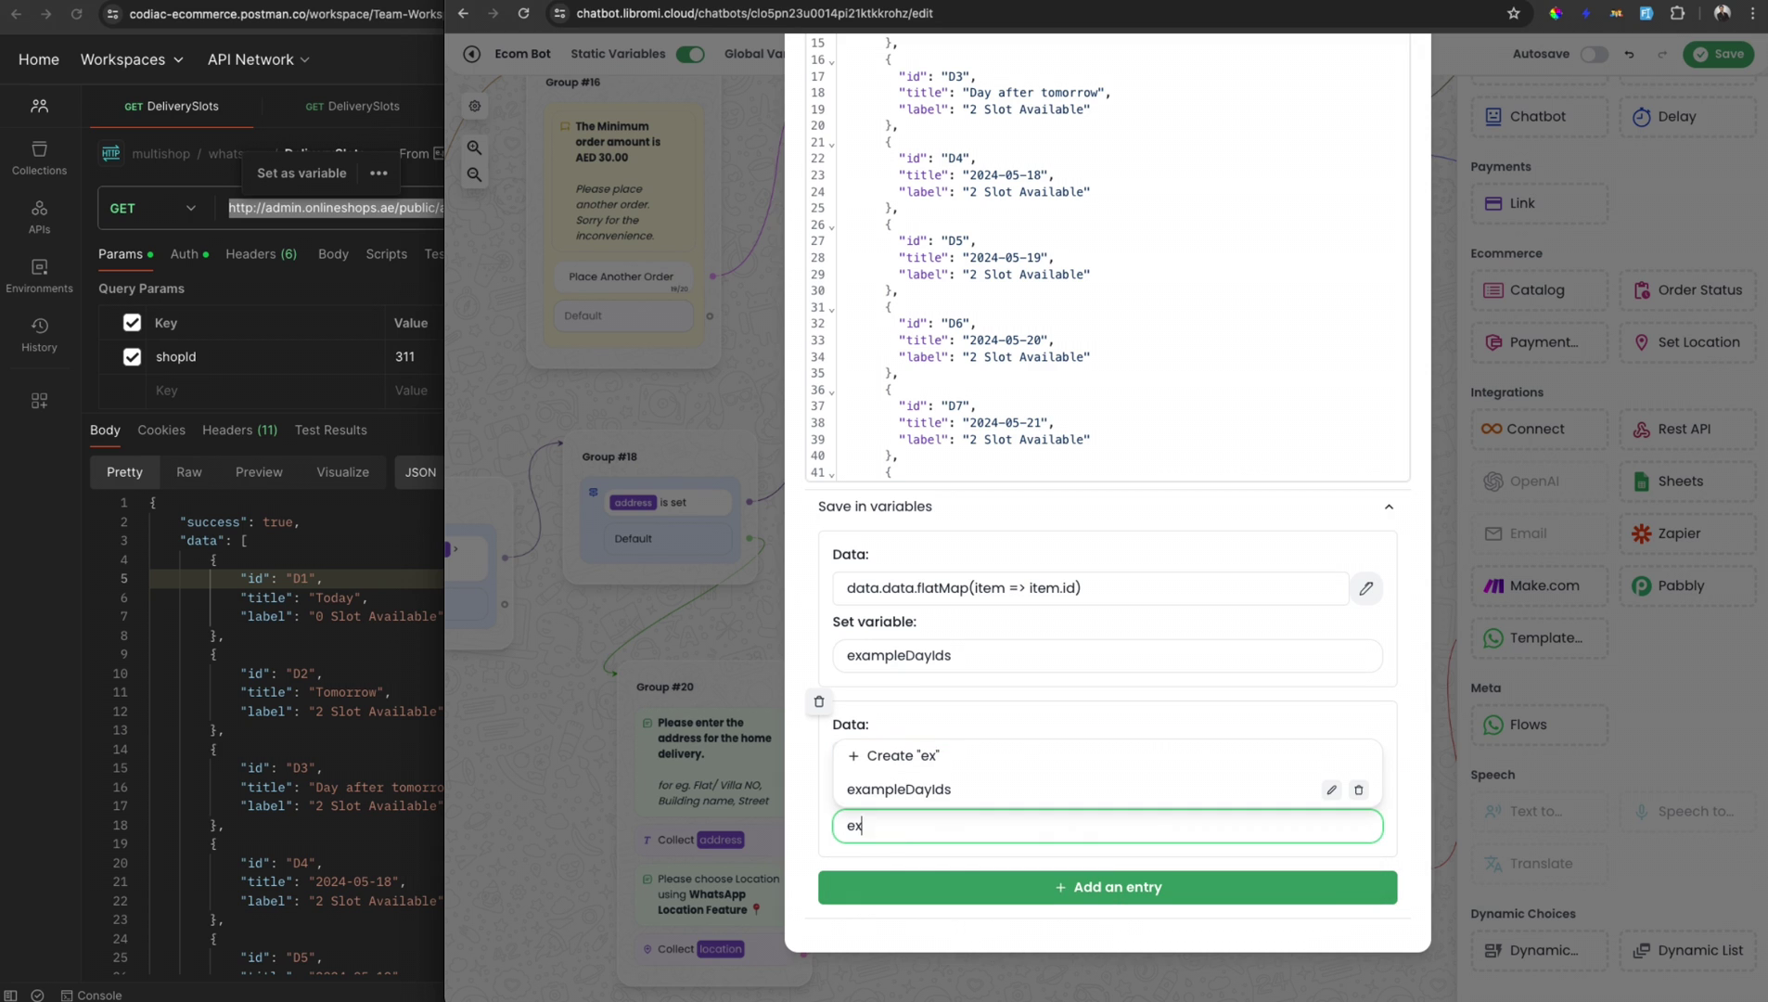
pyautogui.write('ampleDayTitle')
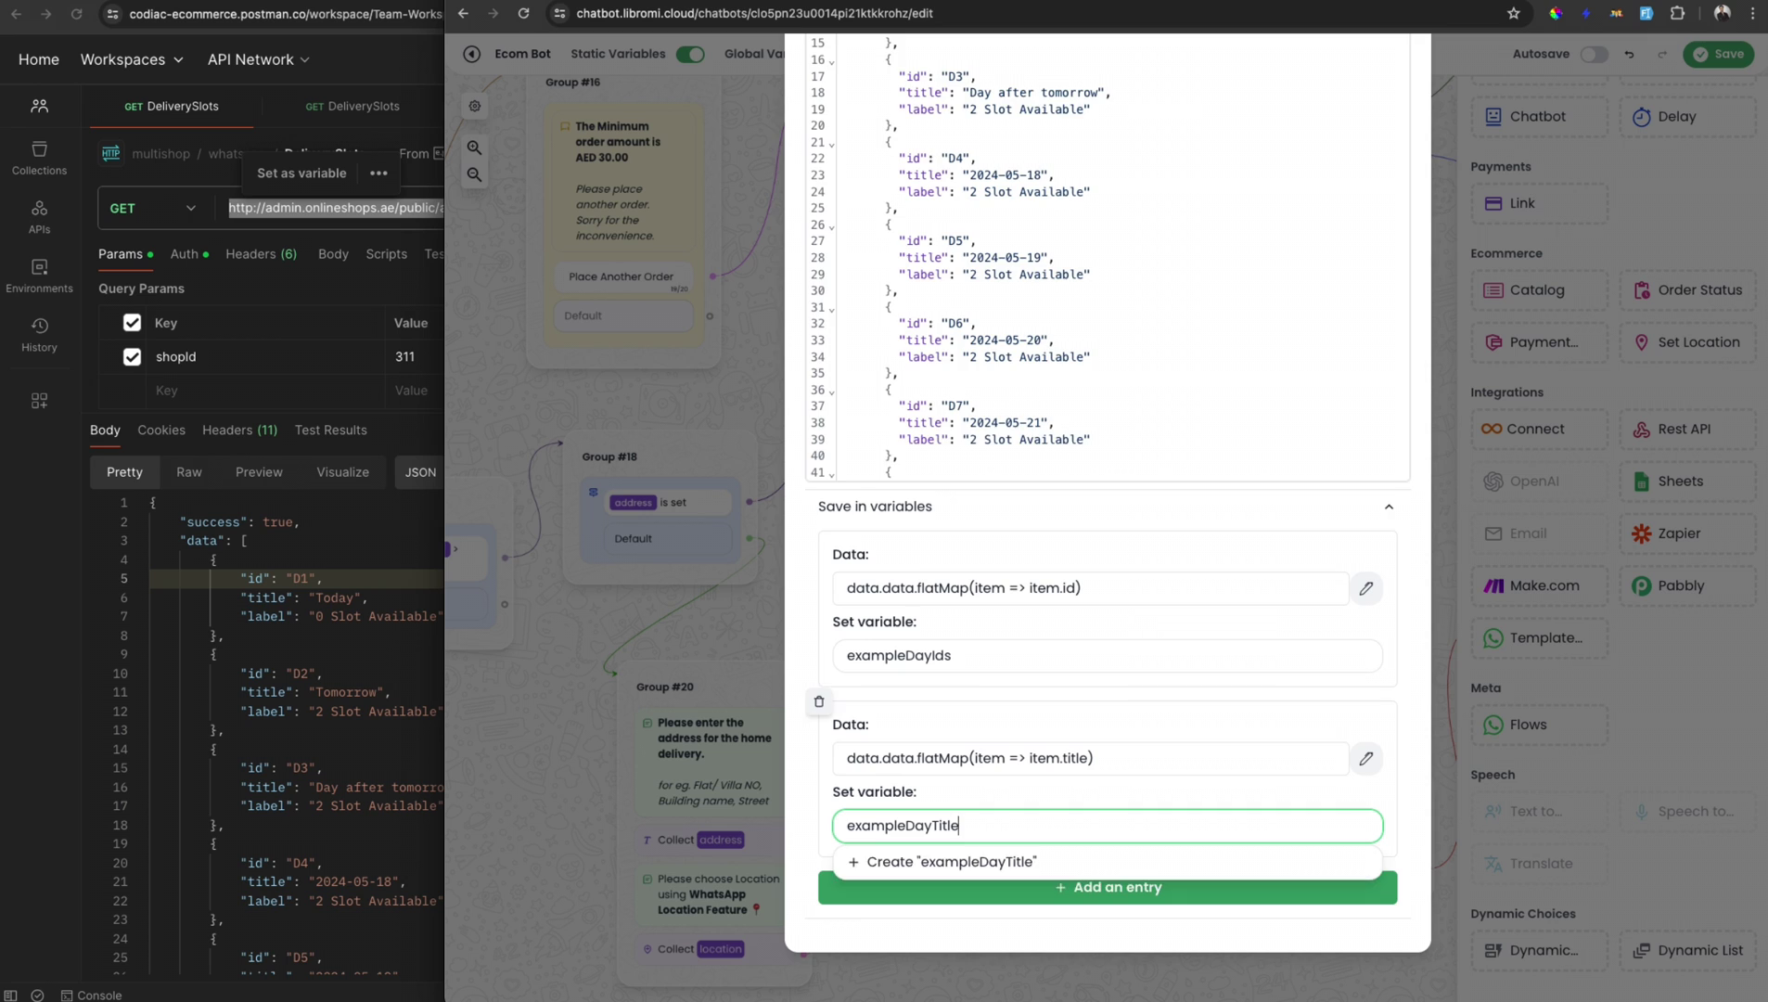
pyautogui.scroll(-2, 1019, 232)
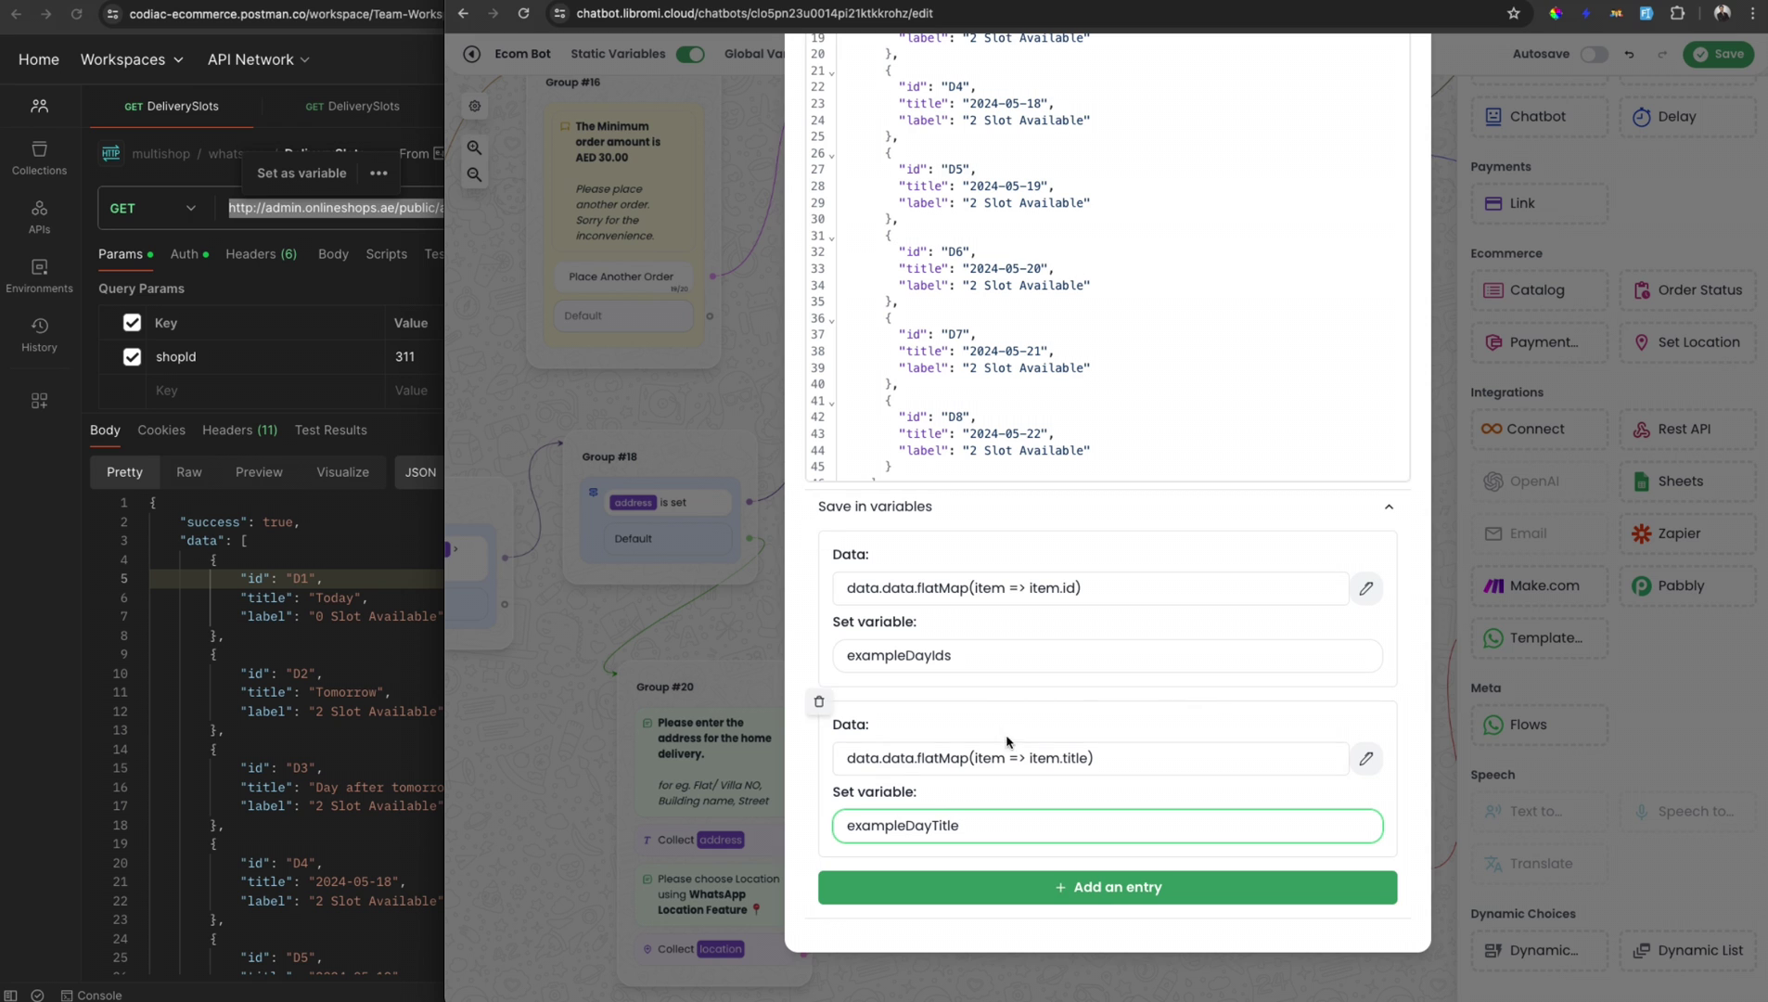
# Step: Save the item labels into a new variable exampleDayLabel and close the request settings
pyautogui.click(993, 888)
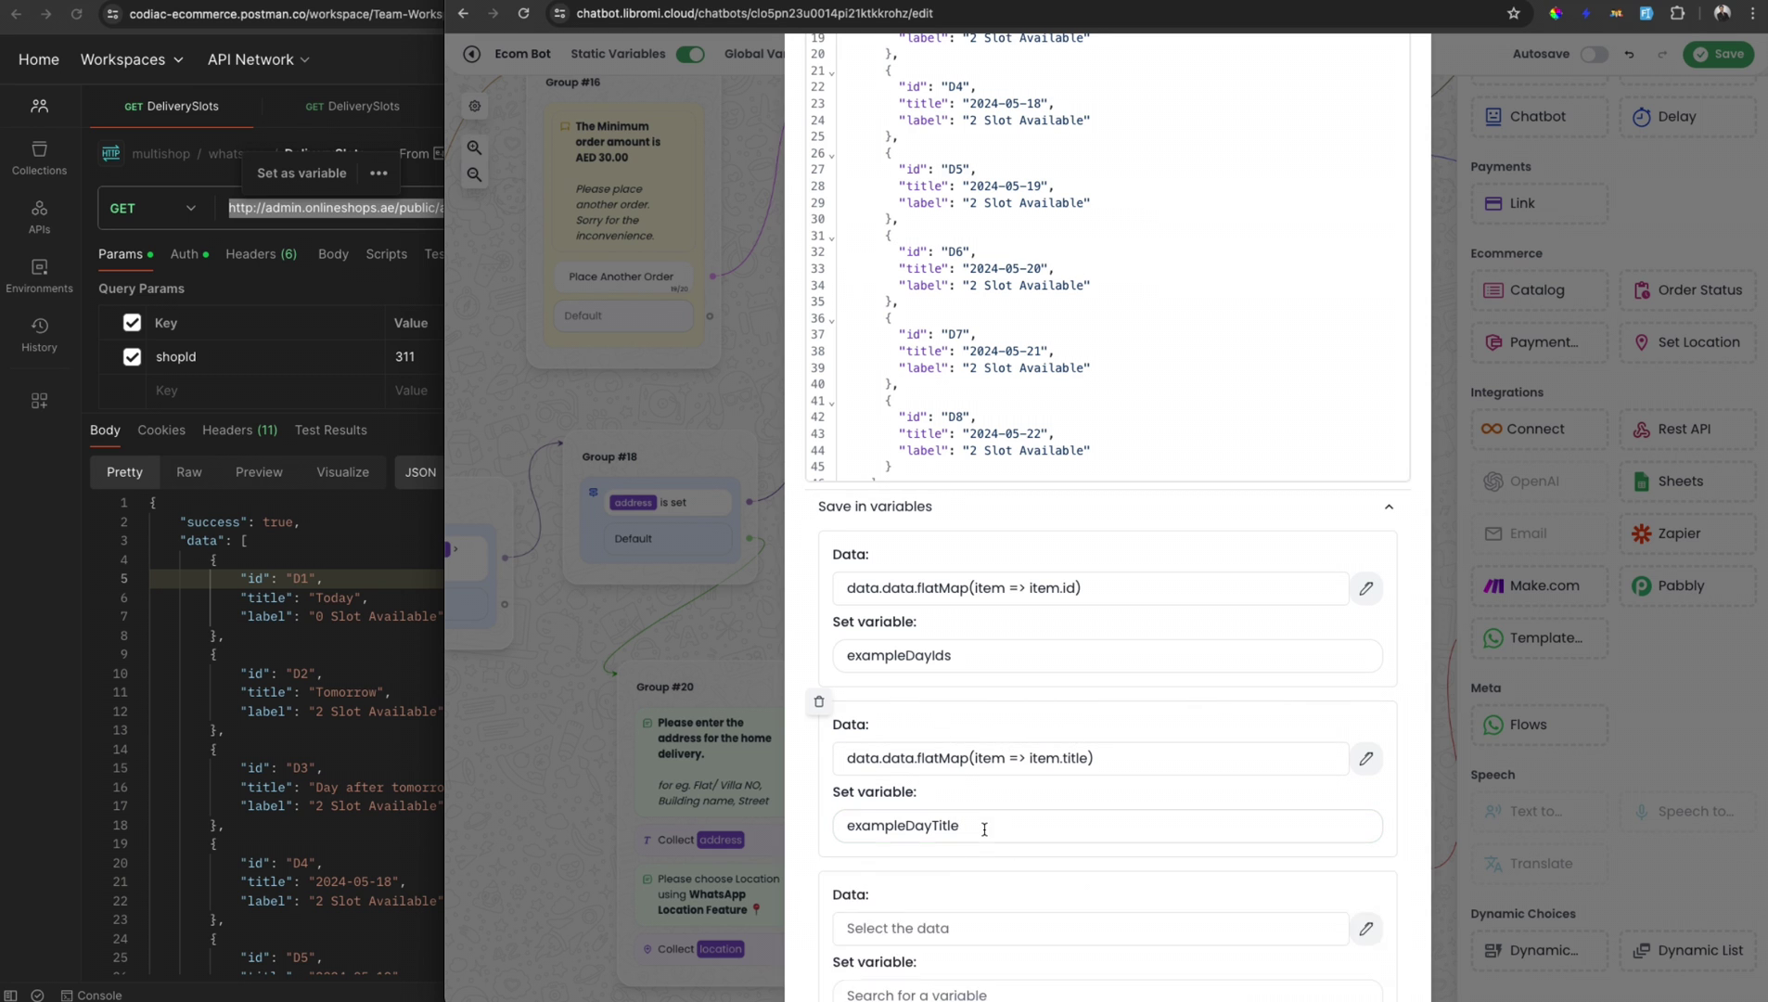
pyautogui.click(961, 766)
pyautogui.click(974, 623)
pyautogui.click(985, 828)
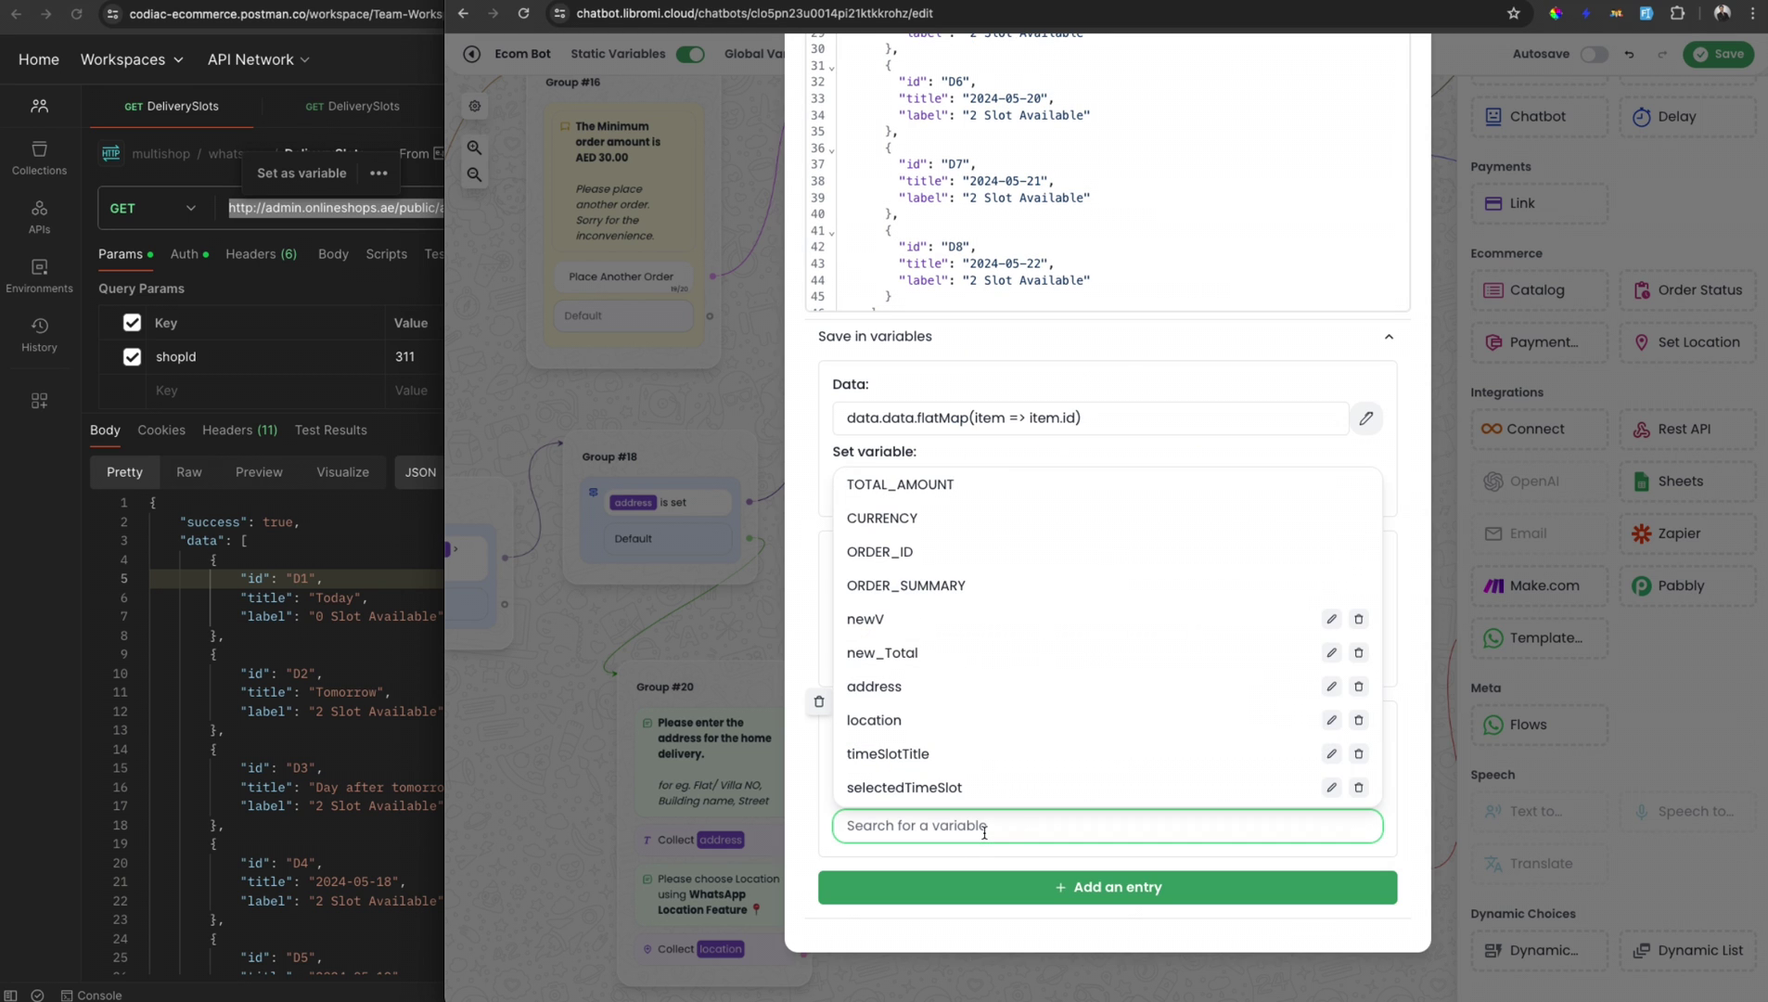
pyautogui.write('exampleDayLabel')
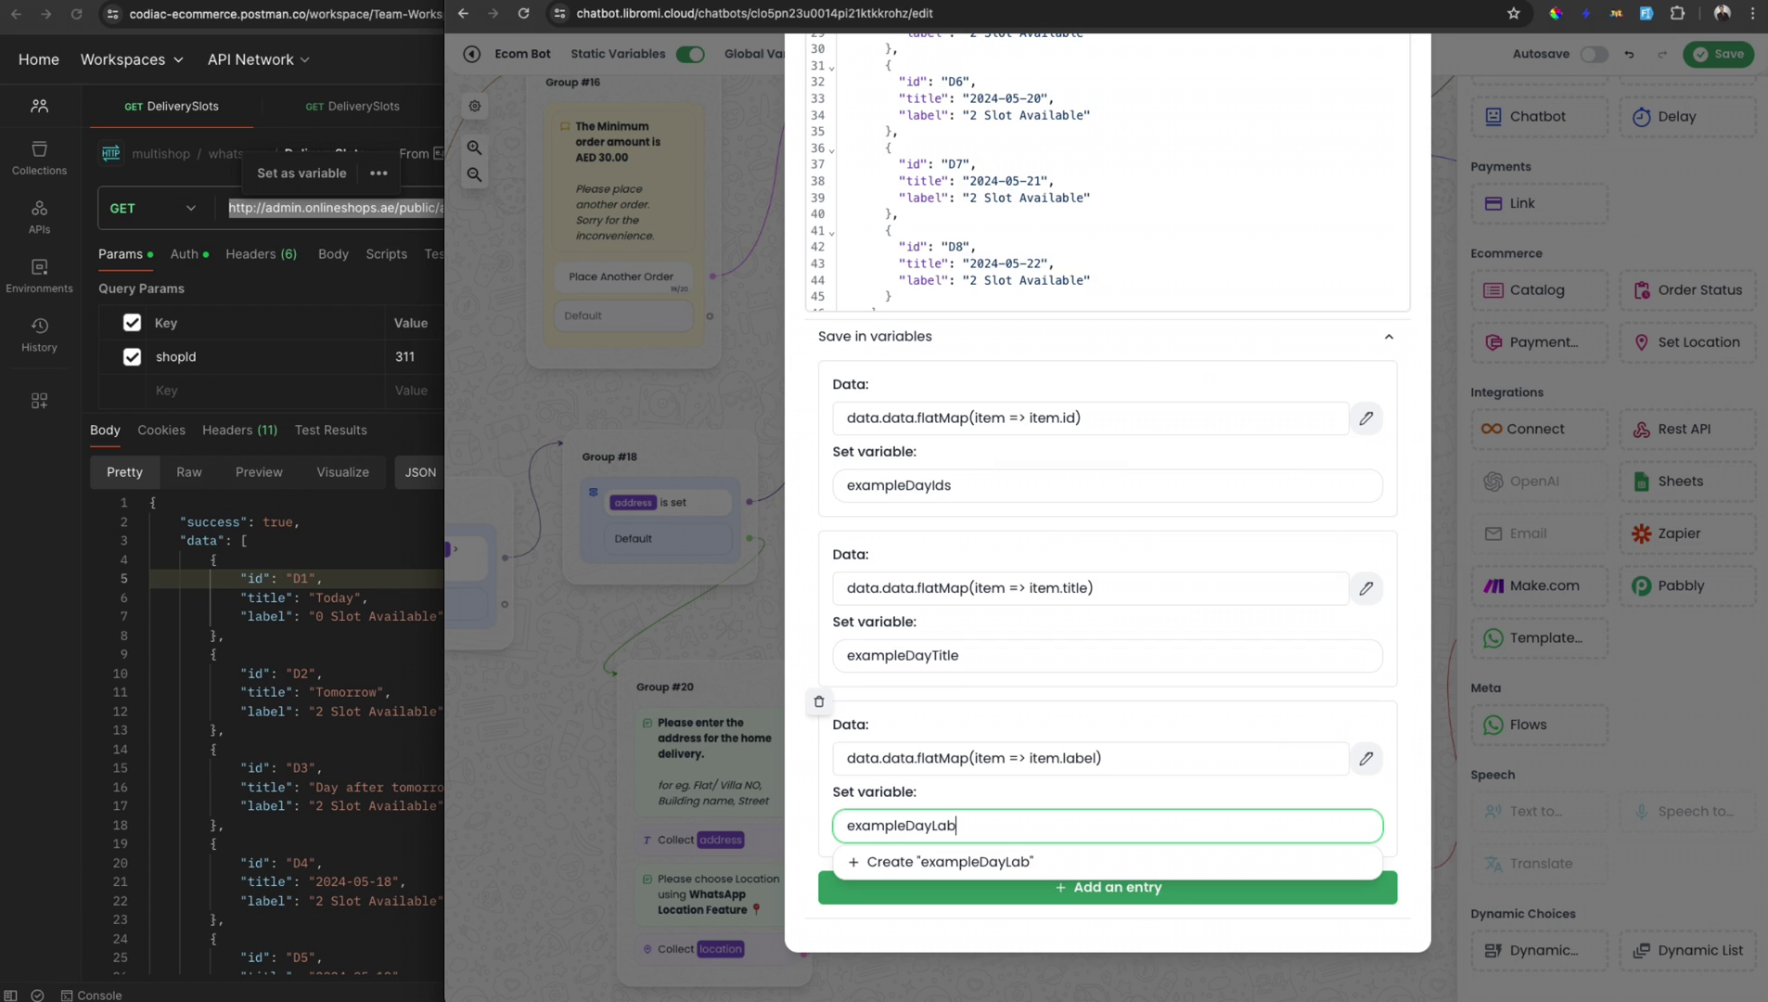
pyautogui.press('Return')
pyautogui.scroll(2, 926, 62)
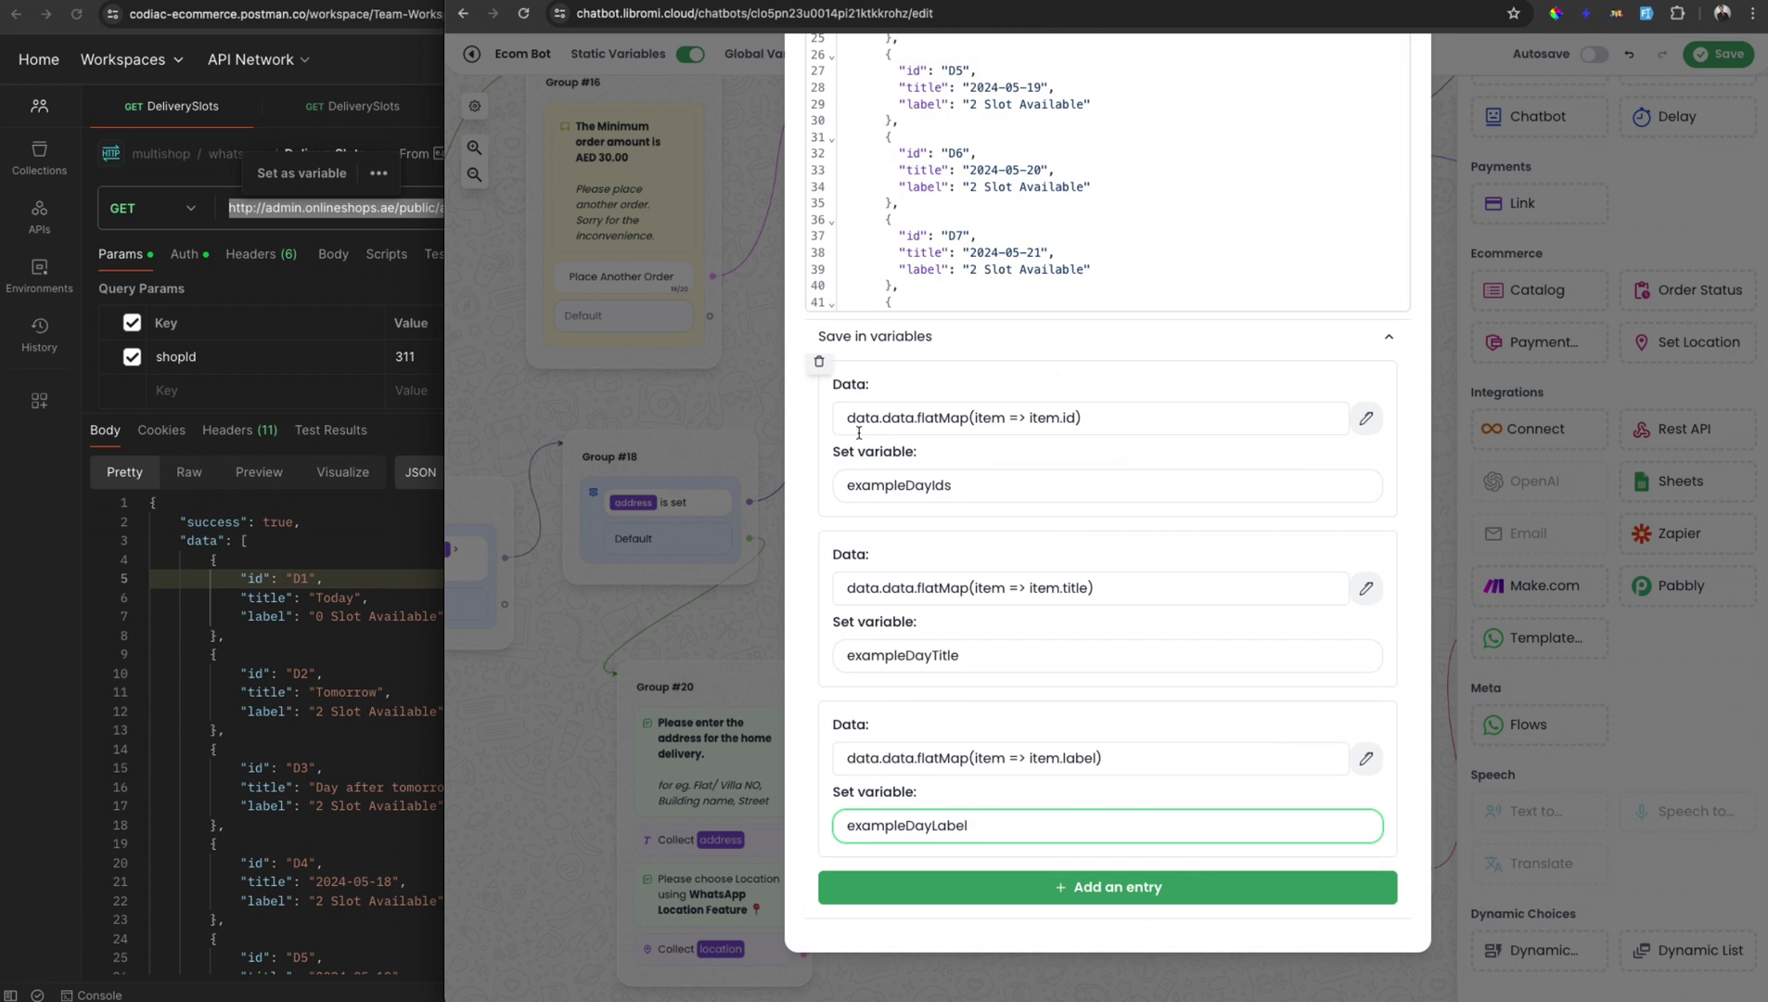
pyautogui.click(1106, 976)
pyautogui.scroll(-8, 1032, 644)
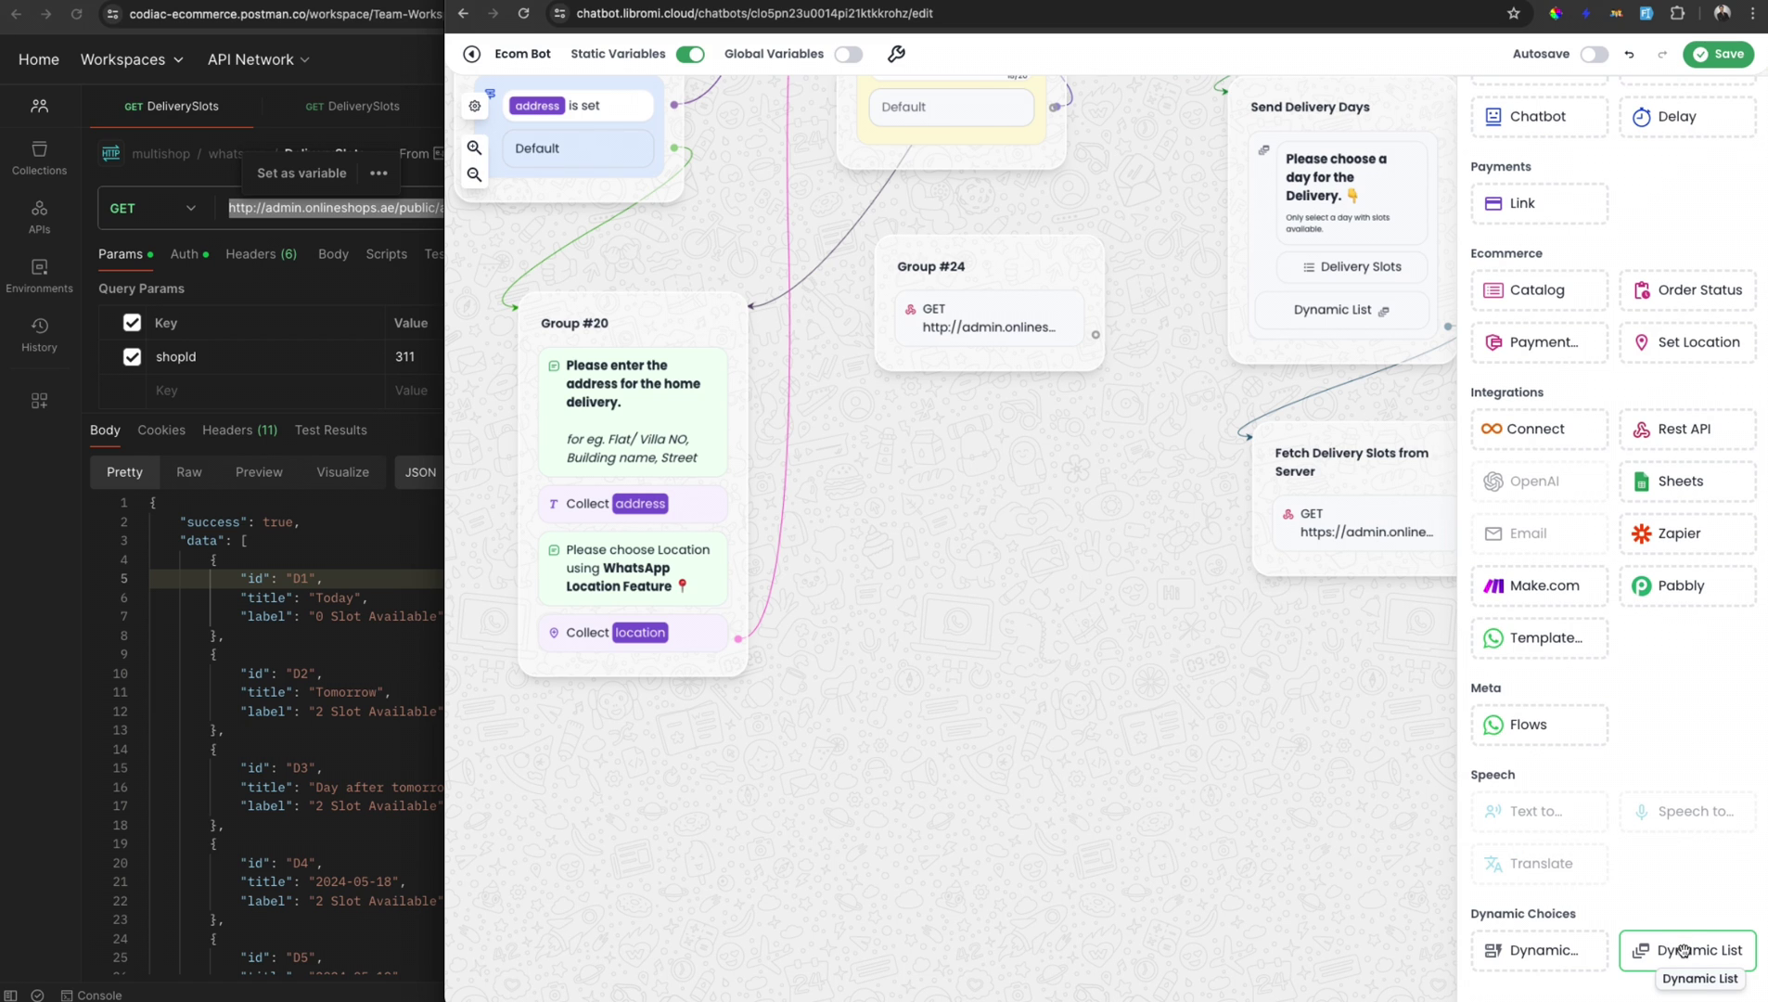
# Step: Add a Dynamic List step as Group #25 connected after Group #24
pyautogui.moveTo(1683, 949); pyautogui.dragTo(1015, 524)
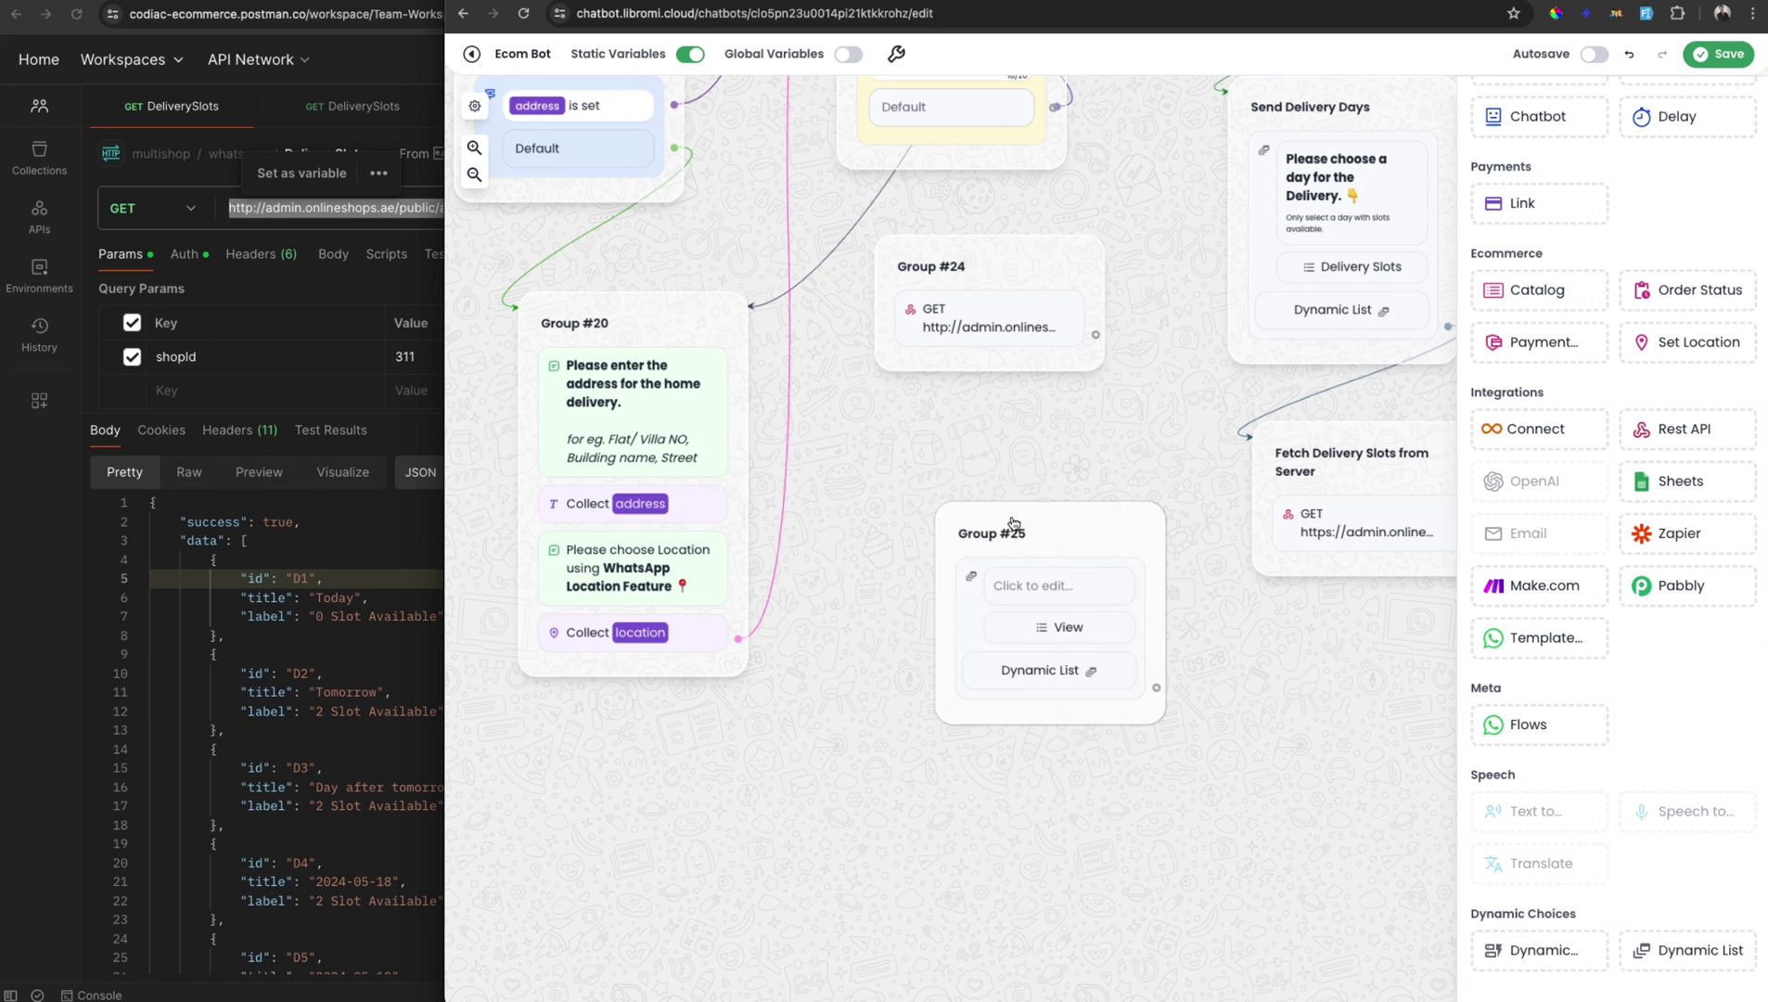
pyautogui.moveTo(1095, 335); pyautogui.dragTo(1043, 545)
pyautogui.click(1004, 558)
# Step: Set body 'please select the delivery day', button 'View Delivery Days' and title 'Available Days'
pyautogui.click(767, 640)
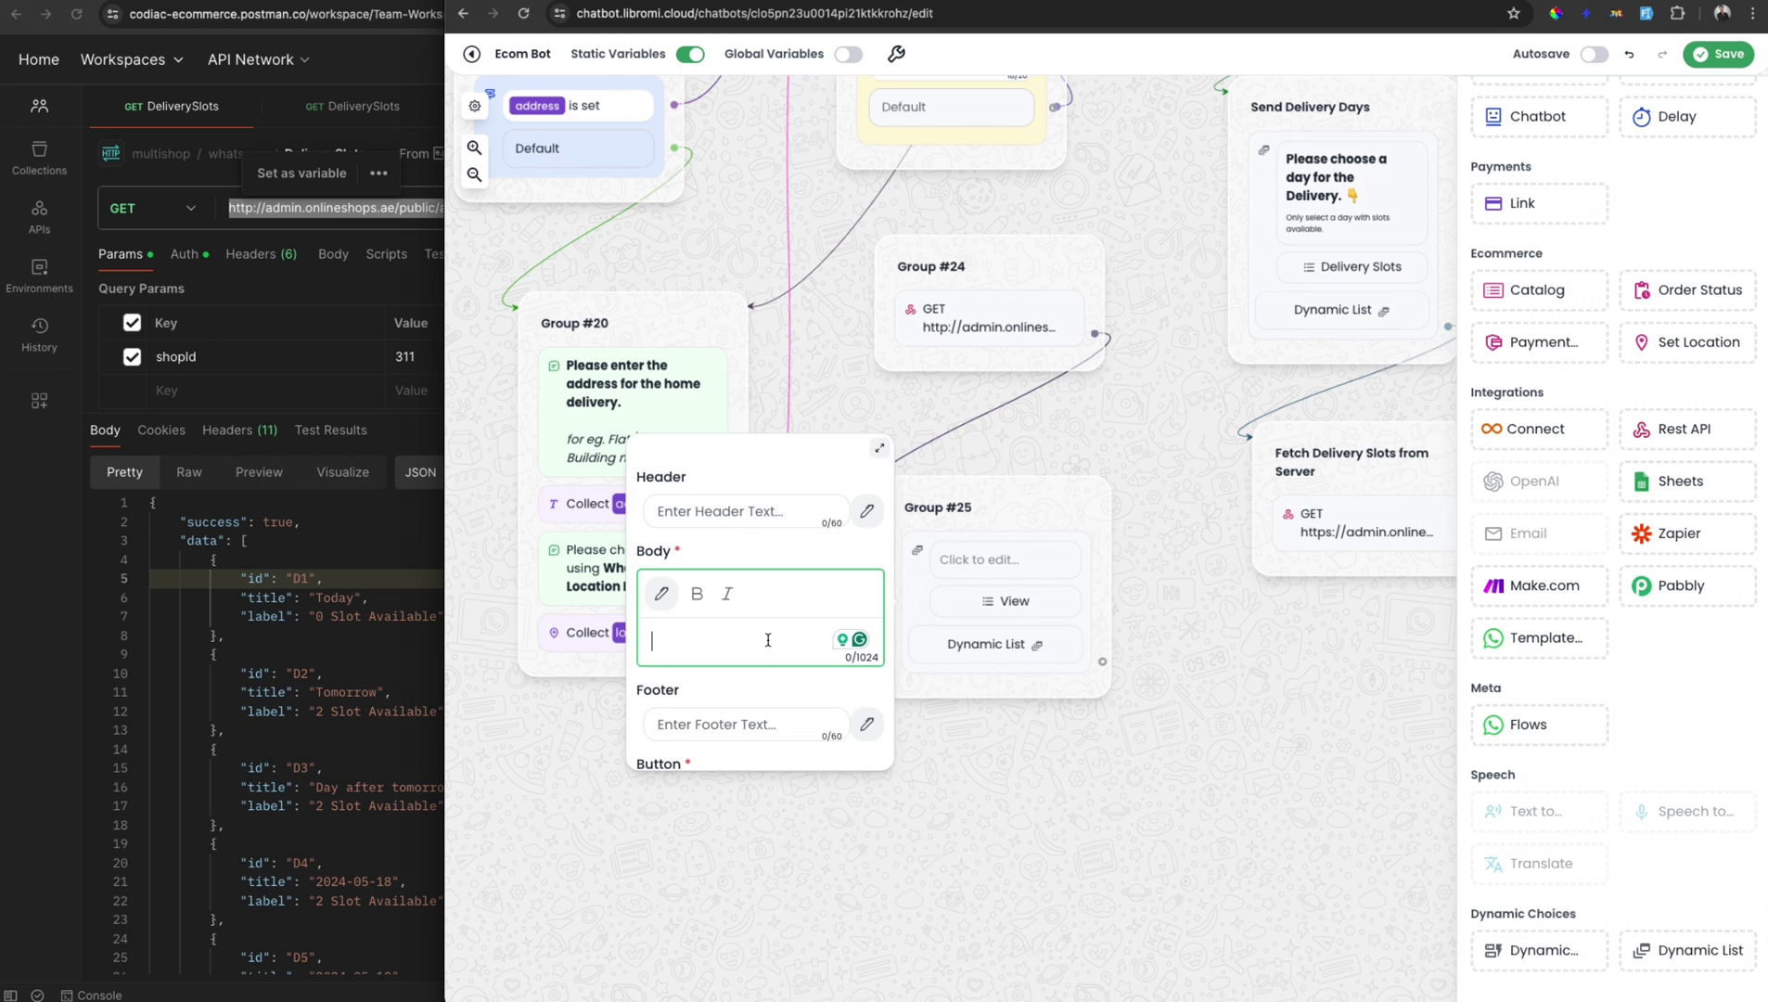
pyautogui.write('please select the delivery day')
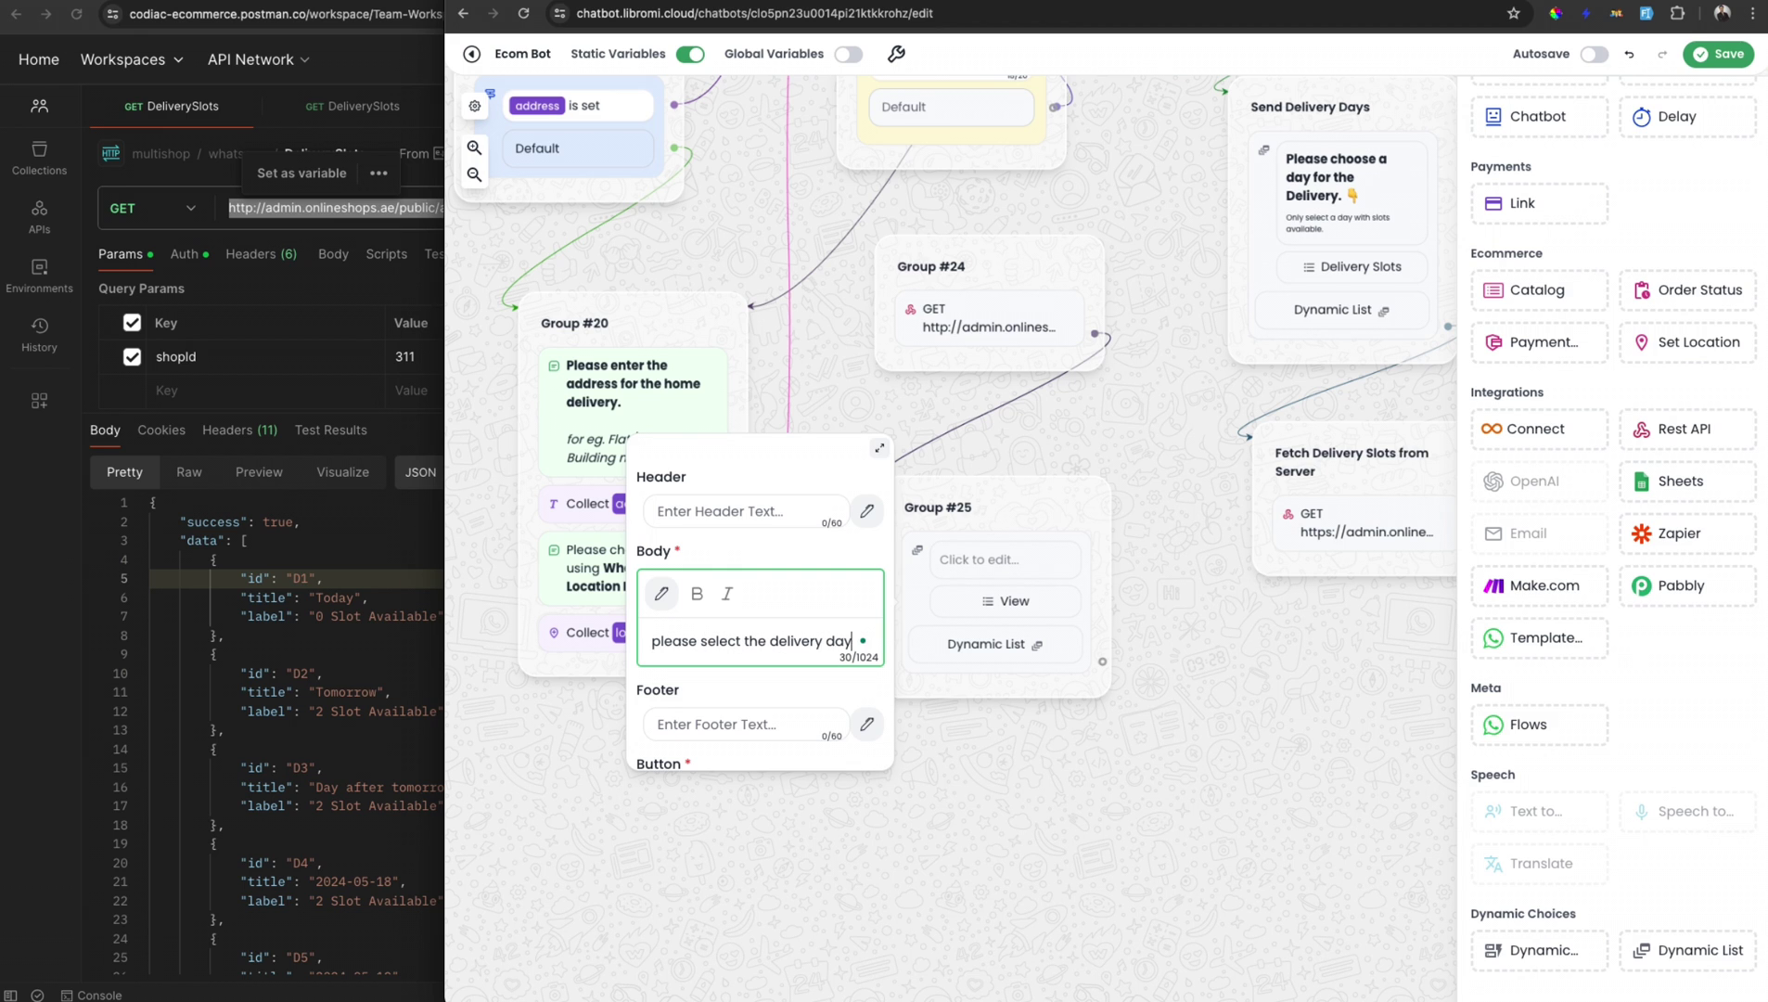
pyautogui.scroll(-3, 736, 651)
pyautogui.click(736, 651)
pyautogui.write('Delivery Days')
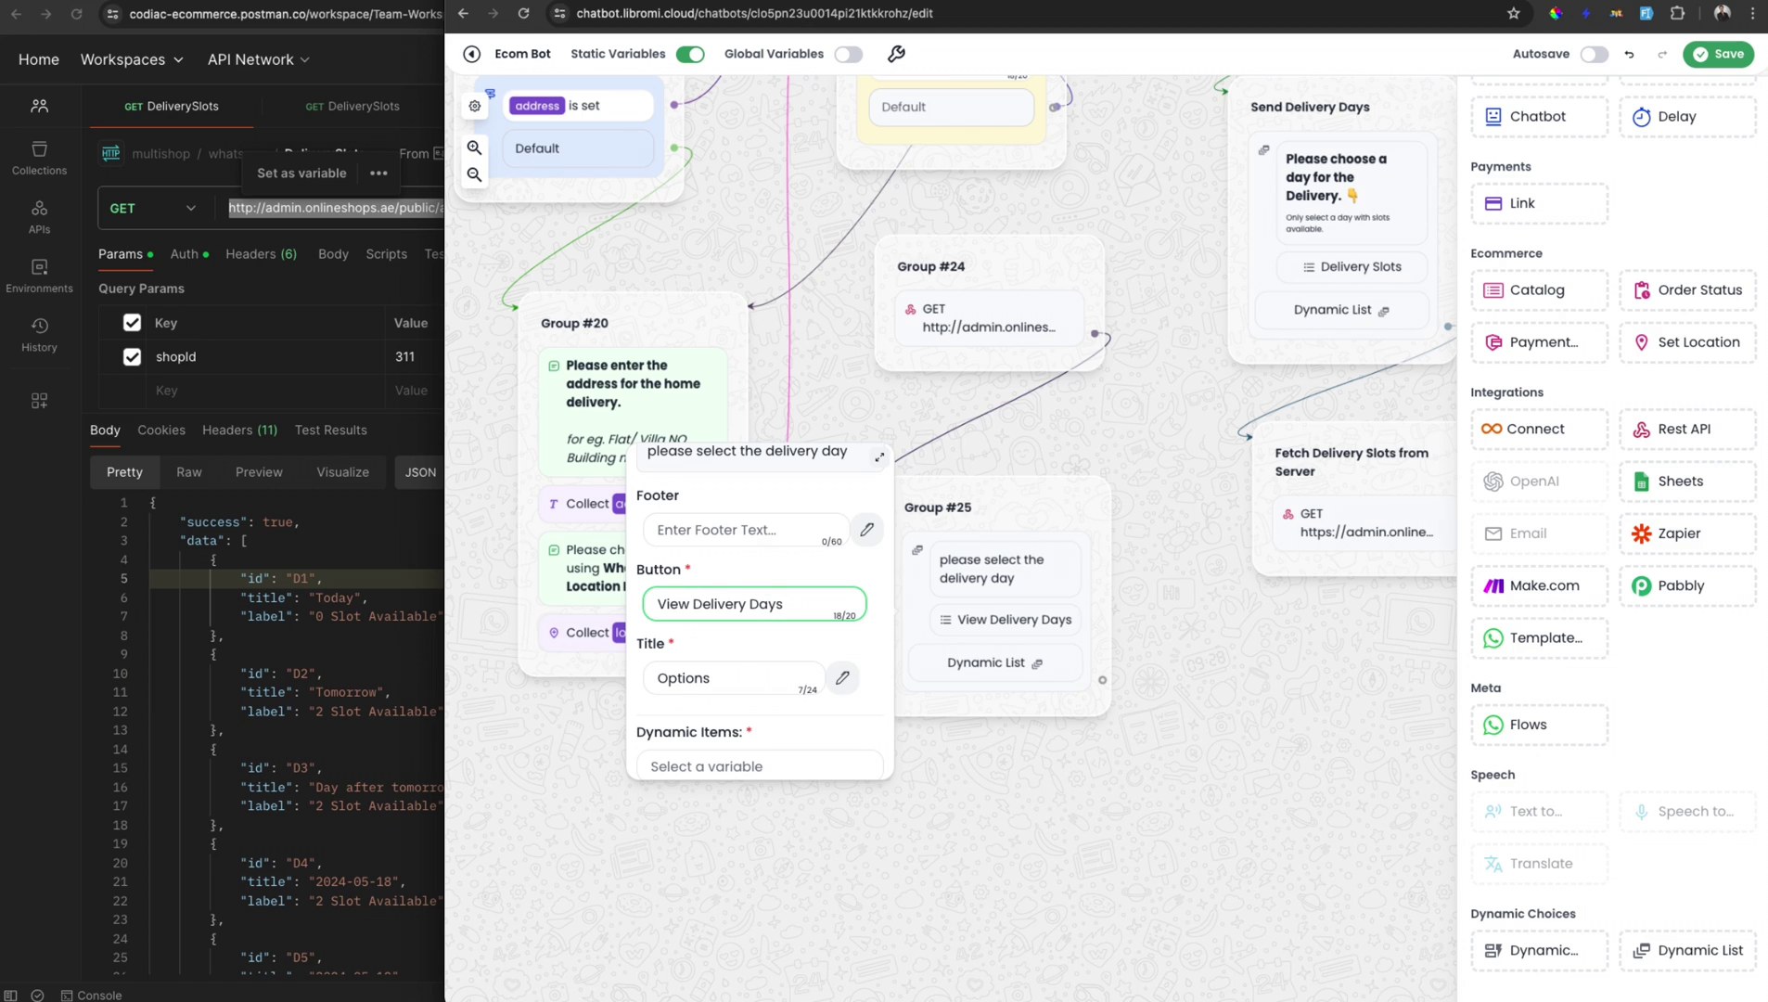
pyautogui.scroll(-1, 715, 660)
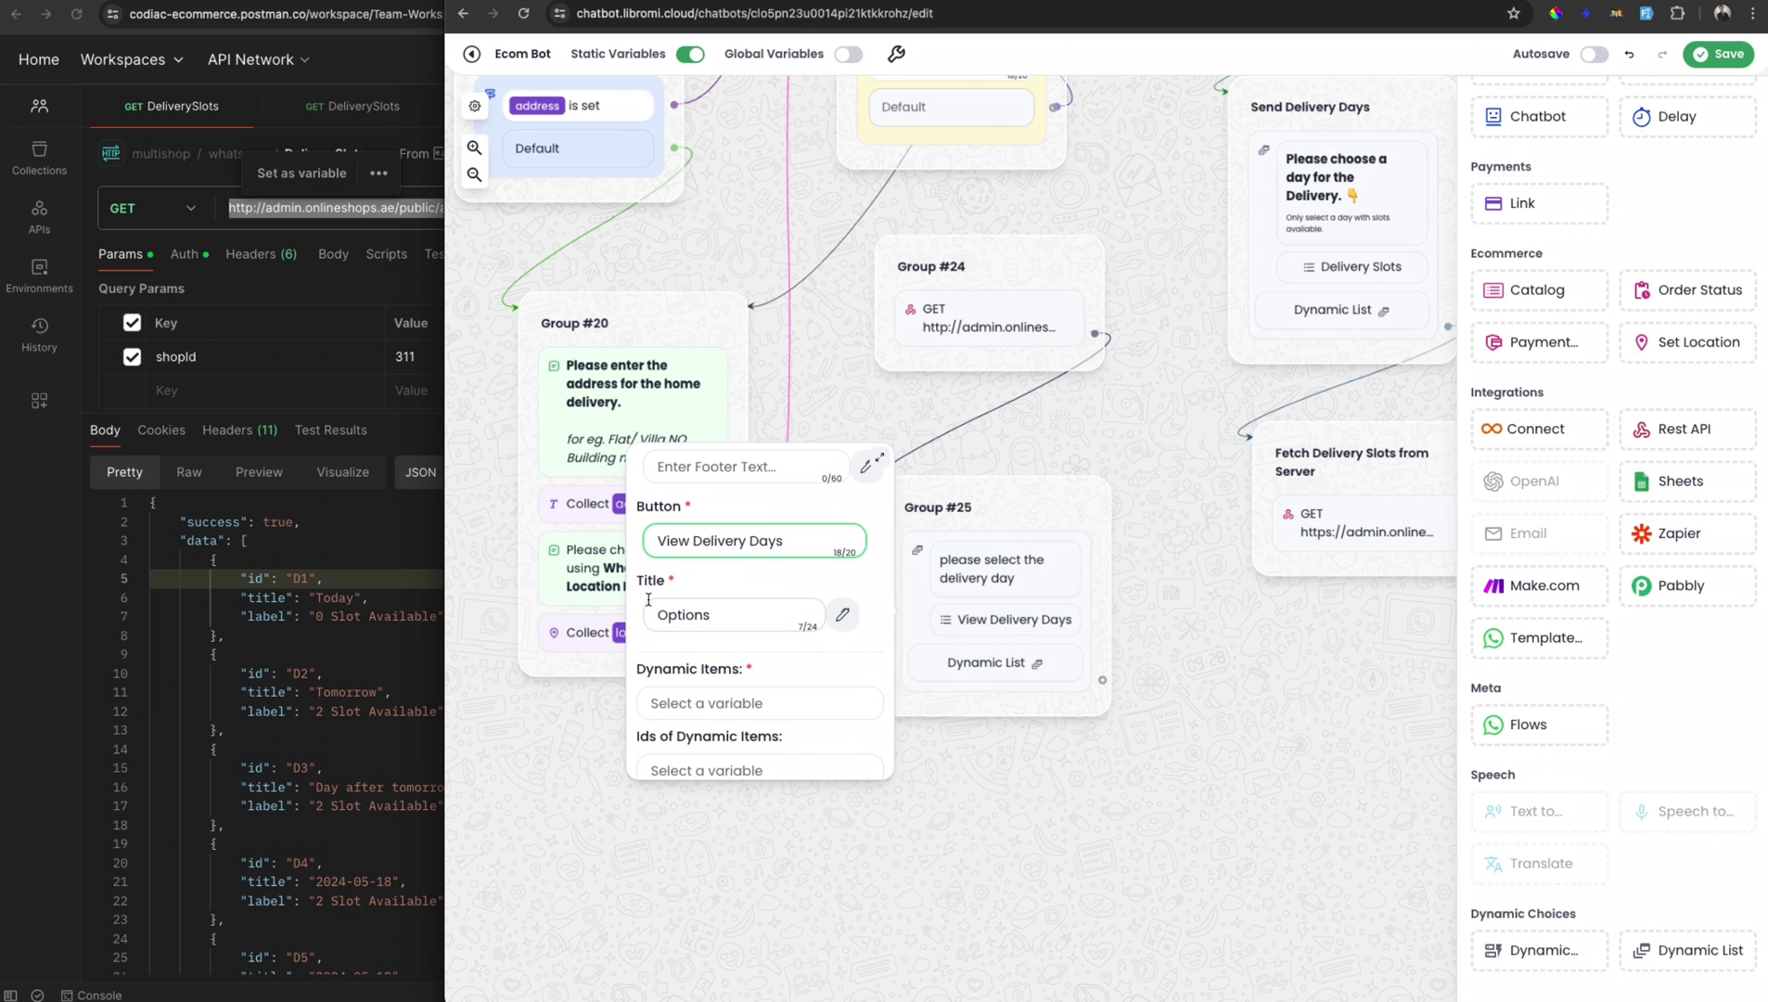
pyautogui.doubleClick(731, 618)
pyautogui.write('Available Days')
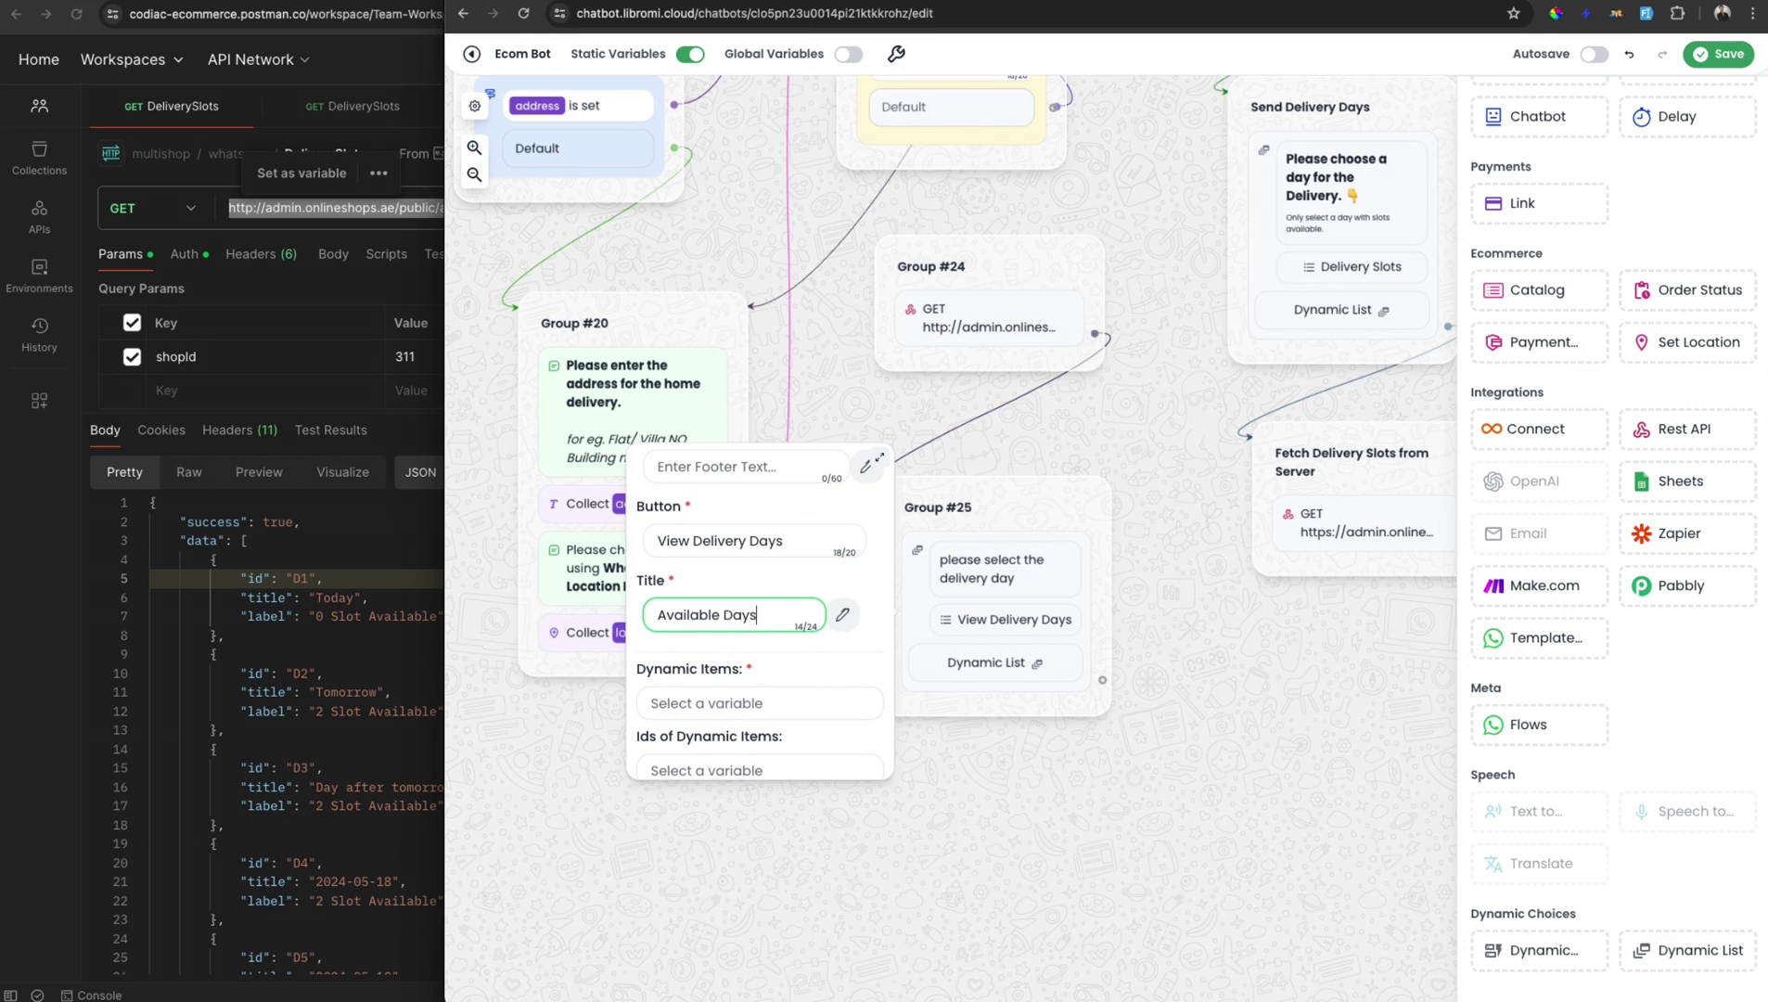
pyautogui.scroll(-2, 823, 544)
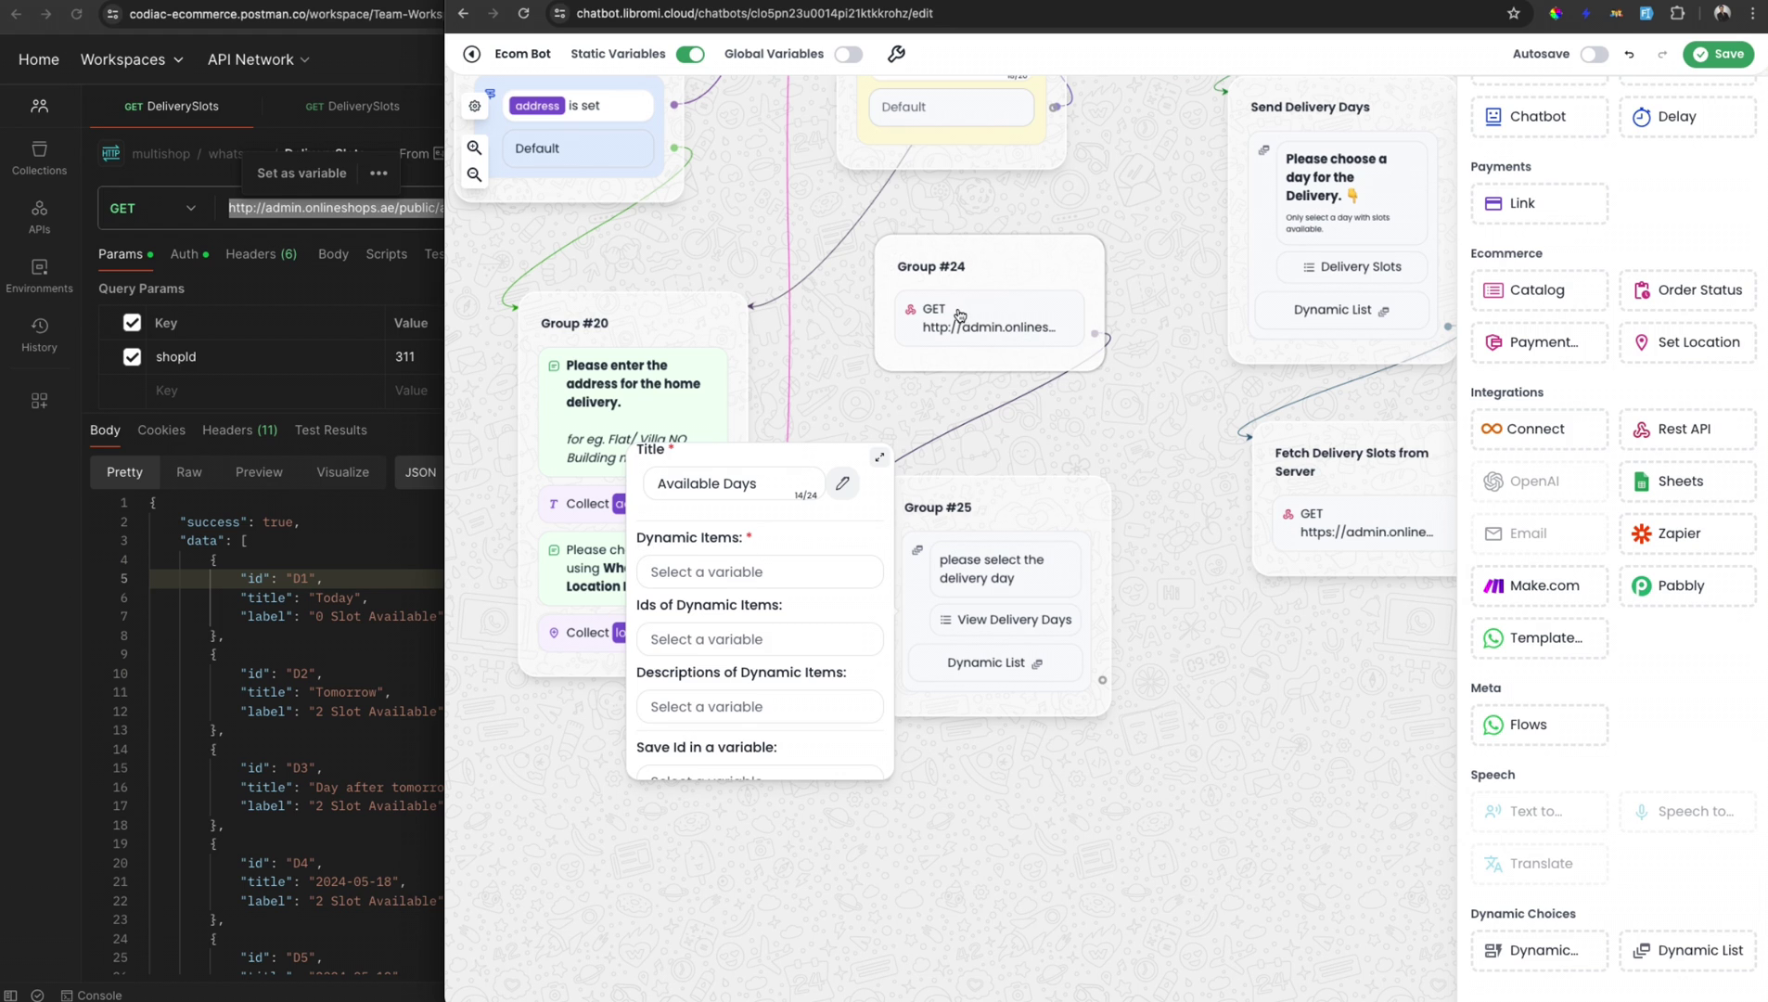
# Step: Fill the list from exampleDayTitle, with ids from exampleDayIds and descriptions from exampleDayLabel
pyautogui.click(723, 572)
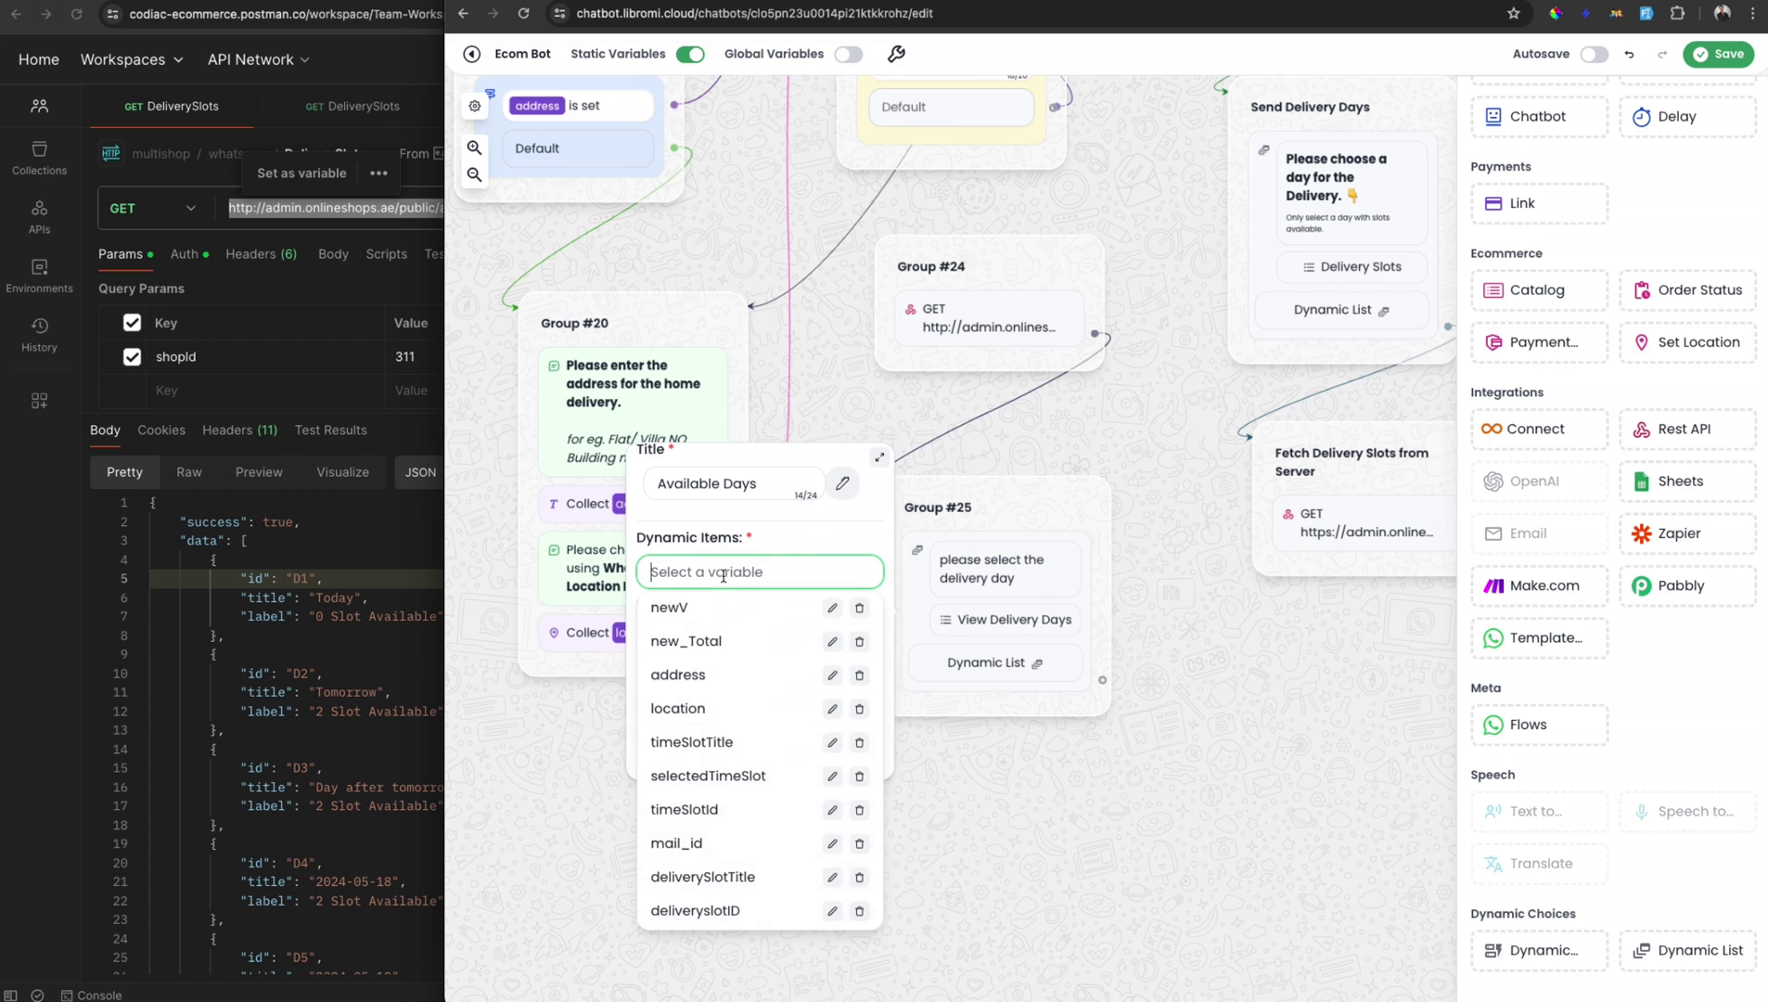
pyautogui.write('example')
pyautogui.click(739, 675)
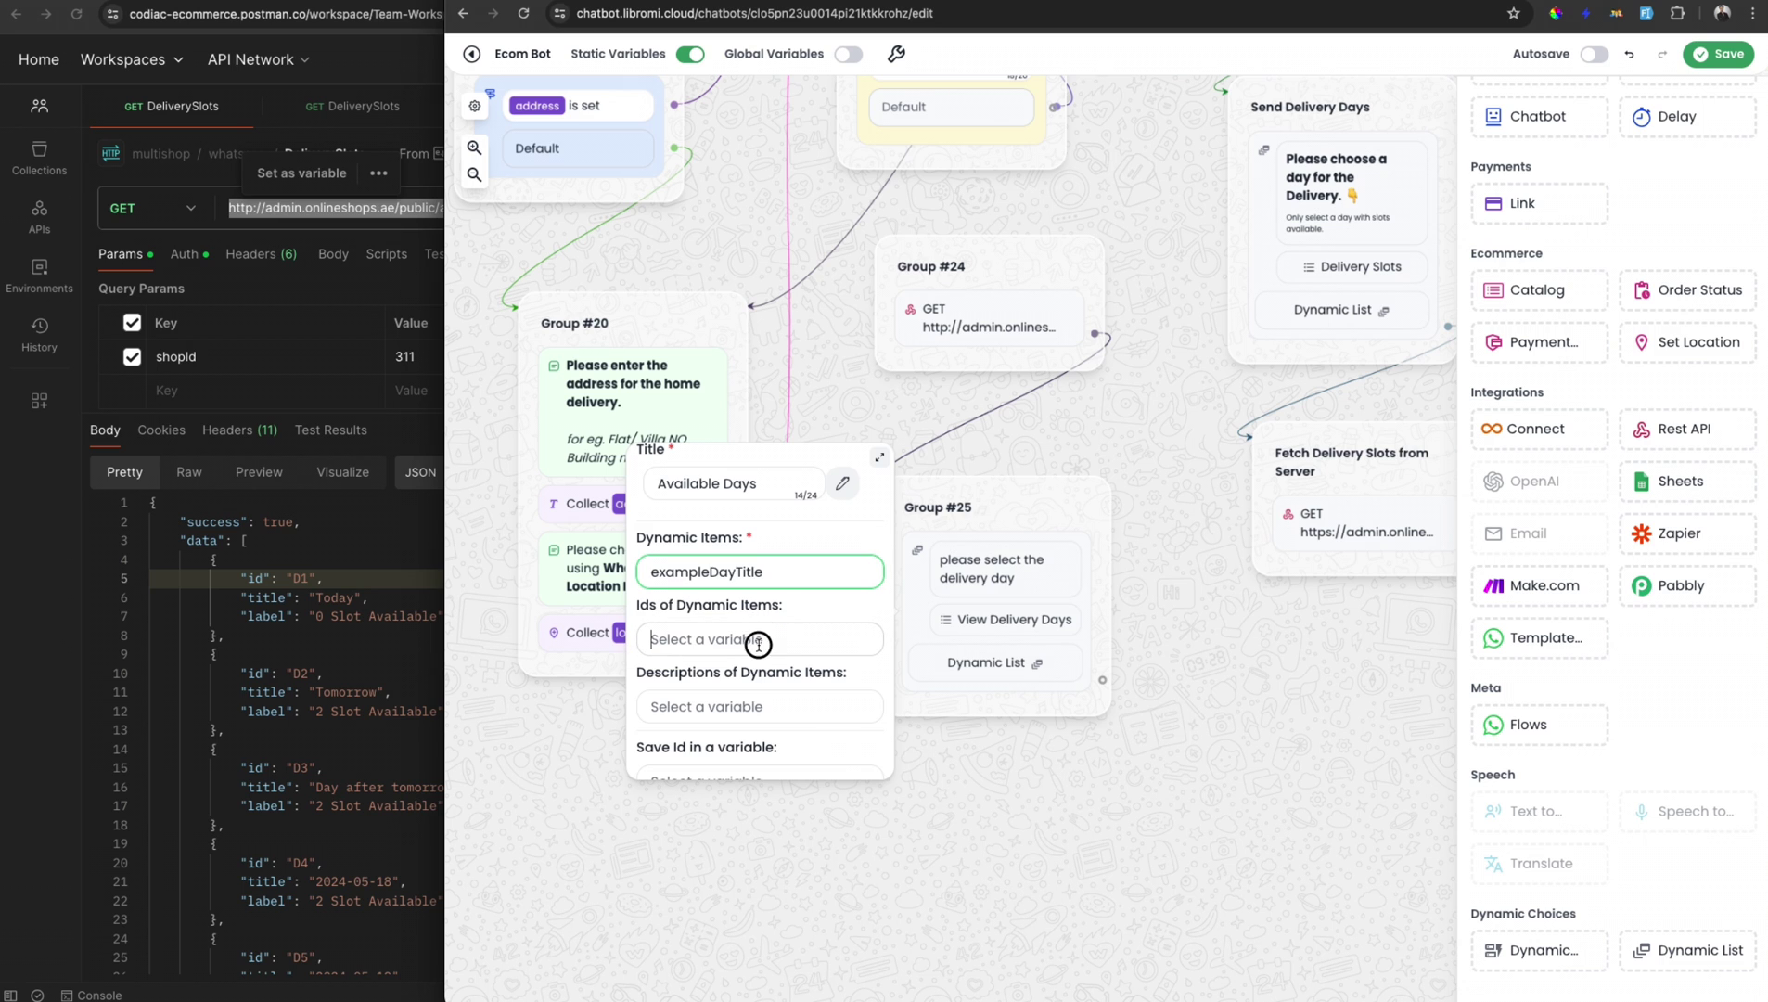
pyautogui.click(753, 639)
pyautogui.write('example')
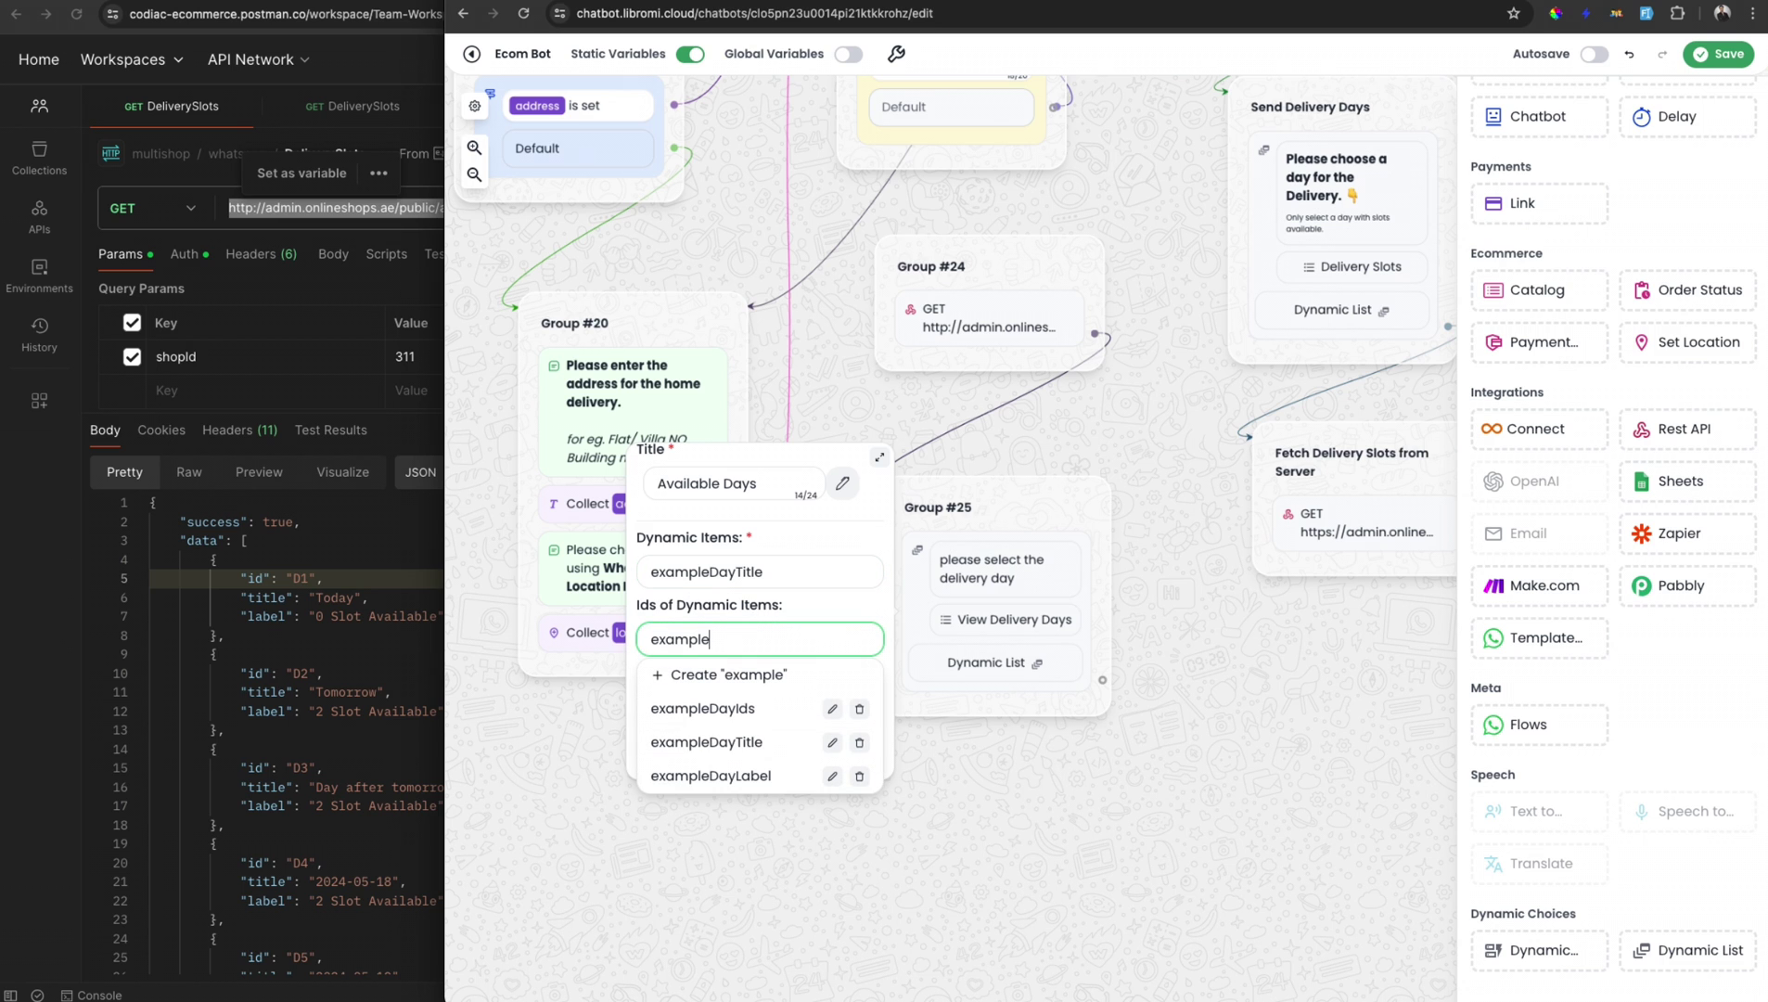
pyautogui.click(732, 710)
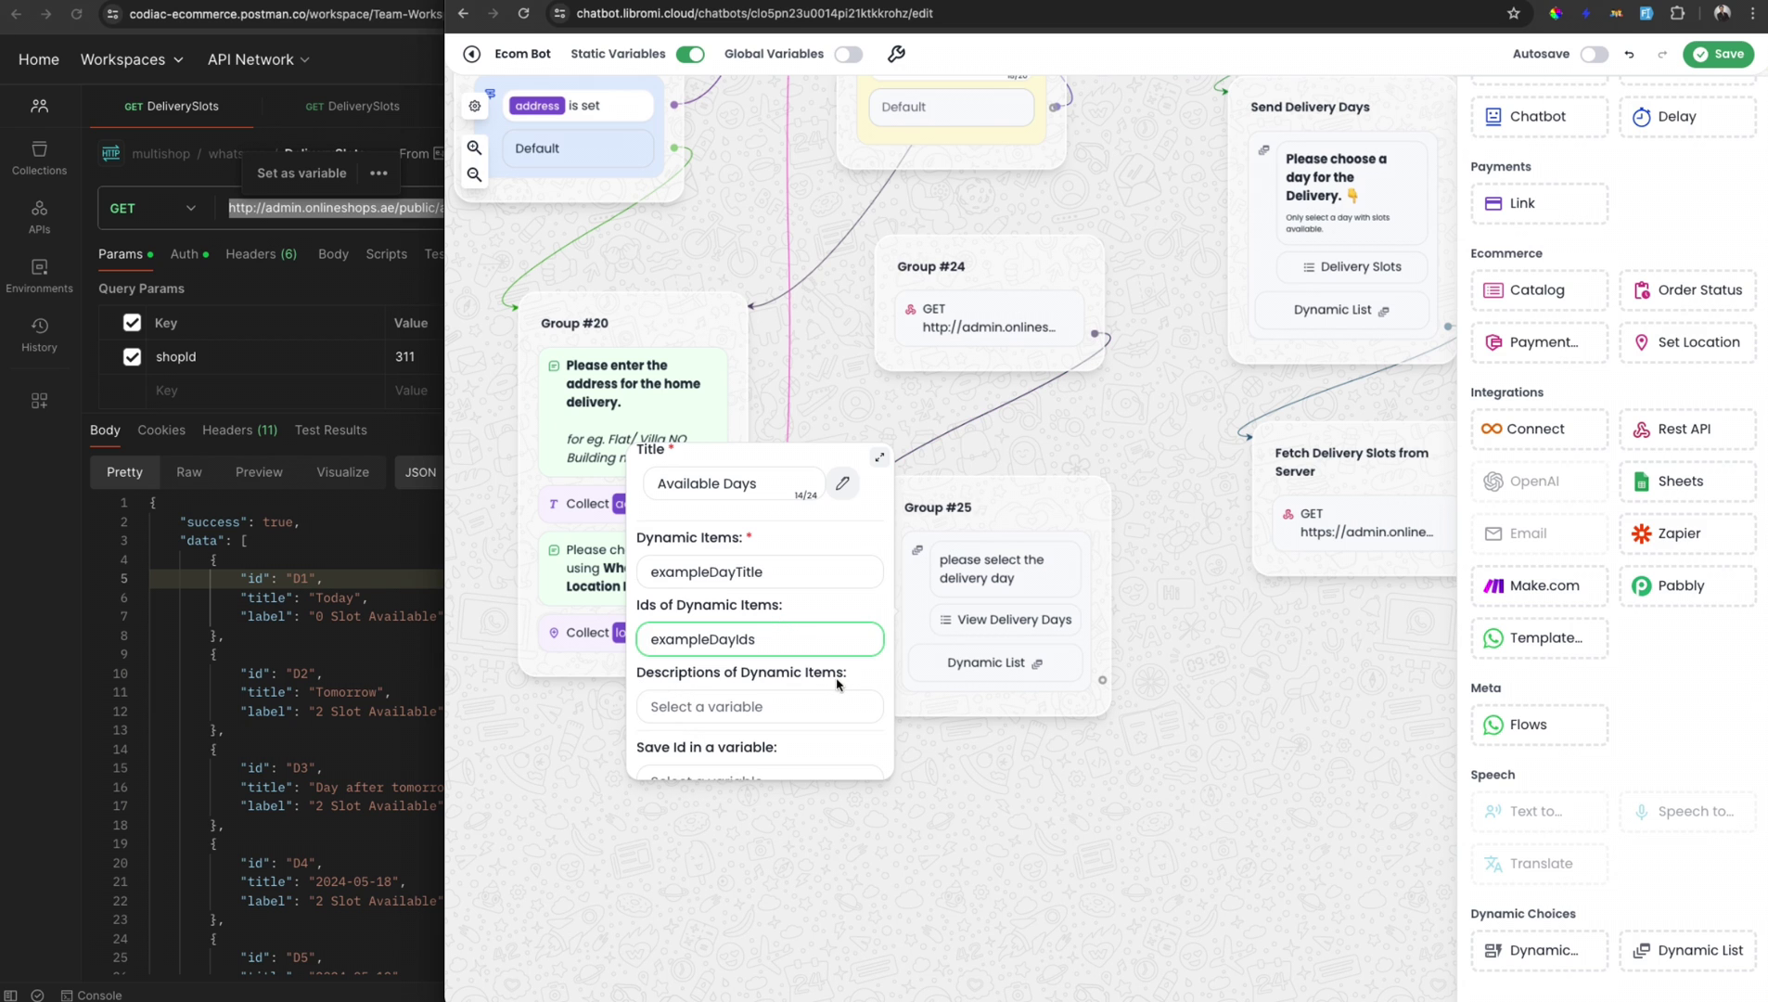
pyautogui.click(793, 706)
pyautogui.write('exam')
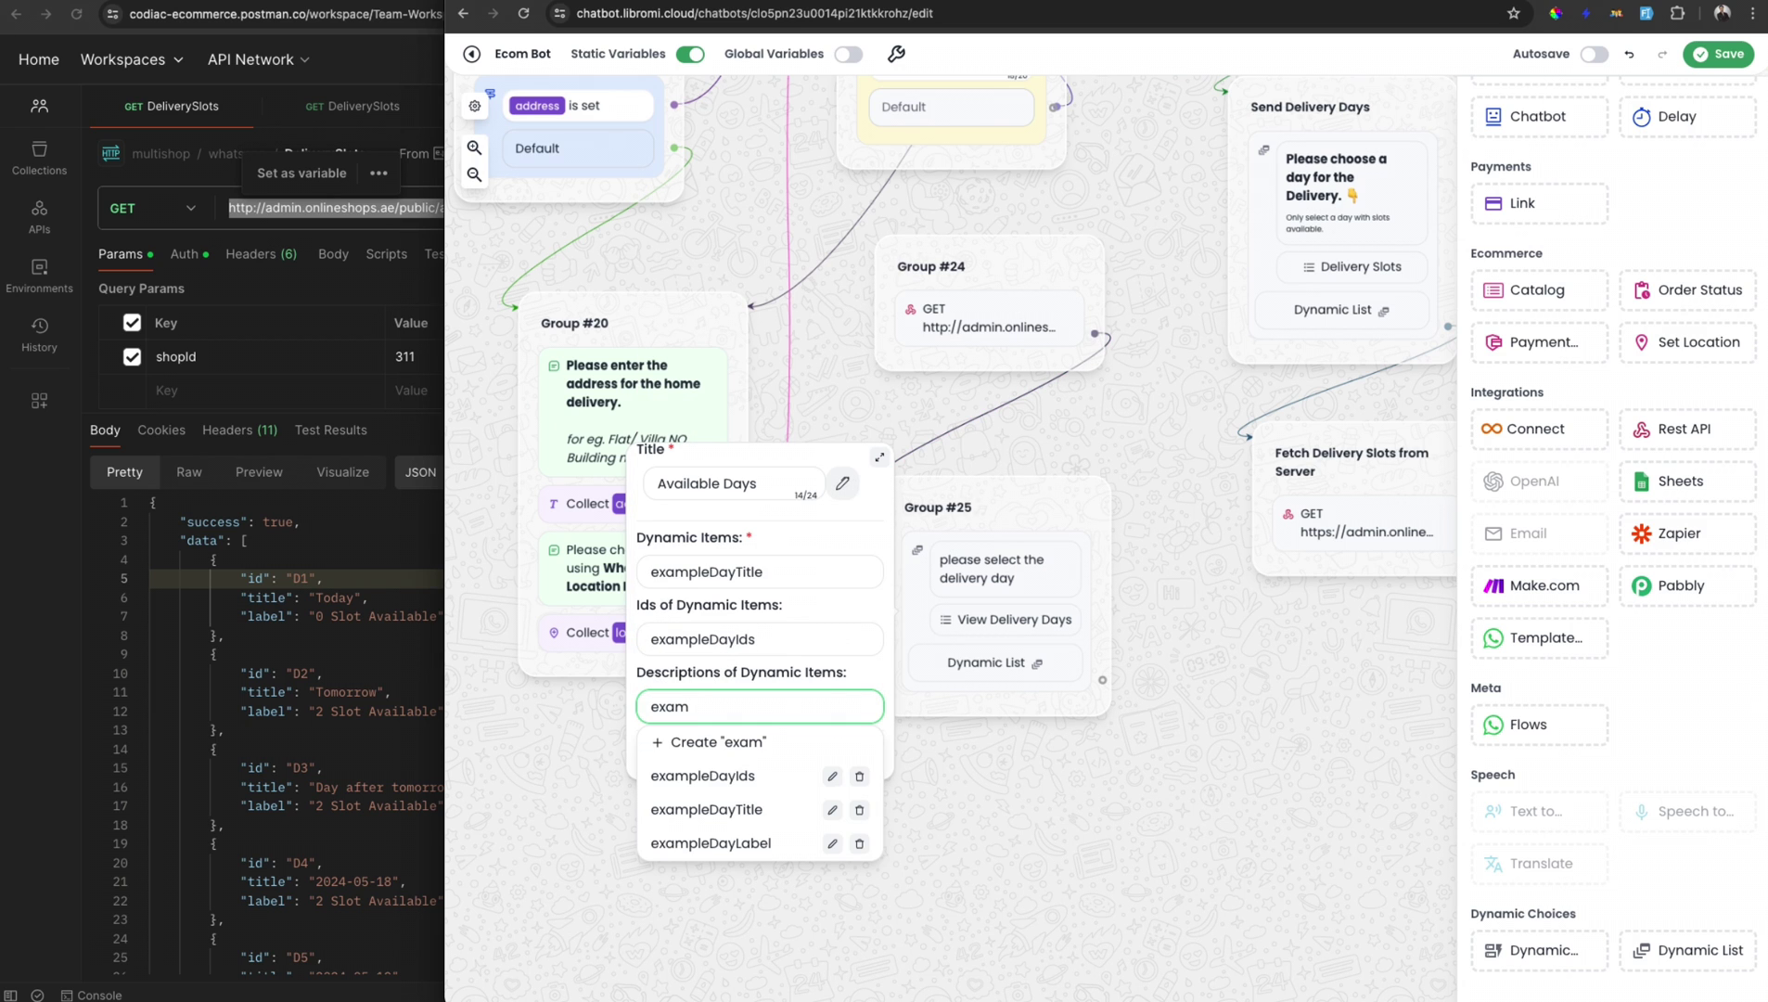
pyautogui.click(734, 843)
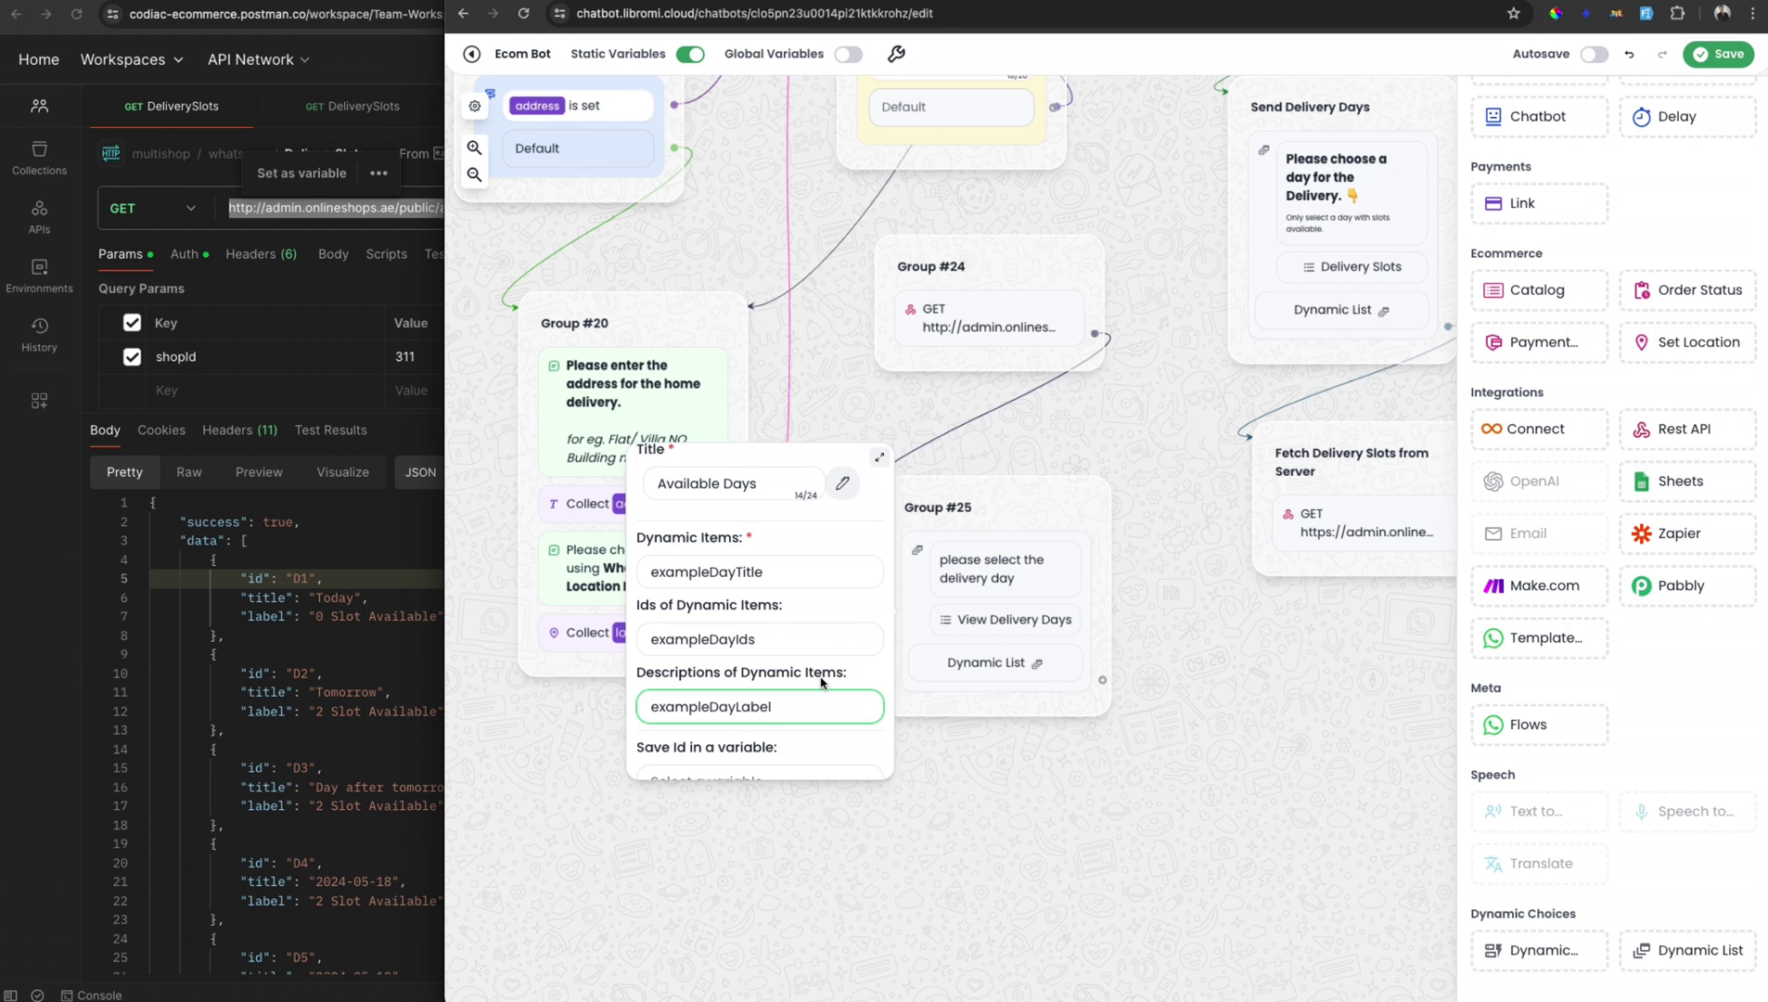
# Step: Save the chosen day's id into a new variable selectedDayIdExample
pyautogui.scroll(-3, 821, 683)
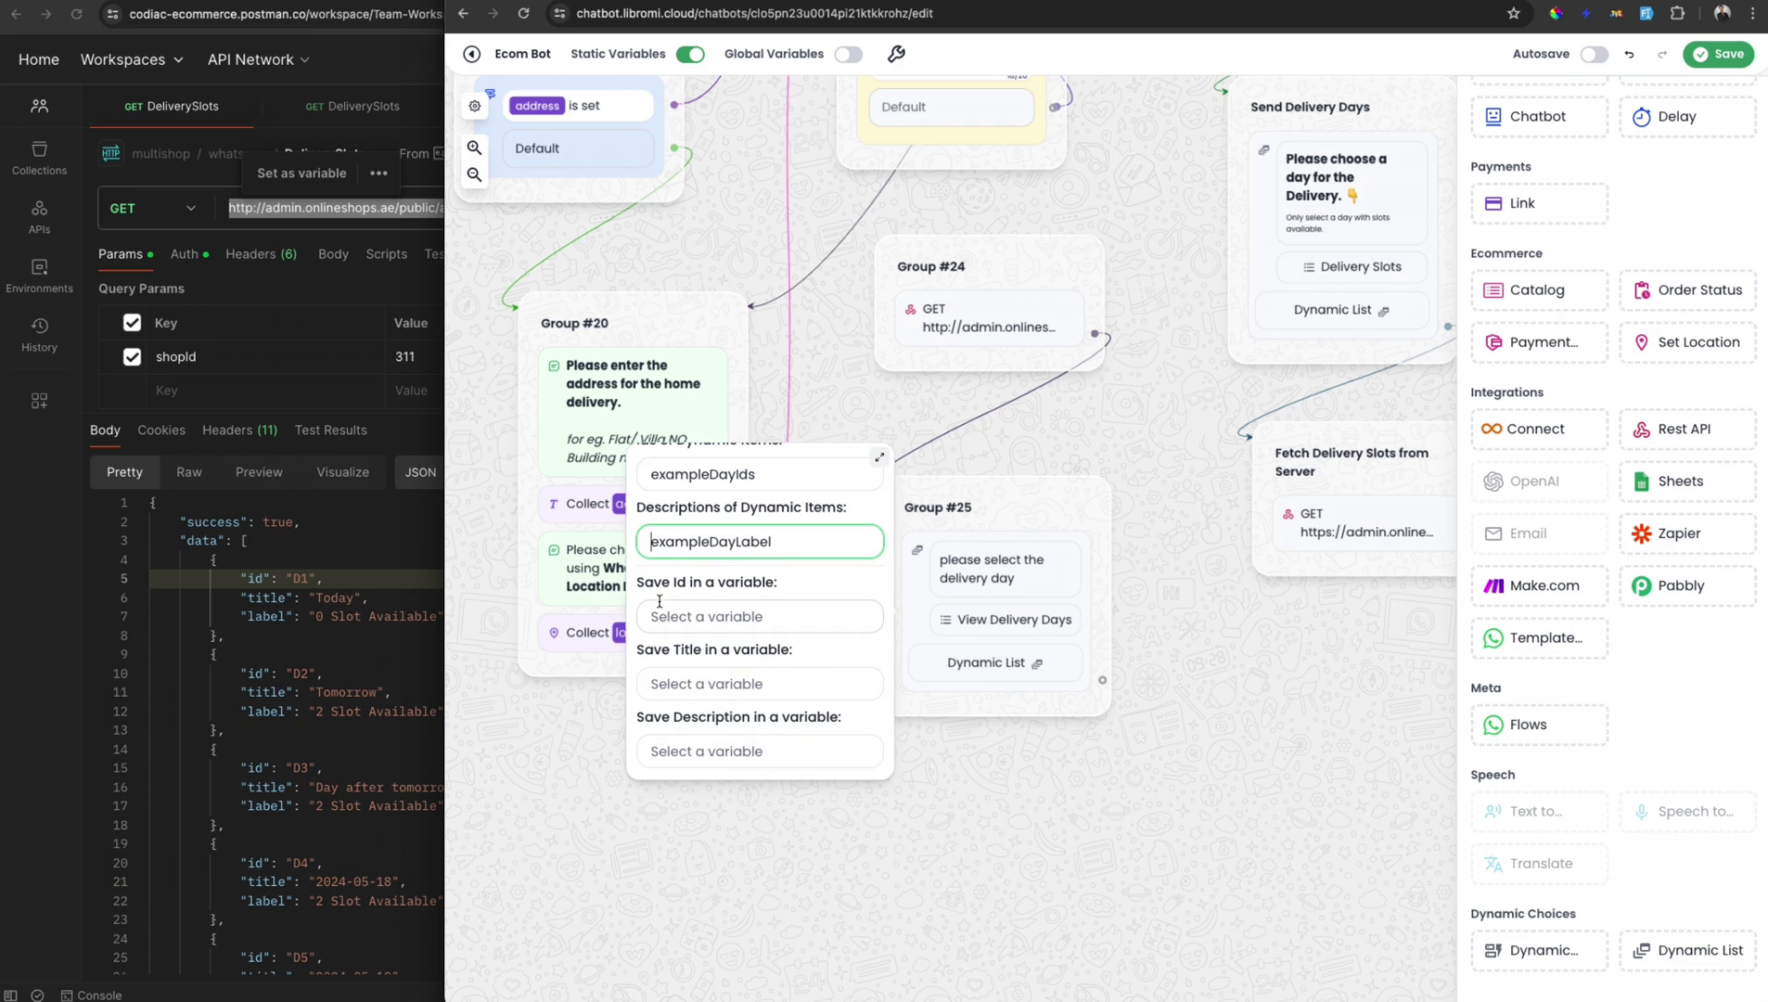
pyautogui.click(765, 614)
pyautogui.write('selectedDayIdExample')
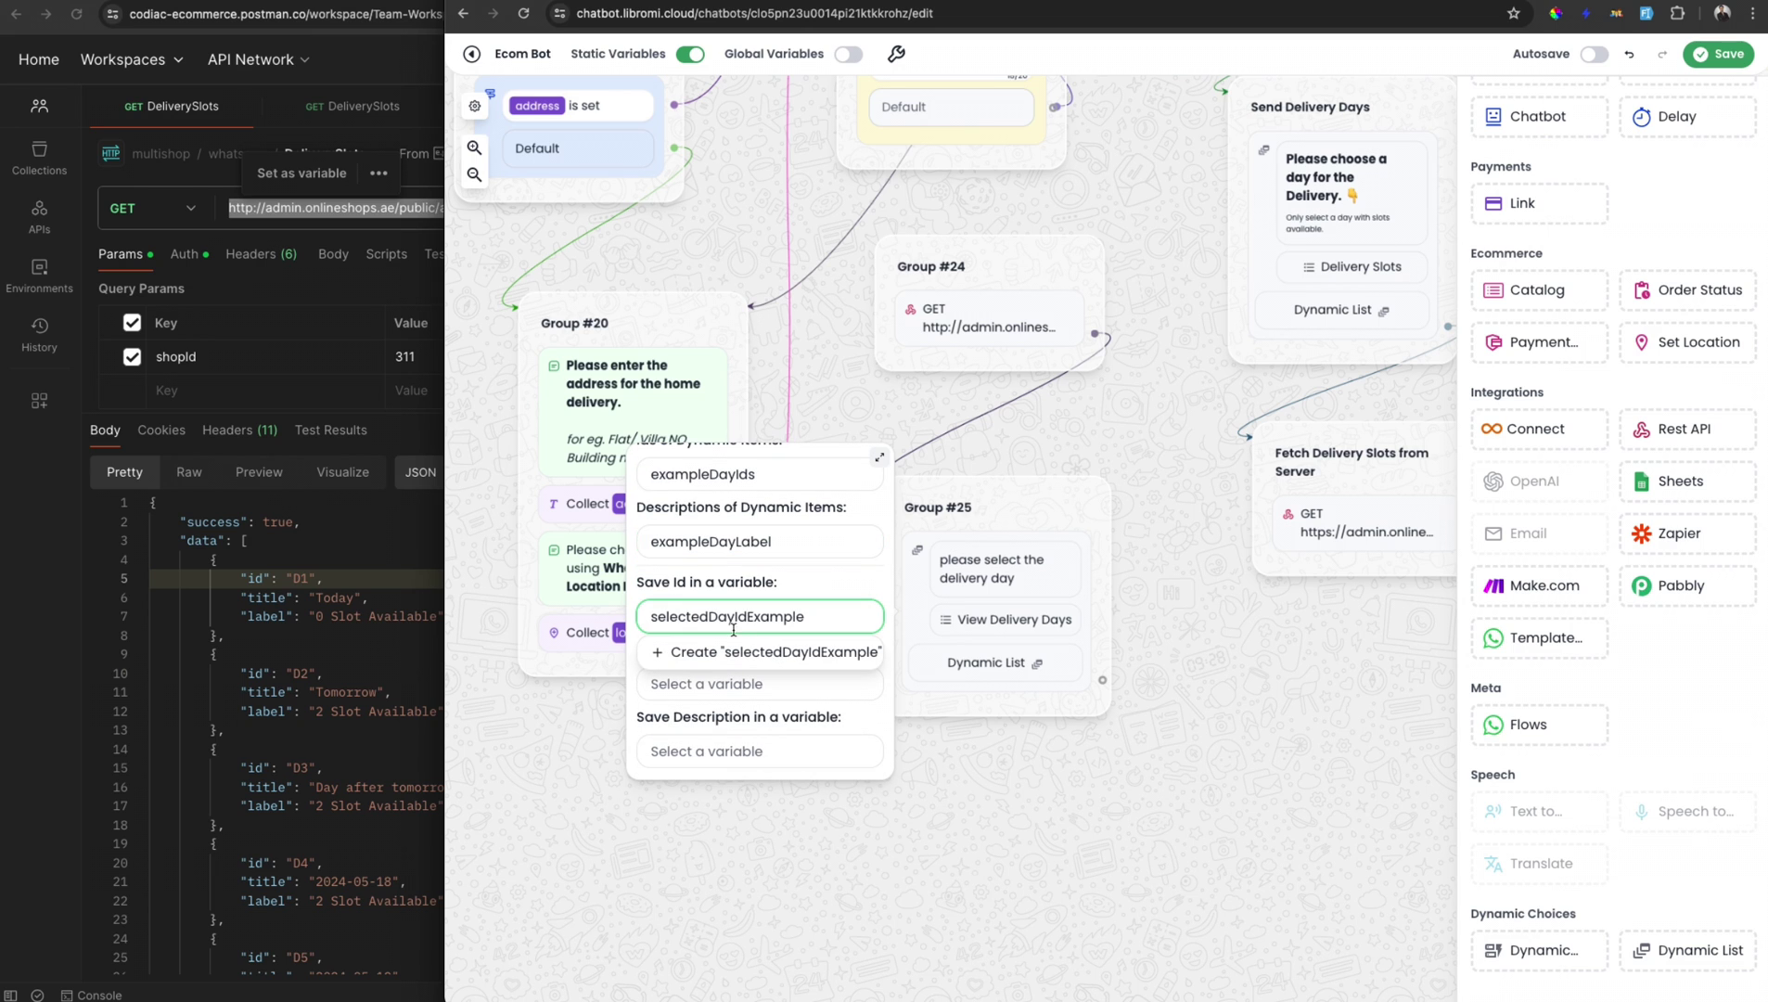
pyautogui.click(762, 652)
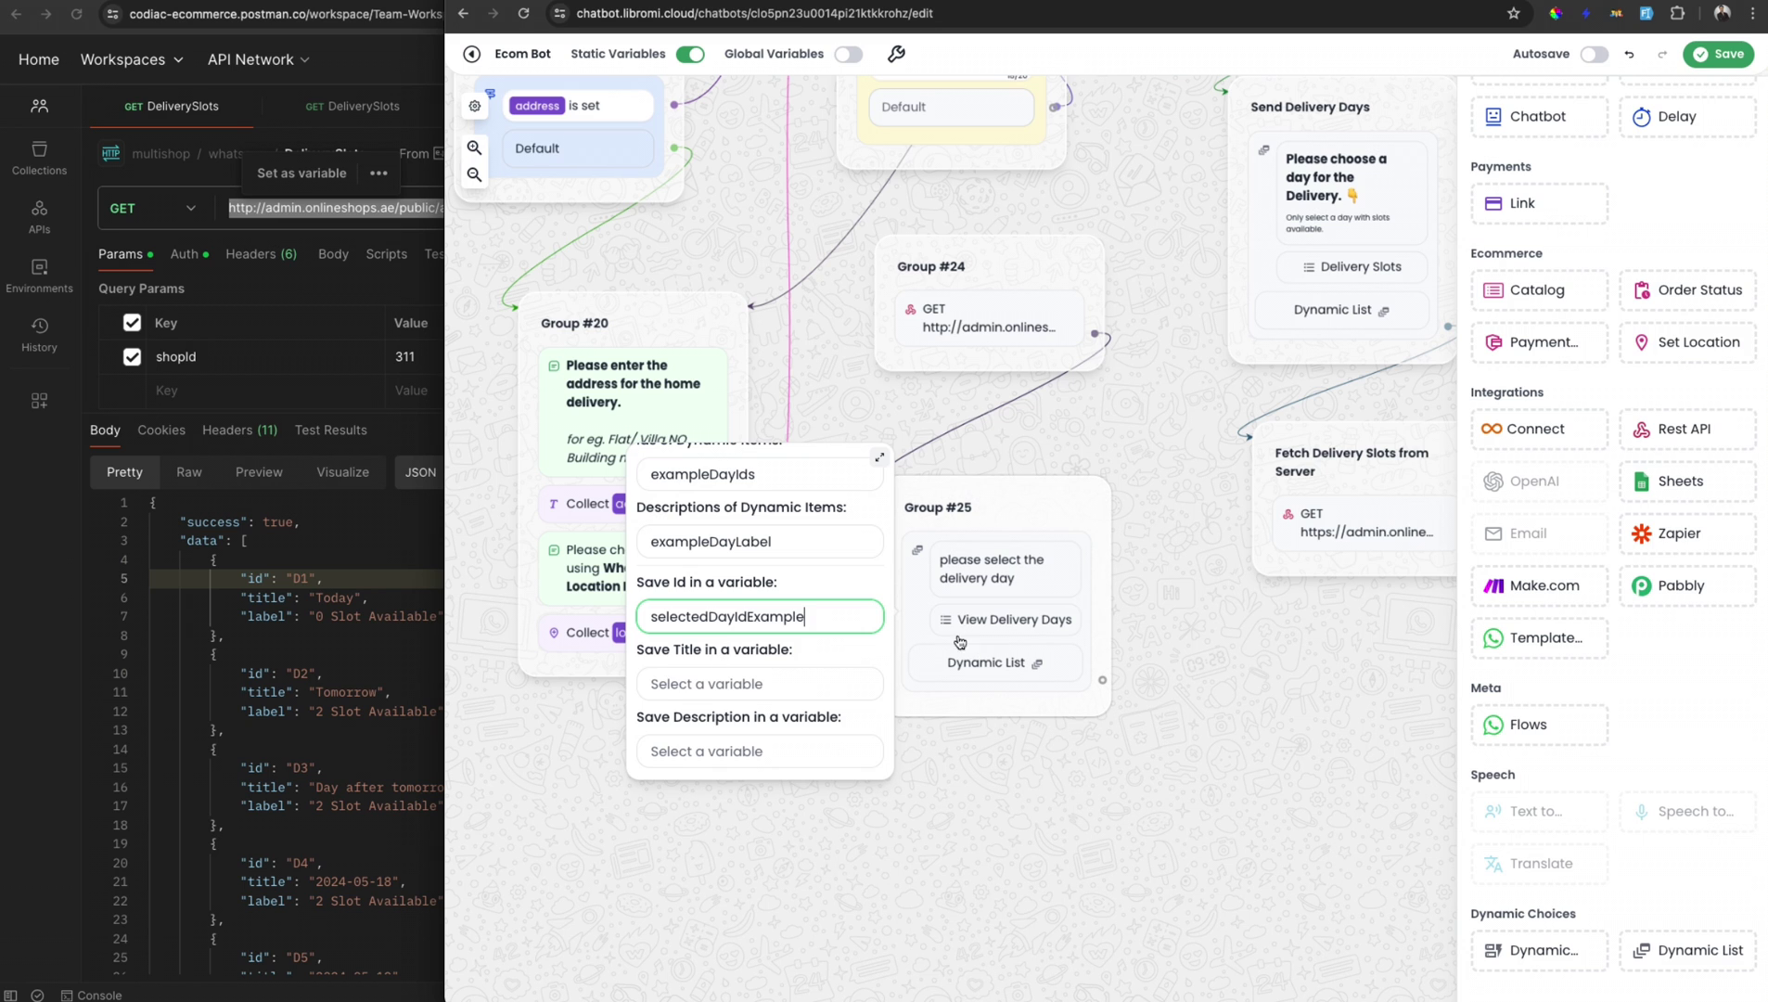
pyautogui.click(876, 436)
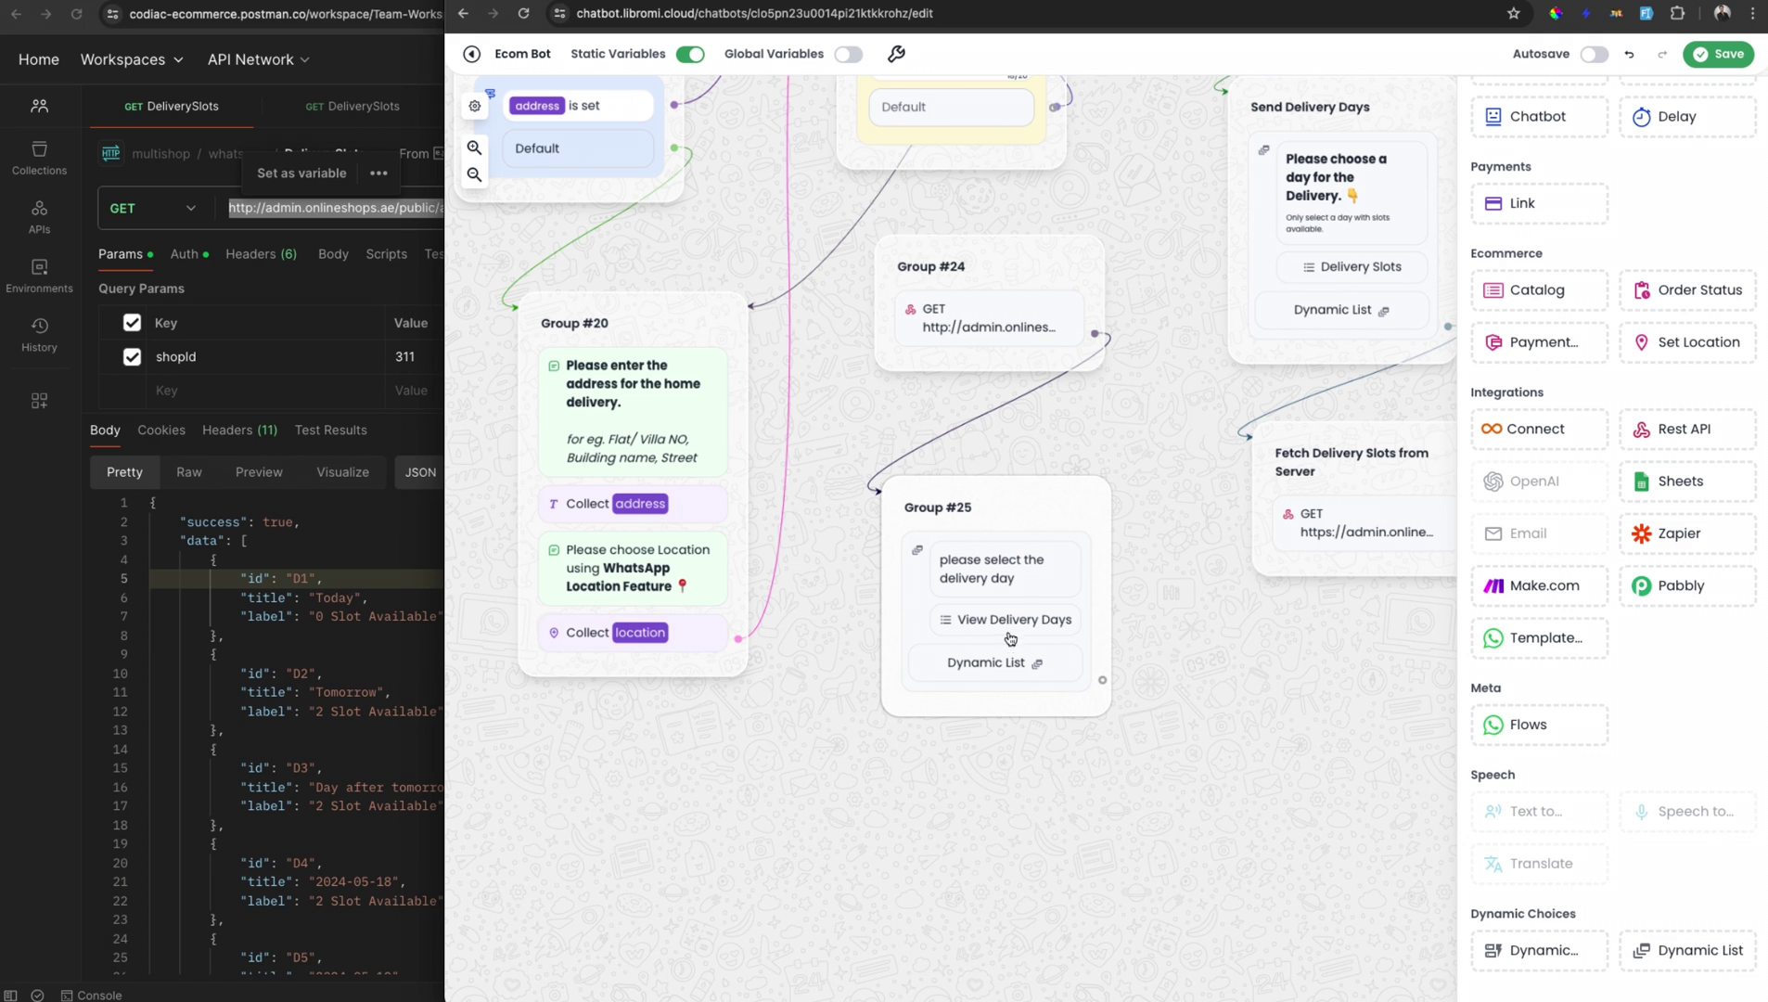
pyautogui.click(1023, 579)
pyautogui.scroll(-5, 722, 772)
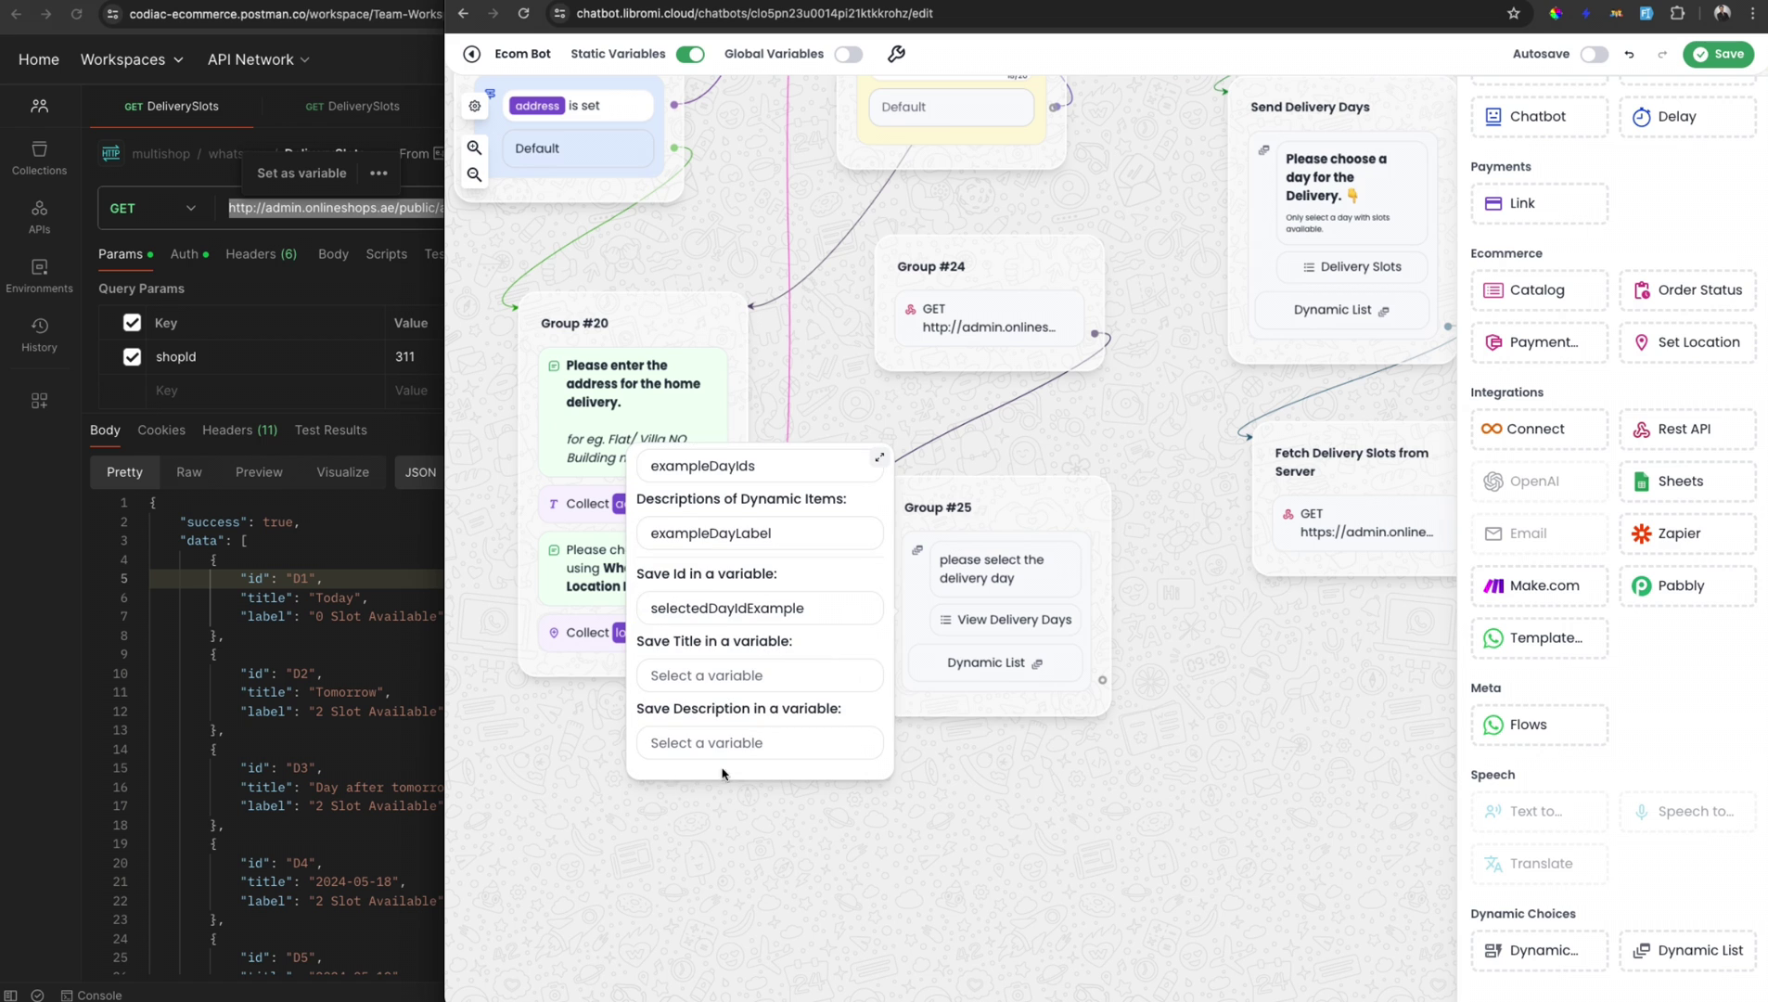
# Step: Locate the D2 day id in Postman's day-list response
pyautogui.click(395, 557)
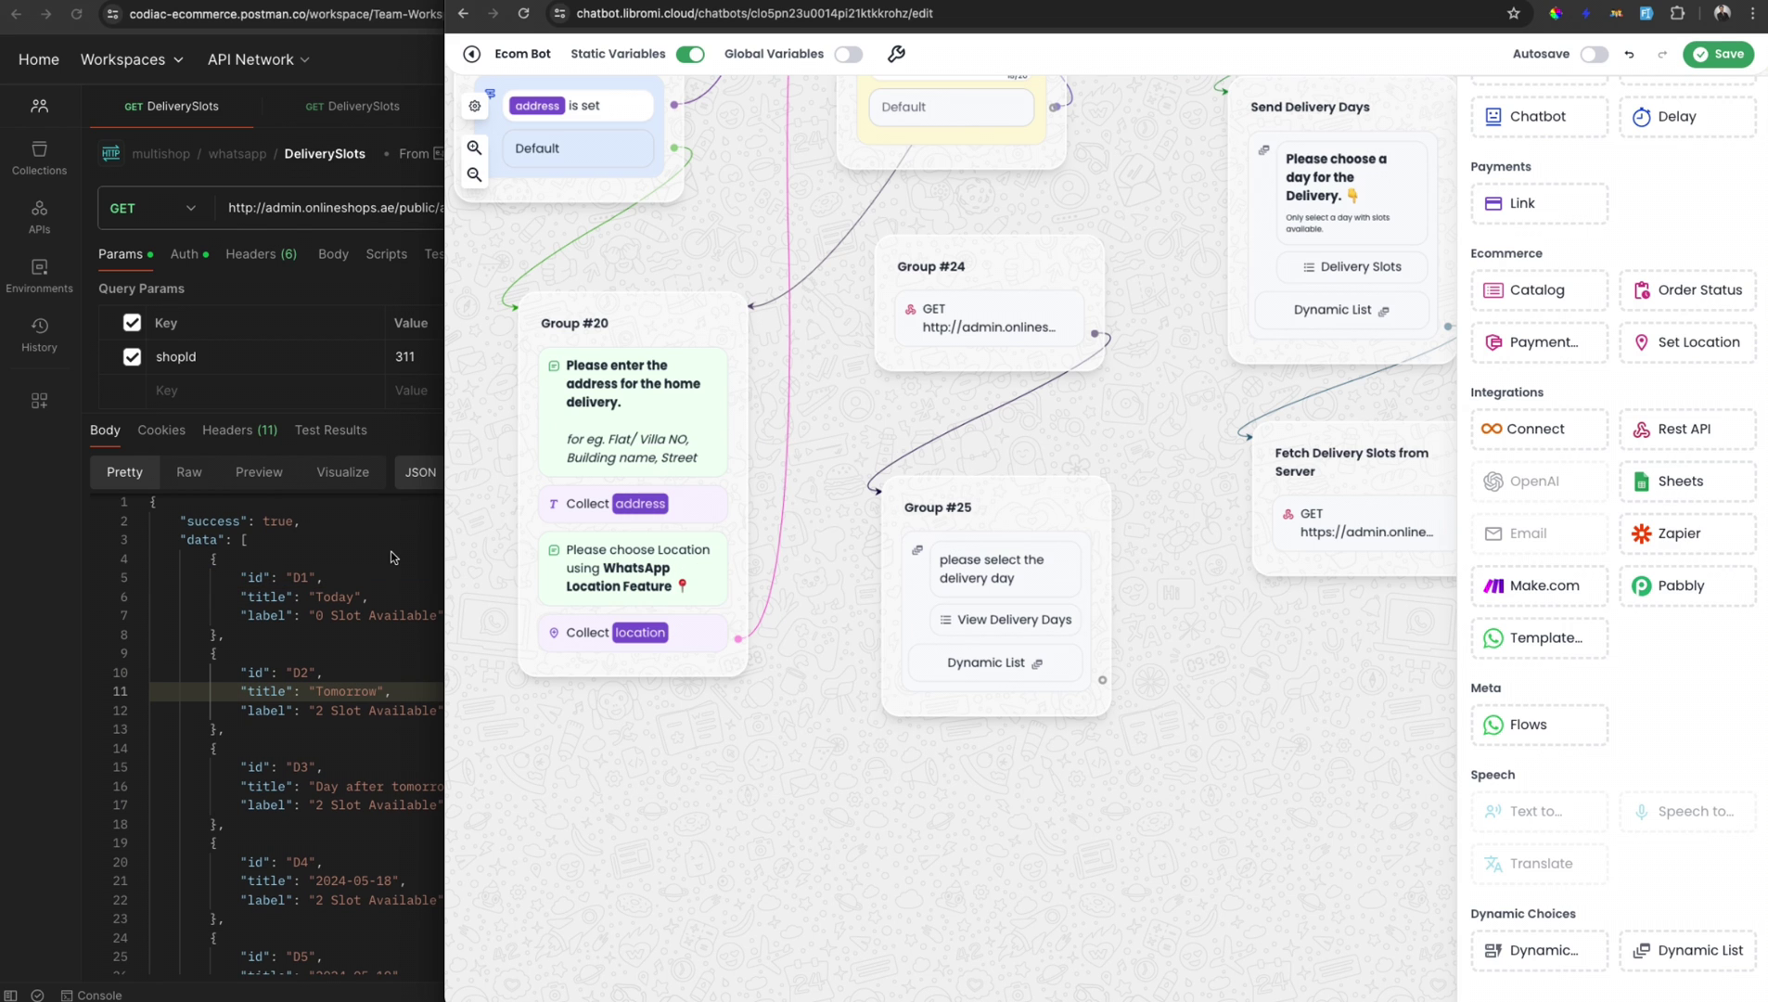
pyautogui.click(394, 557)
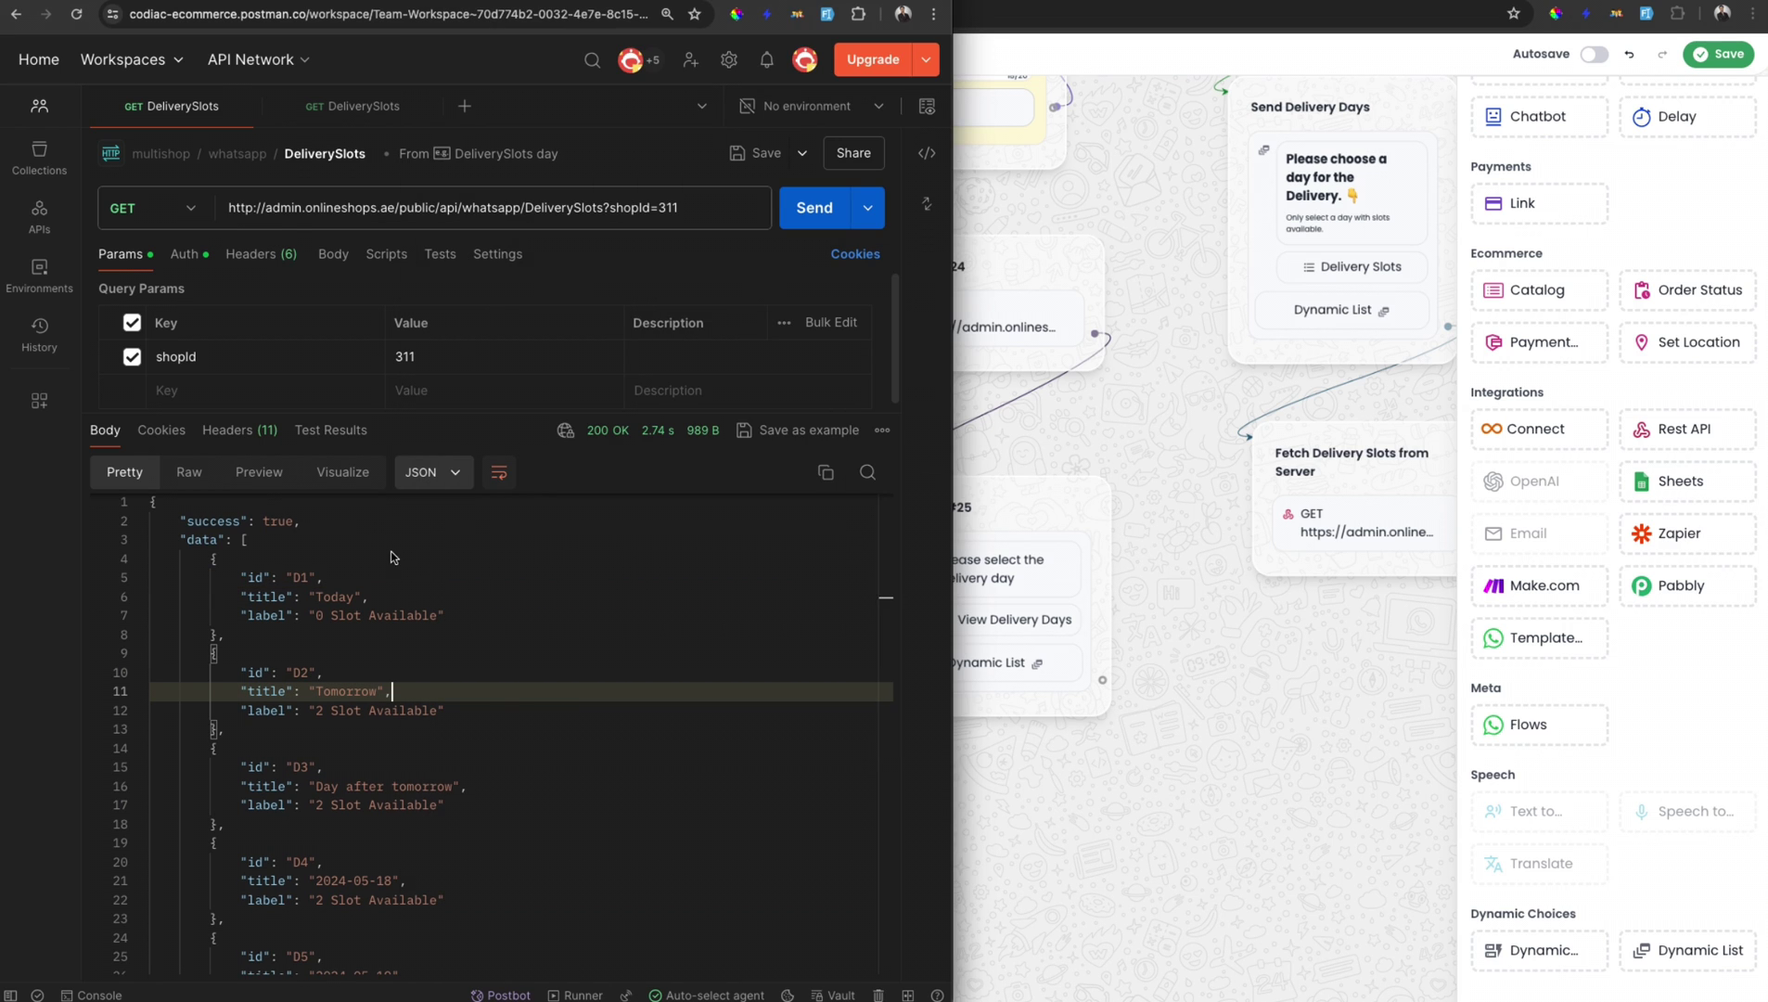
pyautogui.click(357, 107)
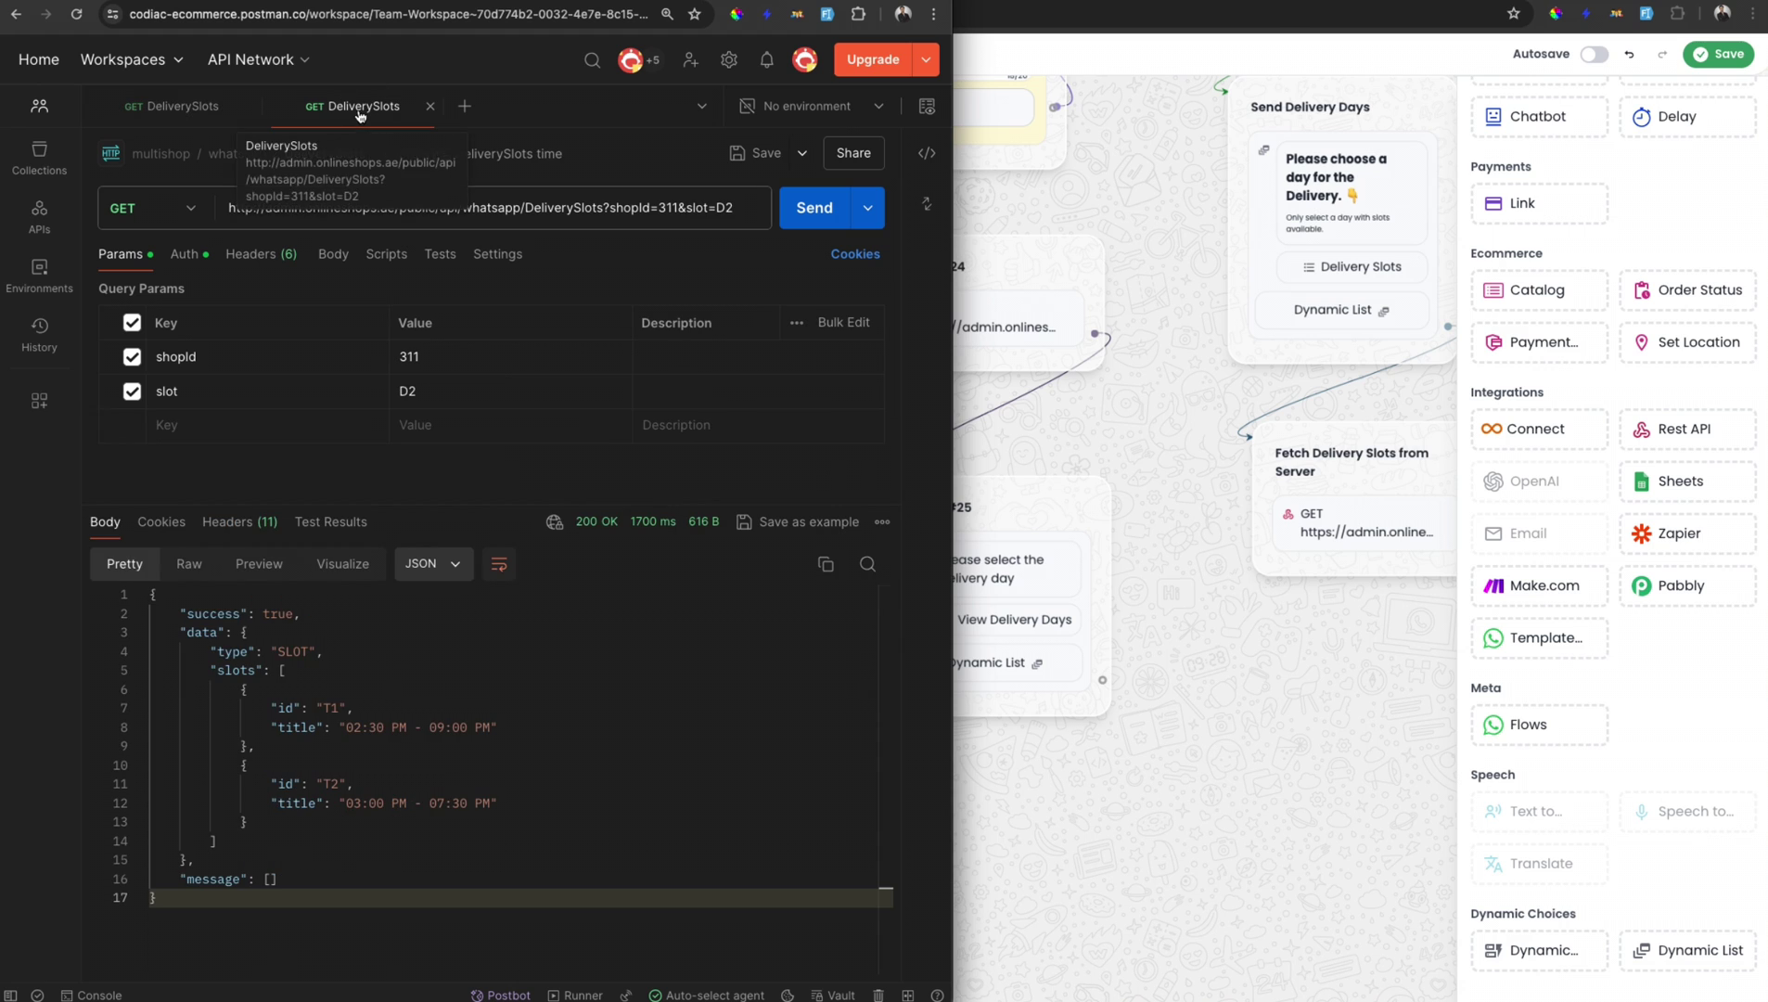
pyautogui.click(177, 107)
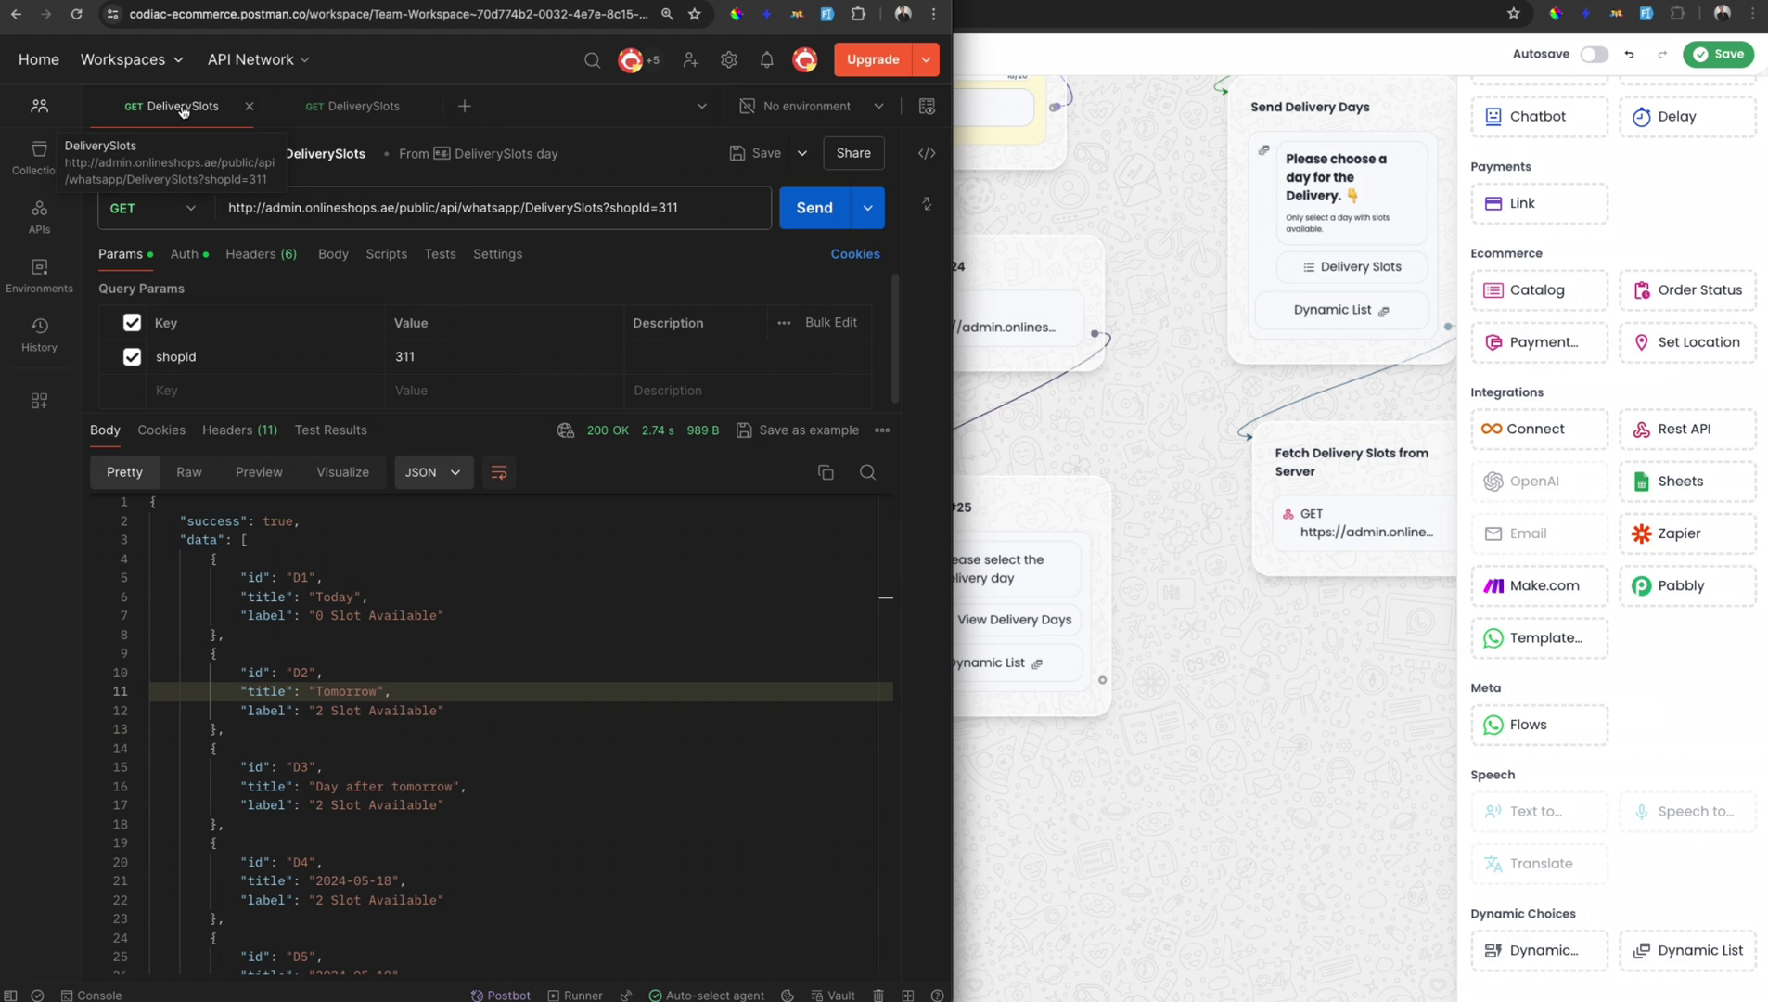
pyautogui.doubleClick(299, 671)
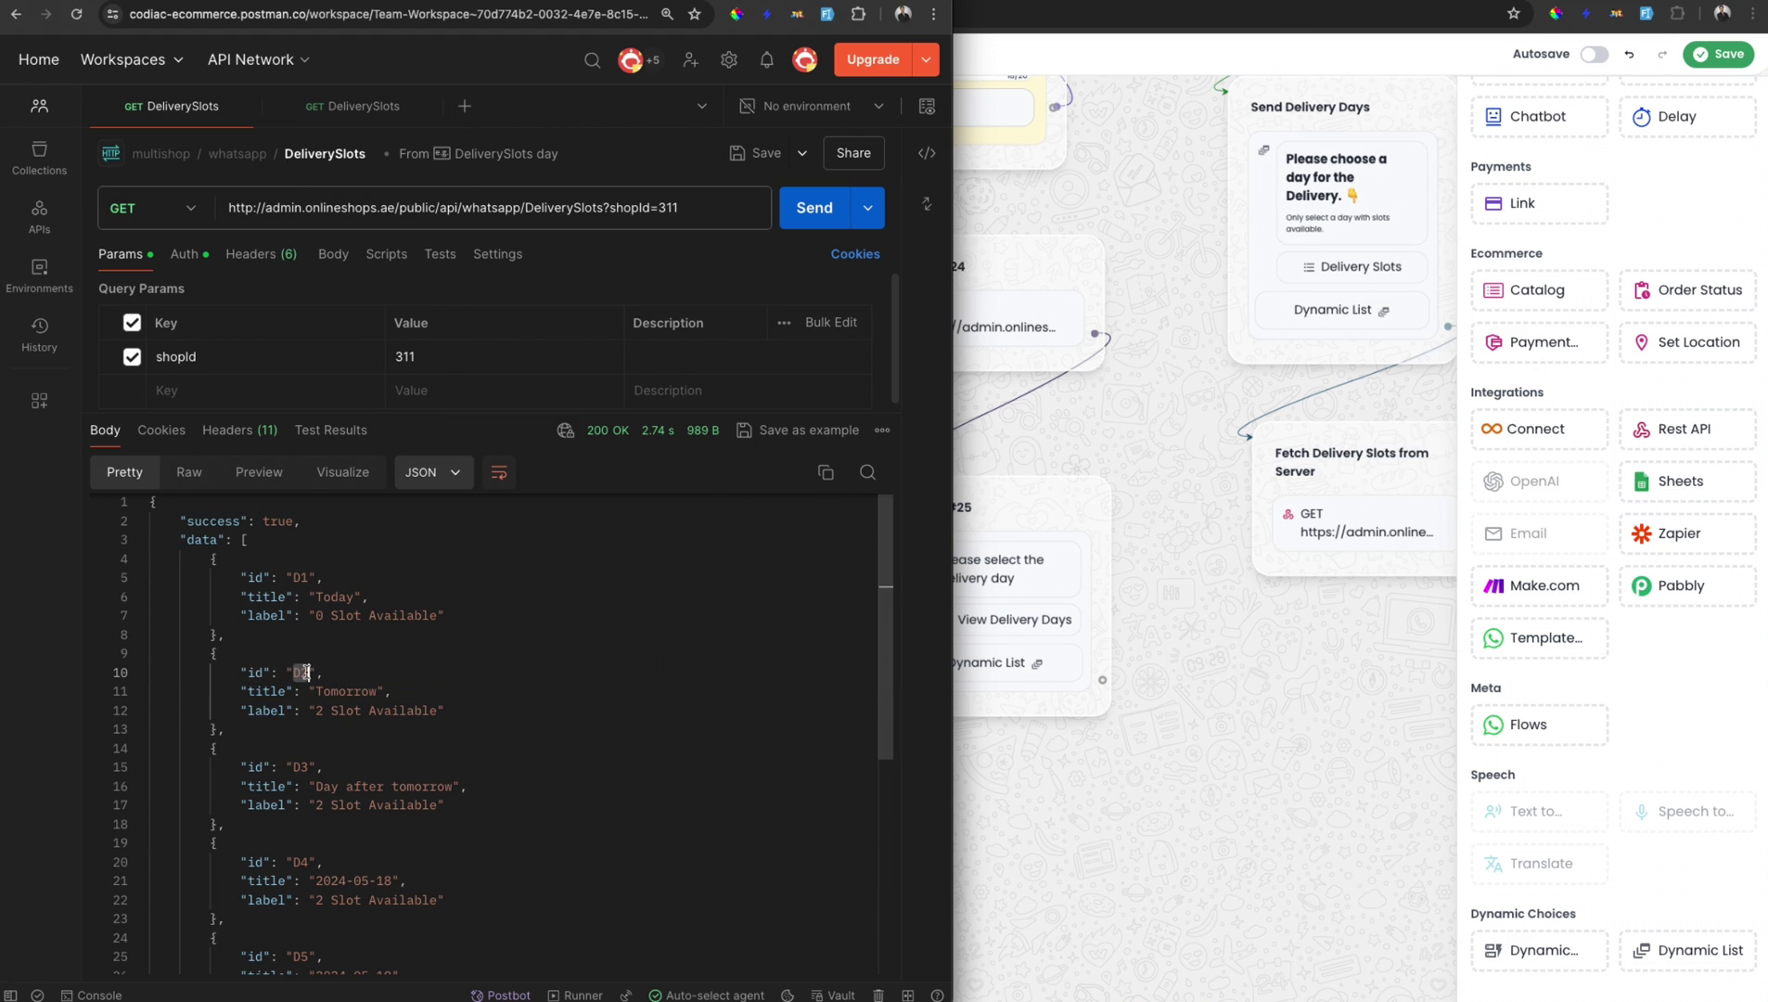
pyautogui.click(988, 638)
pyautogui.click(988, 662)
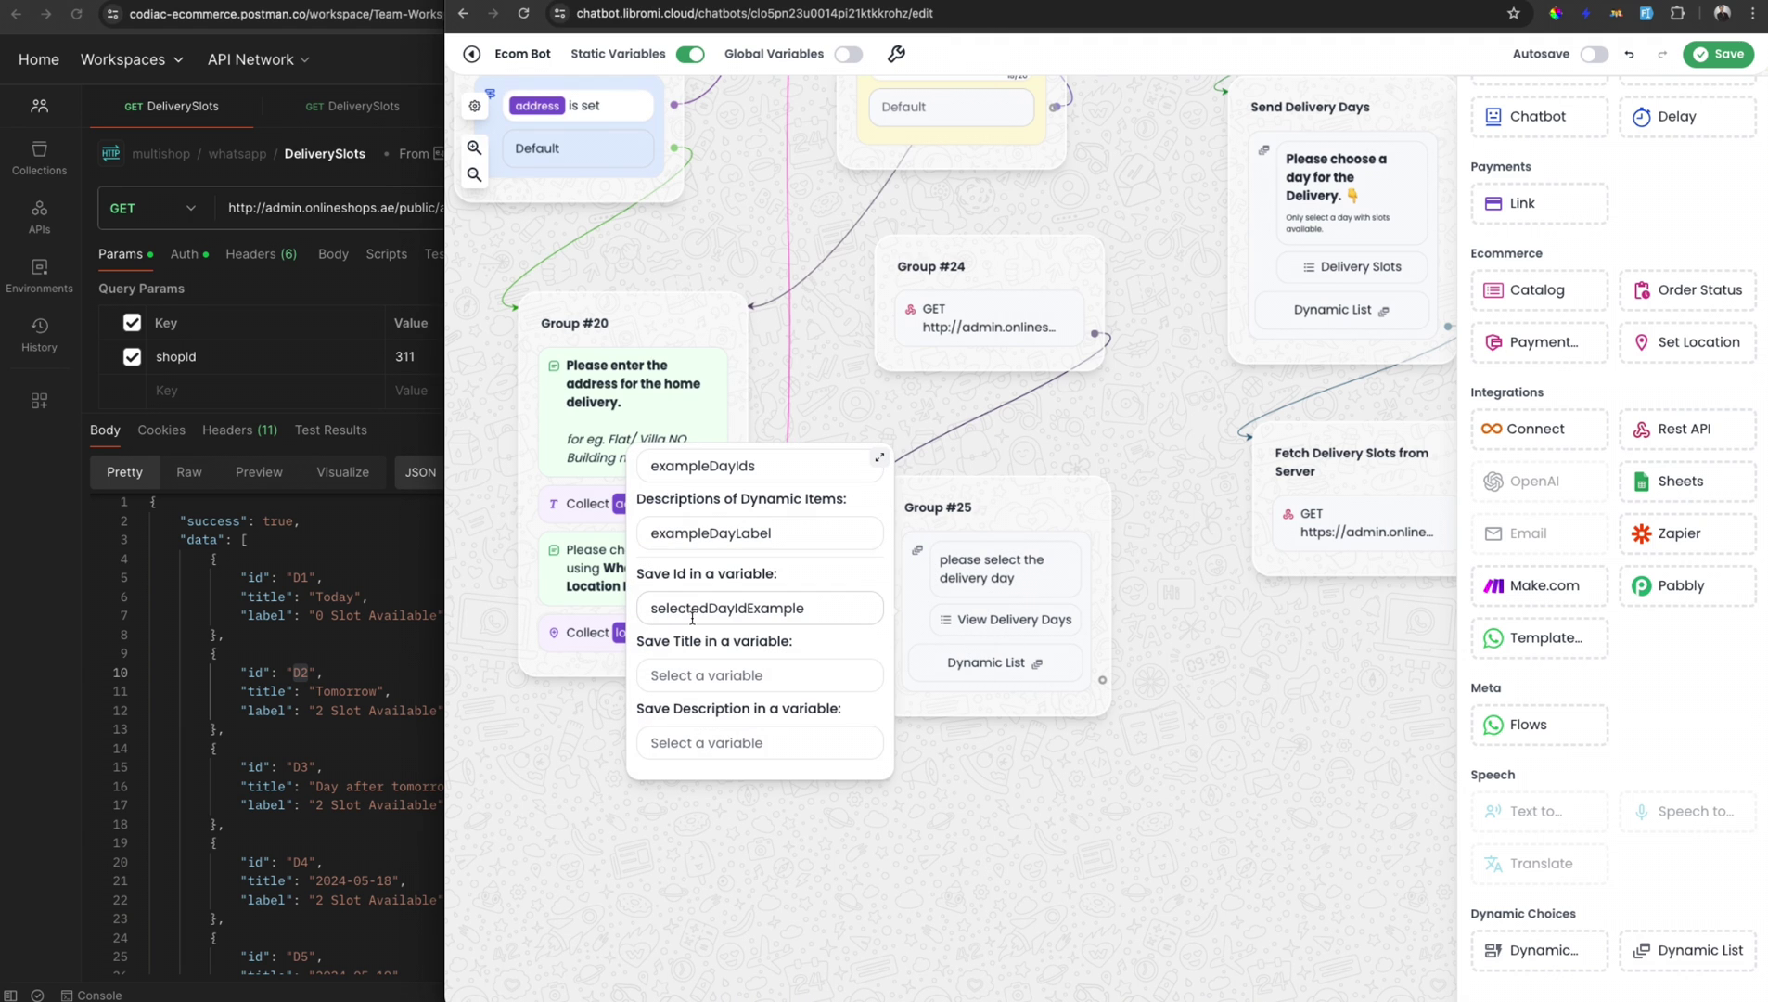
pyautogui.doubleClick(307, 671)
pyautogui.hotkey('ctrl', 'c')
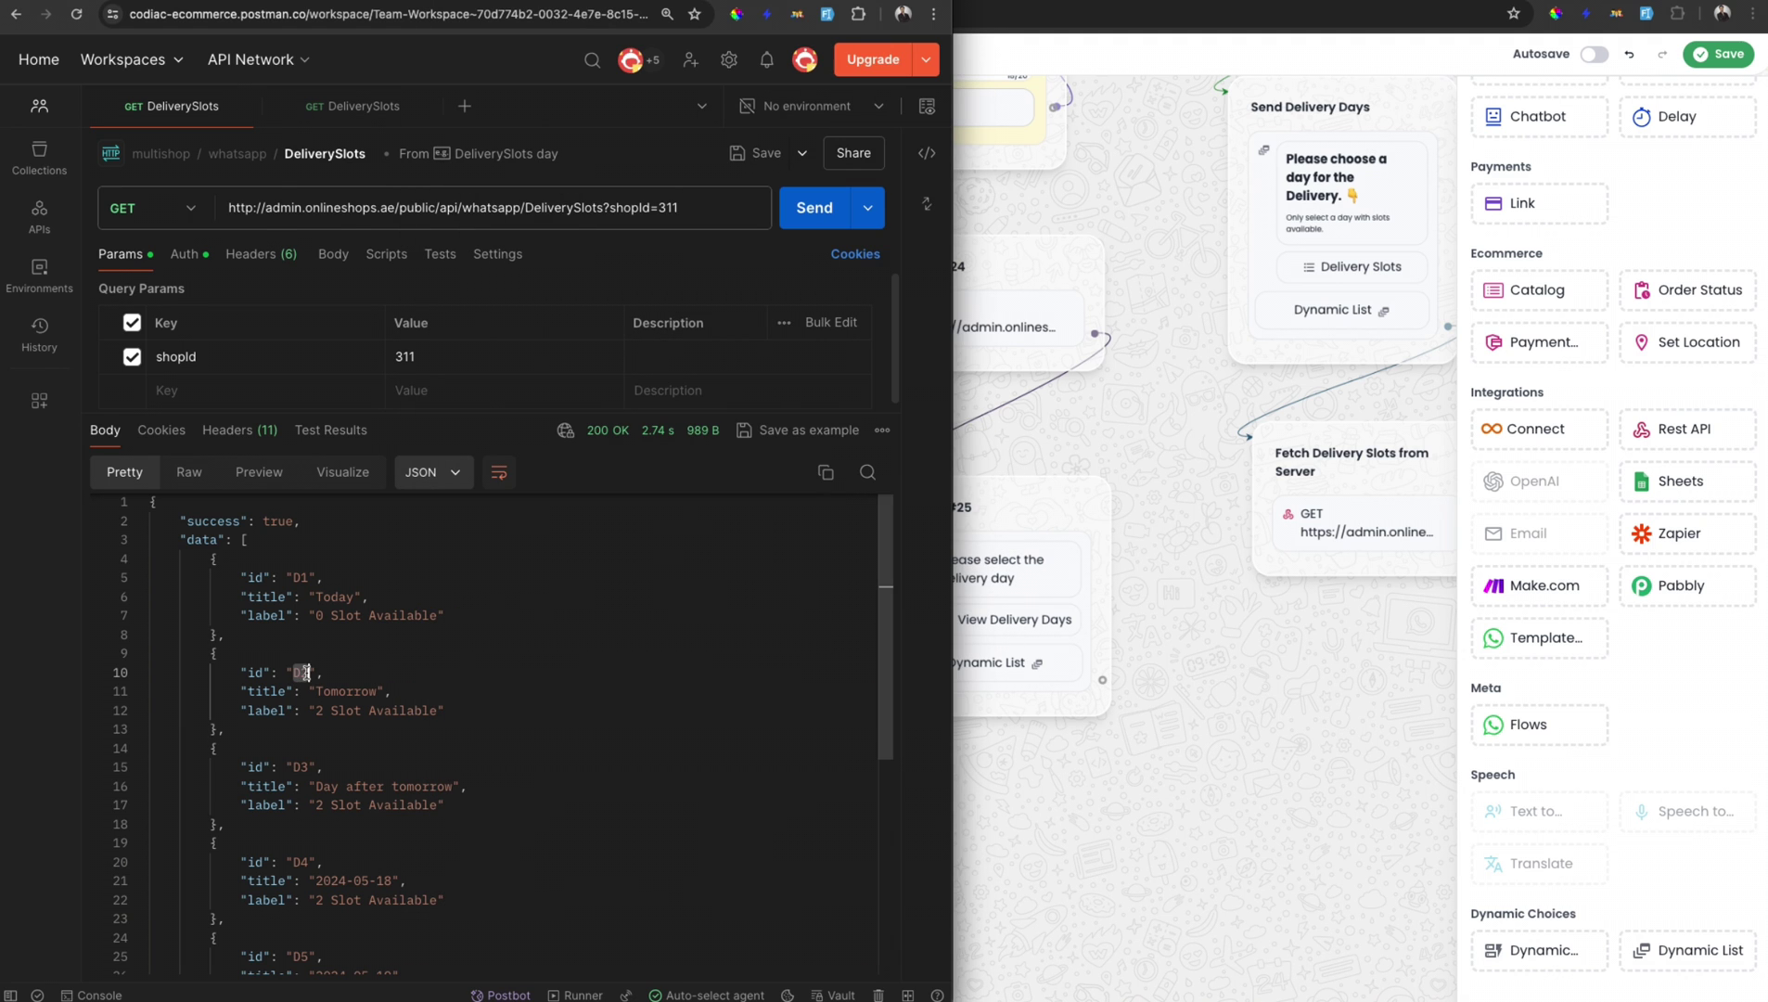
# Step: Resend the slot=D2 DeliverySlots request and inspect its time slots T1 and T2
pyautogui.hotkey('ctrl', 'Tab')
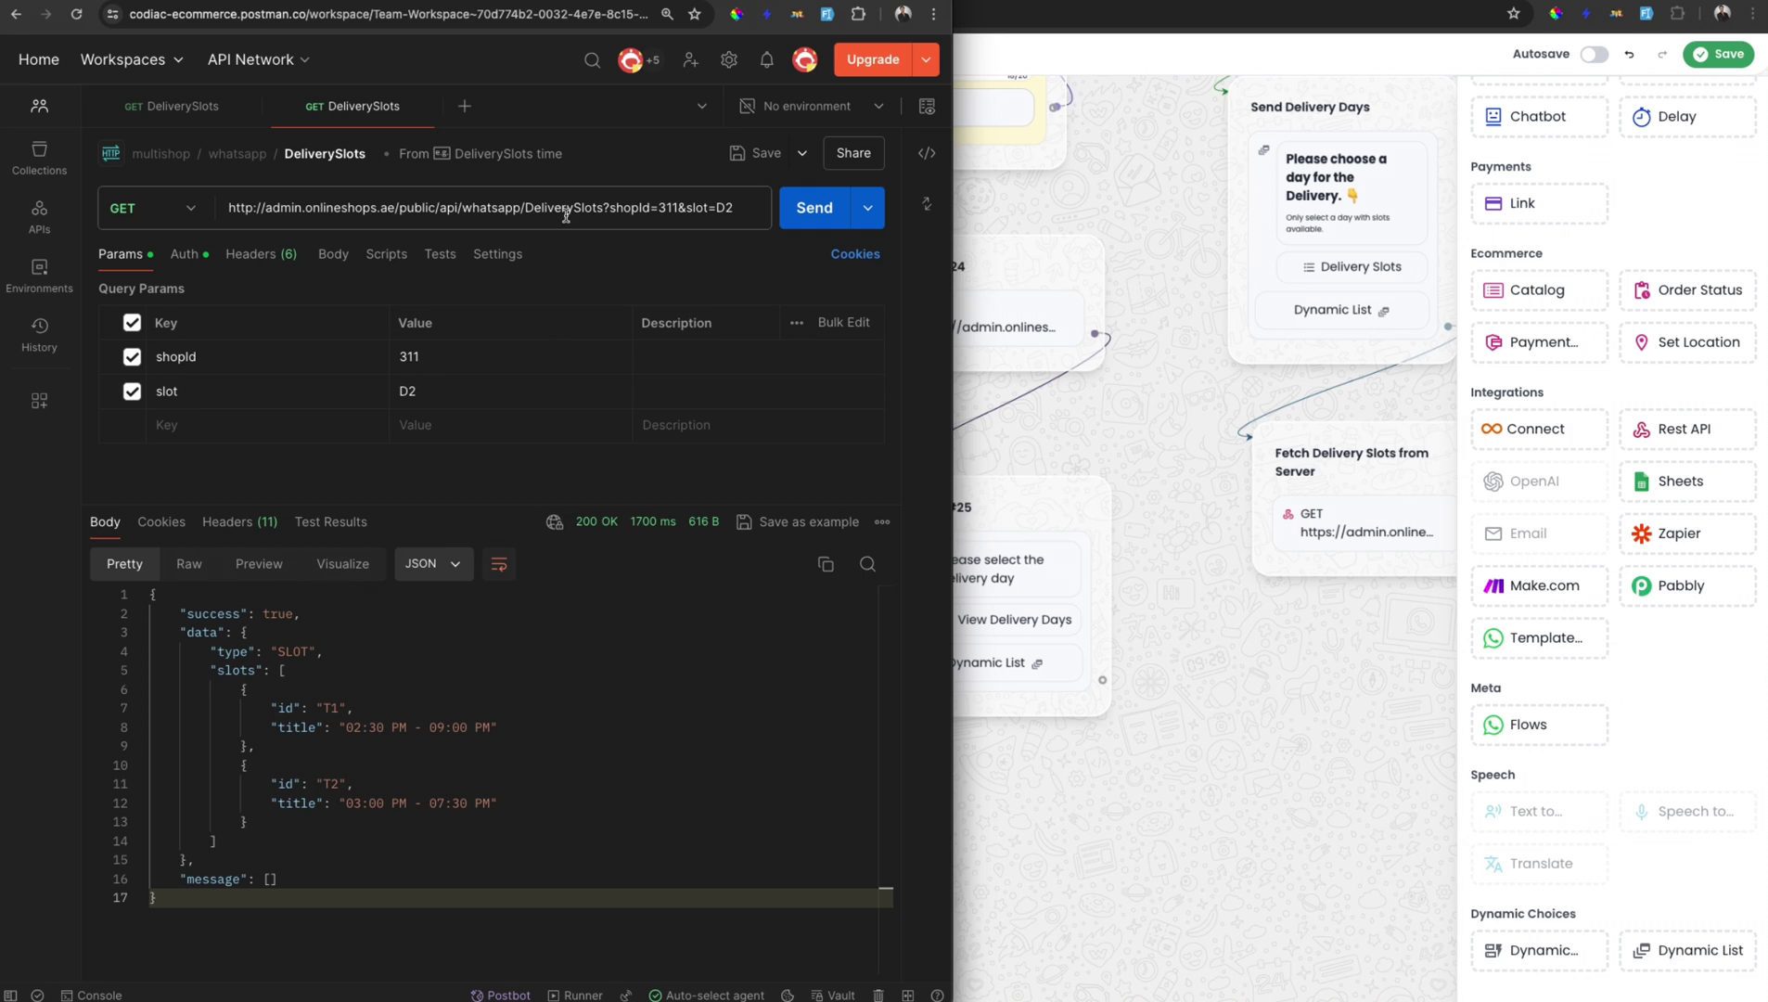
pyautogui.doubleClick(722, 207)
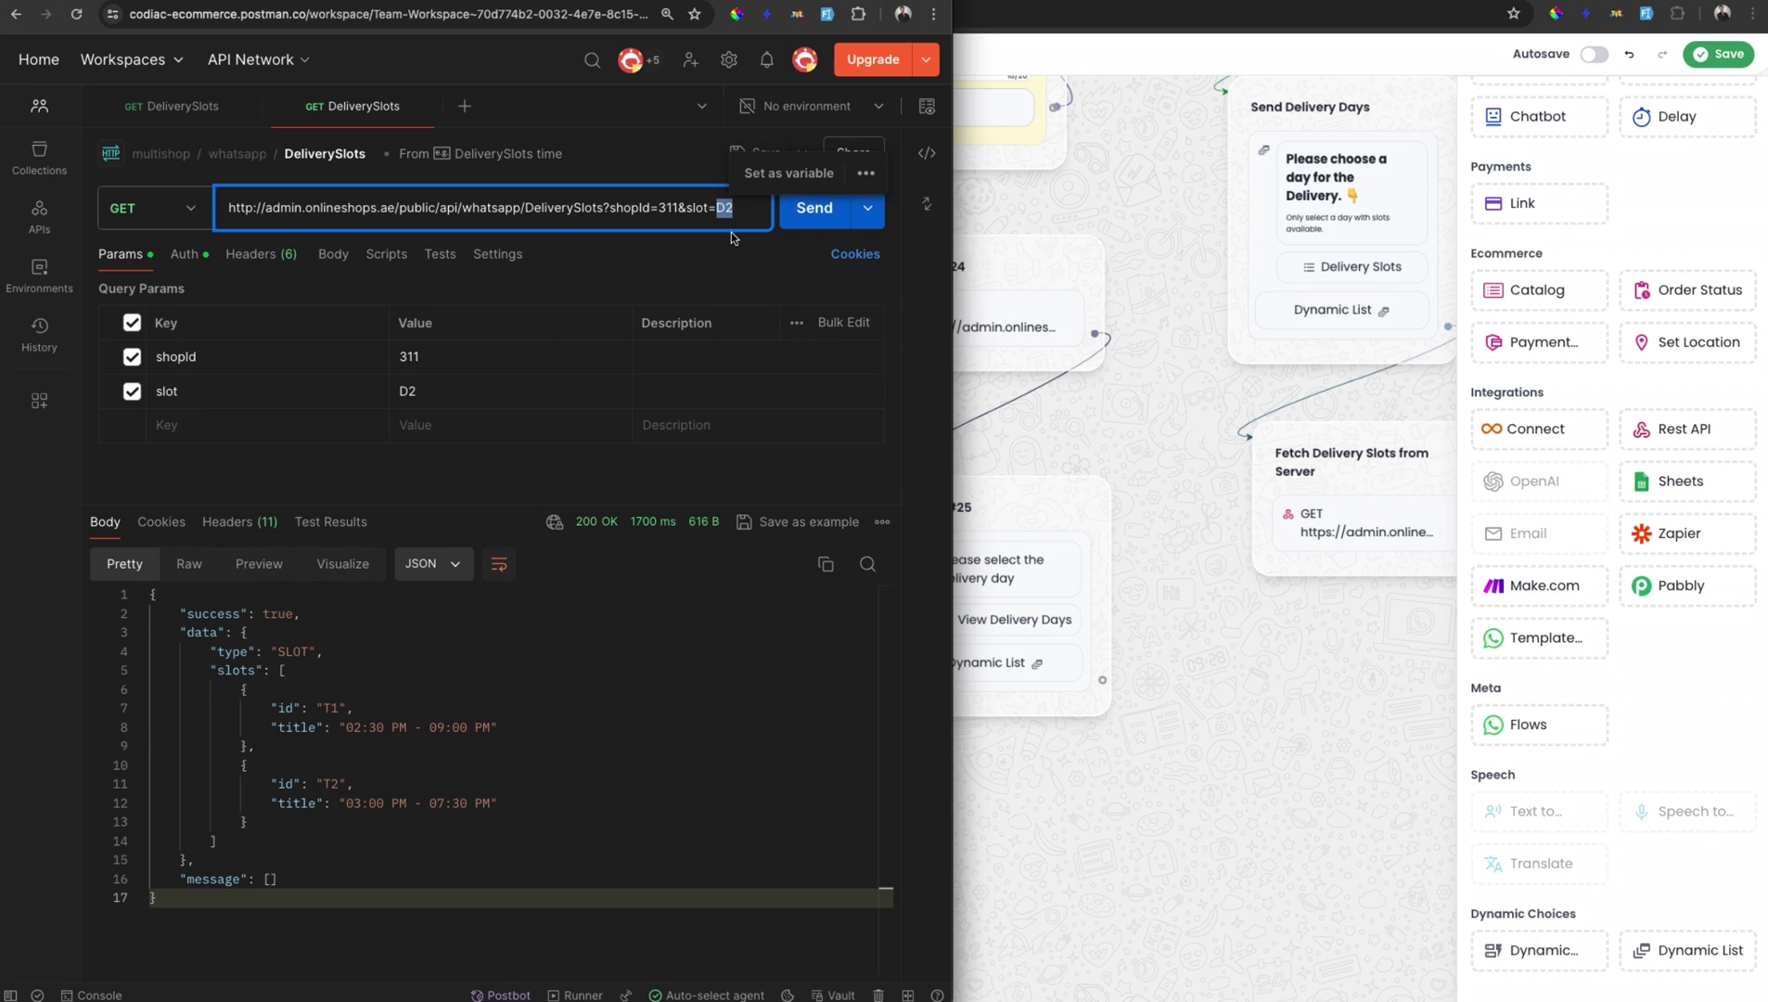
pyautogui.hotkey('ctrl', 'v')
pyautogui.click(807, 210)
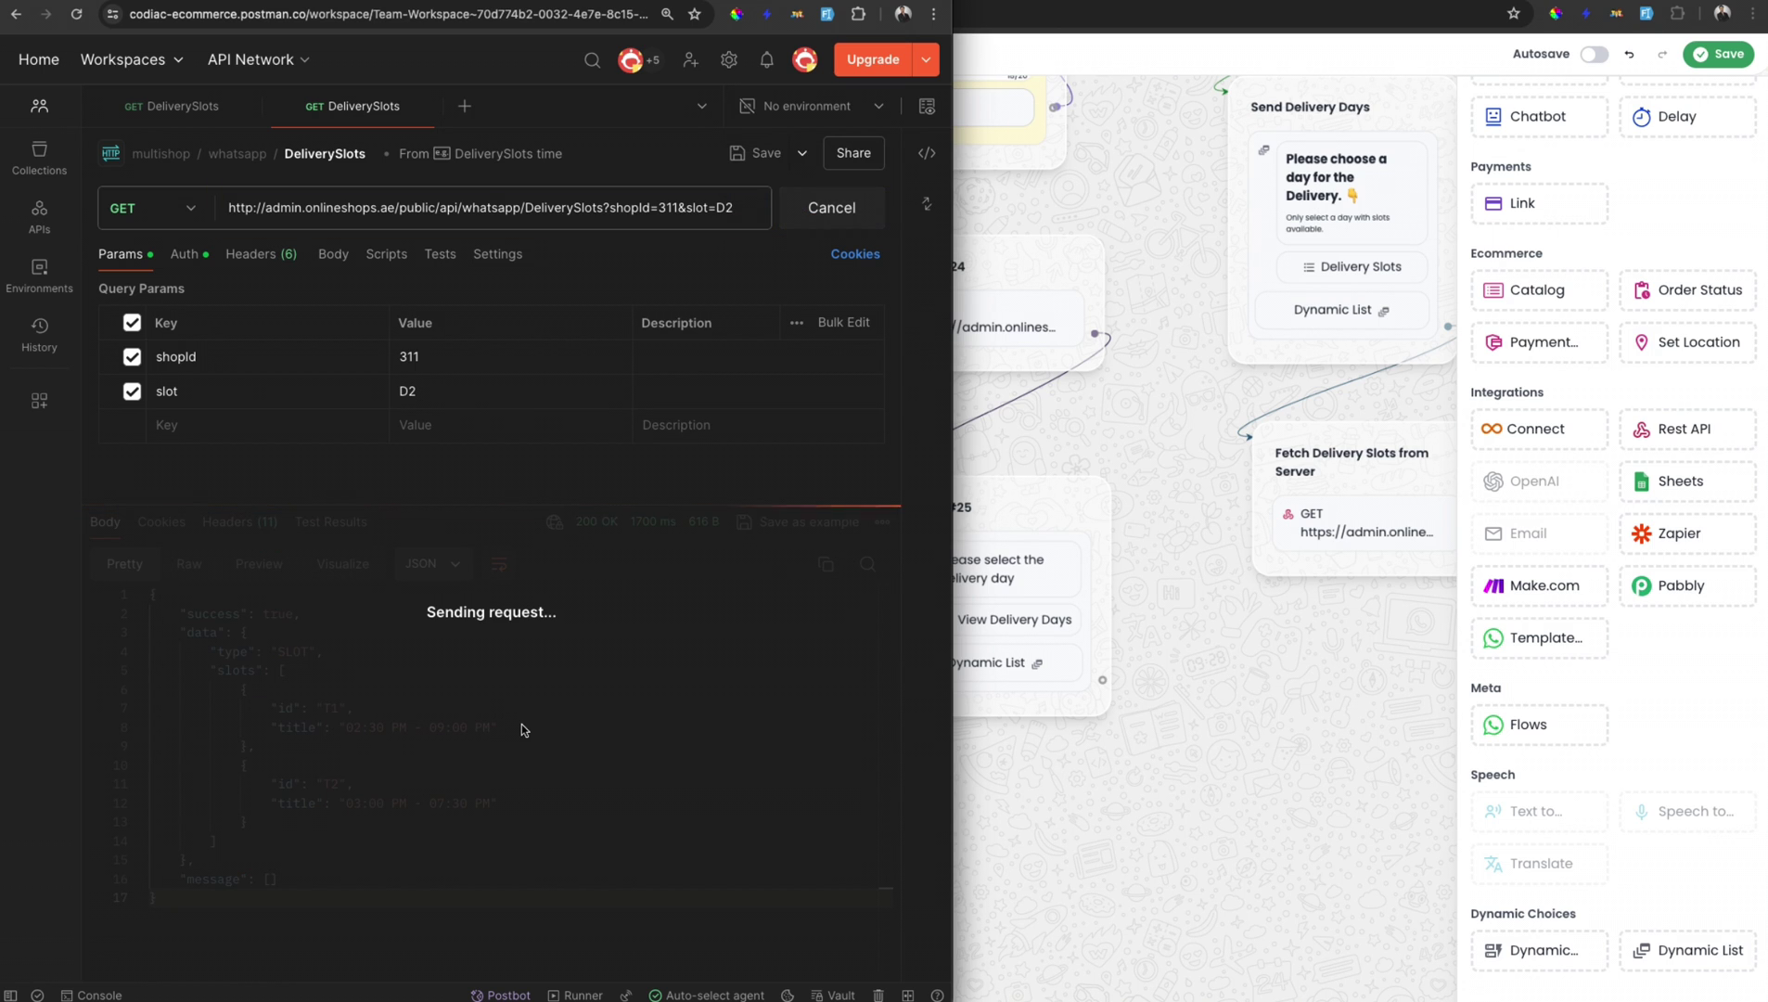
pyautogui.doubleClick(723, 209)
pyautogui.click(432, 724)
pyautogui.click(454, 669)
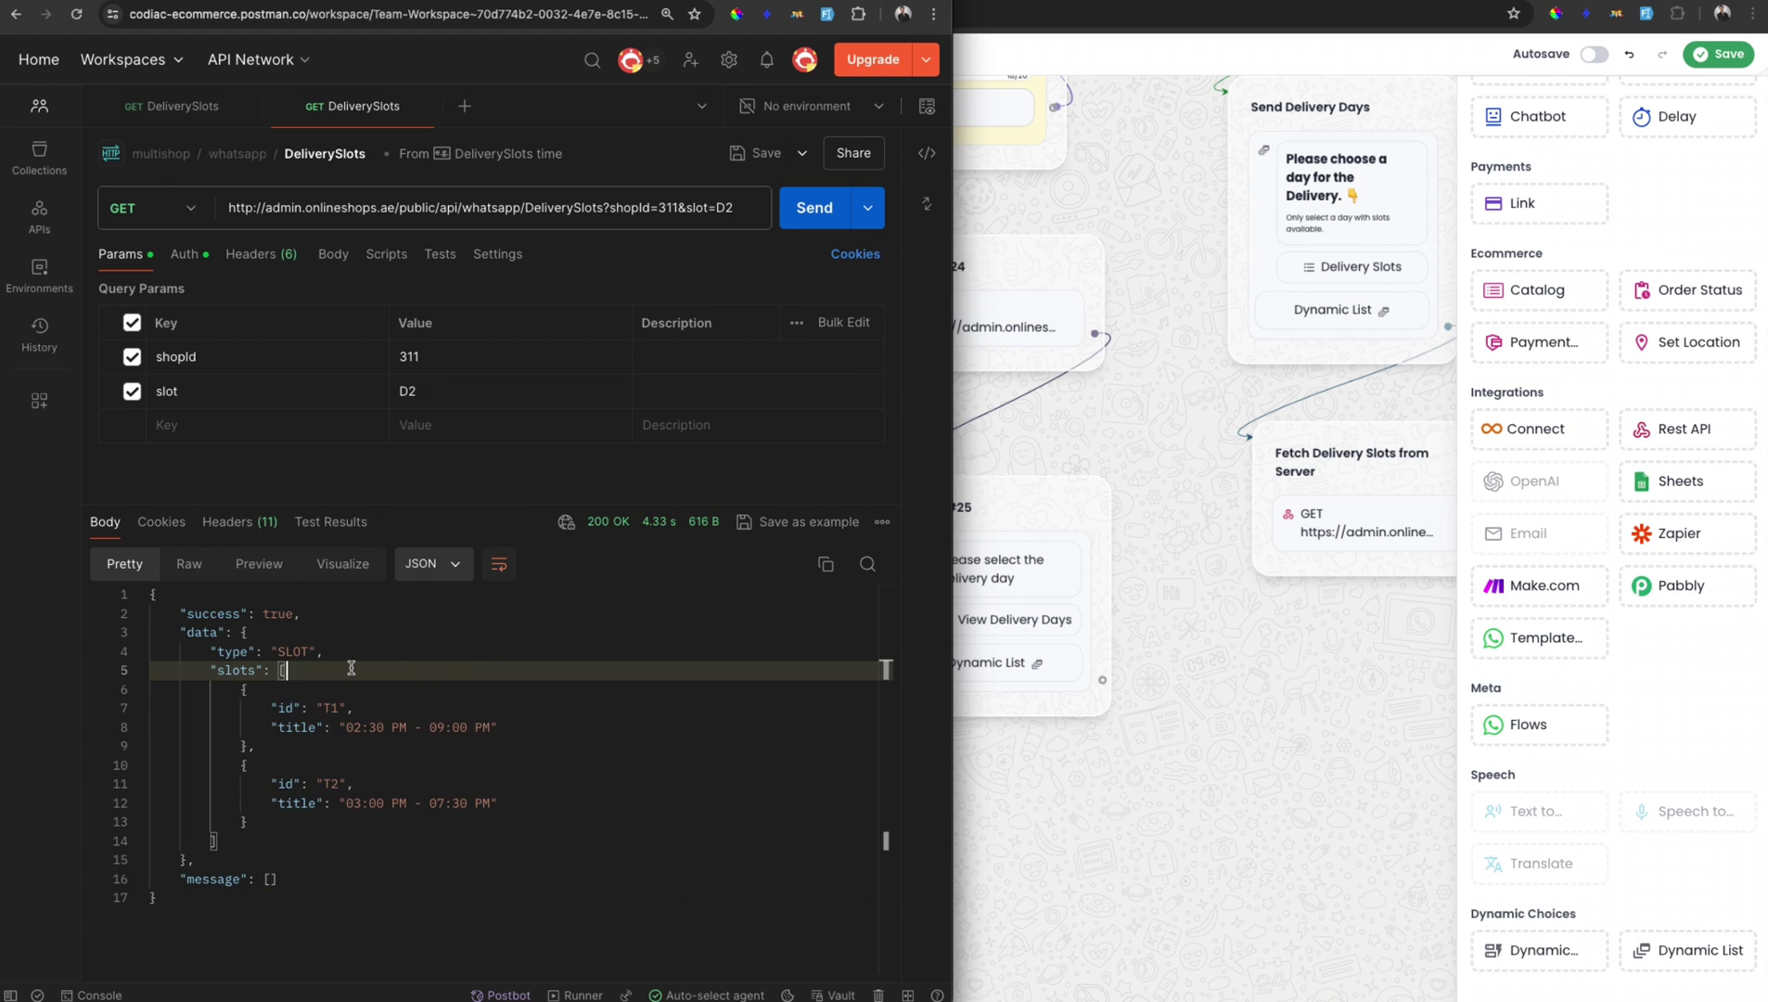
pyautogui.click(330, 708)
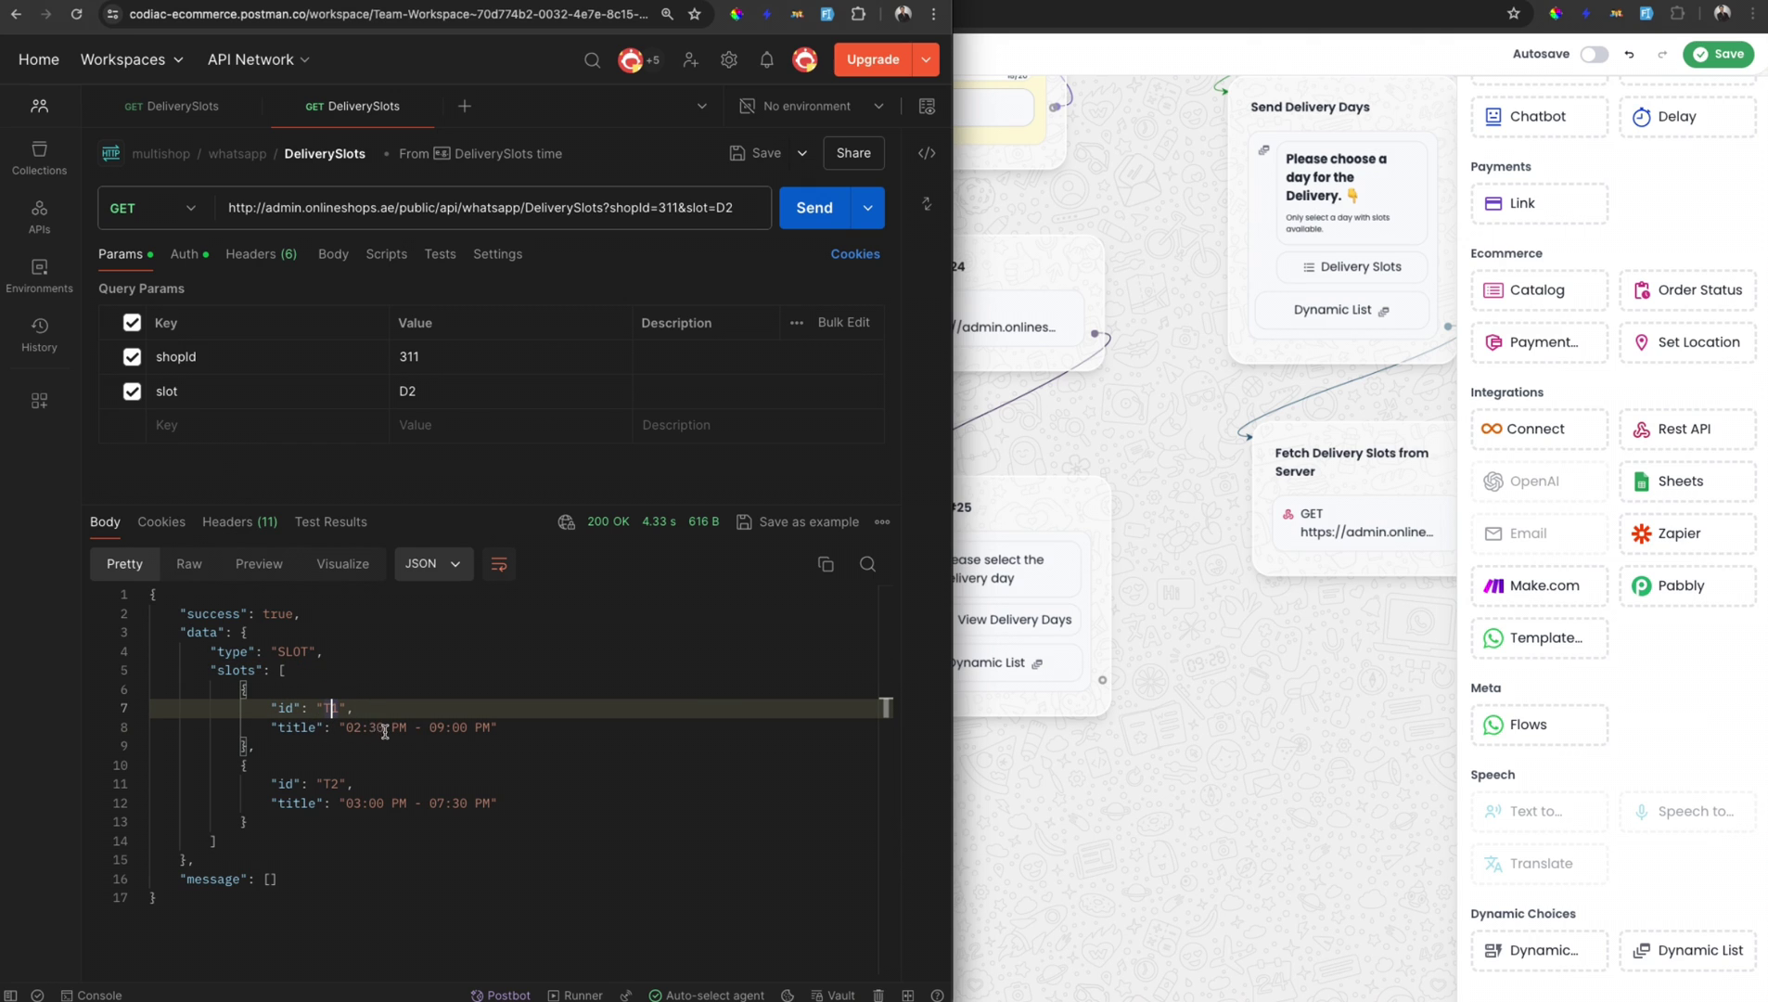
pyautogui.click(323, 821)
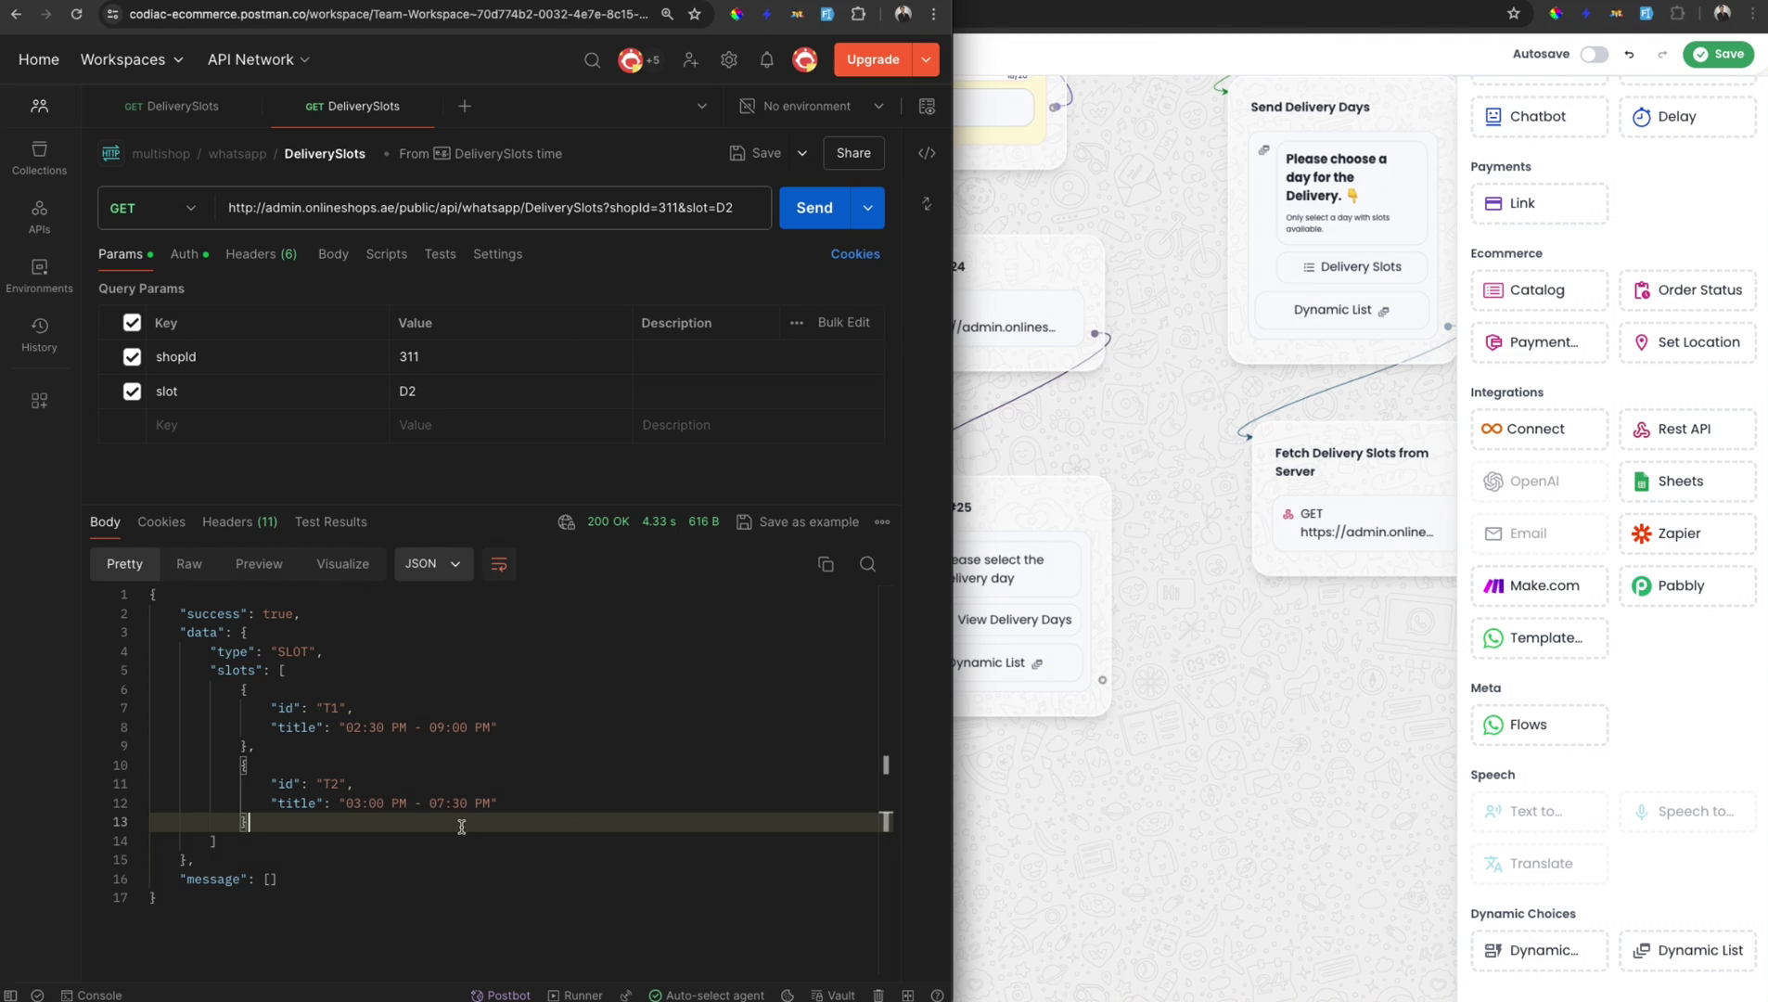
pyautogui.press('Down')
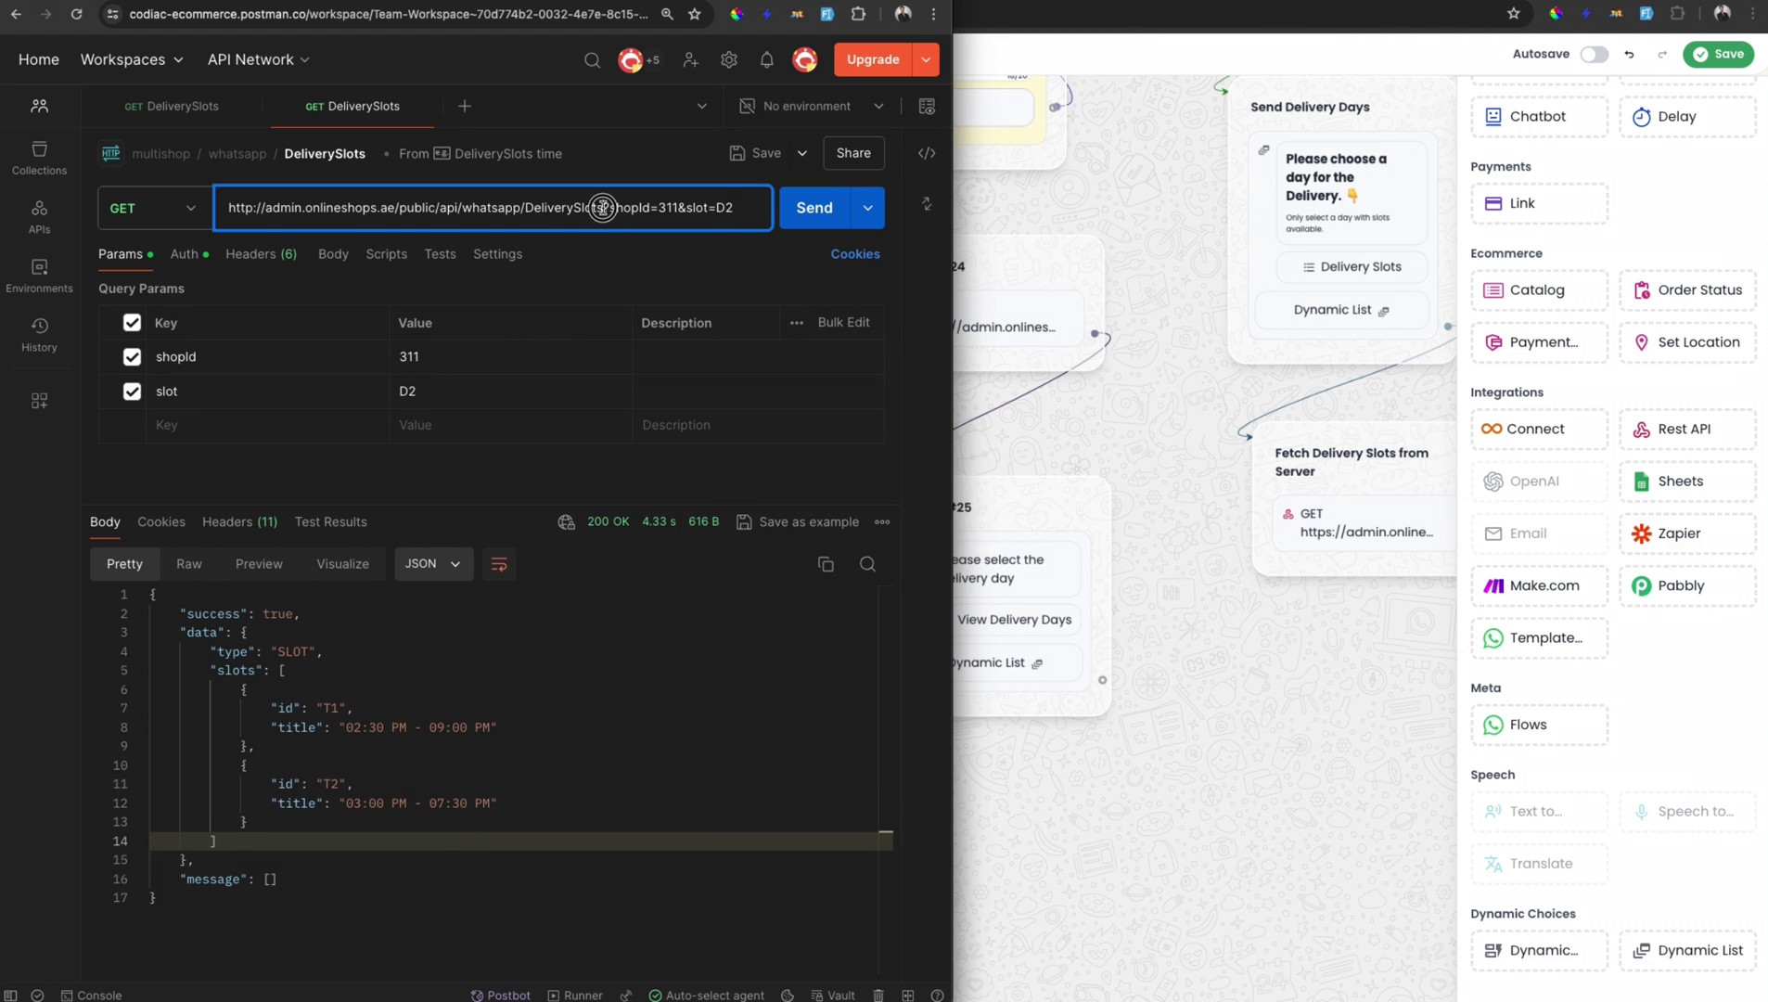
pyautogui.moveTo(607, 208); pyautogui.dragTo(189, 210)
pyautogui.hotkey('ctrl', 'c')
# Step: Add a Rest API step as Group #26 below Group #25
pyautogui.click(1674, 432)
pyautogui.moveTo(1673, 431); pyautogui.dragTo(997, 769)
pyautogui.scroll(-2, 1112, 633)
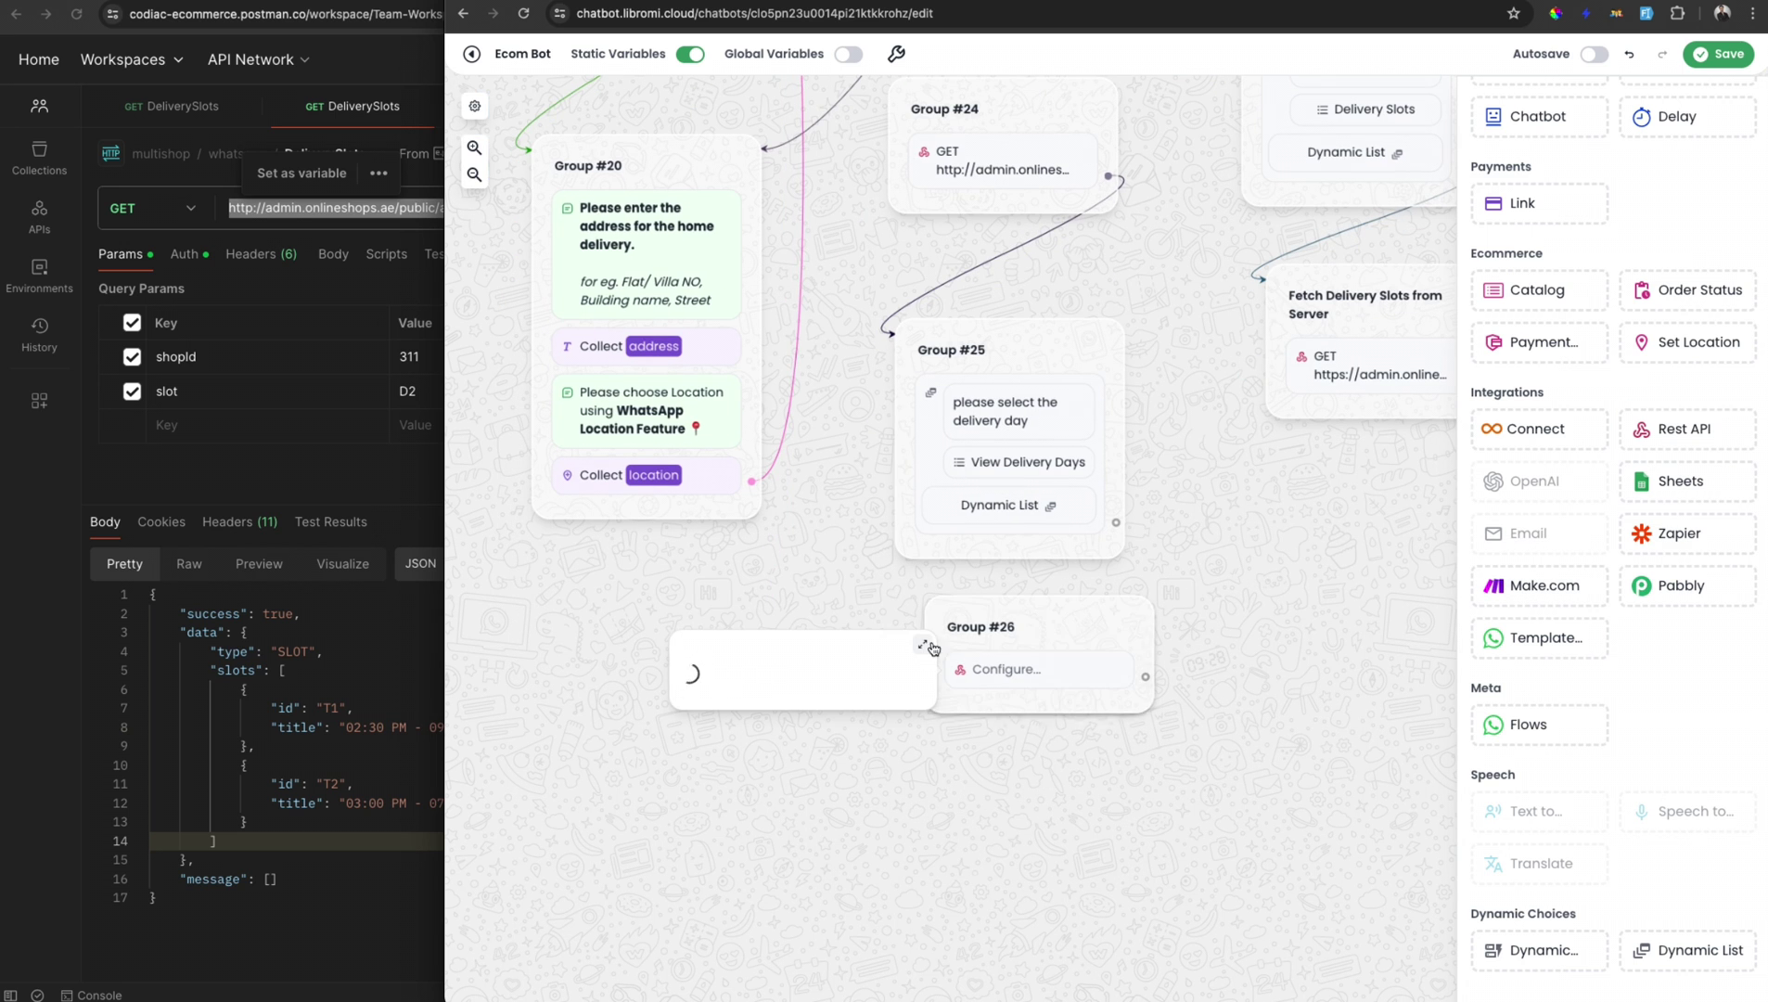
# Step: Point Group #26's request at the DeliverySlots URL and enable advanced query parameters
pyautogui.click(932, 644)
pyautogui.click(963, 144)
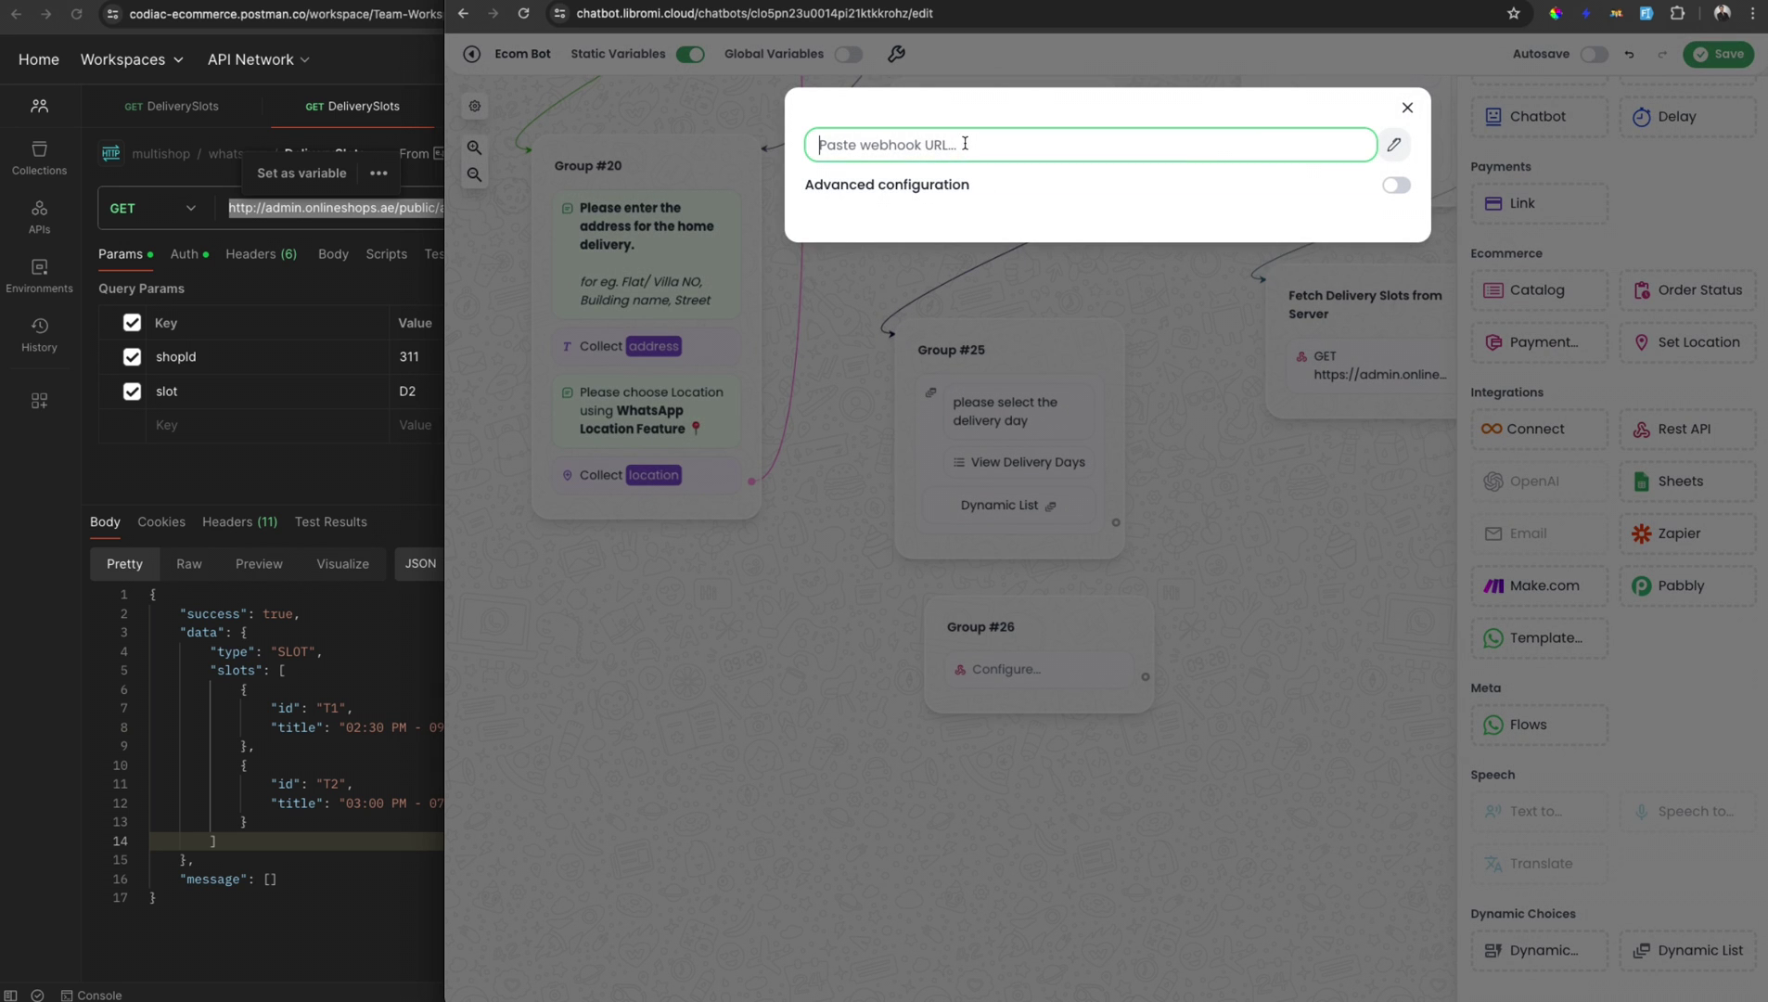
pyautogui.hotkey('ctrl', 'v')
pyautogui.click(1397, 186)
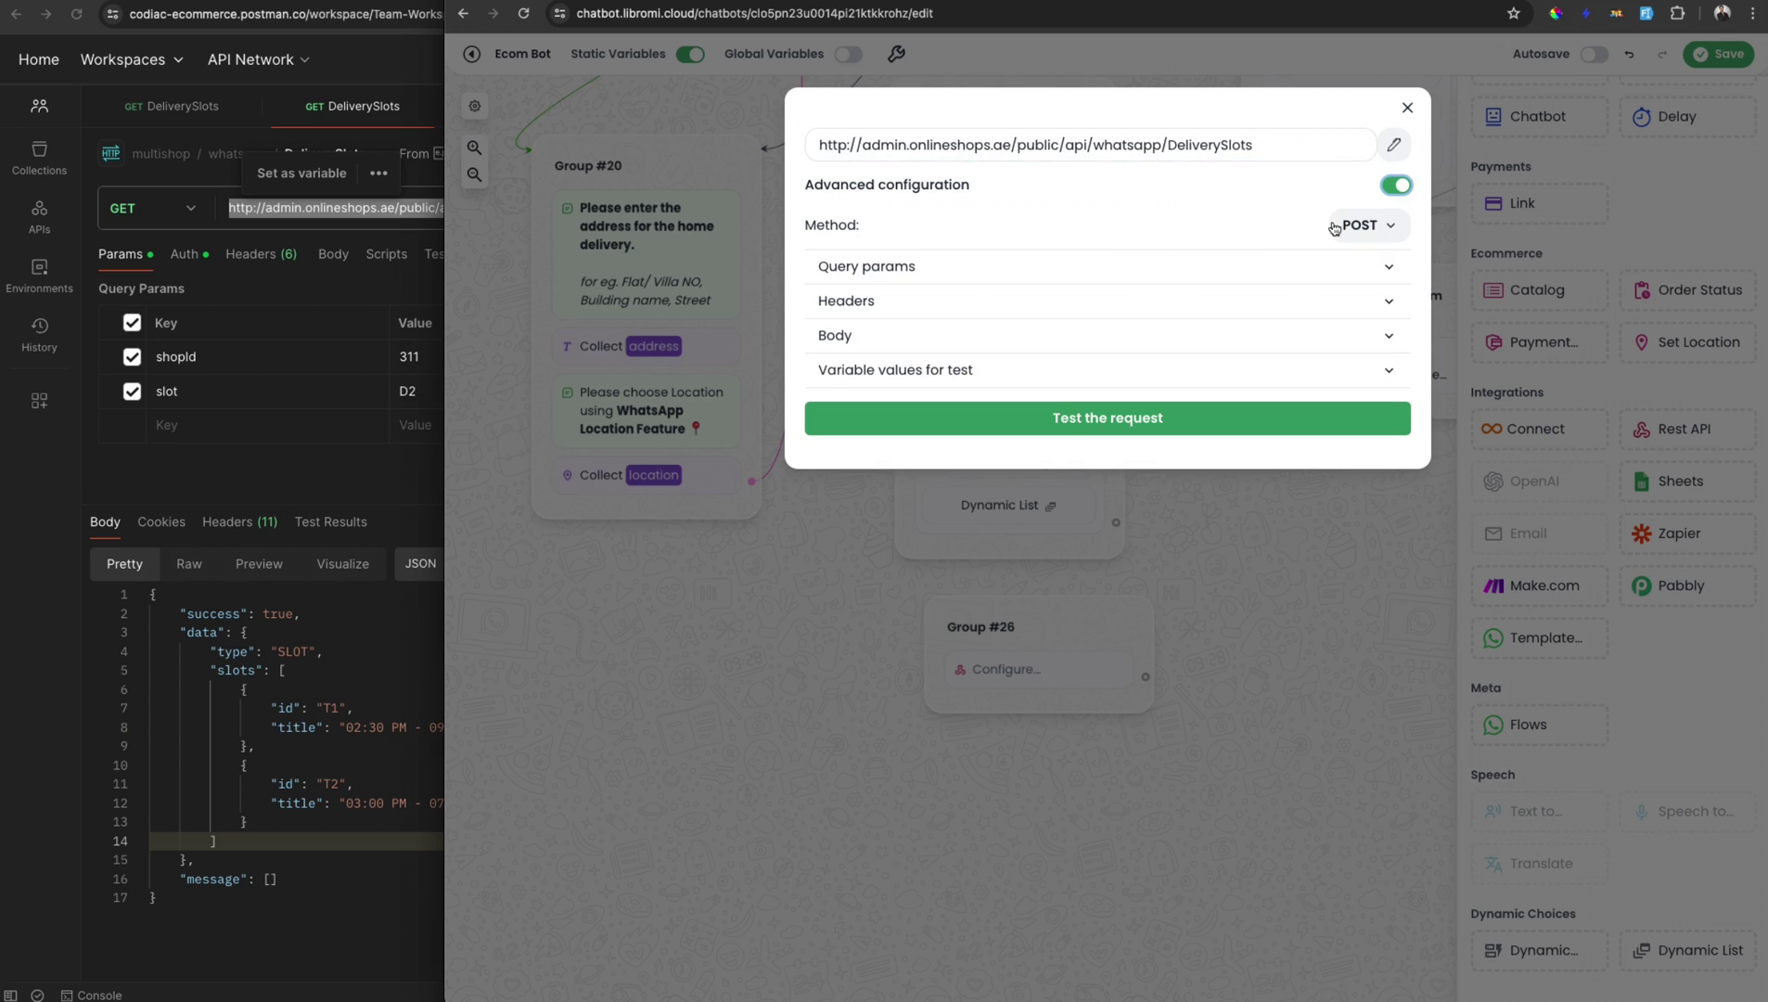
pyautogui.click(997, 275)
pyautogui.click(981, 303)
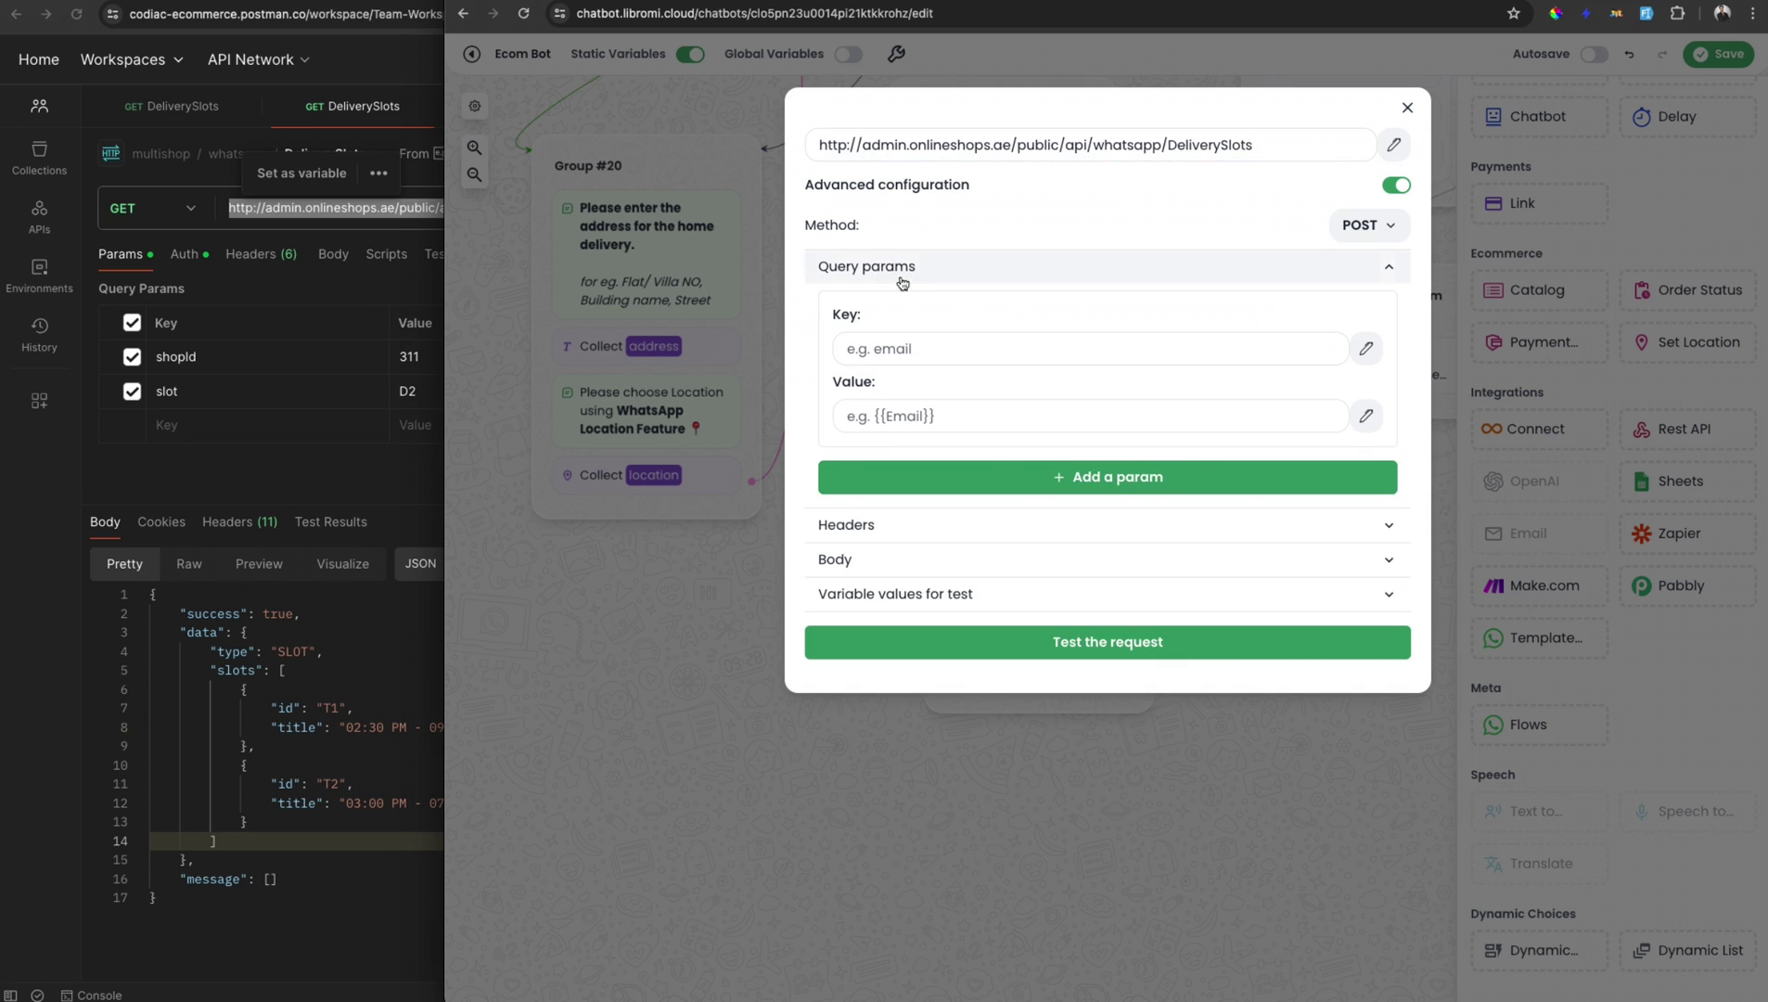
# Step: Add the query parameter shopId=311, copying the name from Postman
pyautogui.click(416, 306)
pyautogui.moveTo(601, 209); pyautogui.dragTo(651, 210)
pyautogui.hotkey('ctrl', 'c')
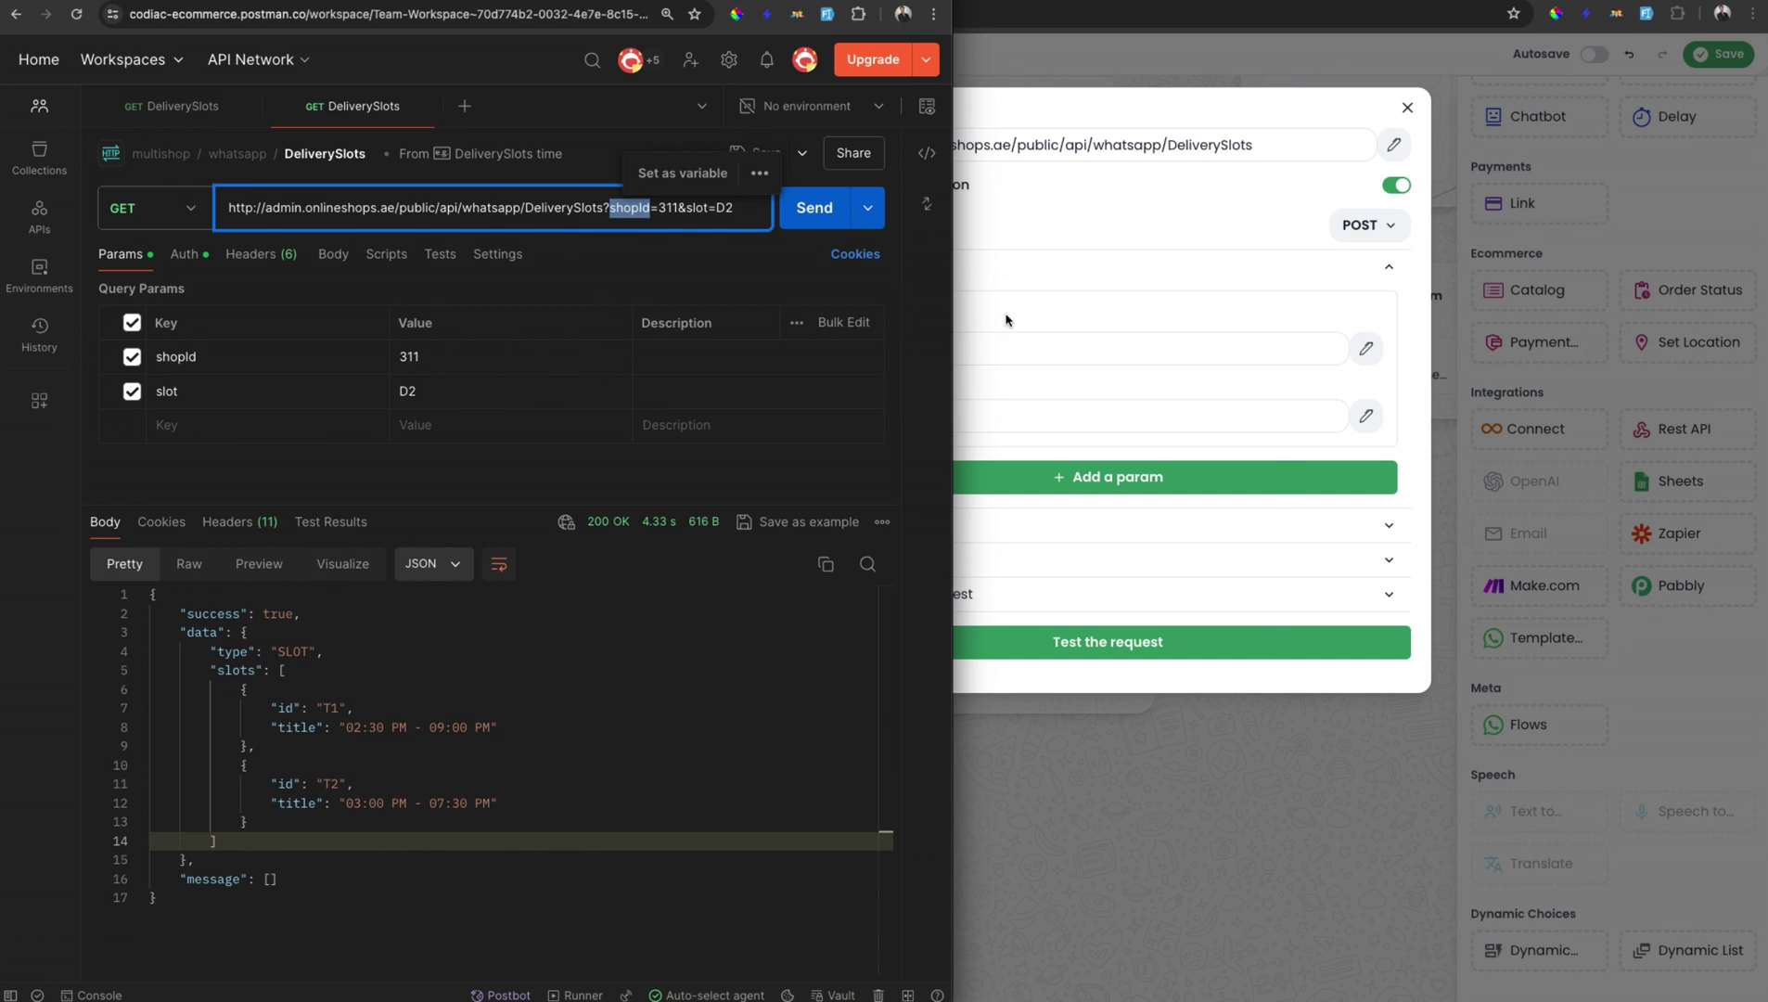
pyautogui.click(1033, 349)
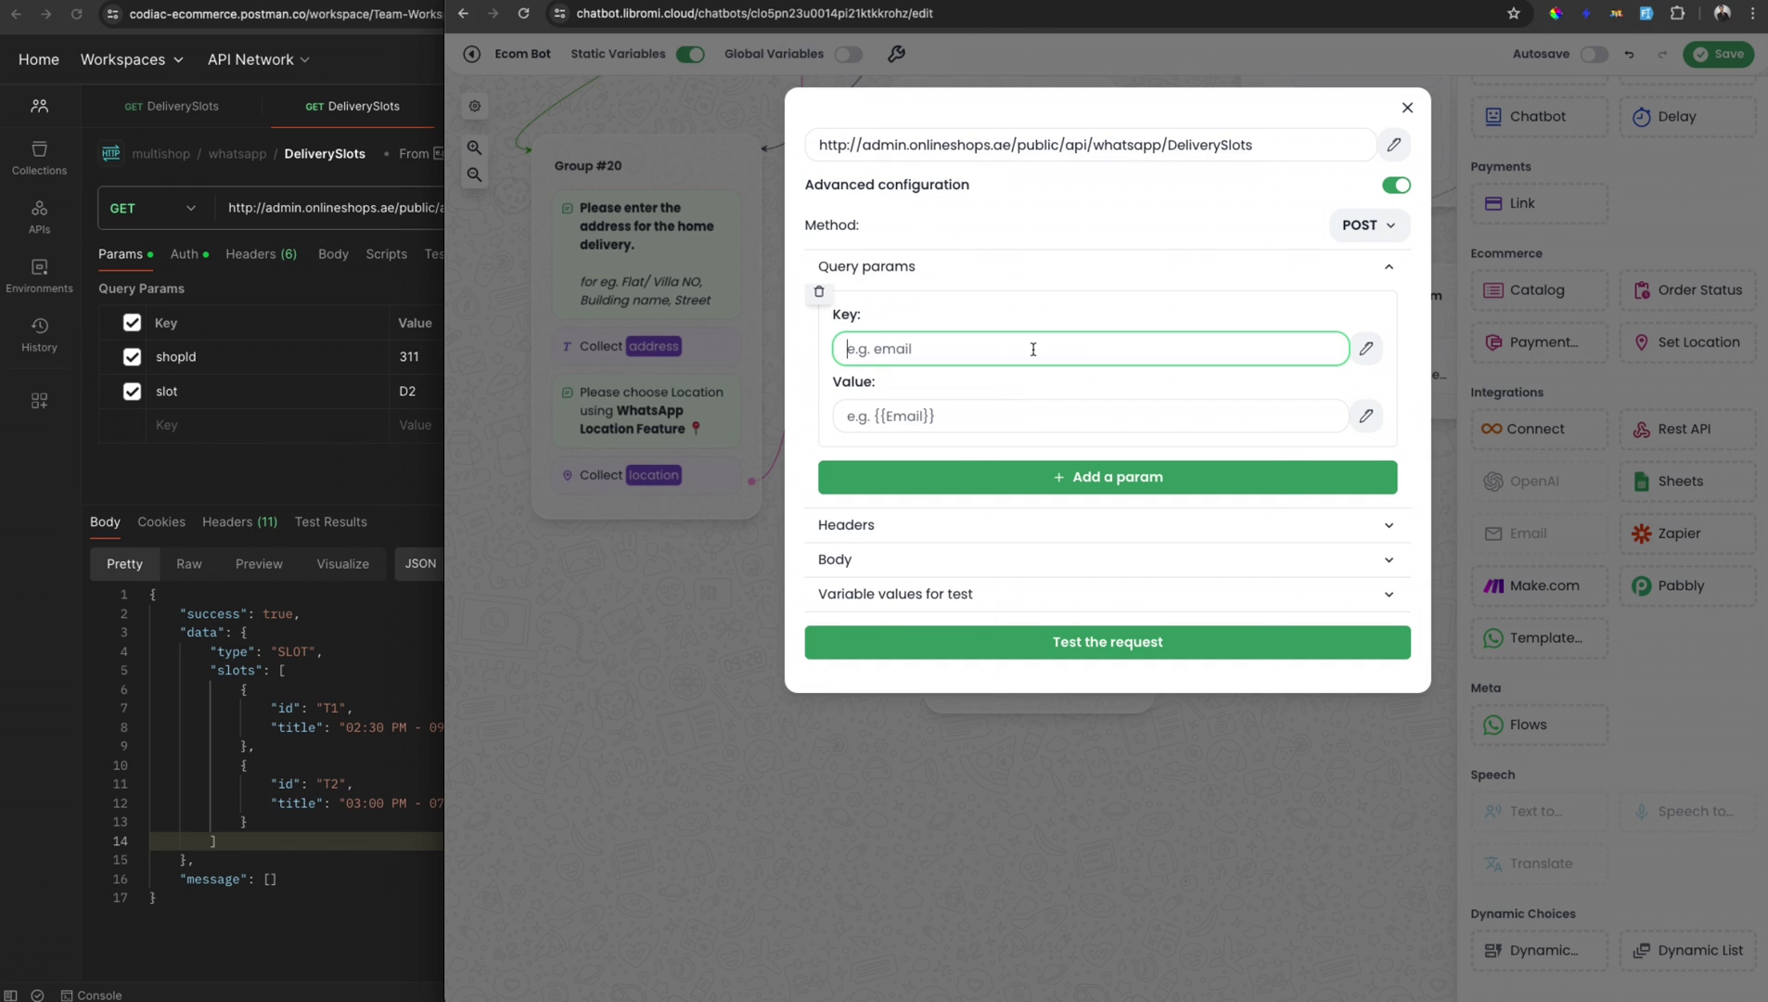
pyautogui.hotkey('ctrl', 'v')
pyautogui.click(932, 408)
pyautogui.write('311')
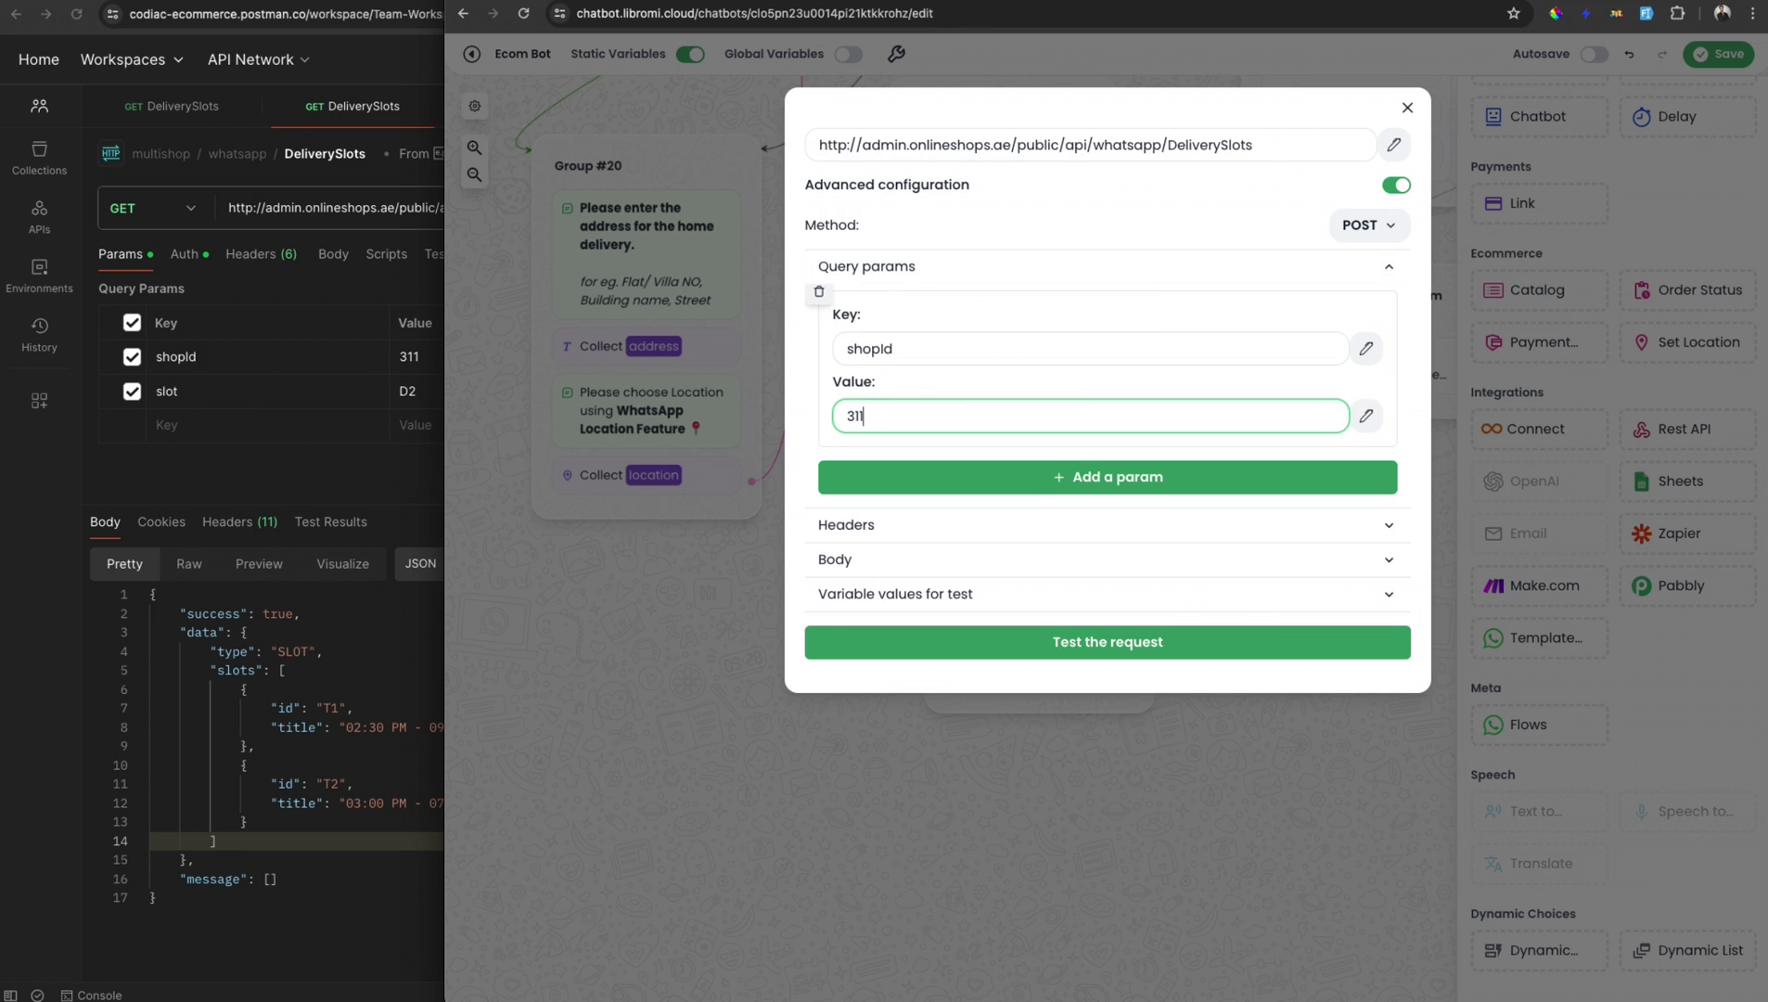
# Step: Add a second query parameter, slot, set to {{selectedDayIdExample}}
pyautogui.click(955, 476)
pyautogui.click(392, 195)
pyautogui.doubleClick(629, 207)
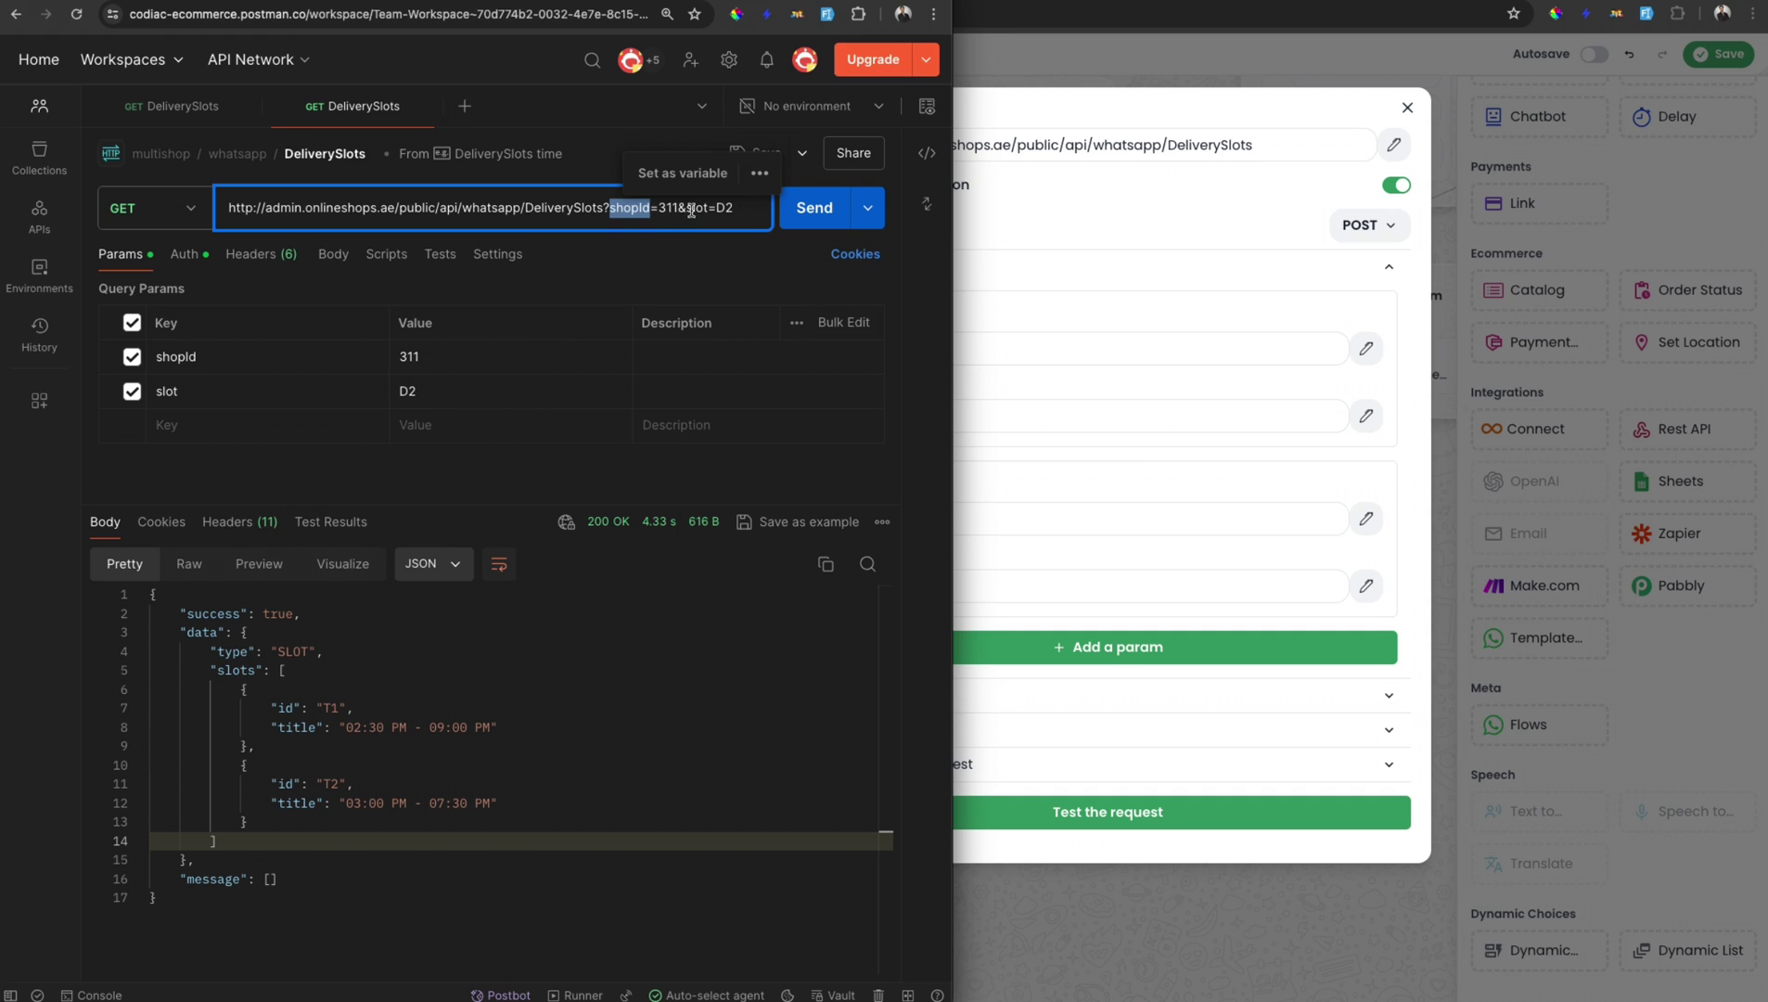
pyautogui.doubleClick(698, 207)
pyautogui.click(1014, 469)
pyautogui.click(932, 519)
pyautogui.write('slot')
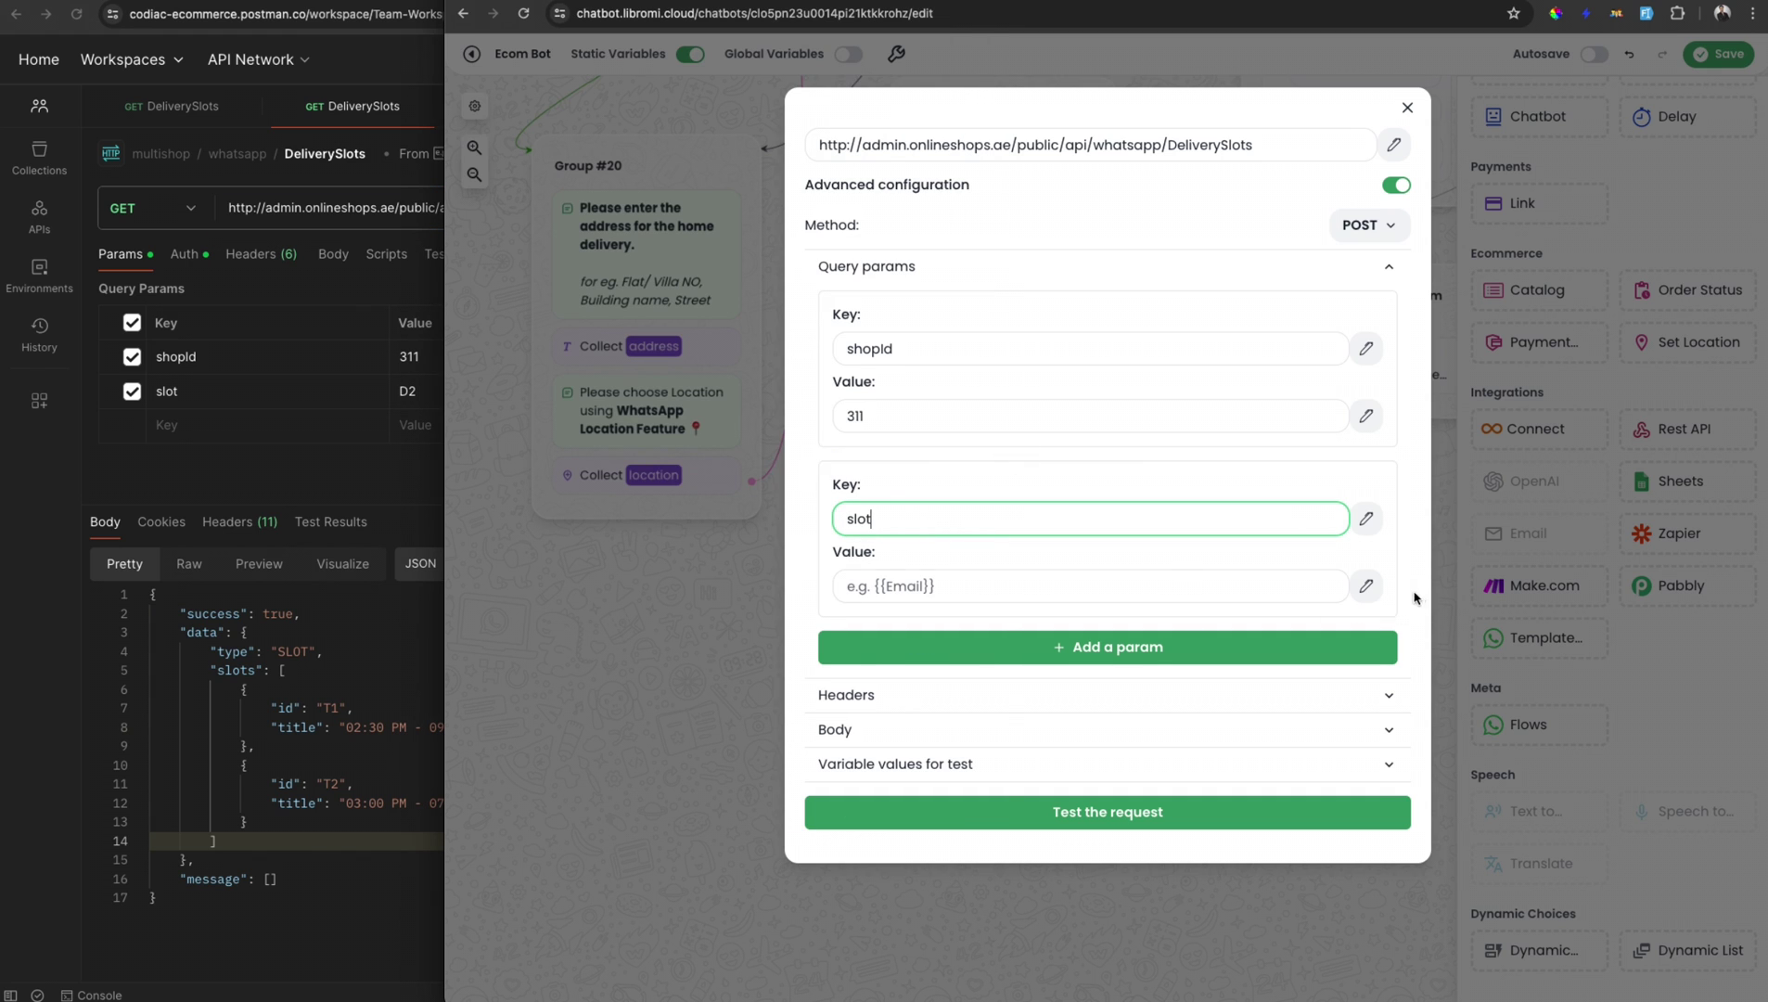
pyautogui.click(1366, 586)
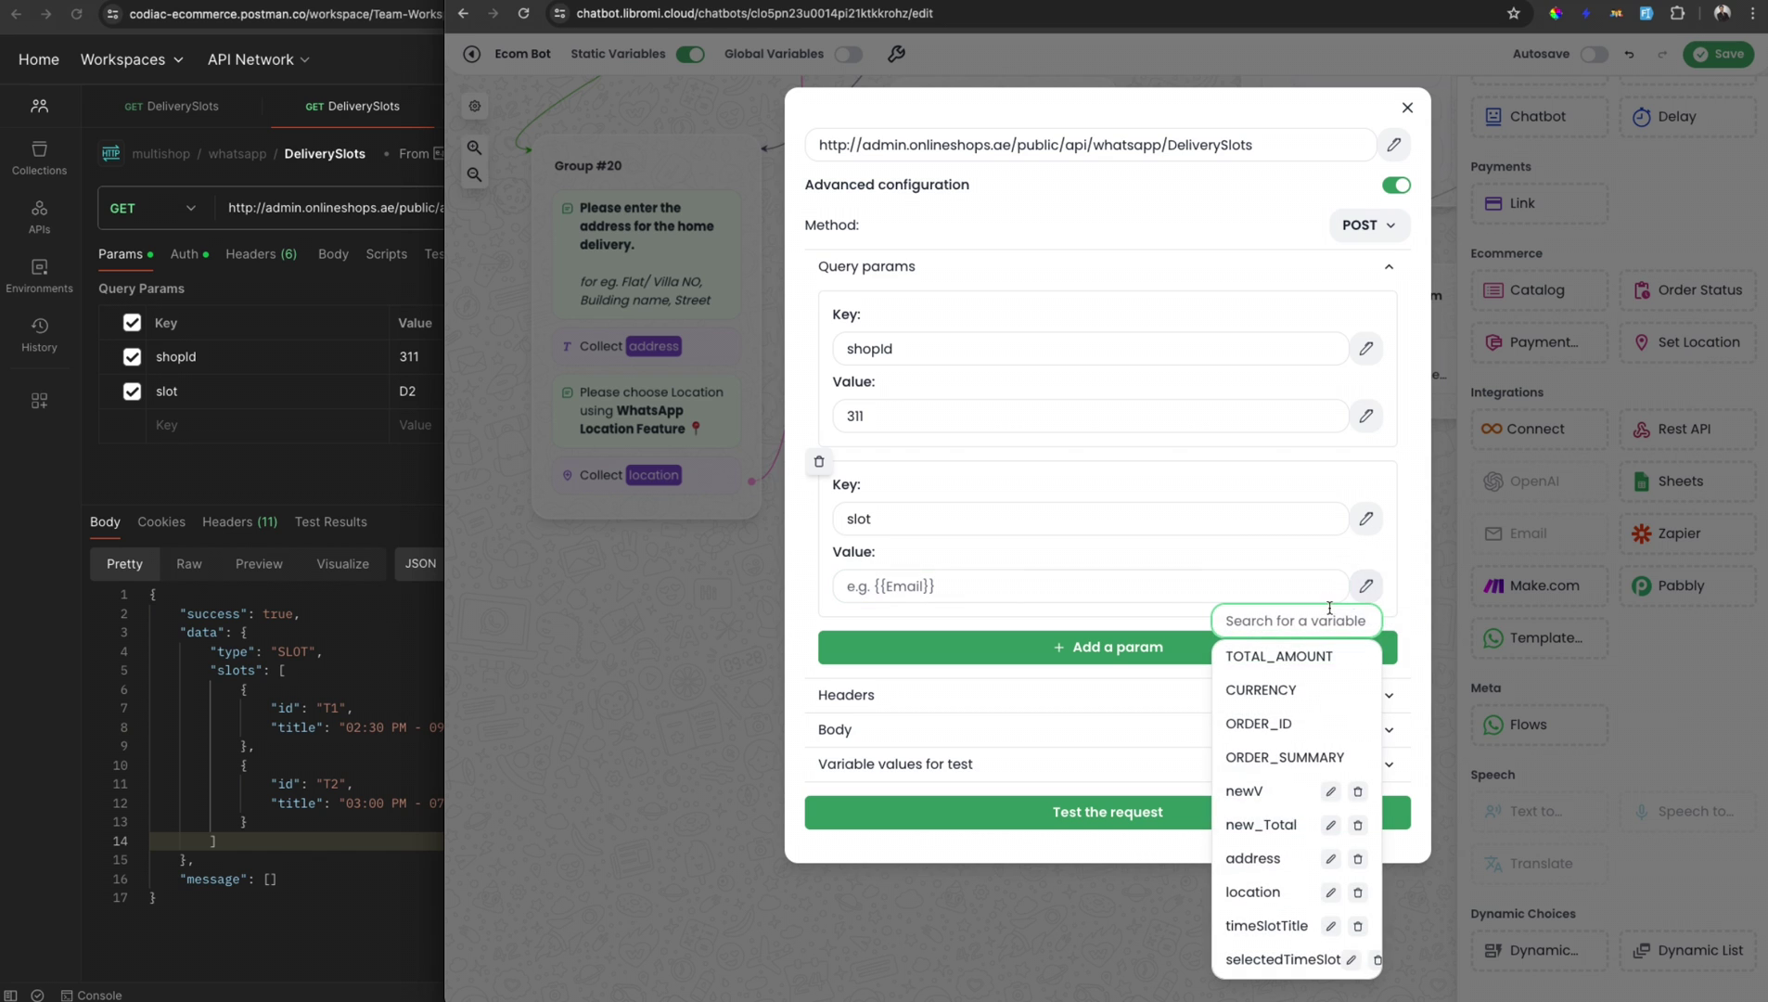
pyautogui.write('select')
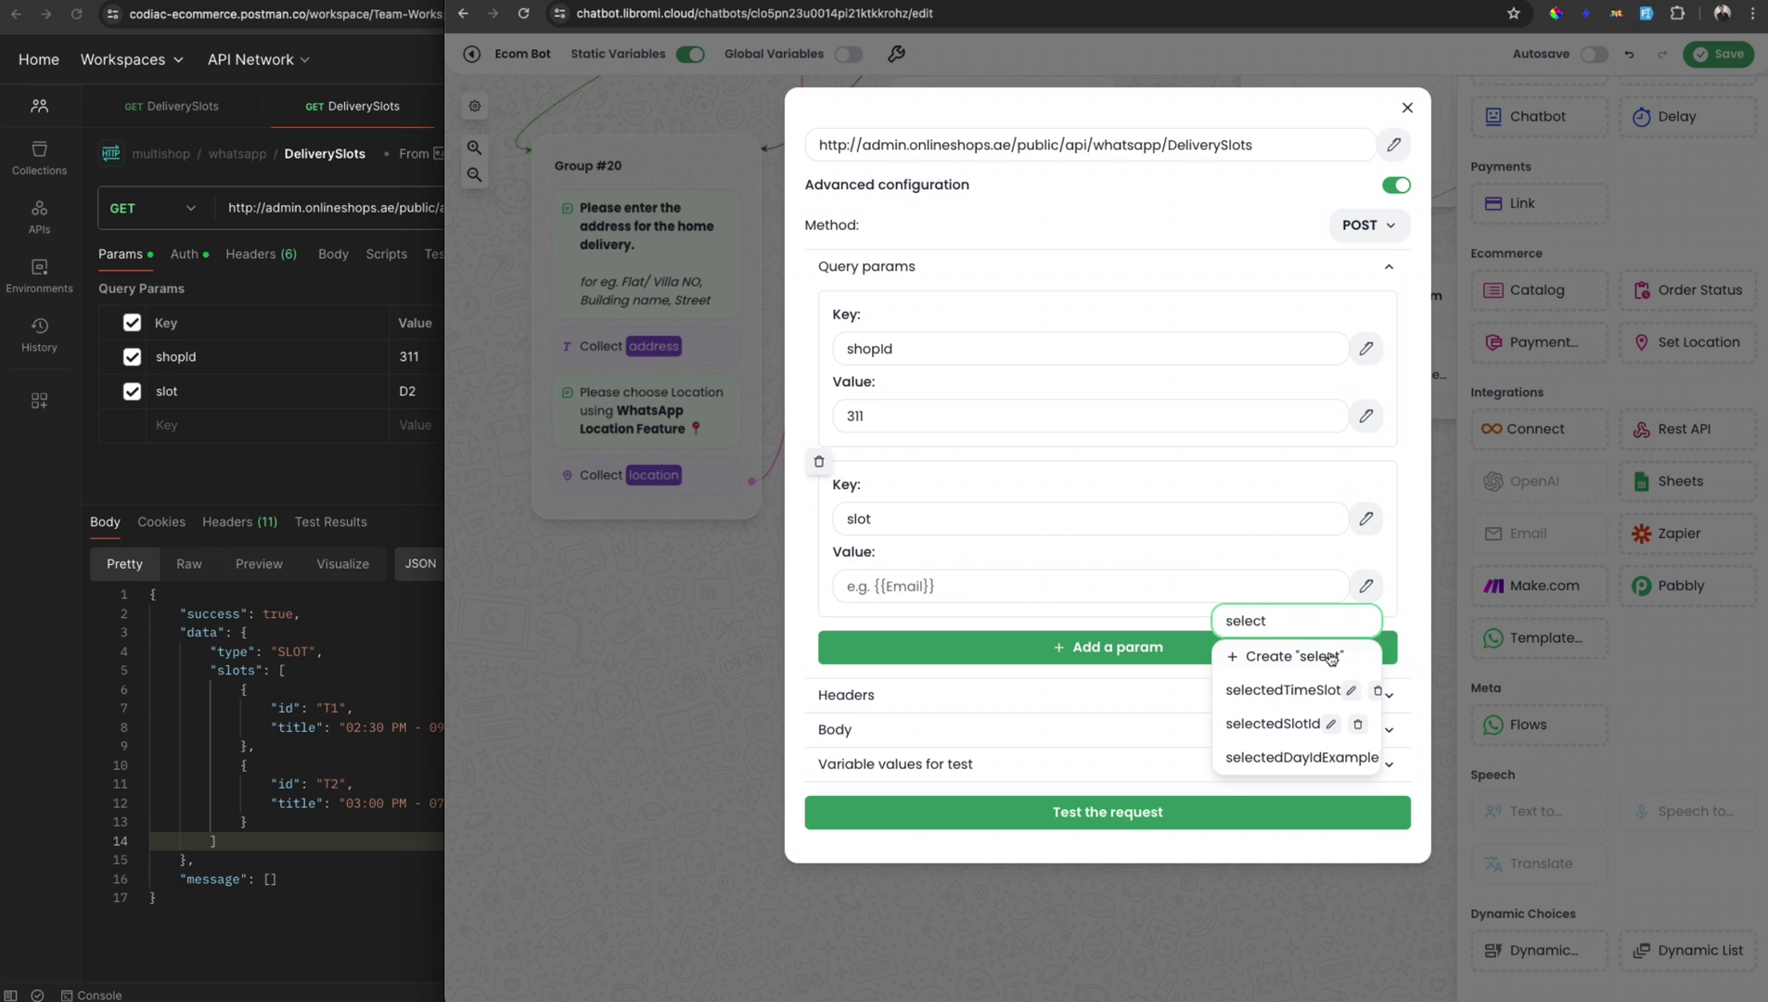
pyautogui.click(1301, 757)
pyautogui.click(412, 384)
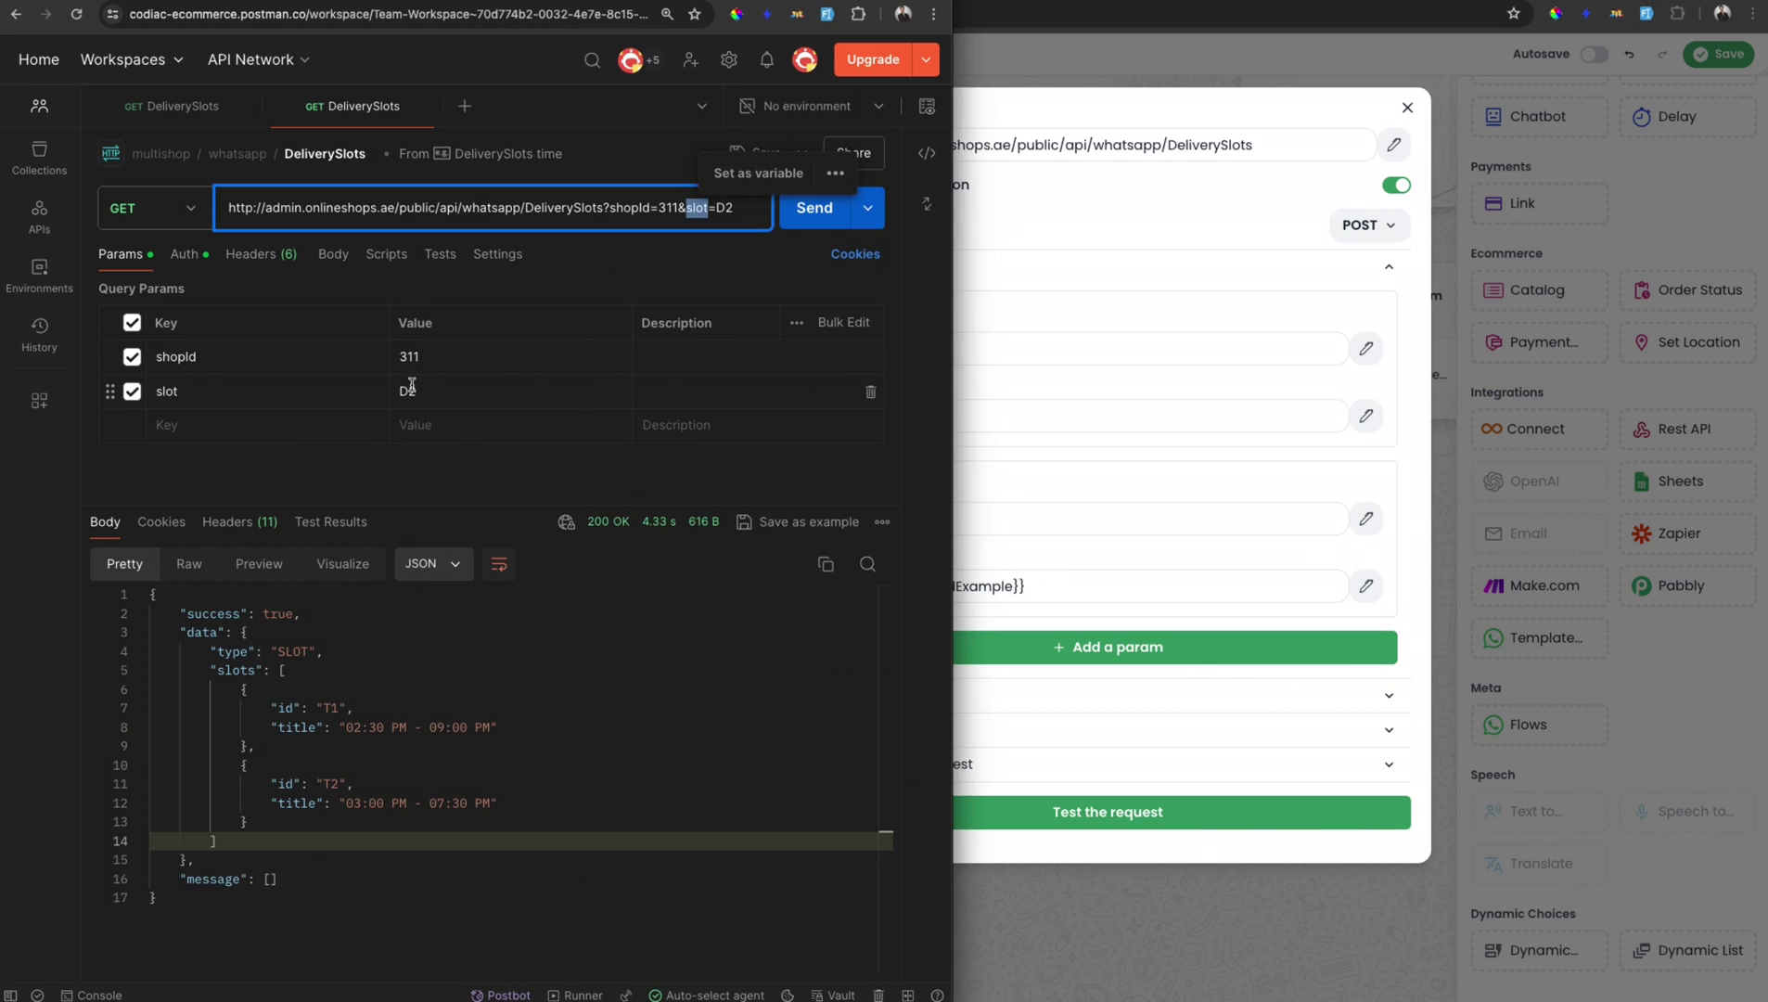
pyautogui.click(1067, 525)
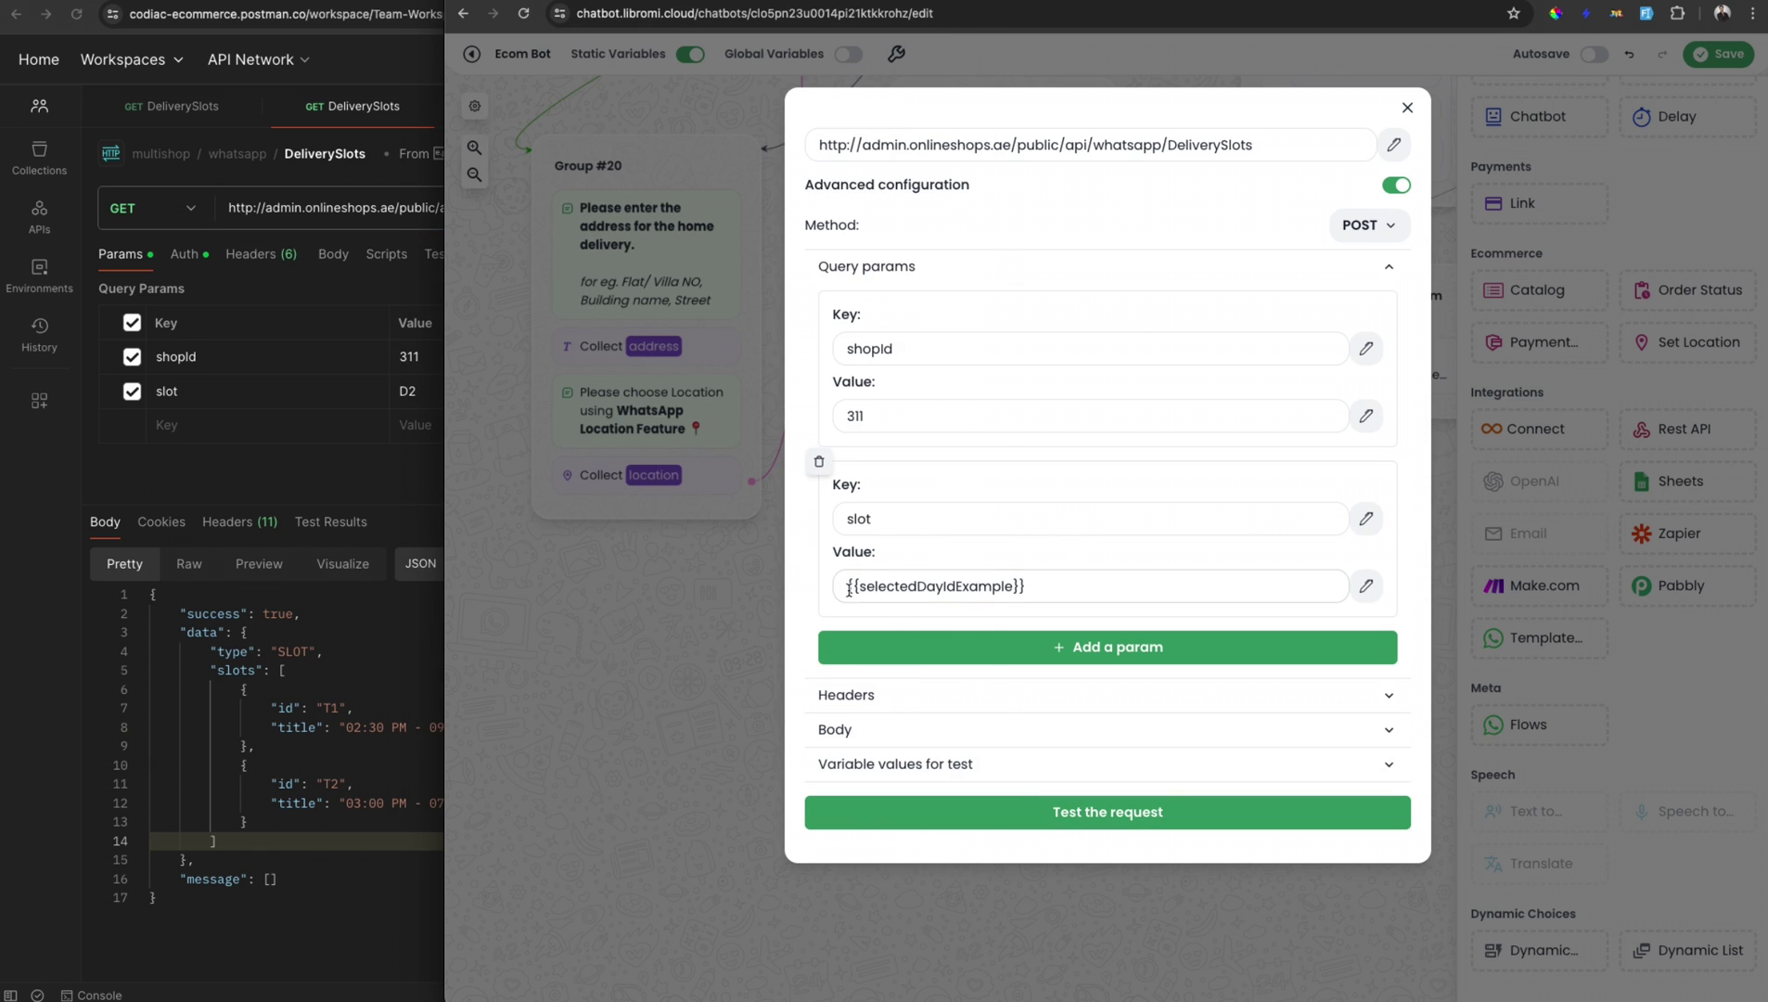
# Step: Test the request with selectedDayIdExample = D2, getting status 200 with slots T1 and T2
pyautogui.click(886, 770)
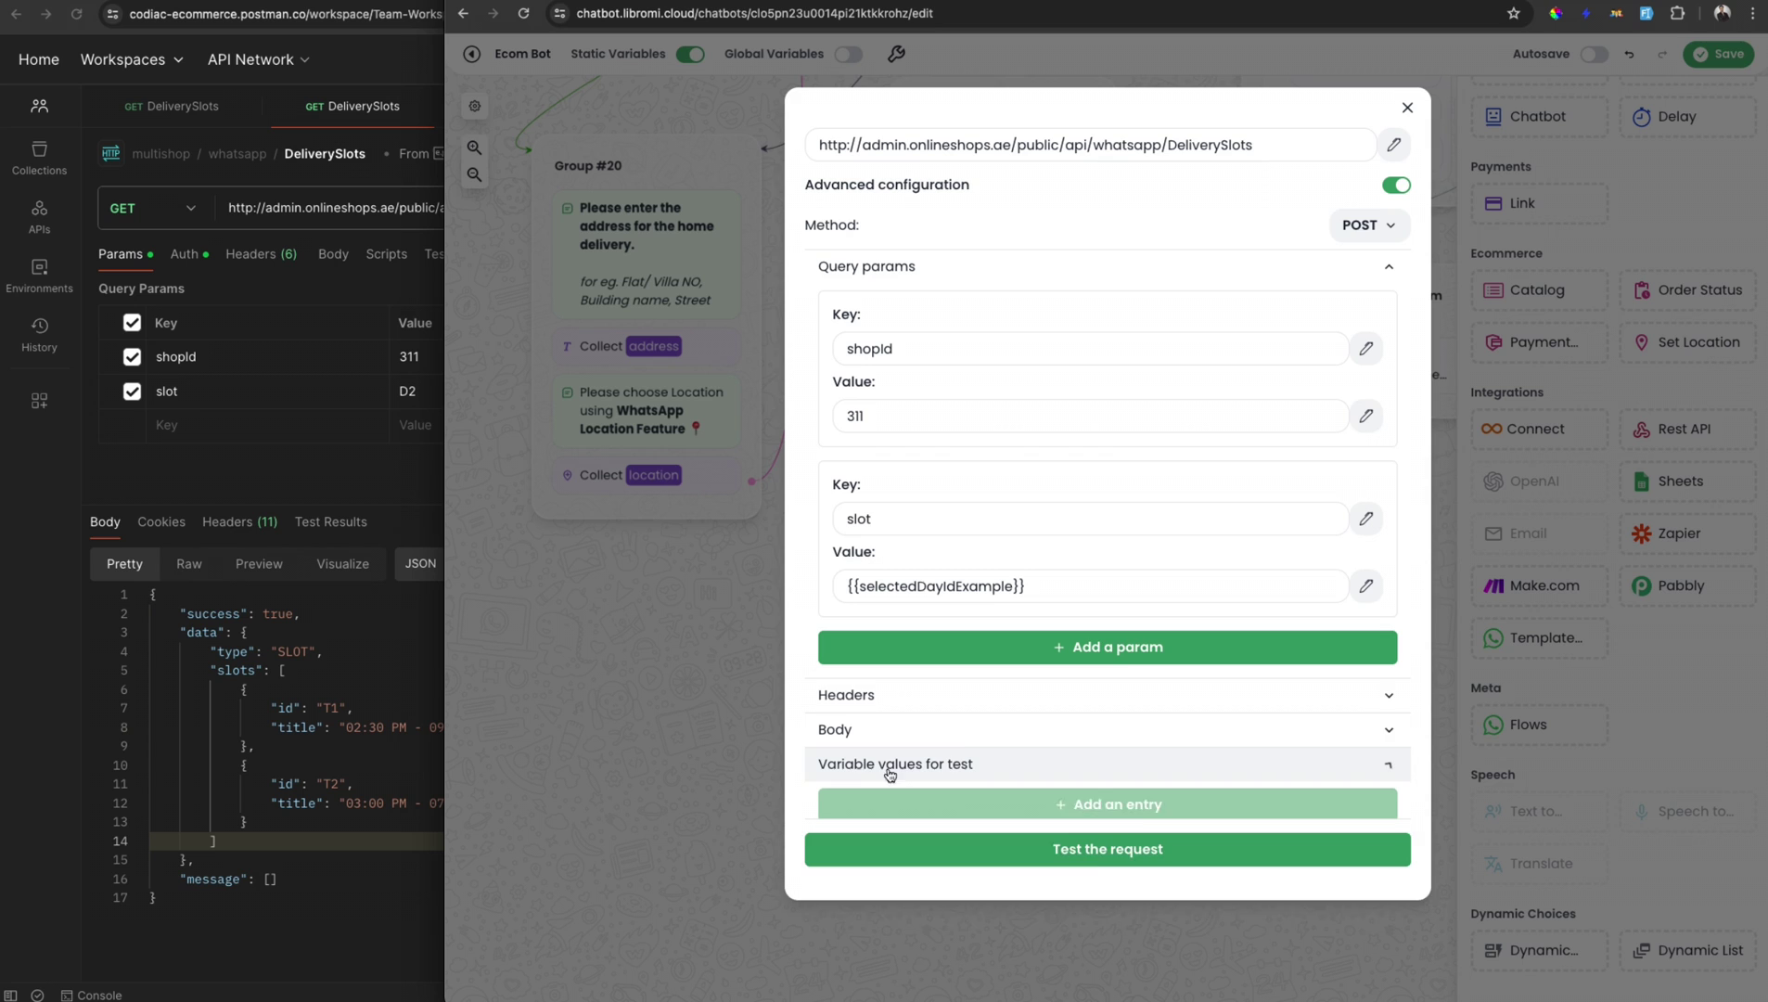
pyautogui.click(1026, 803)
pyautogui.write('selec')
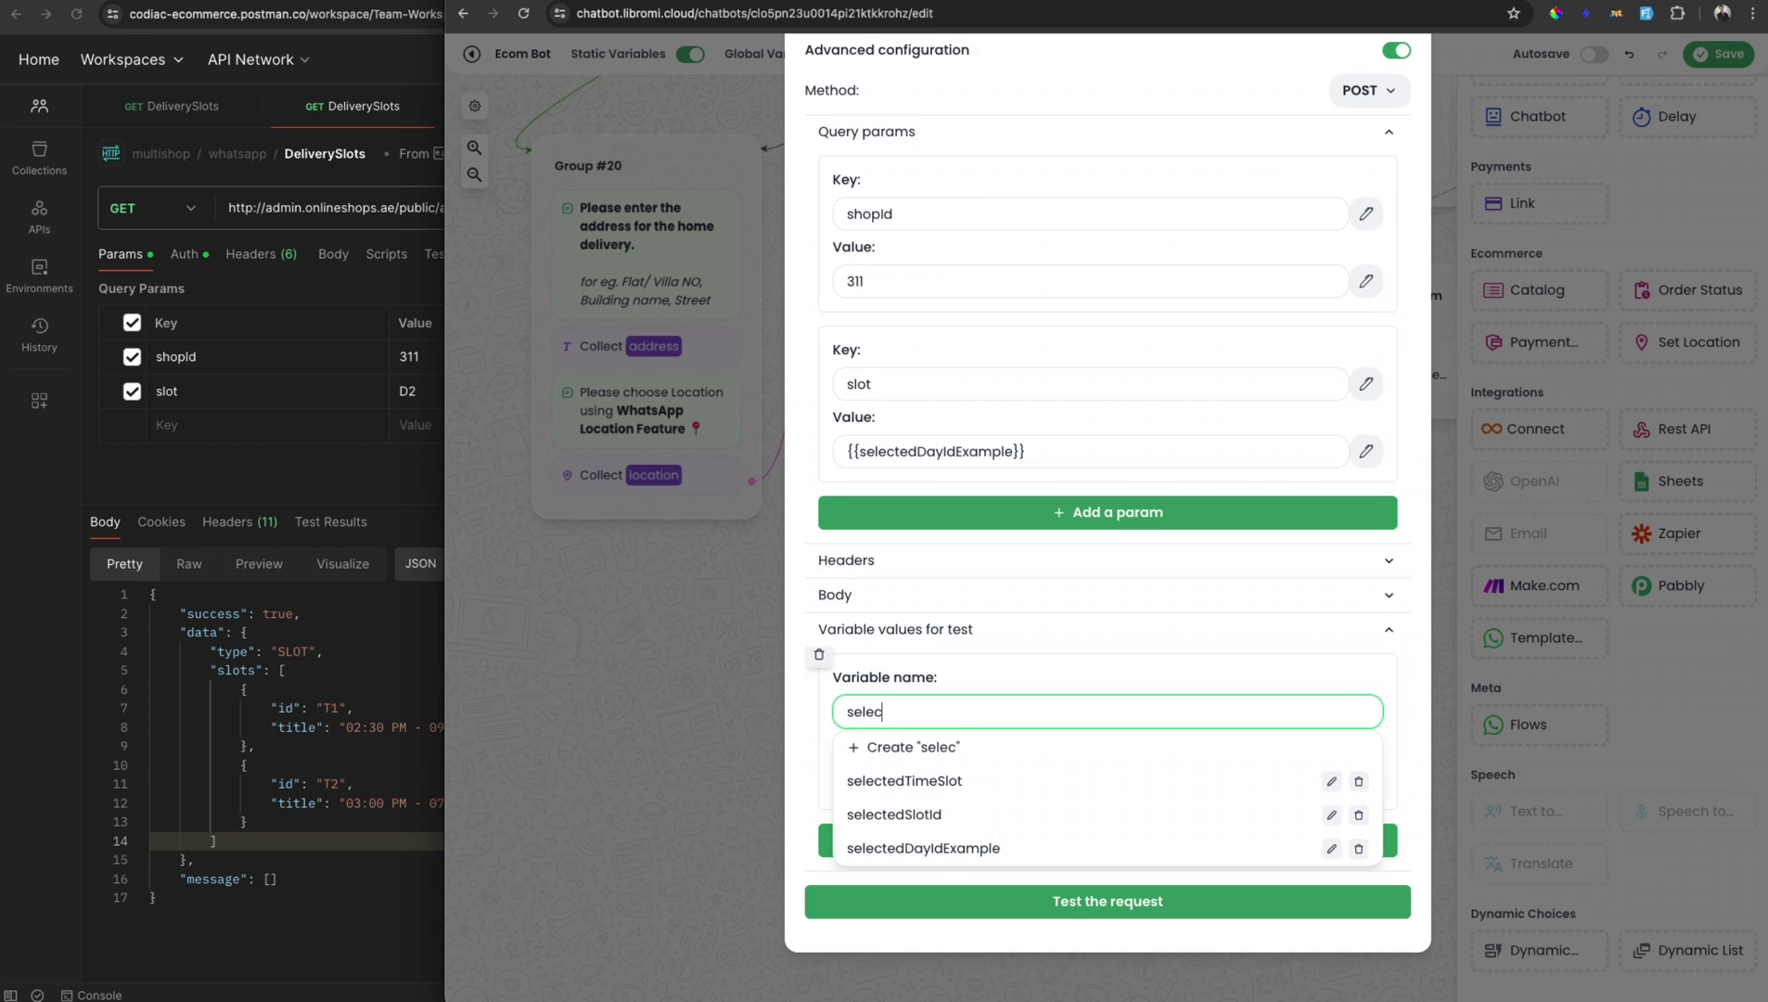
pyautogui.click(958, 848)
pyautogui.click(923, 775)
pyautogui.write('D2')
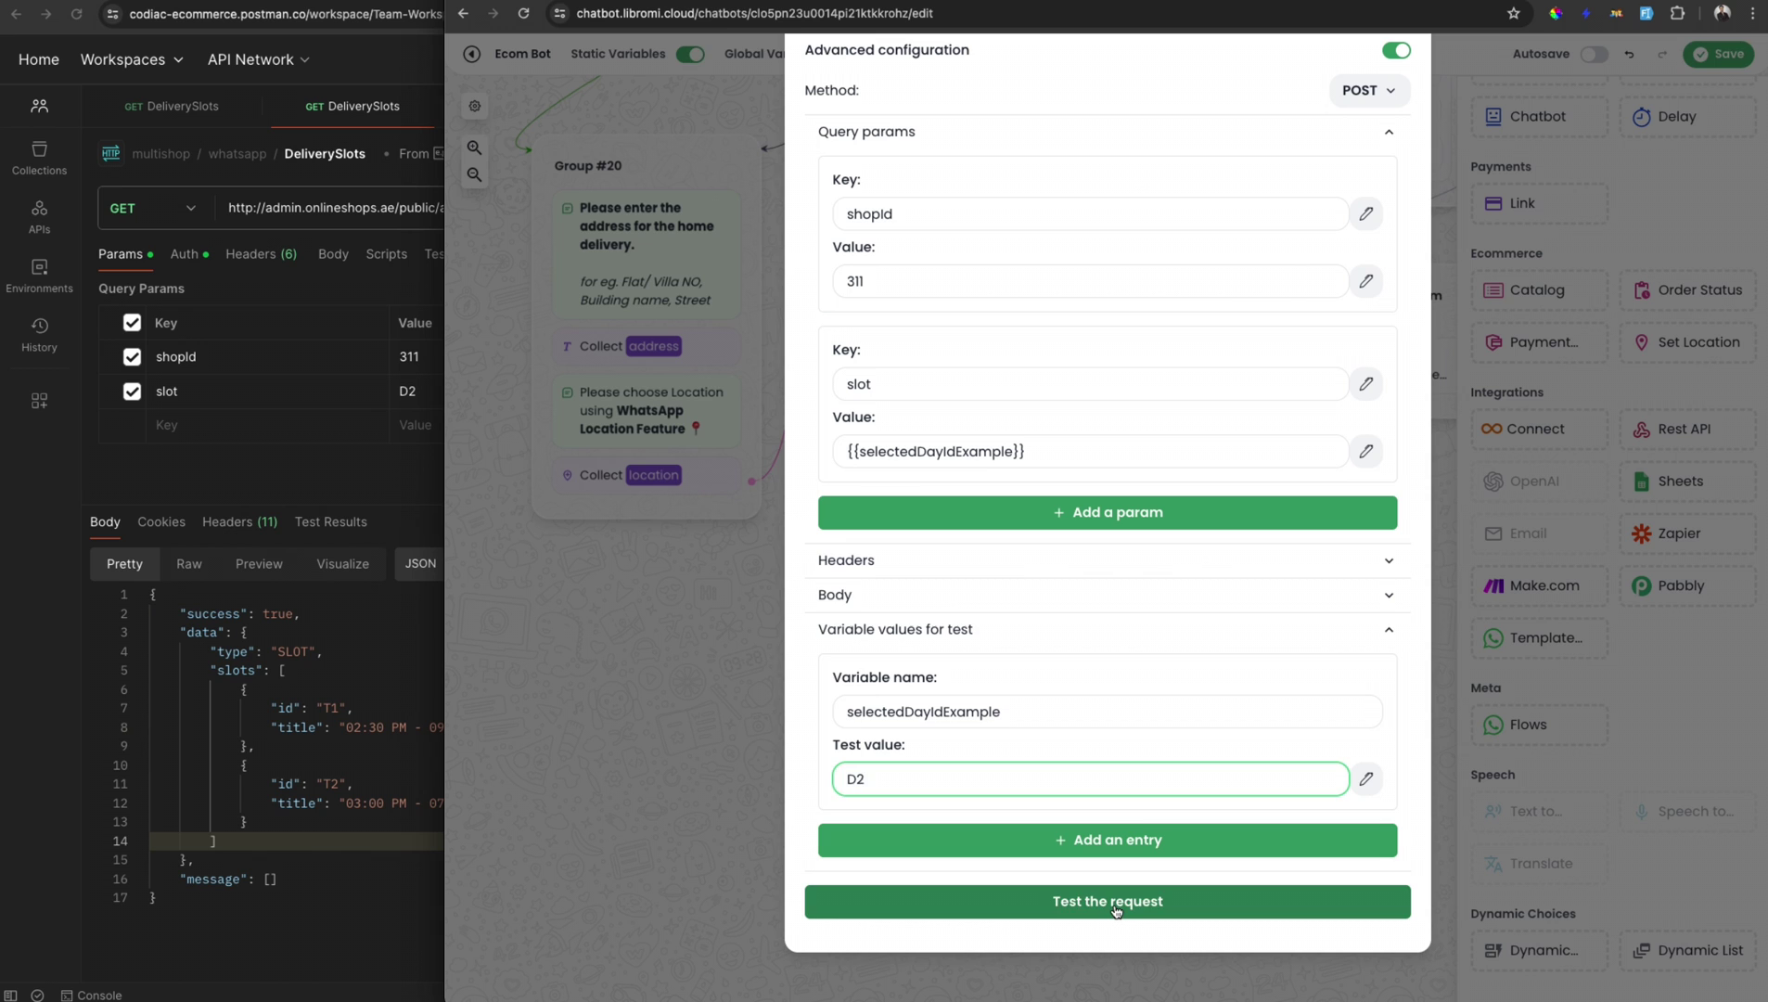
pyautogui.click(1113, 900)
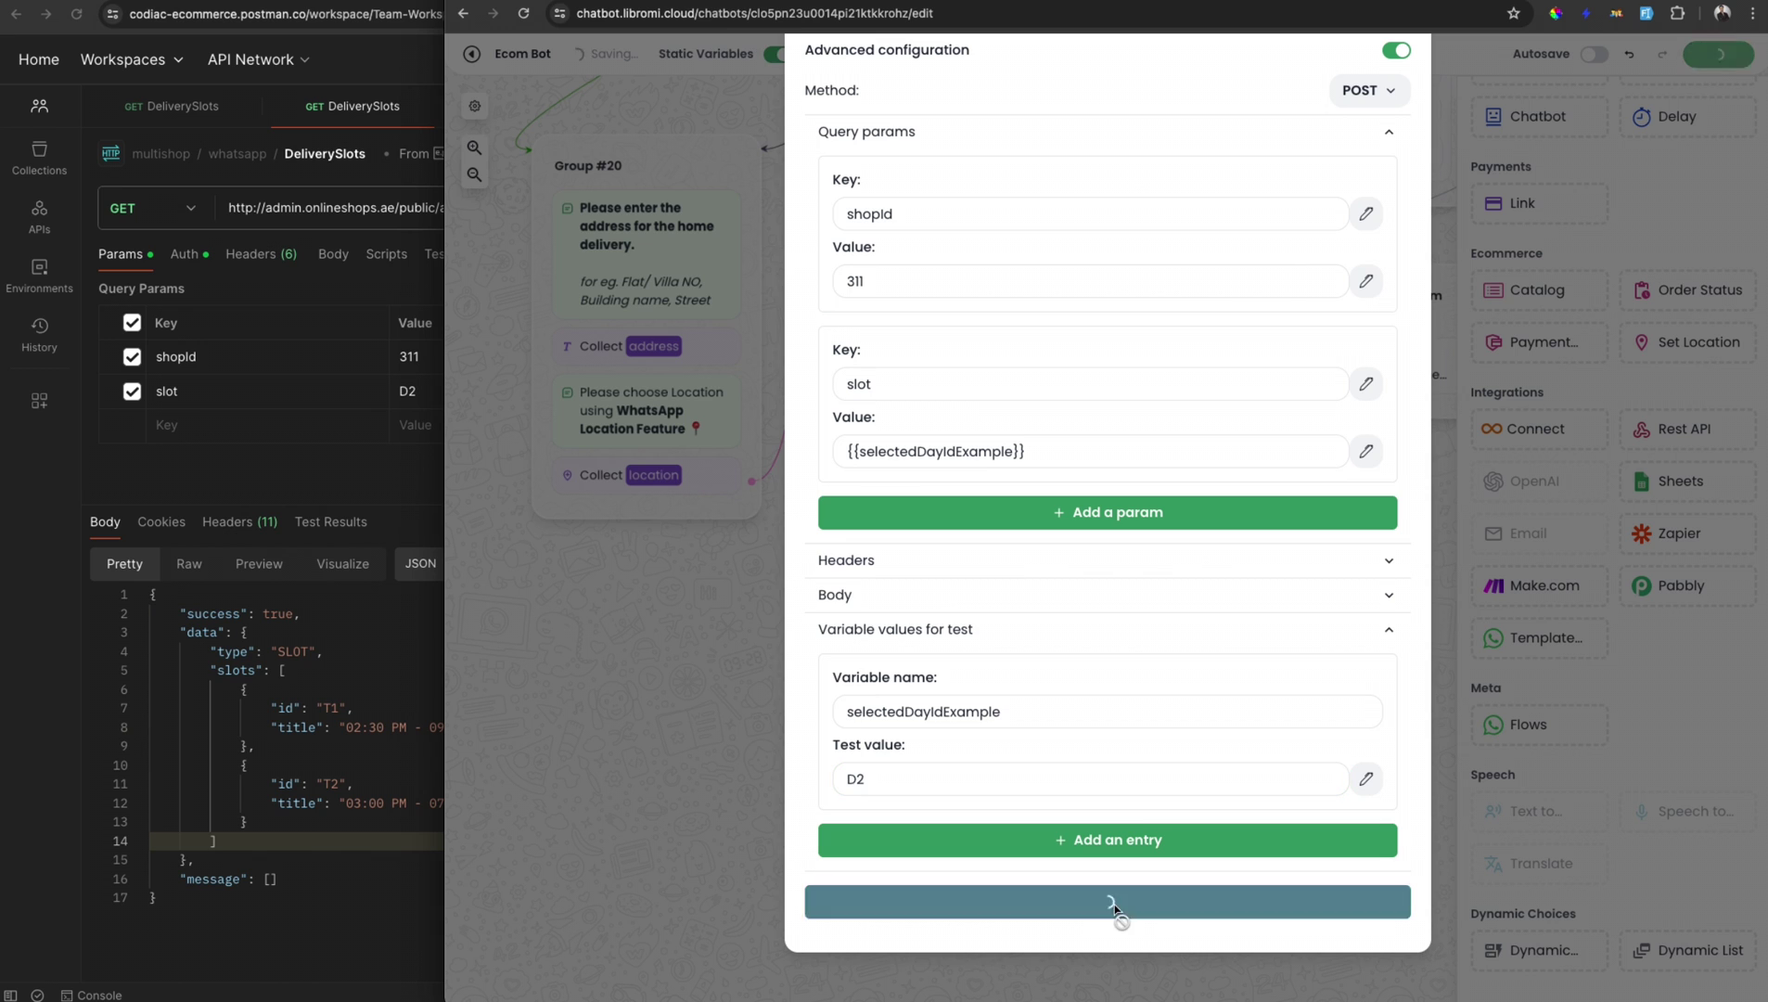
pyautogui.click(364, 640)
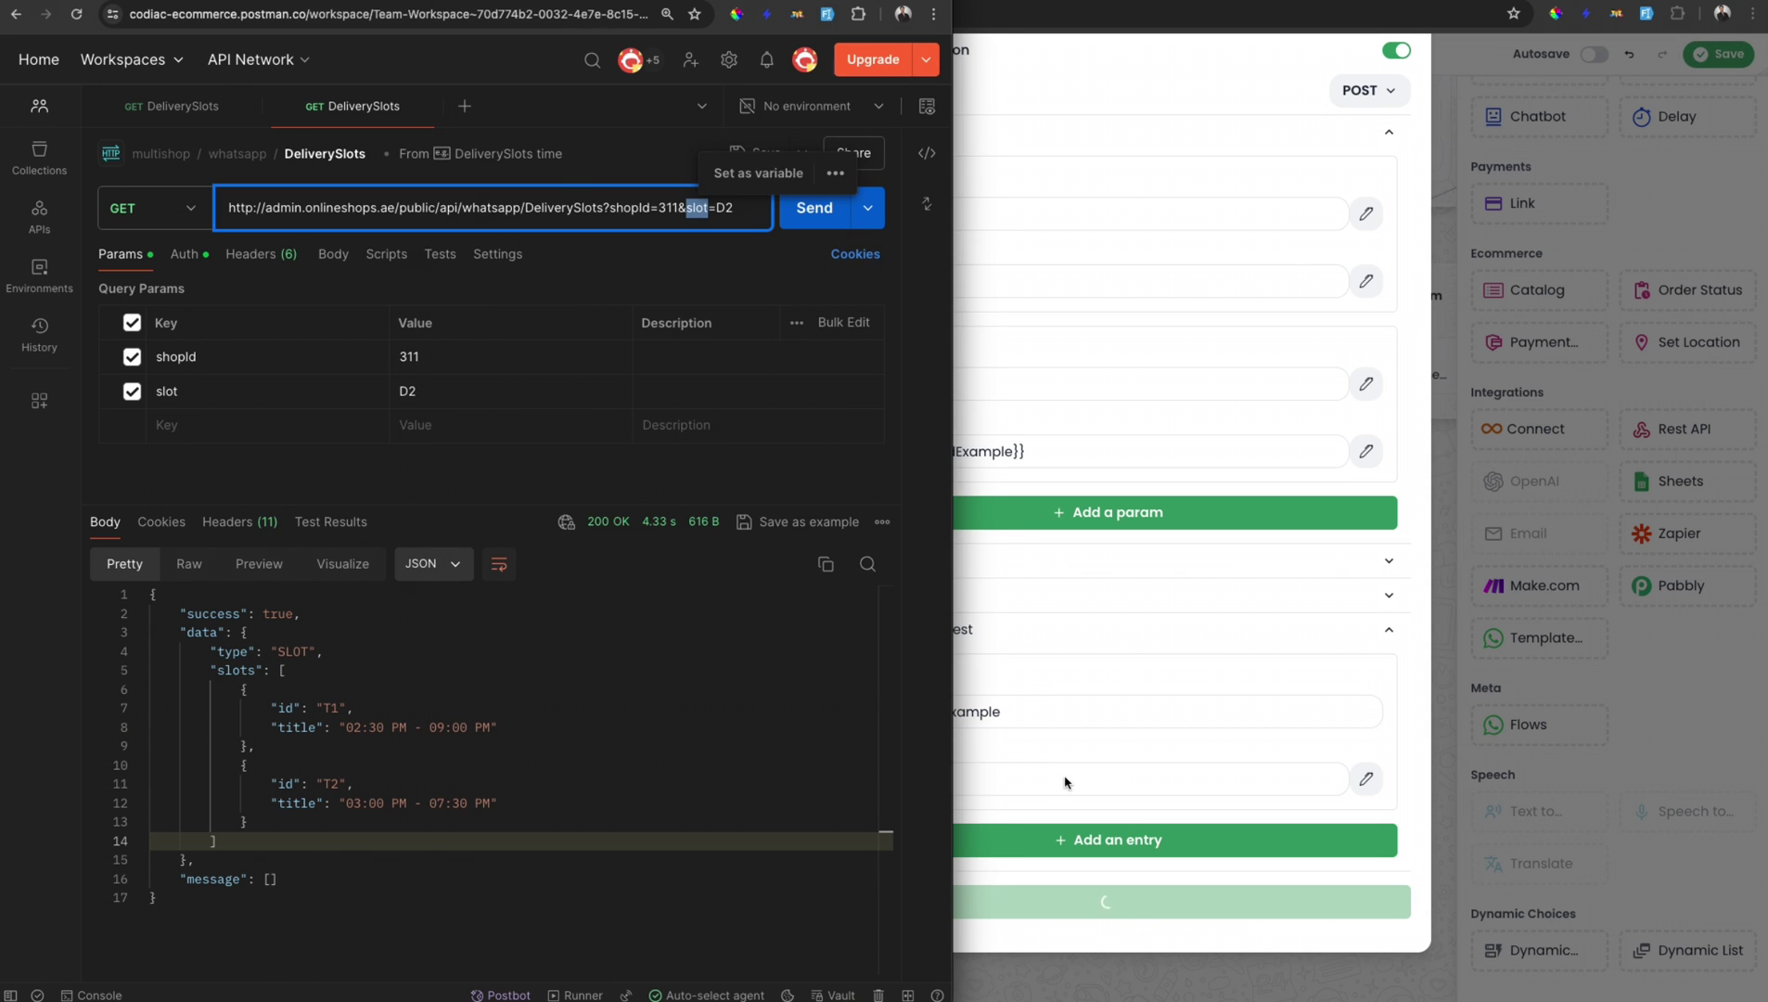
pyautogui.click(1113, 747)
pyautogui.scroll(-4, 1056, 799)
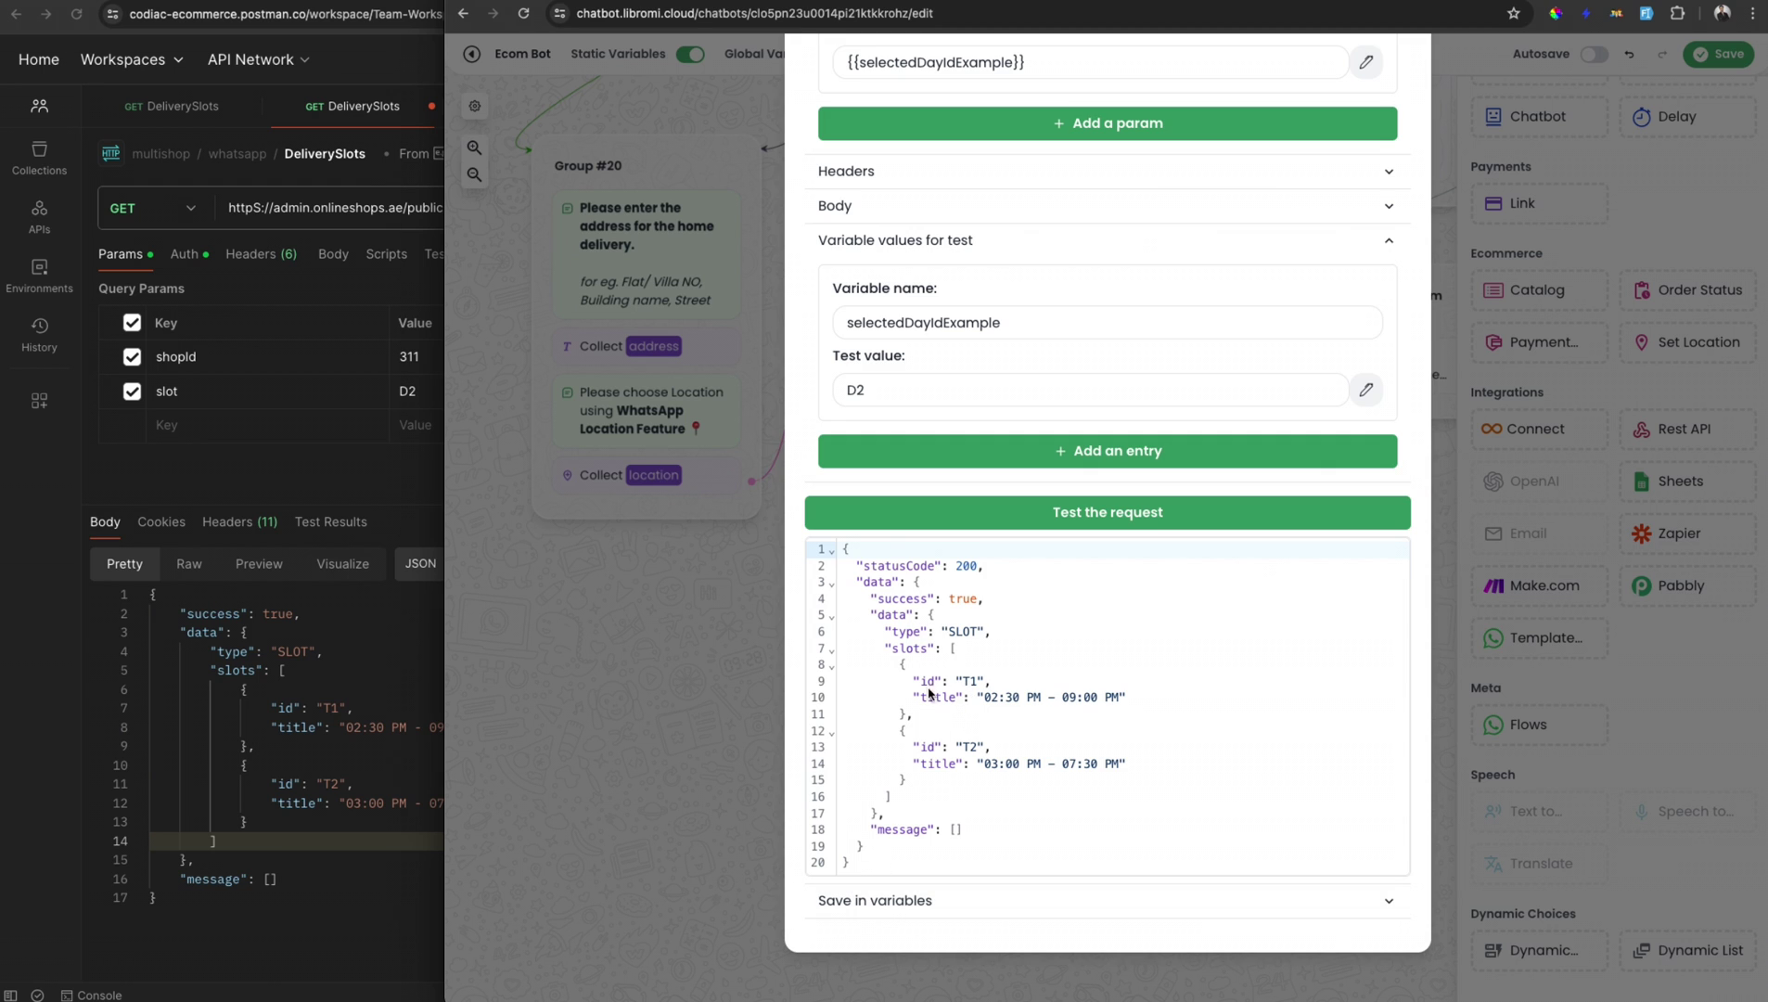
# Step: Save the response's slots.flatMap(item.id) into the variable exampleSlotIDs
pyautogui.click(915, 900)
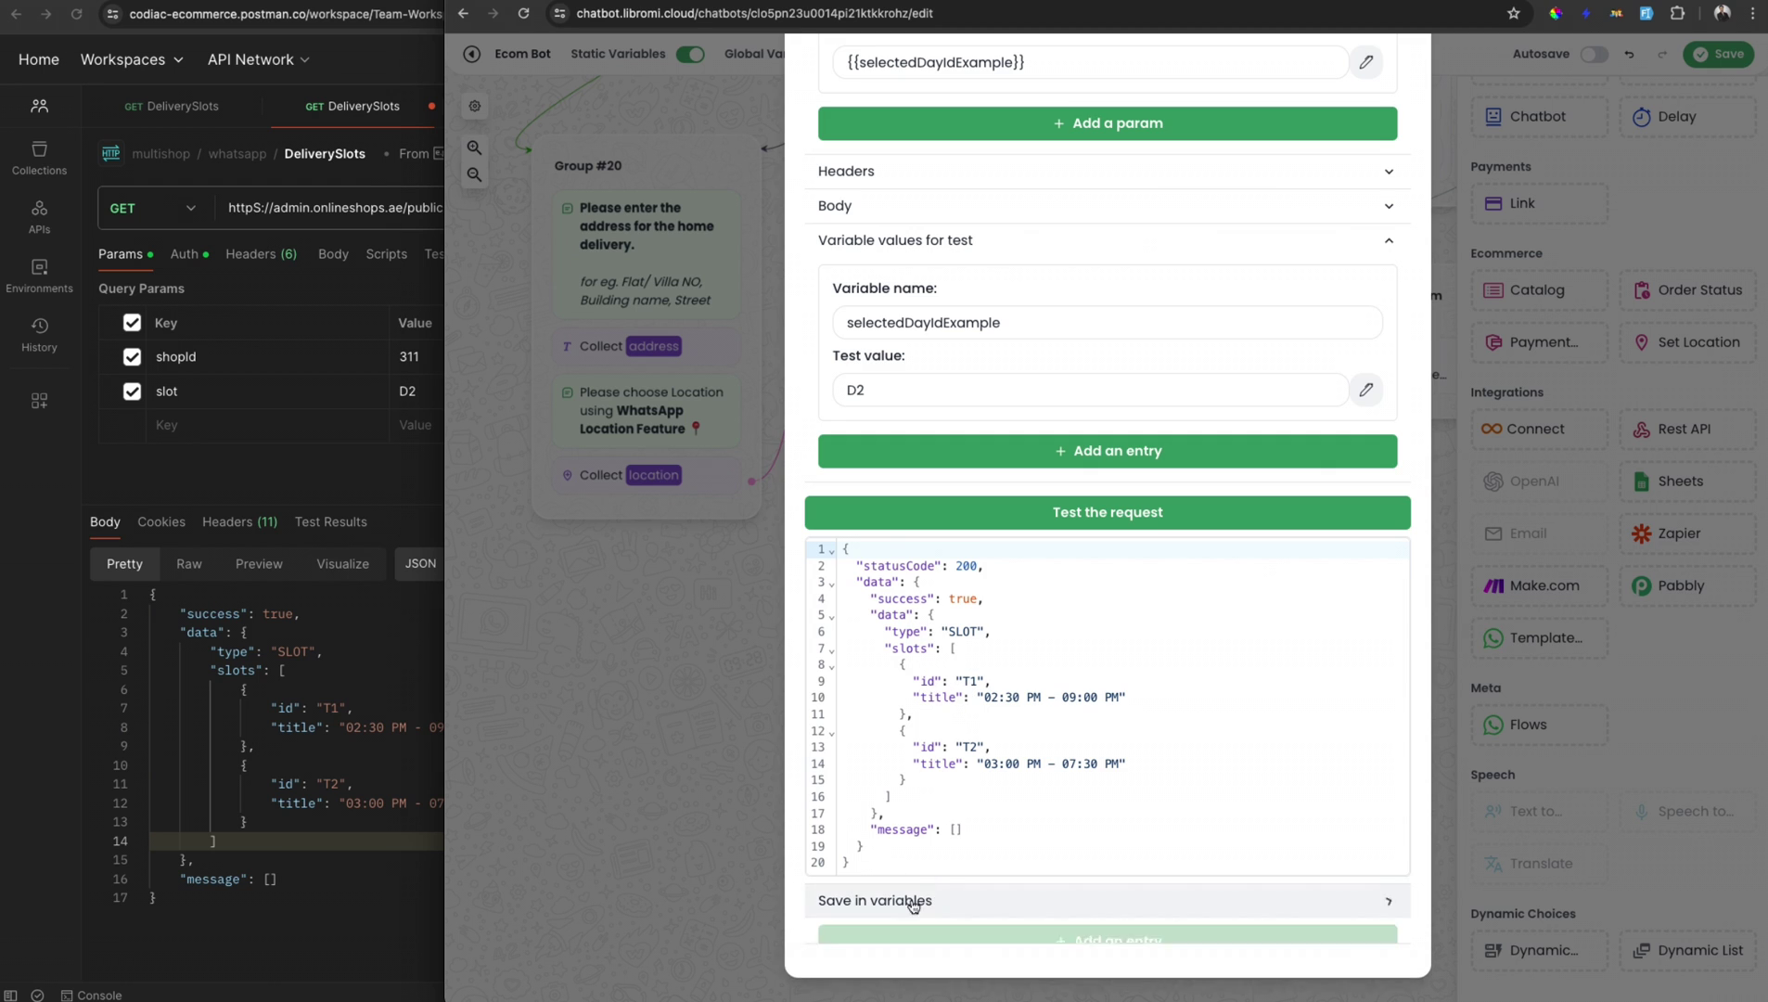
pyautogui.click(1010, 883)
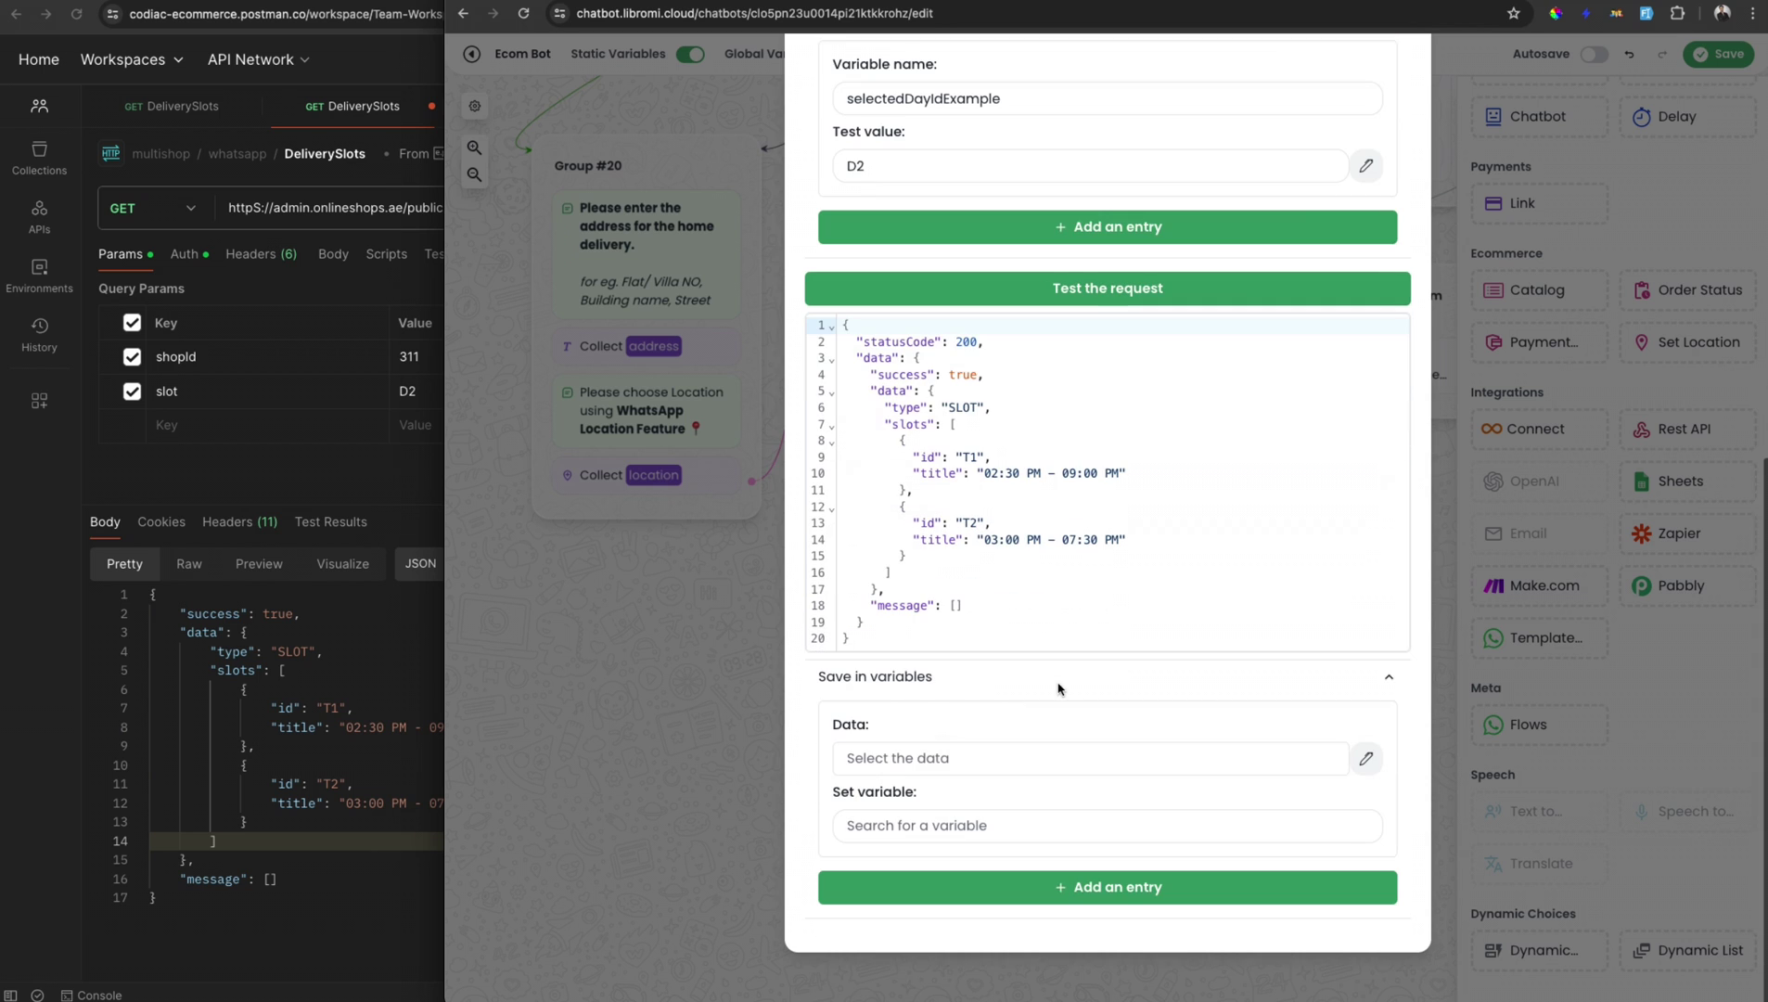
pyautogui.click(974, 762)
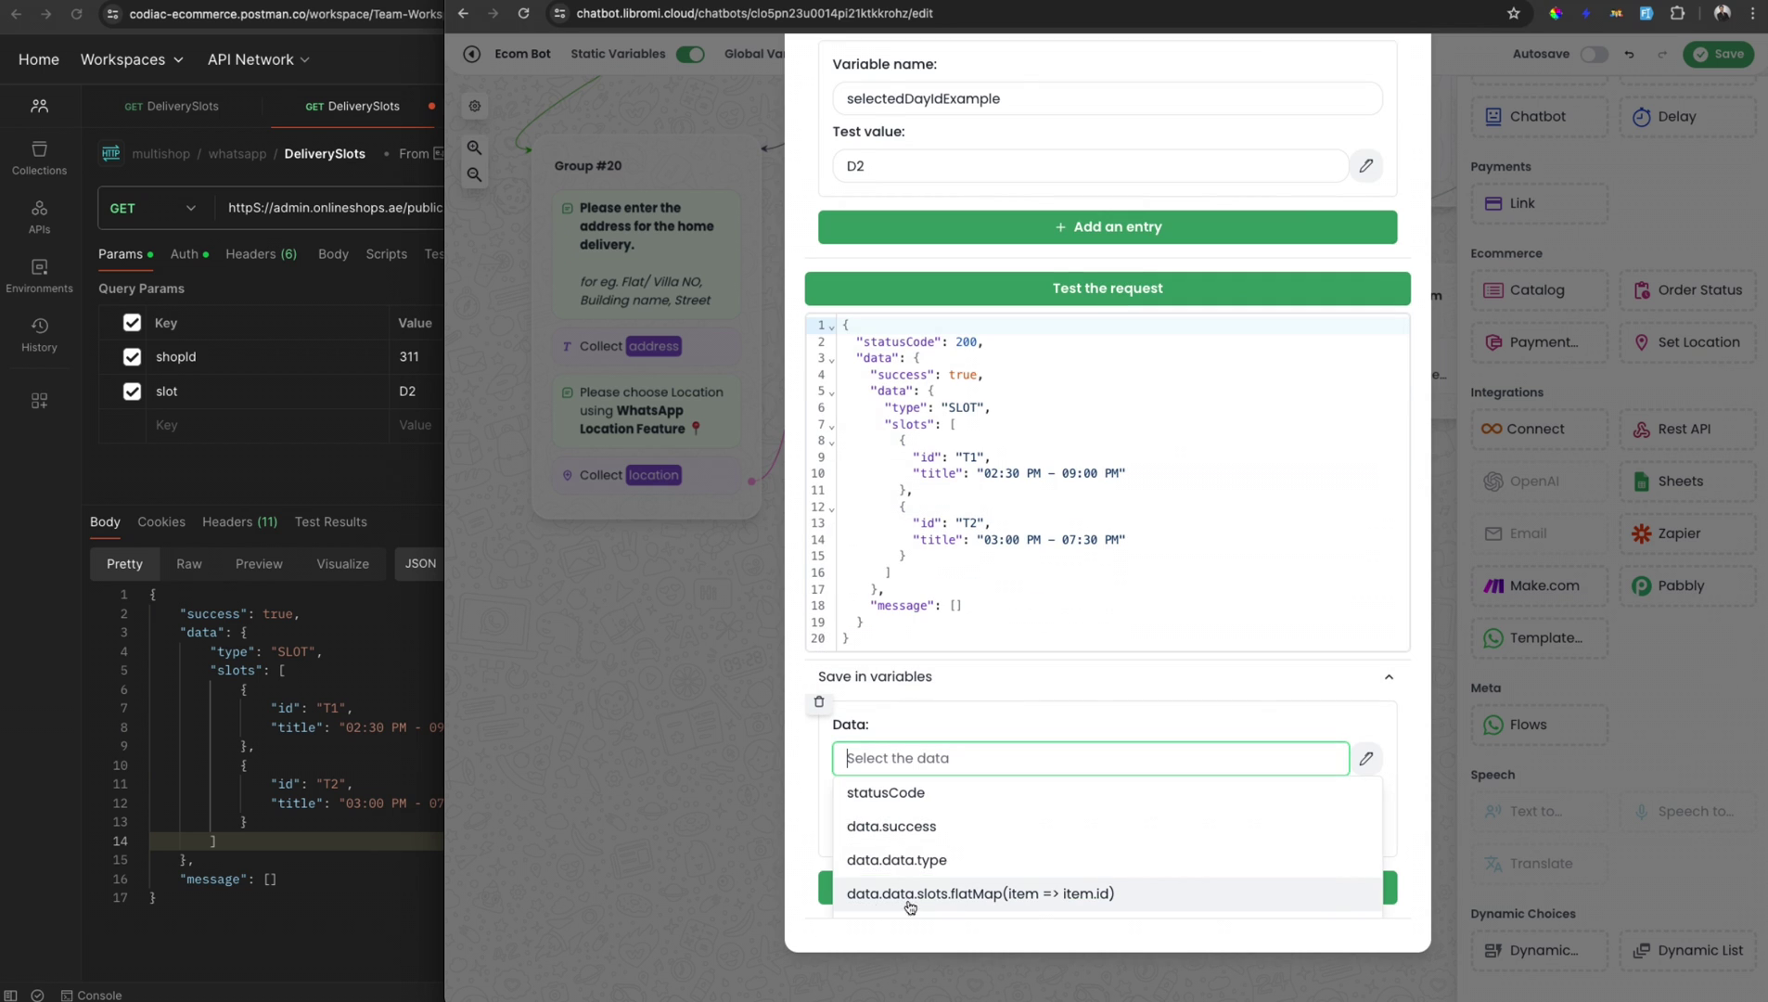
pyautogui.click(1094, 895)
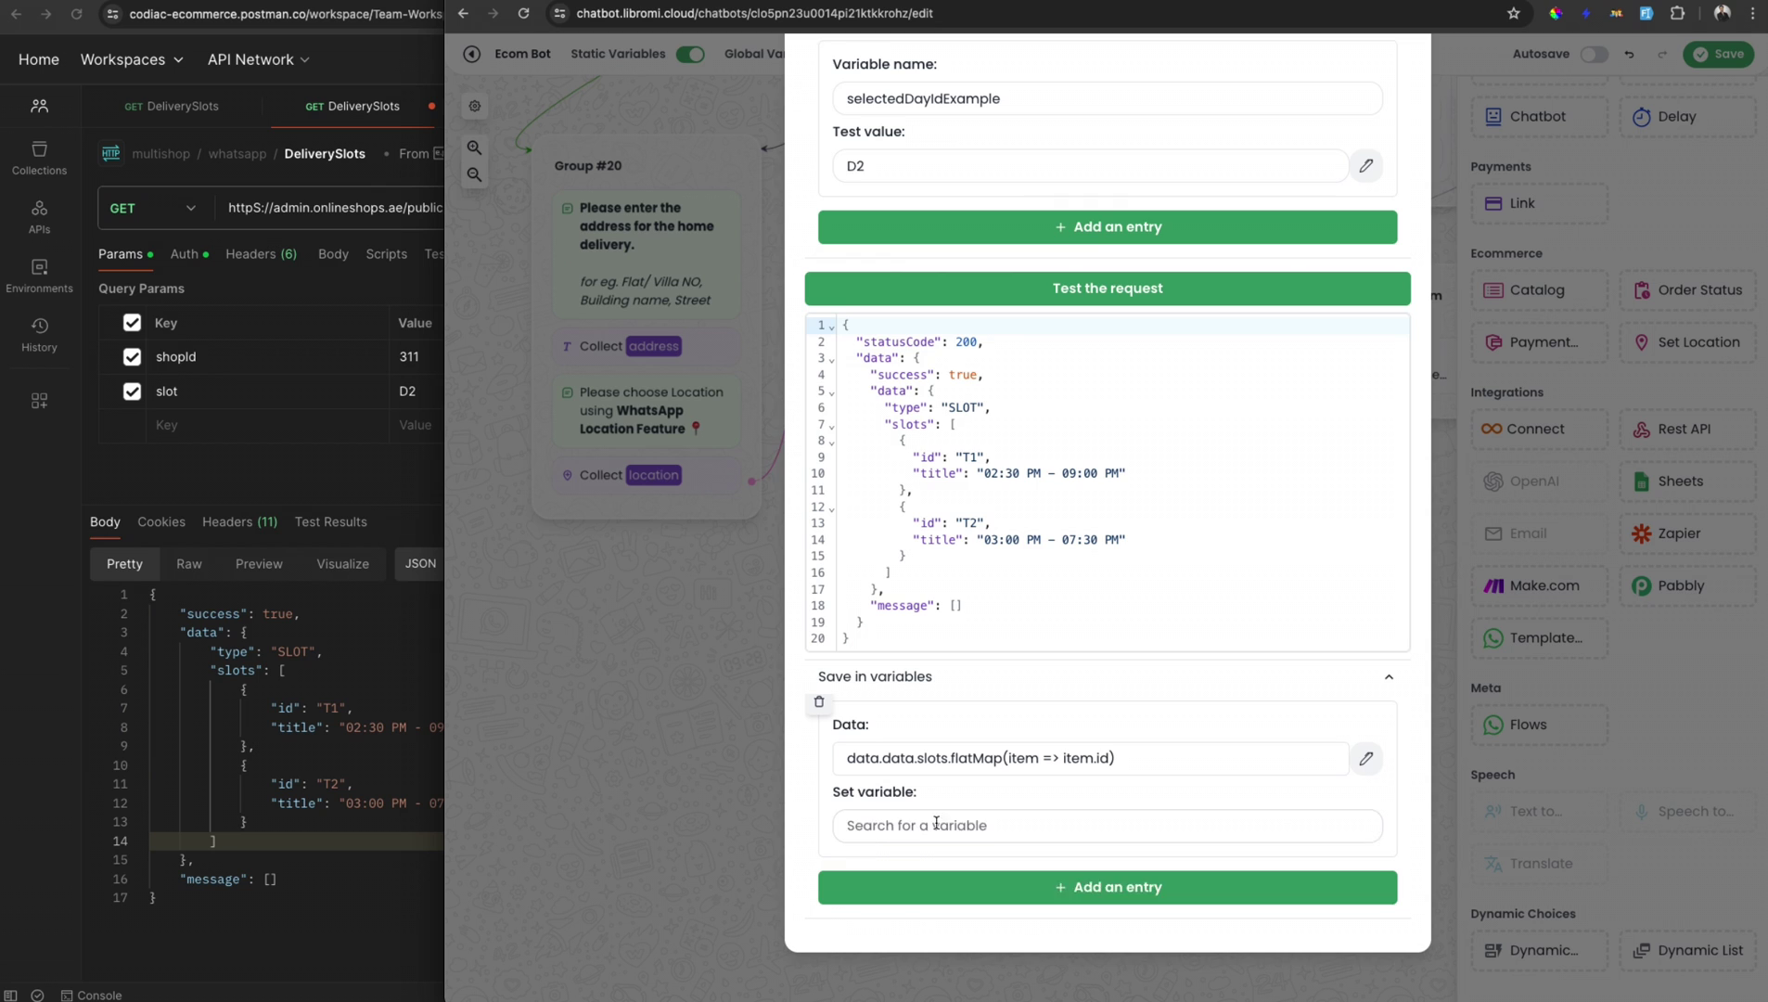
pyautogui.write('exampleSlot')
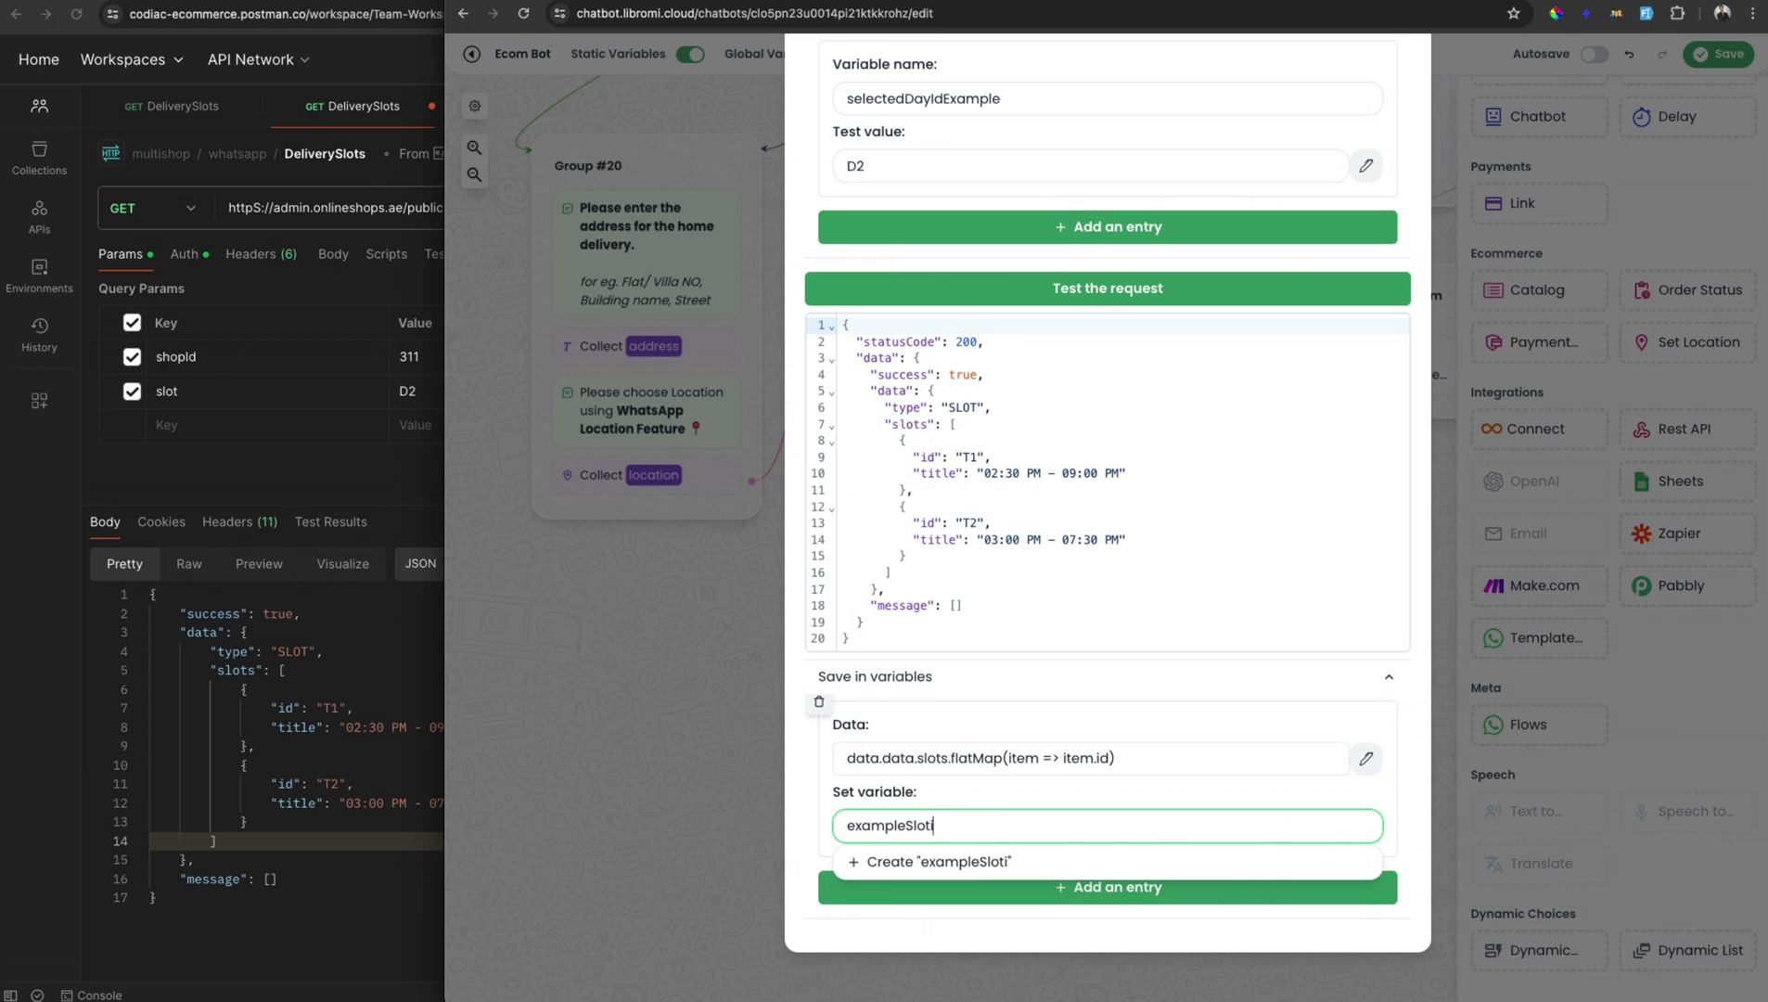
pyautogui.write('IDs')
# Step: Save slots.flatMap(item.title) into a new exampleSlotTitle variable and close the settings
pyautogui.click(936, 887)
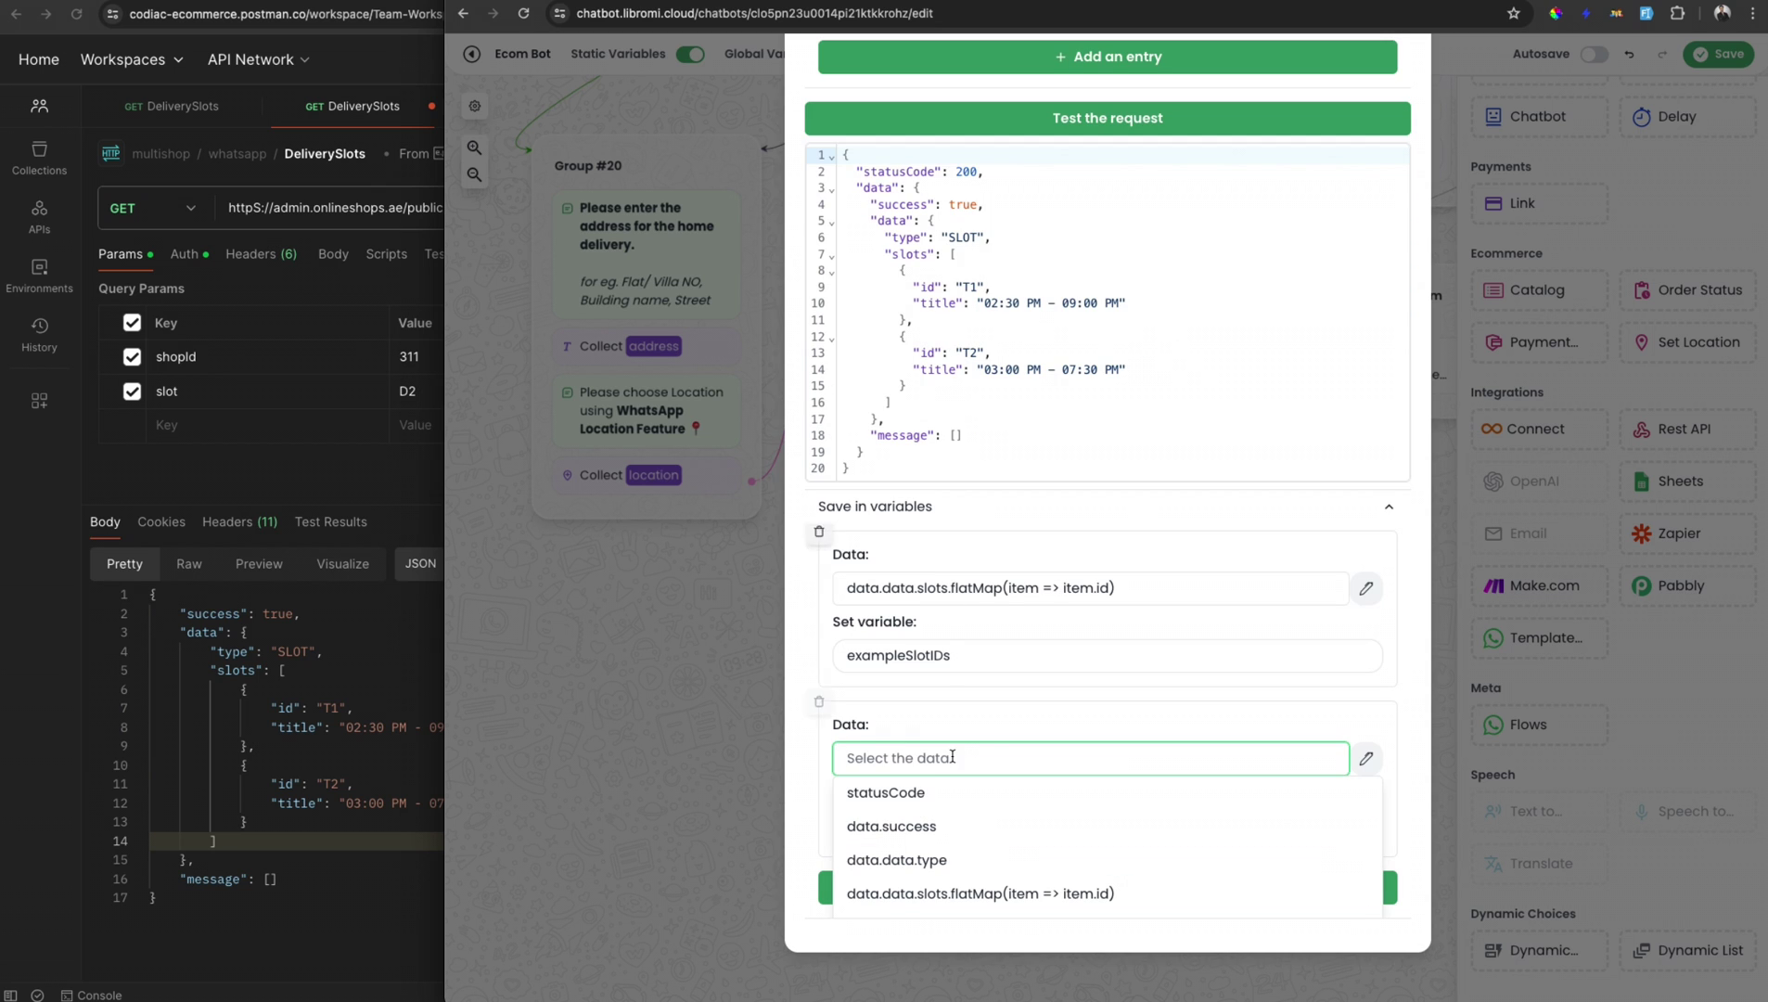
pyautogui.write('title')
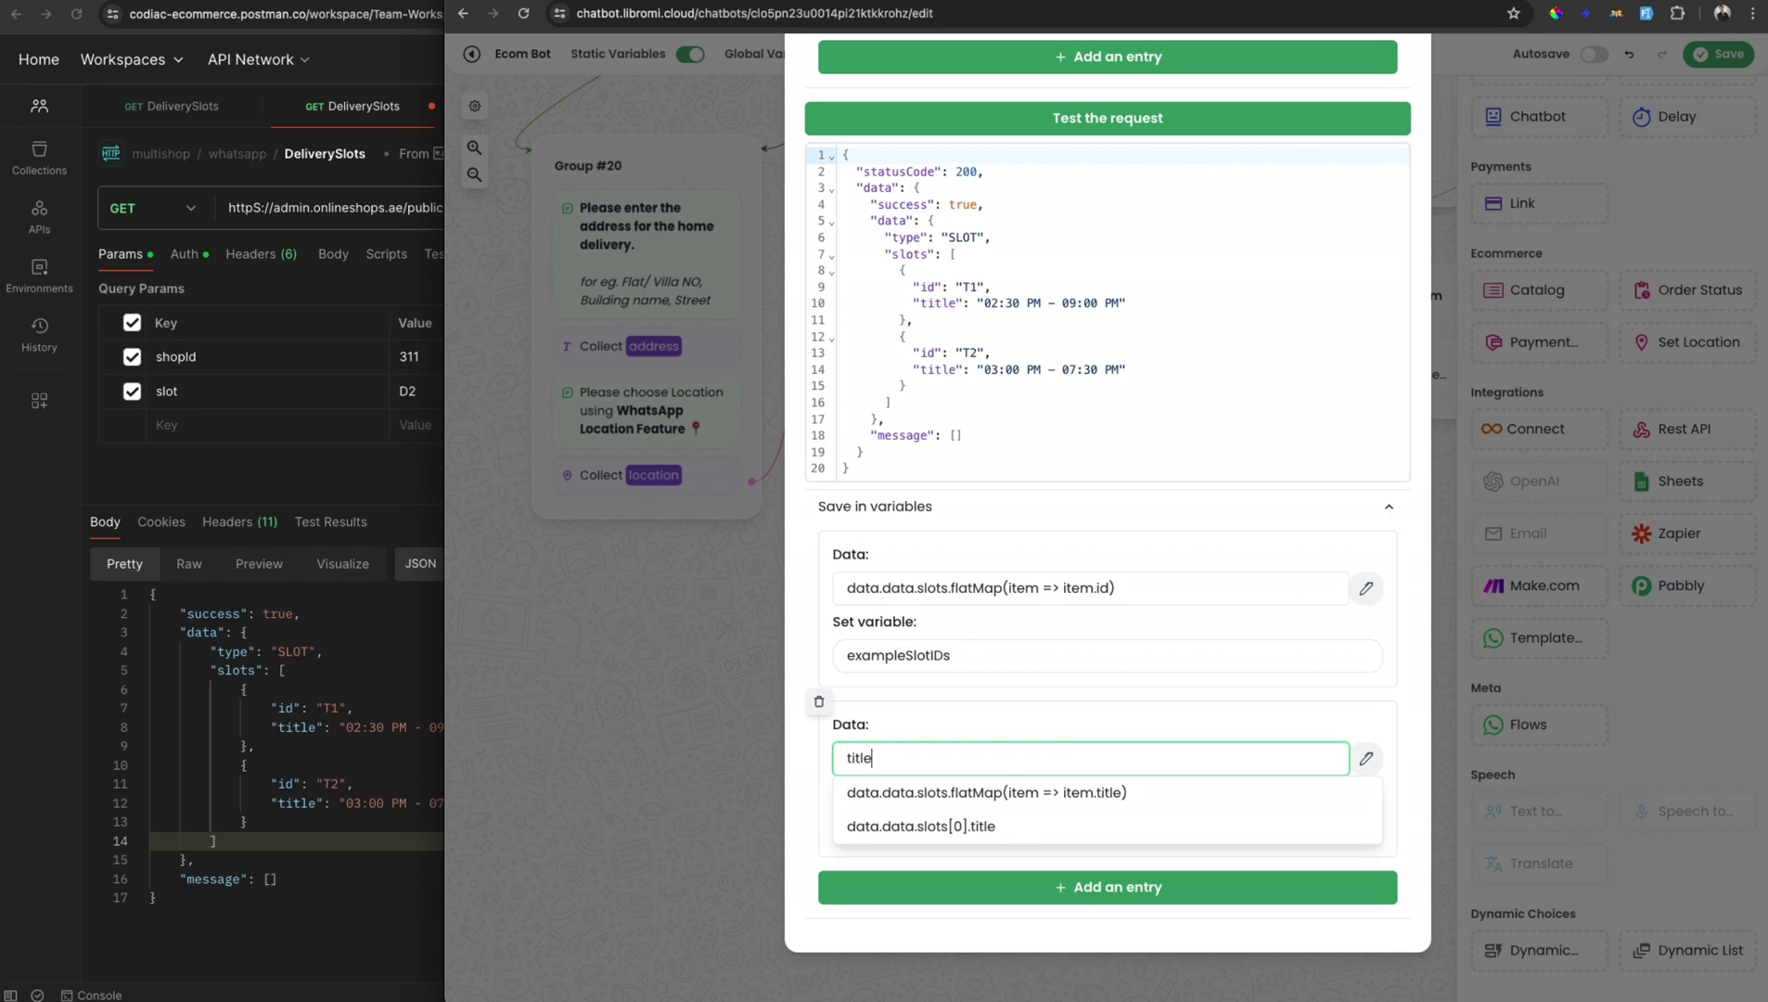
pyautogui.click(1083, 796)
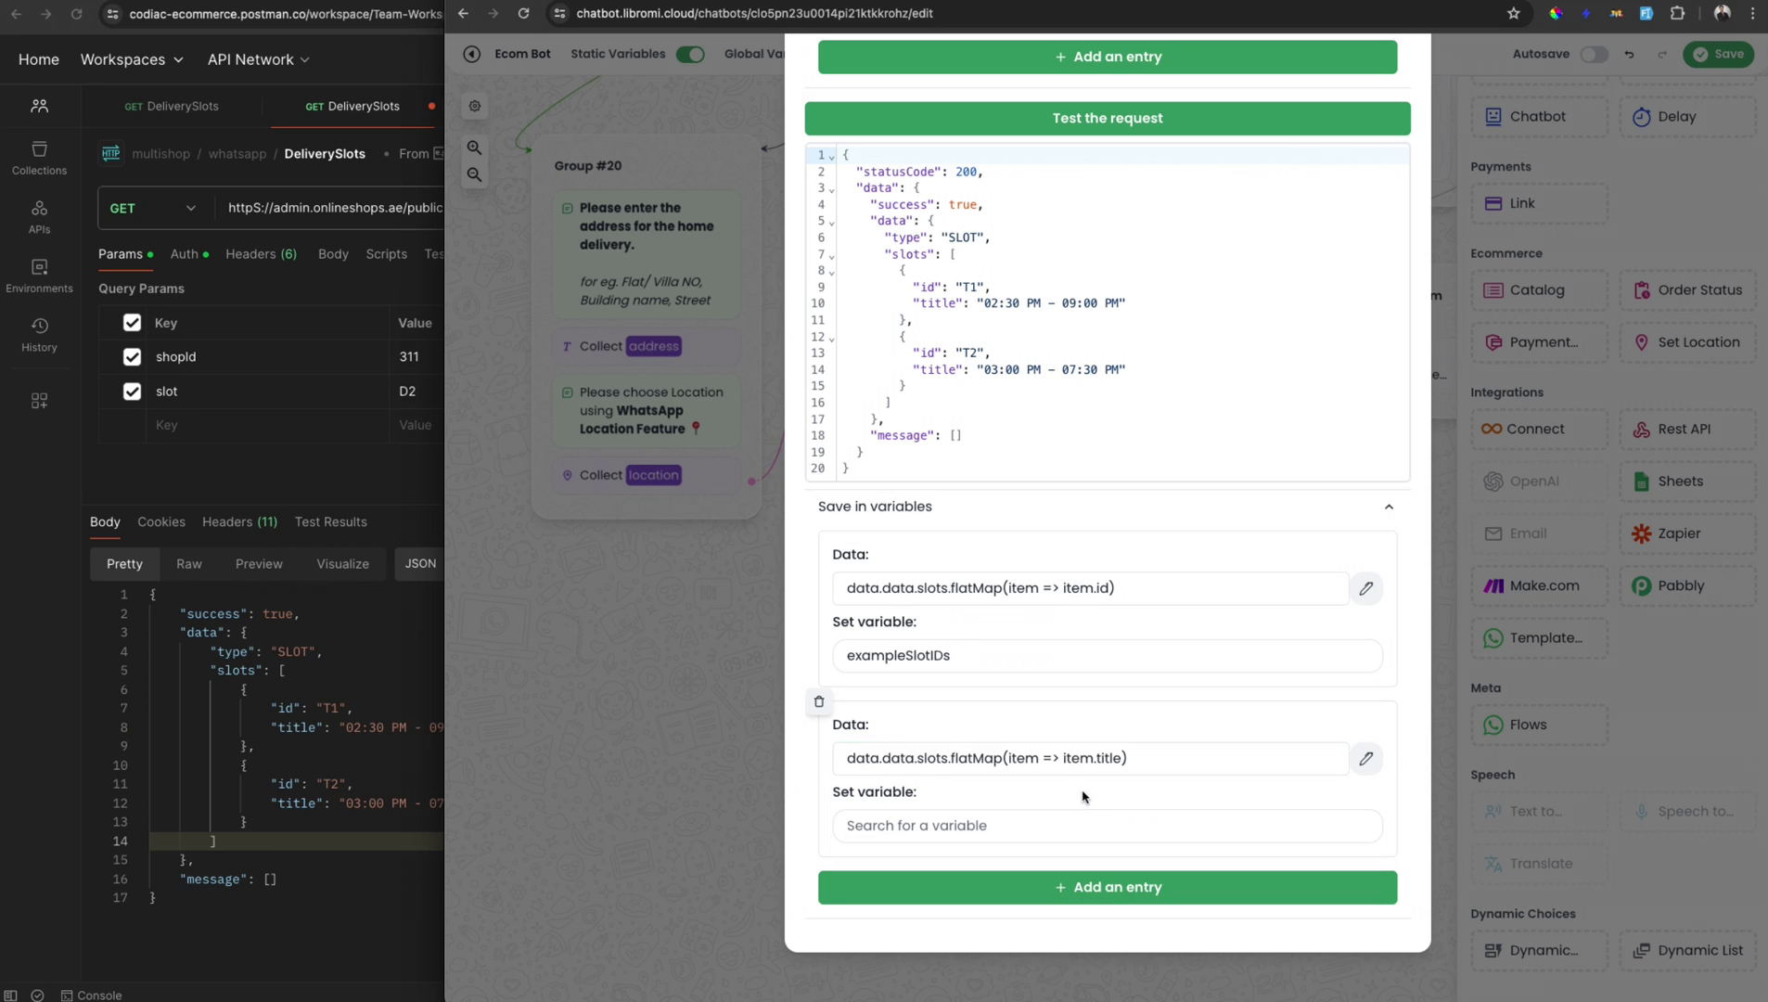
pyautogui.click(978, 826)
pyautogui.write('examp')
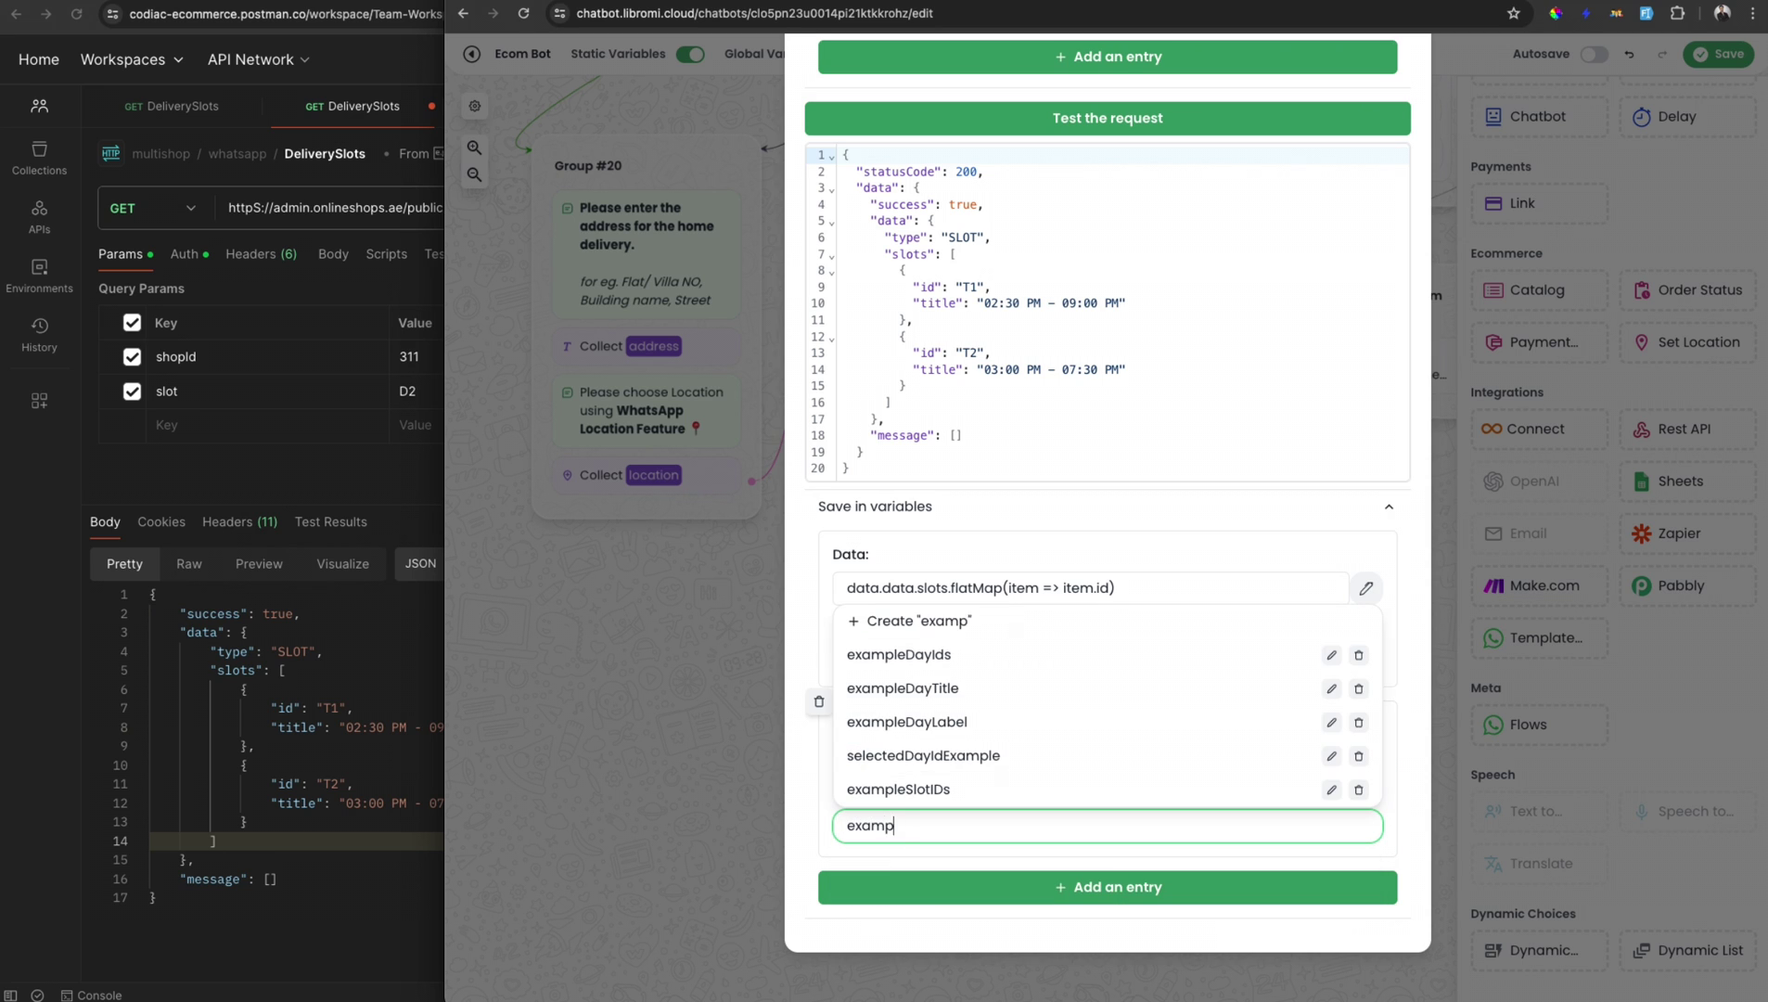
pyautogui.write('leSlotTitle')
pyautogui.press('Return')
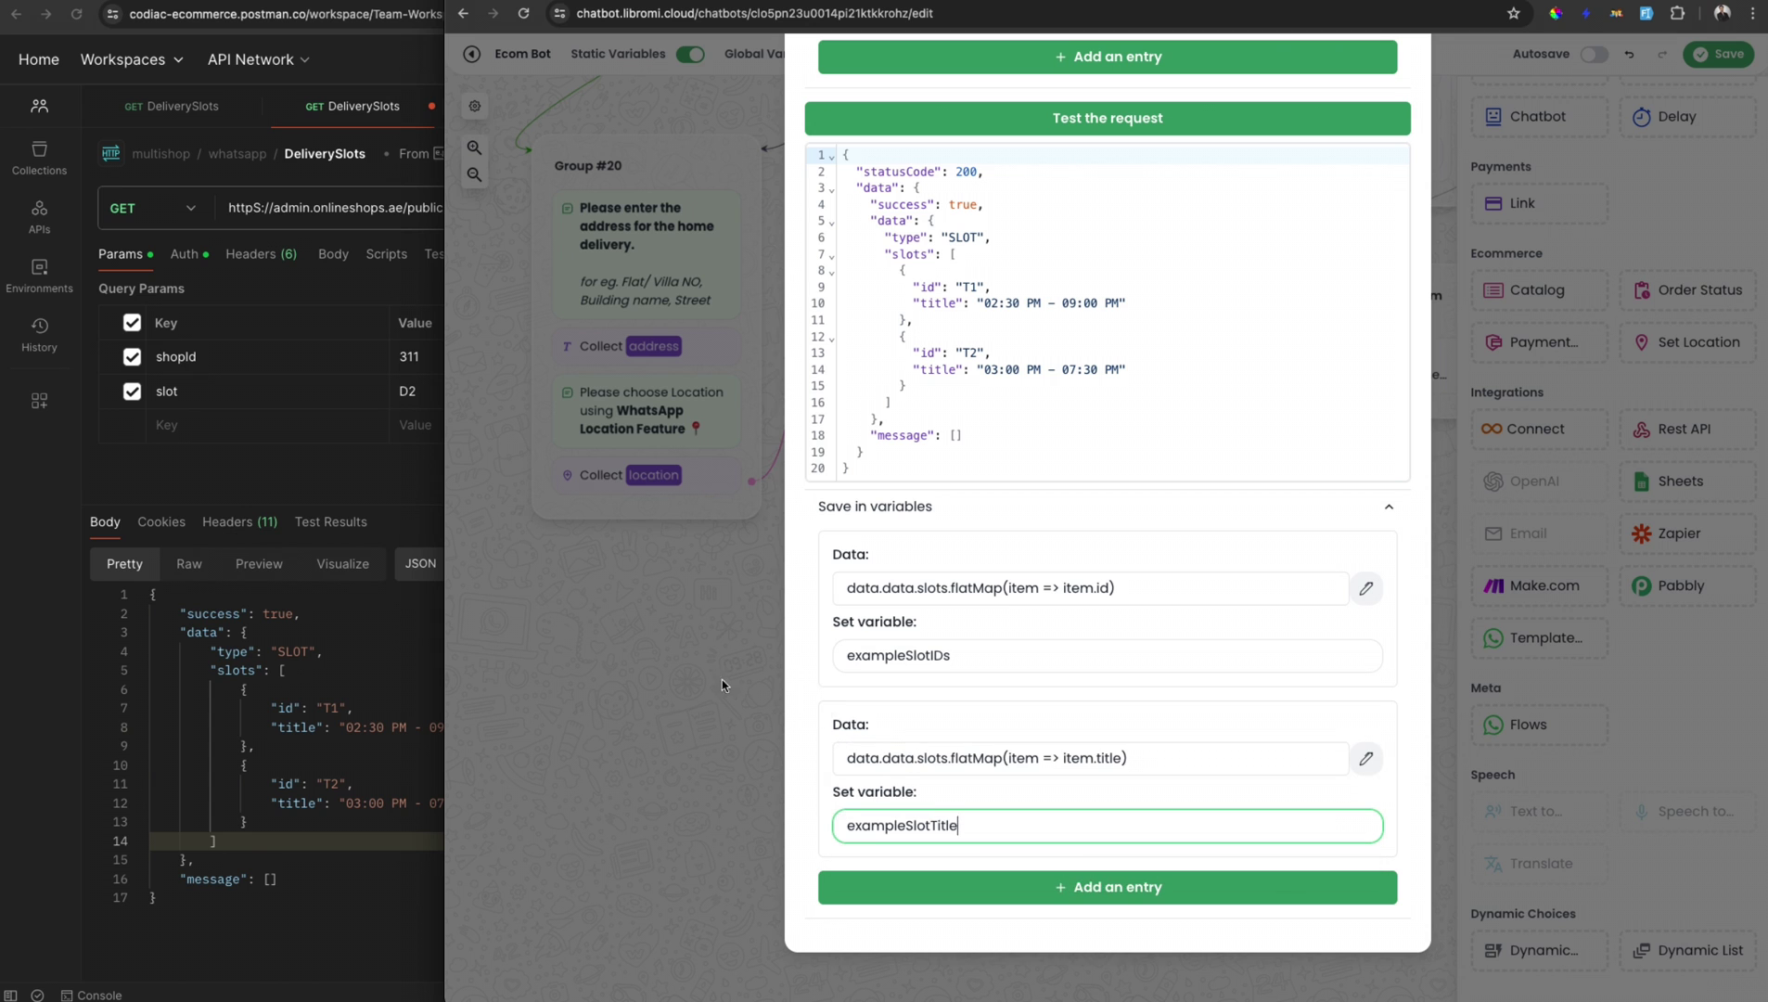
pyautogui.press('Escape')
# Step: Connect Group #25 to Group #26 and link a new Dynamic Quick Reply block (Group #27) below it
pyautogui.click(1077, 630)
pyautogui.moveTo(1076, 631); pyautogui.dragTo(1036, 635)
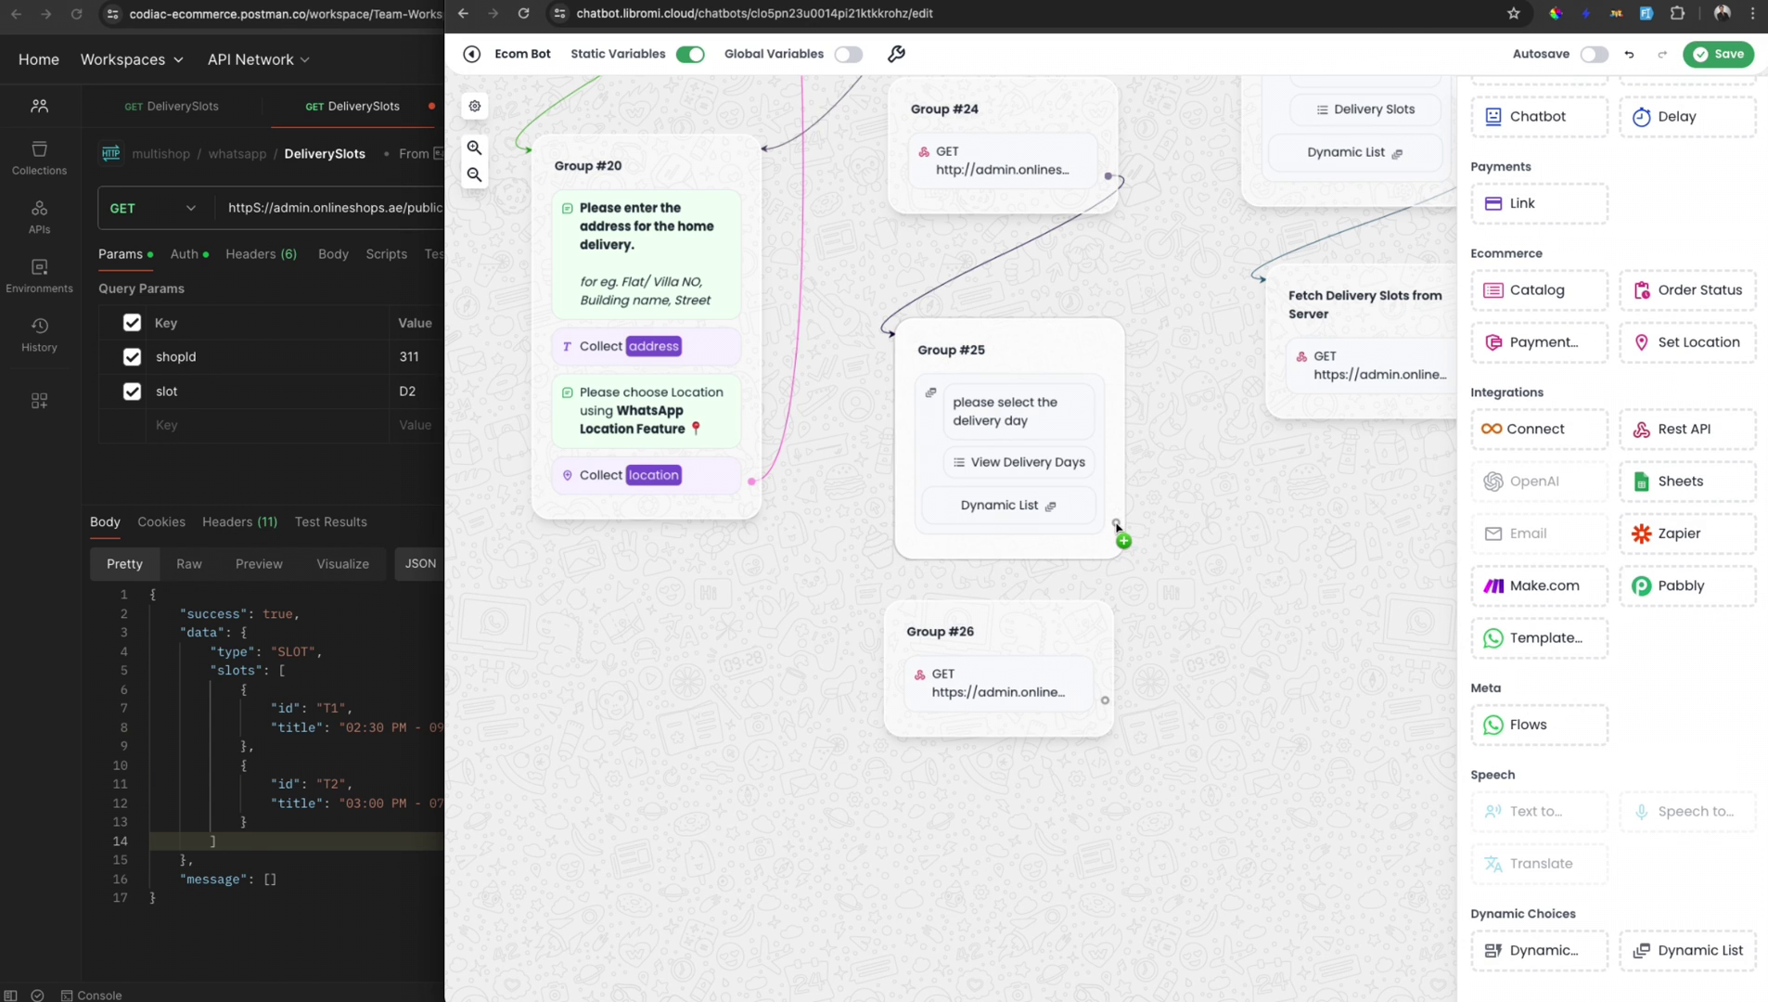
pyautogui.moveTo(1116, 524); pyautogui.dragTo(1034, 623)
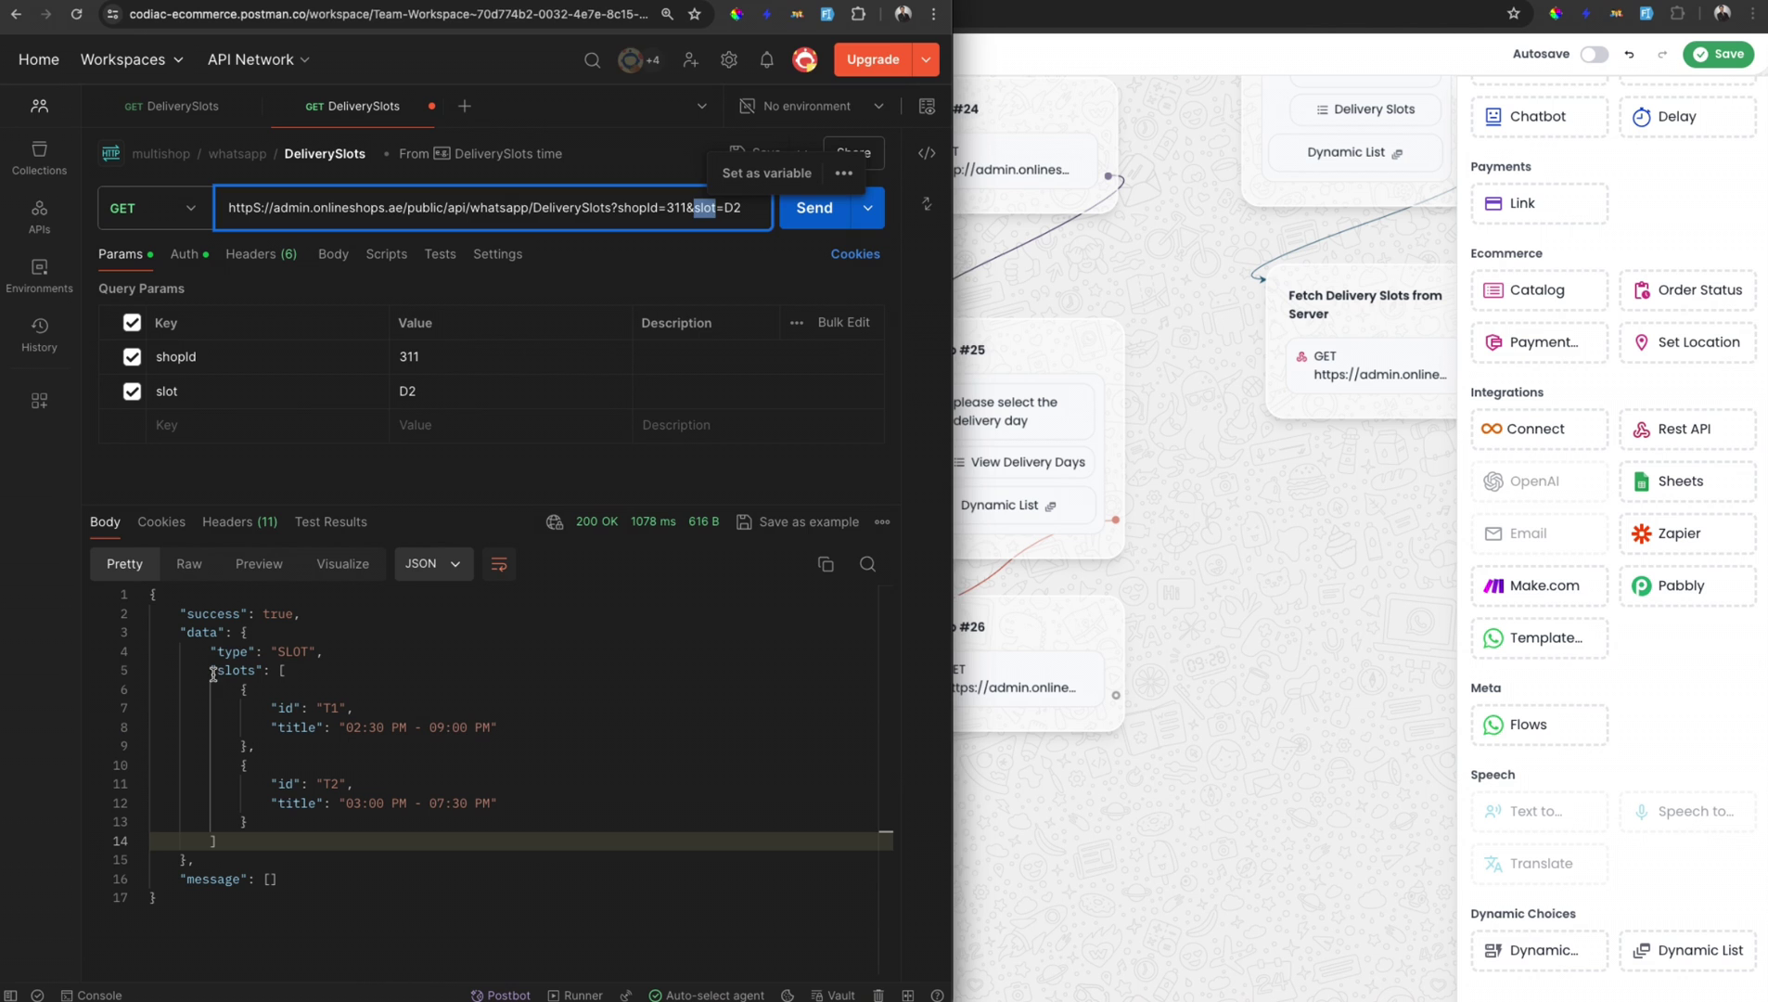
pyautogui.click(1543, 953)
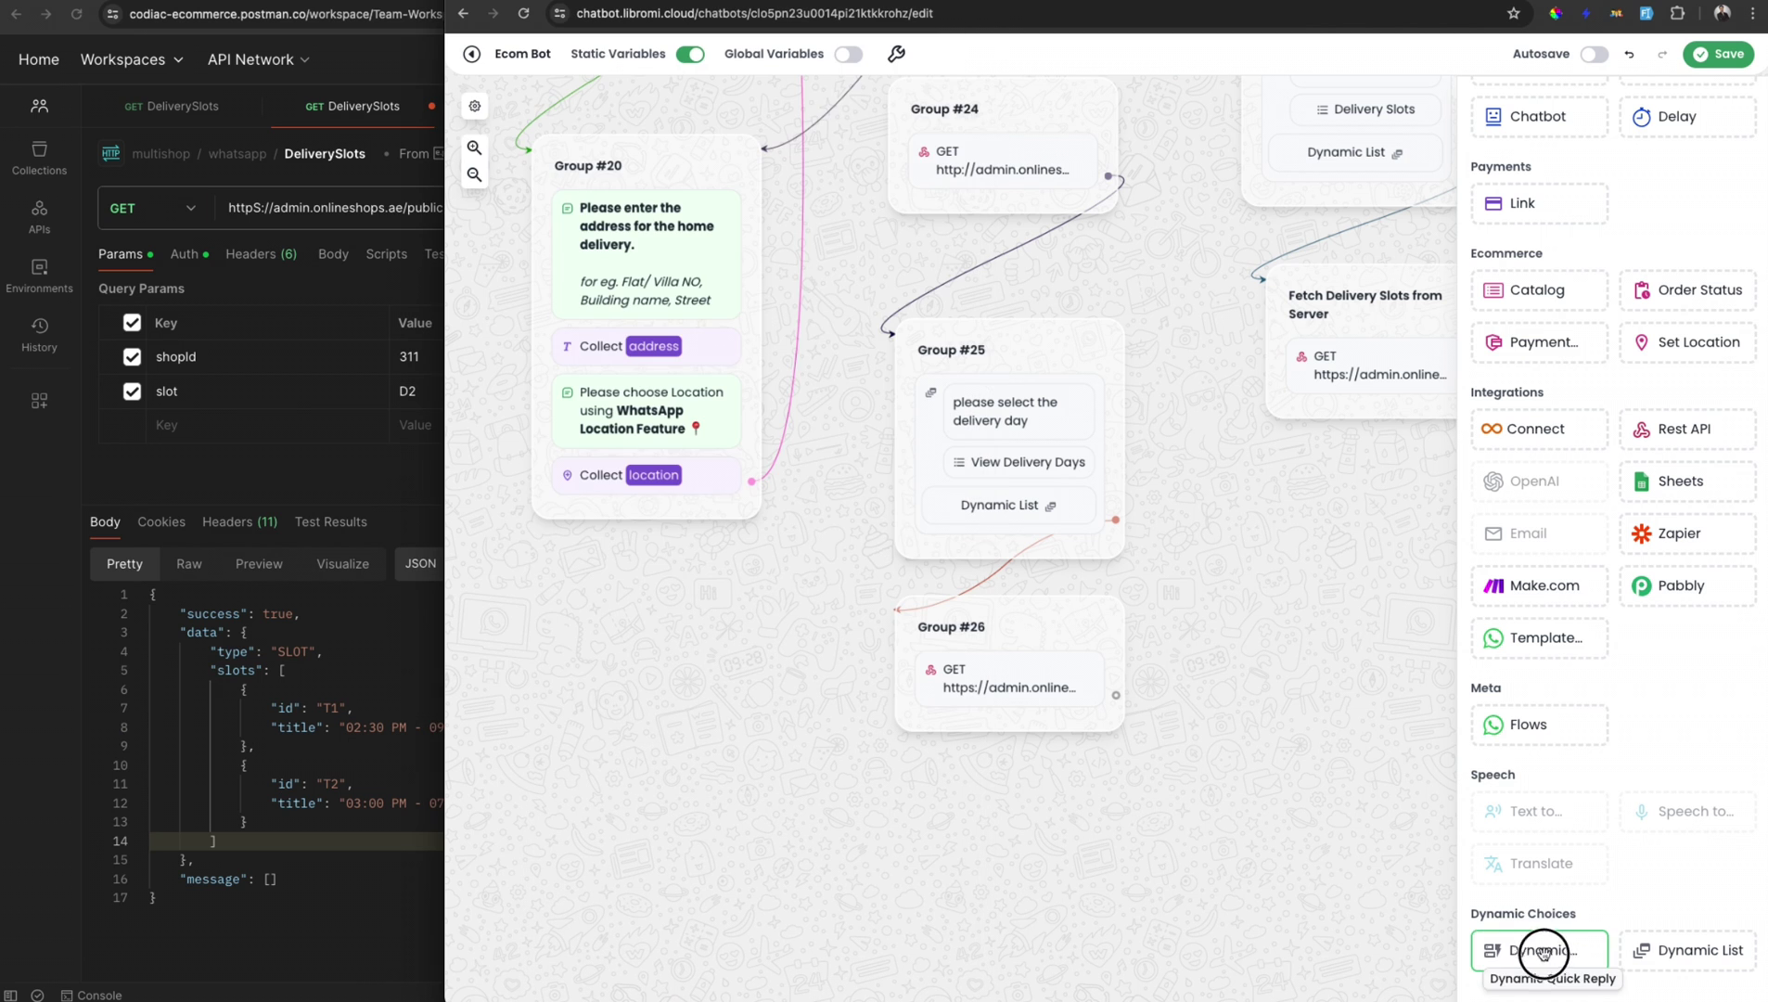
pyautogui.moveTo(1542, 953); pyautogui.dragTo(1037, 807)
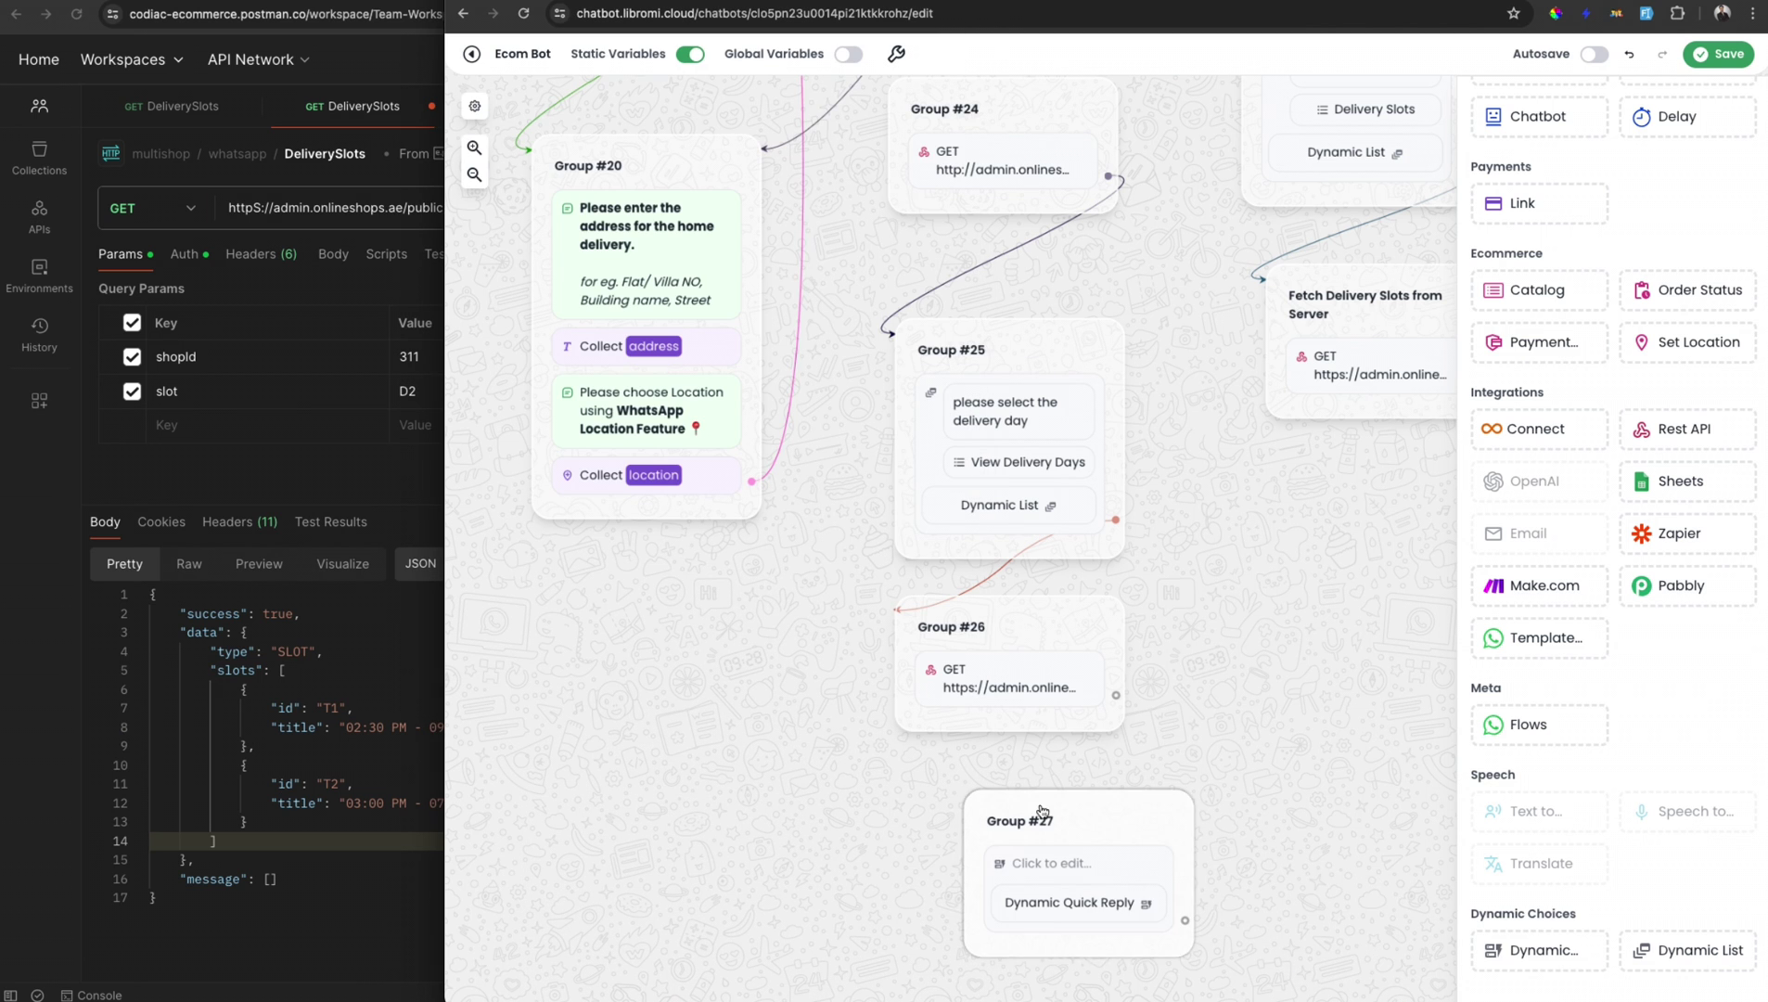
pyautogui.moveTo(1115, 697)
pyautogui.mouseDown()
pyautogui.moveTo(1117, 788)
pyautogui.moveTo(1073, 860)
pyautogui.mouseUp()
# Step: Give the quick reply body 'please select the slot', items exampleSlotTitle and ids exampleSlotIDs
pyautogui.click(1073, 860)
pyautogui.click(823, 847)
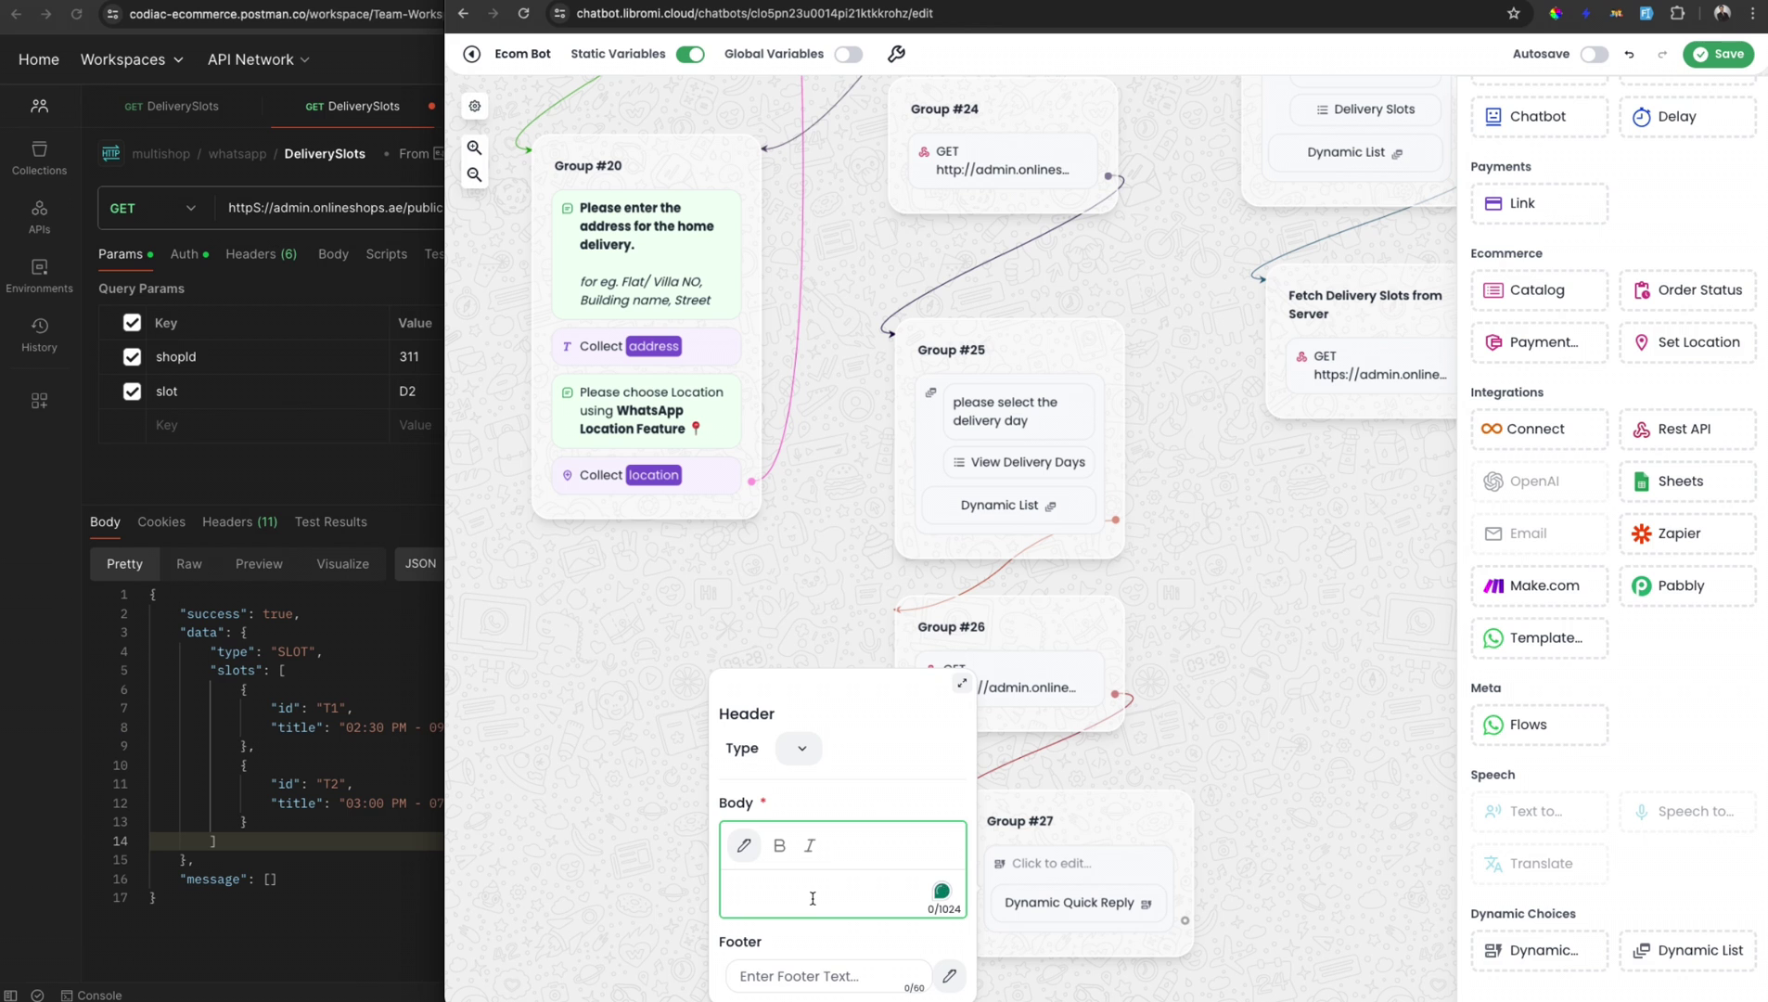
pyautogui.write('please select the slot')
pyautogui.scroll(-4, 807, 863)
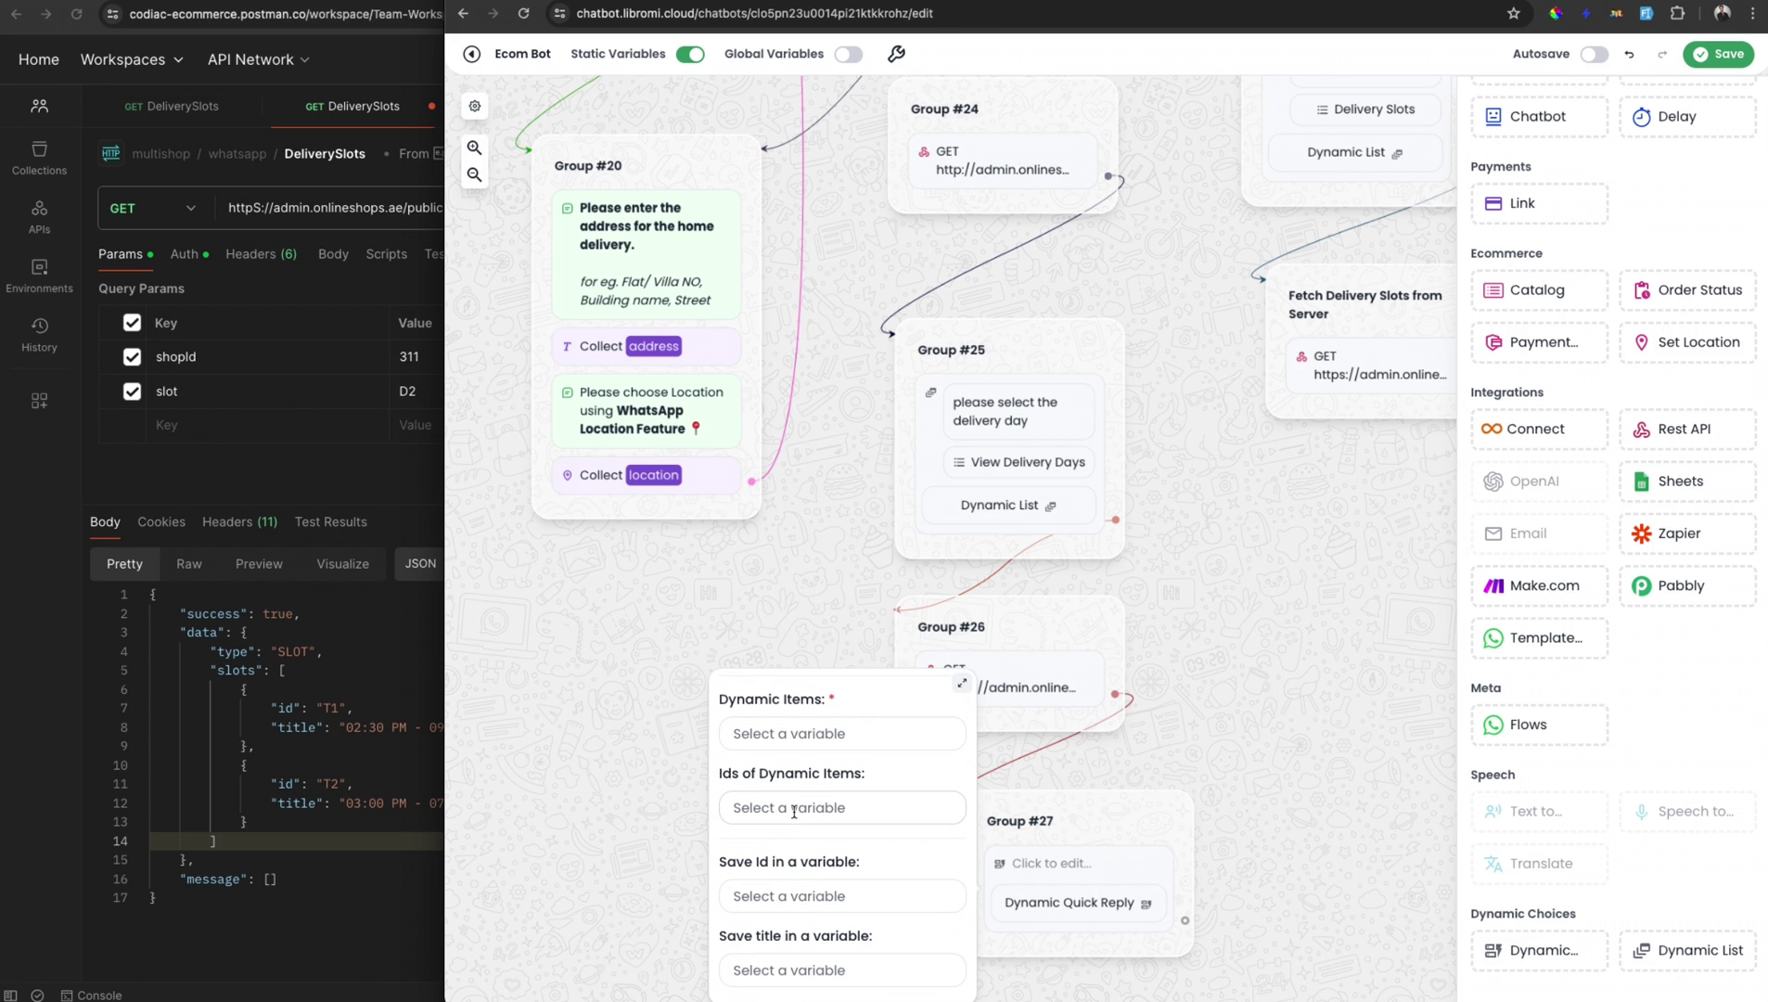
pyautogui.click(795, 733)
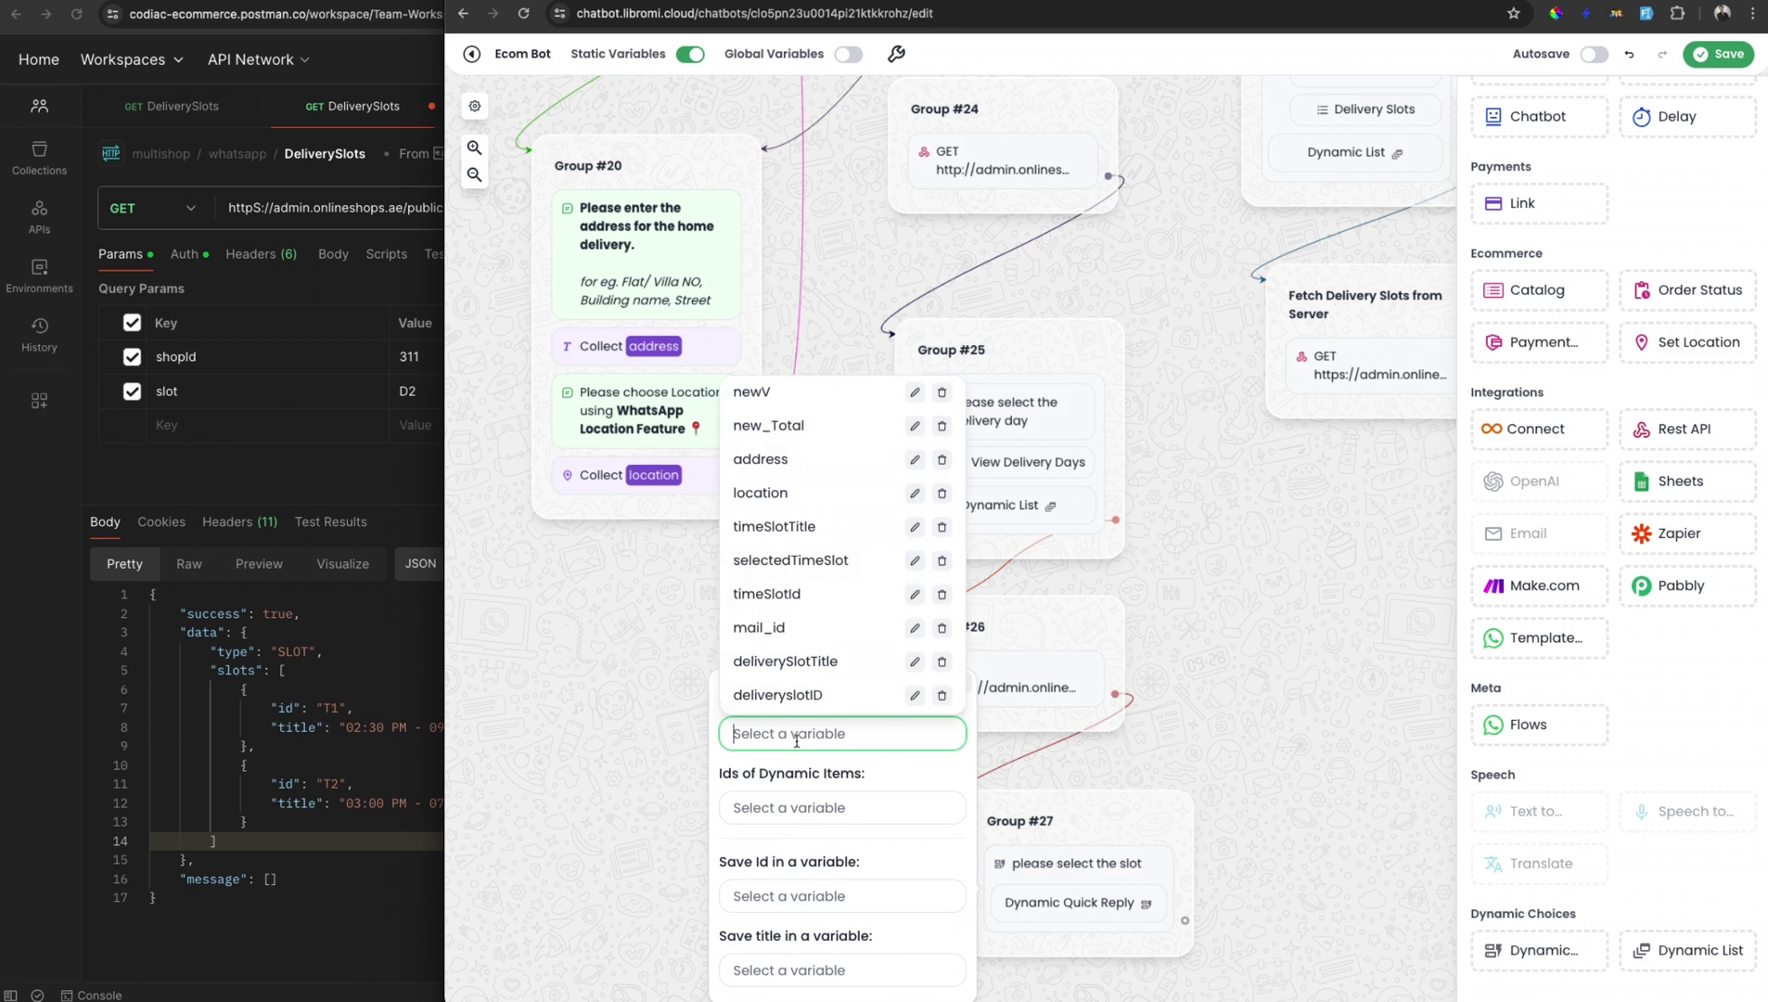
pyautogui.write('exampleslot')
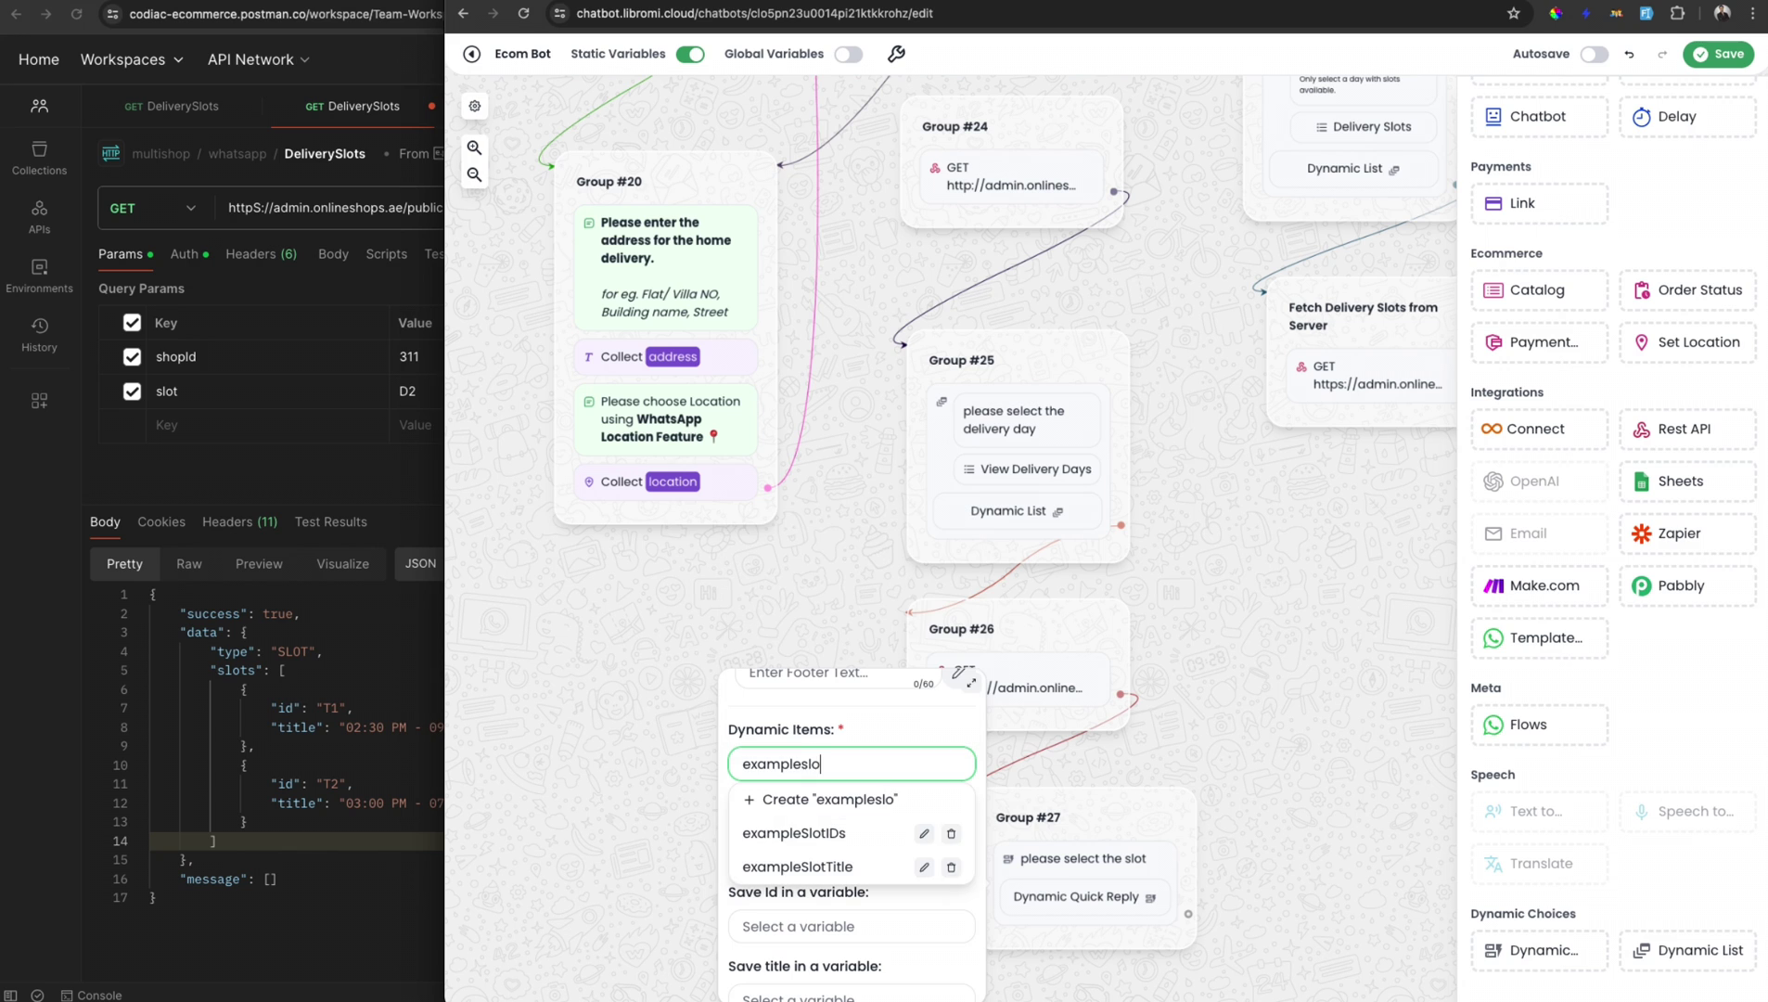
pyautogui.click(851, 862)
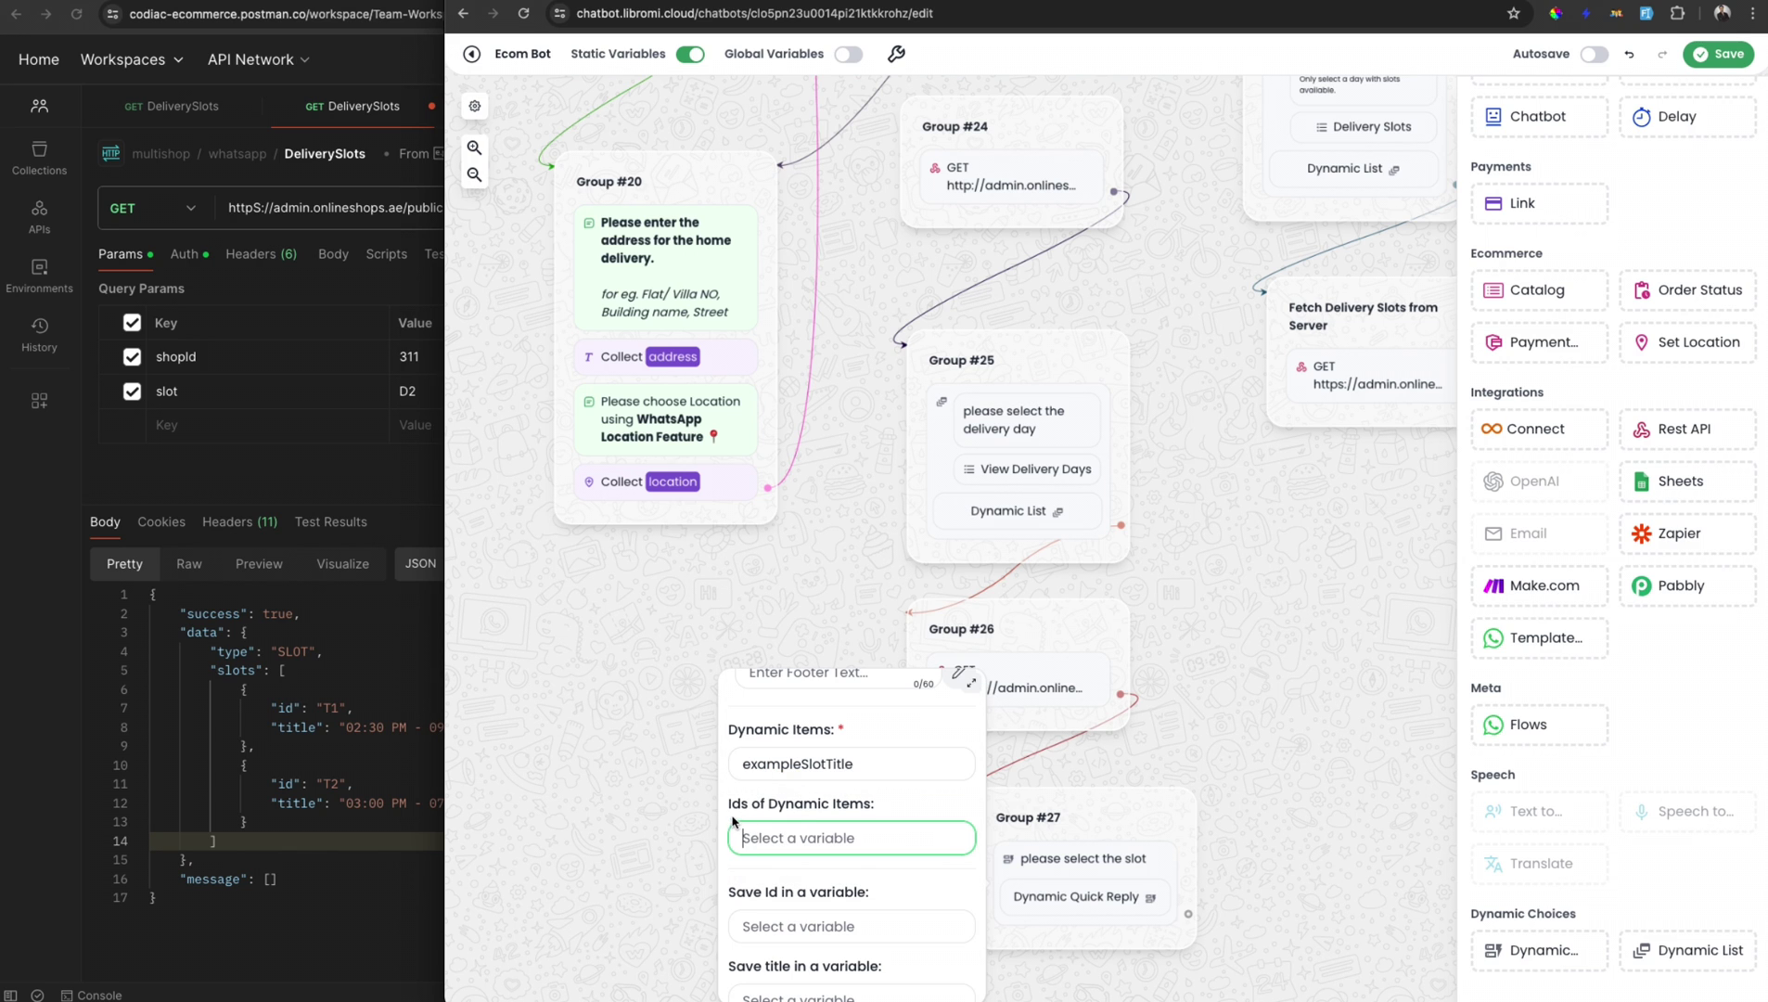
pyautogui.write('exa')
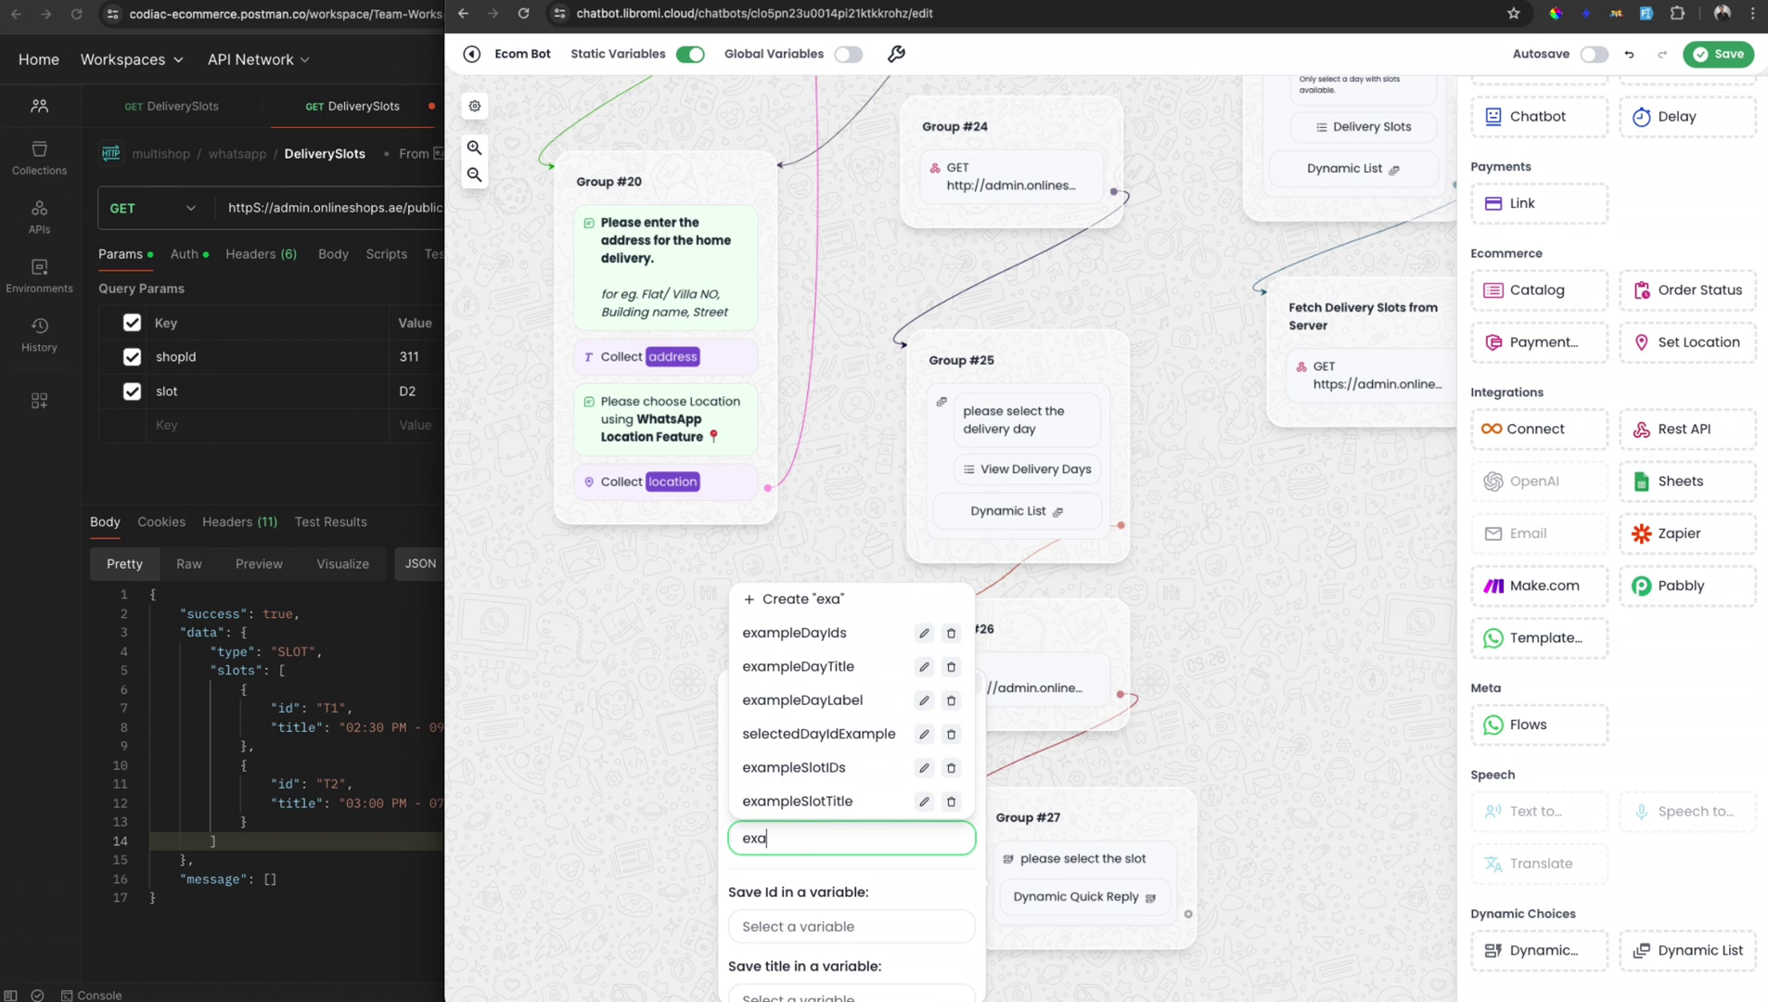
pyautogui.write('mpleslot')
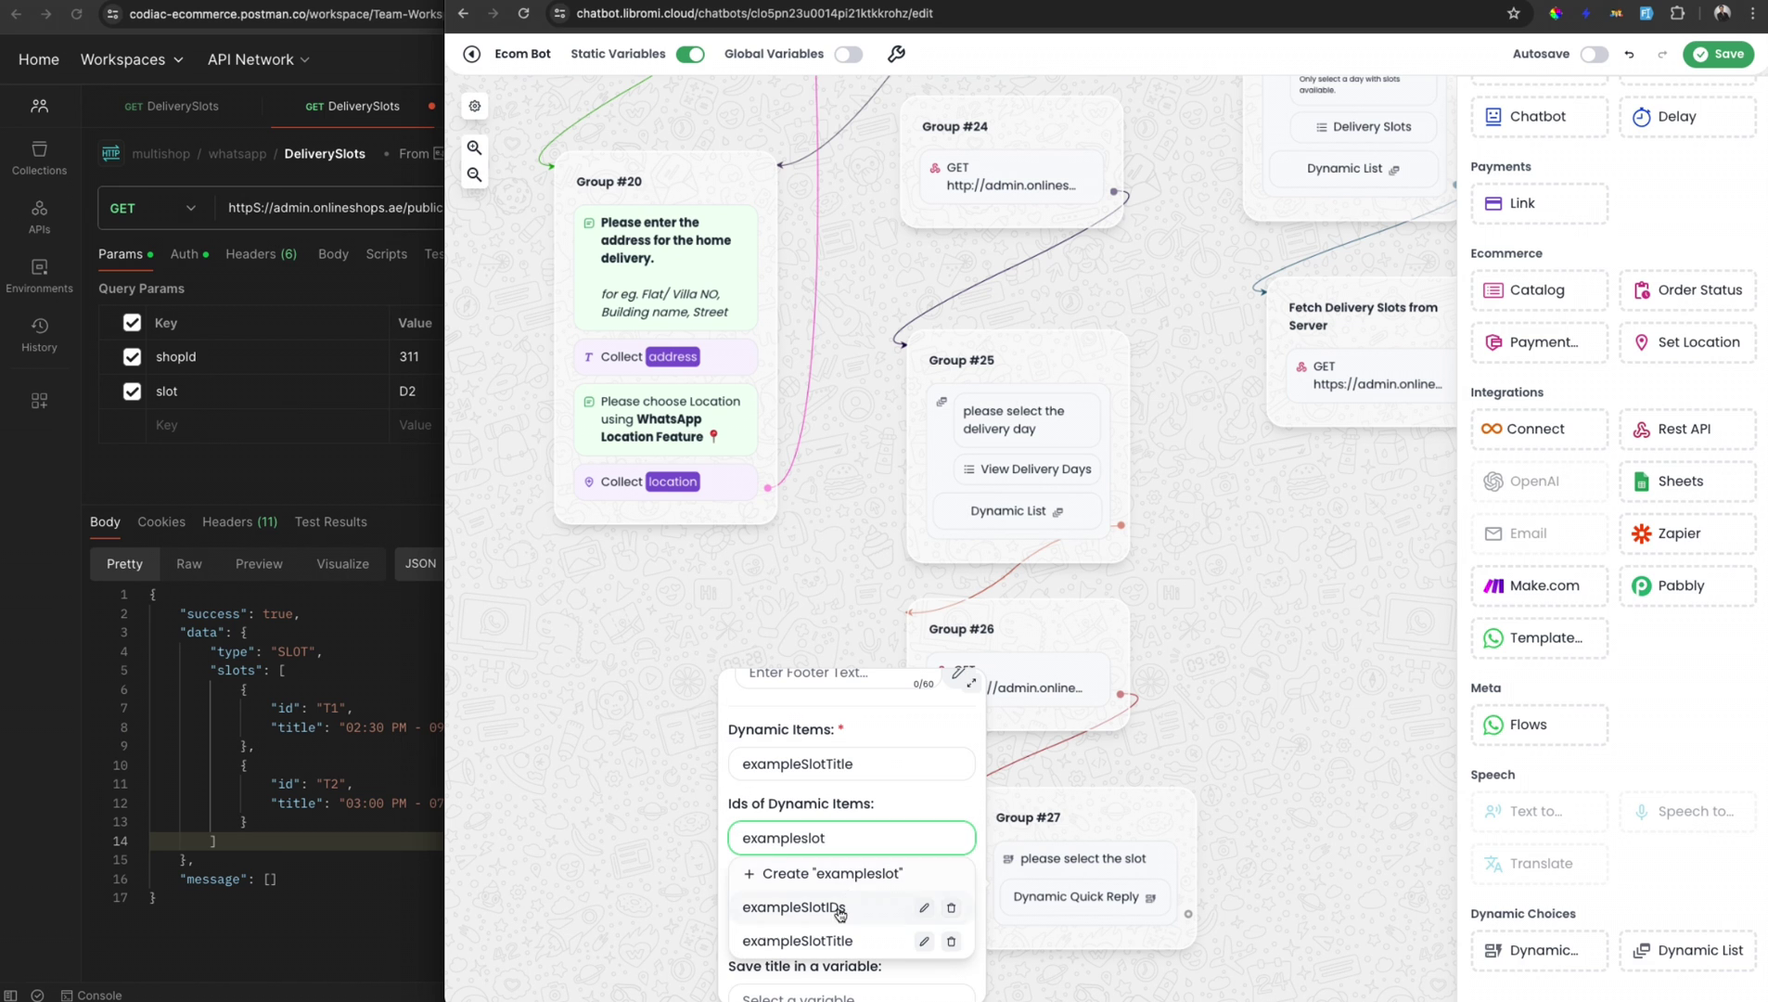
pyautogui.click(797, 906)
# Step: Store the picked slot id in exampleSelectedSlotid after reviewing Group #26's saved variables
pyautogui.click(1020, 683)
pyautogui.click(783, 793)
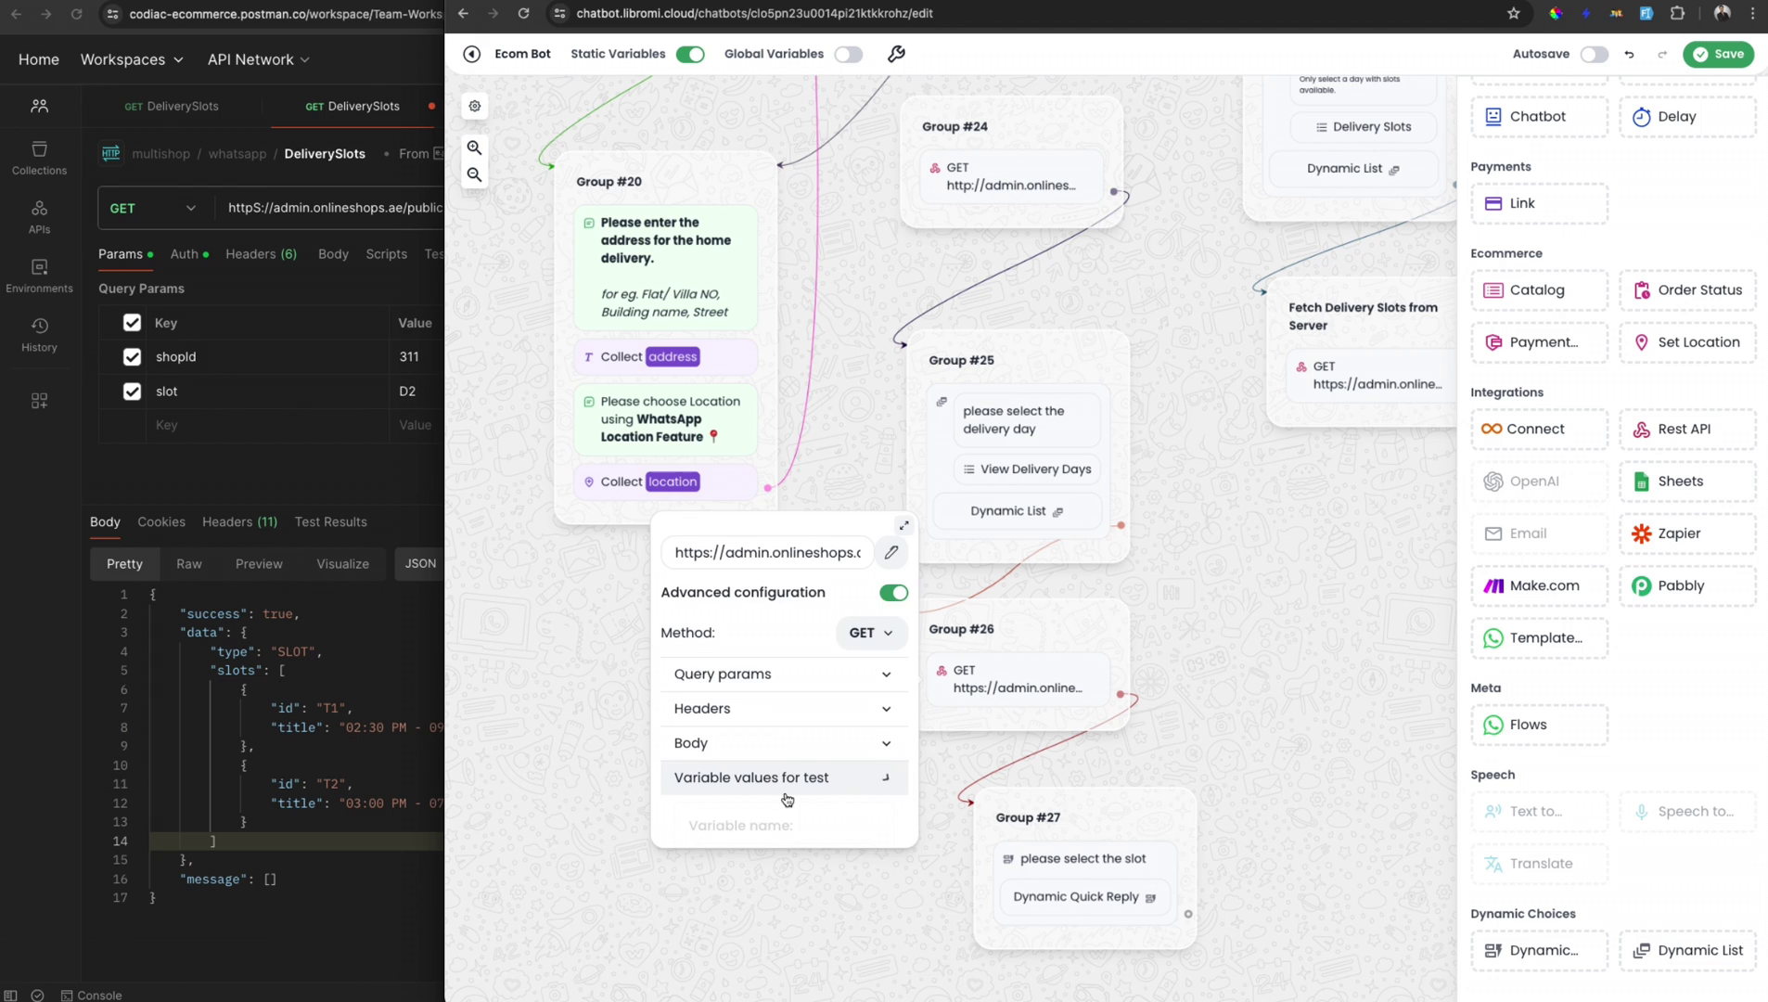
pyautogui.click(775, 809)
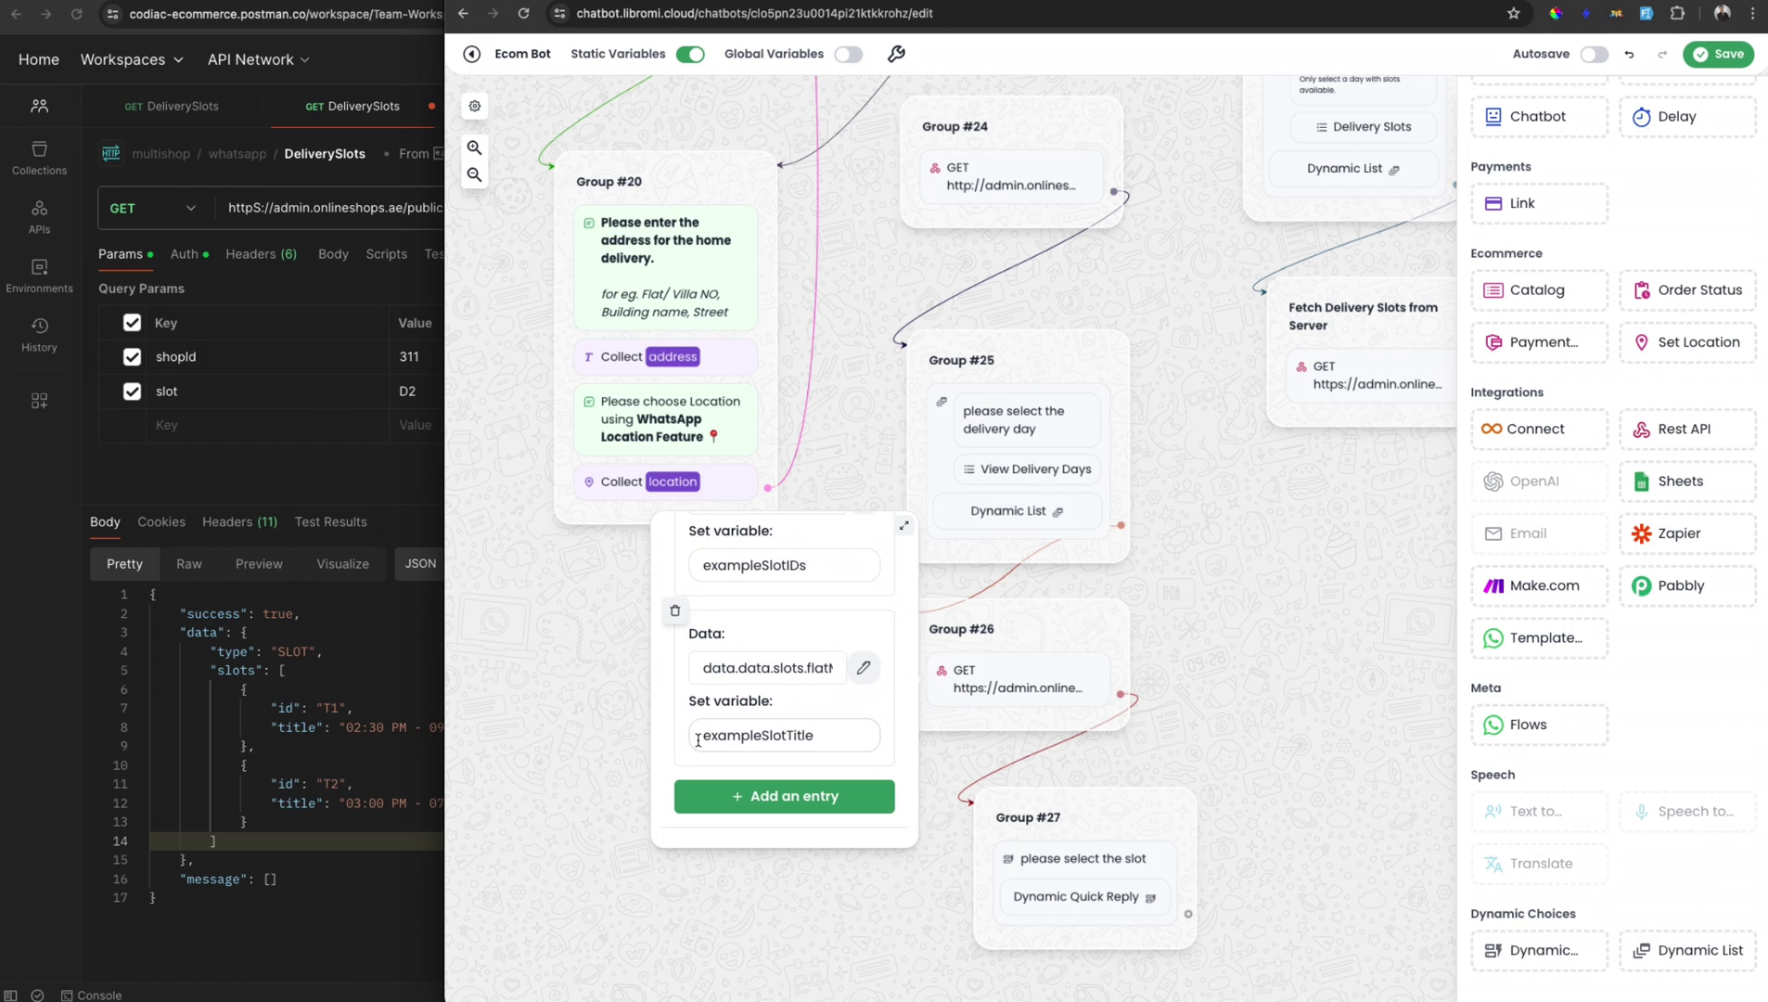
pyautogui.click(1115, 895)
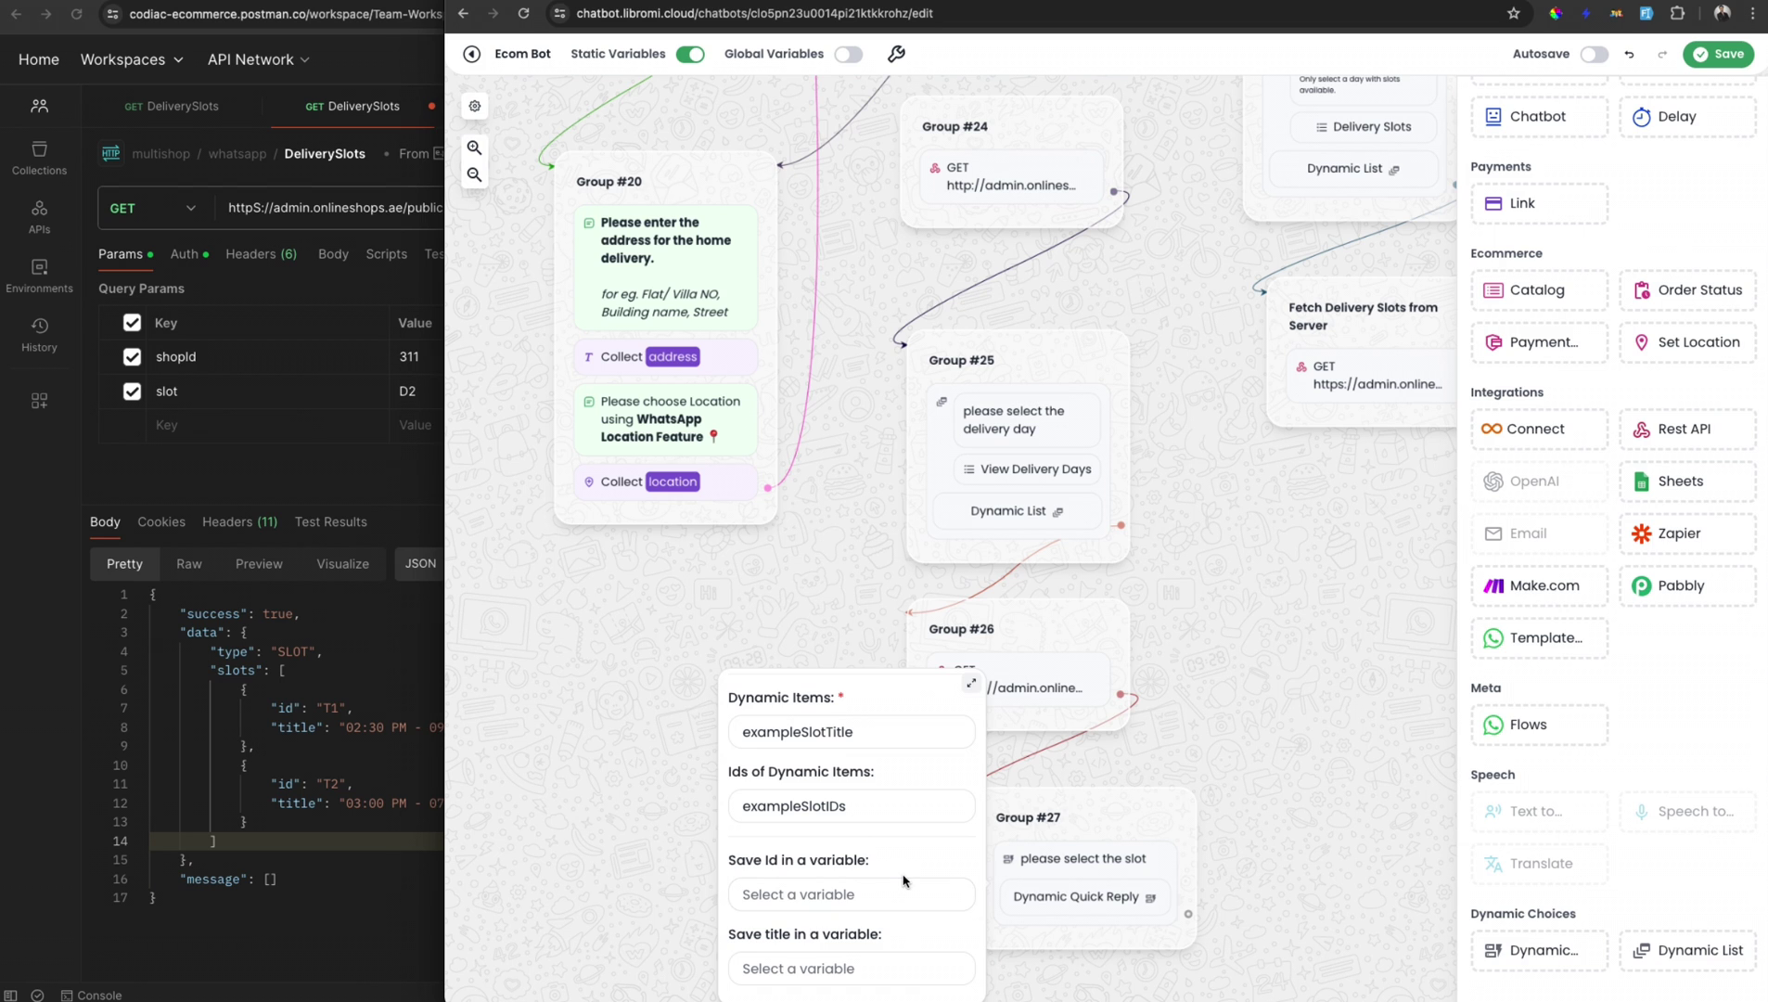
pyautogui.click(840, 895)
pyautogui.write('exa')
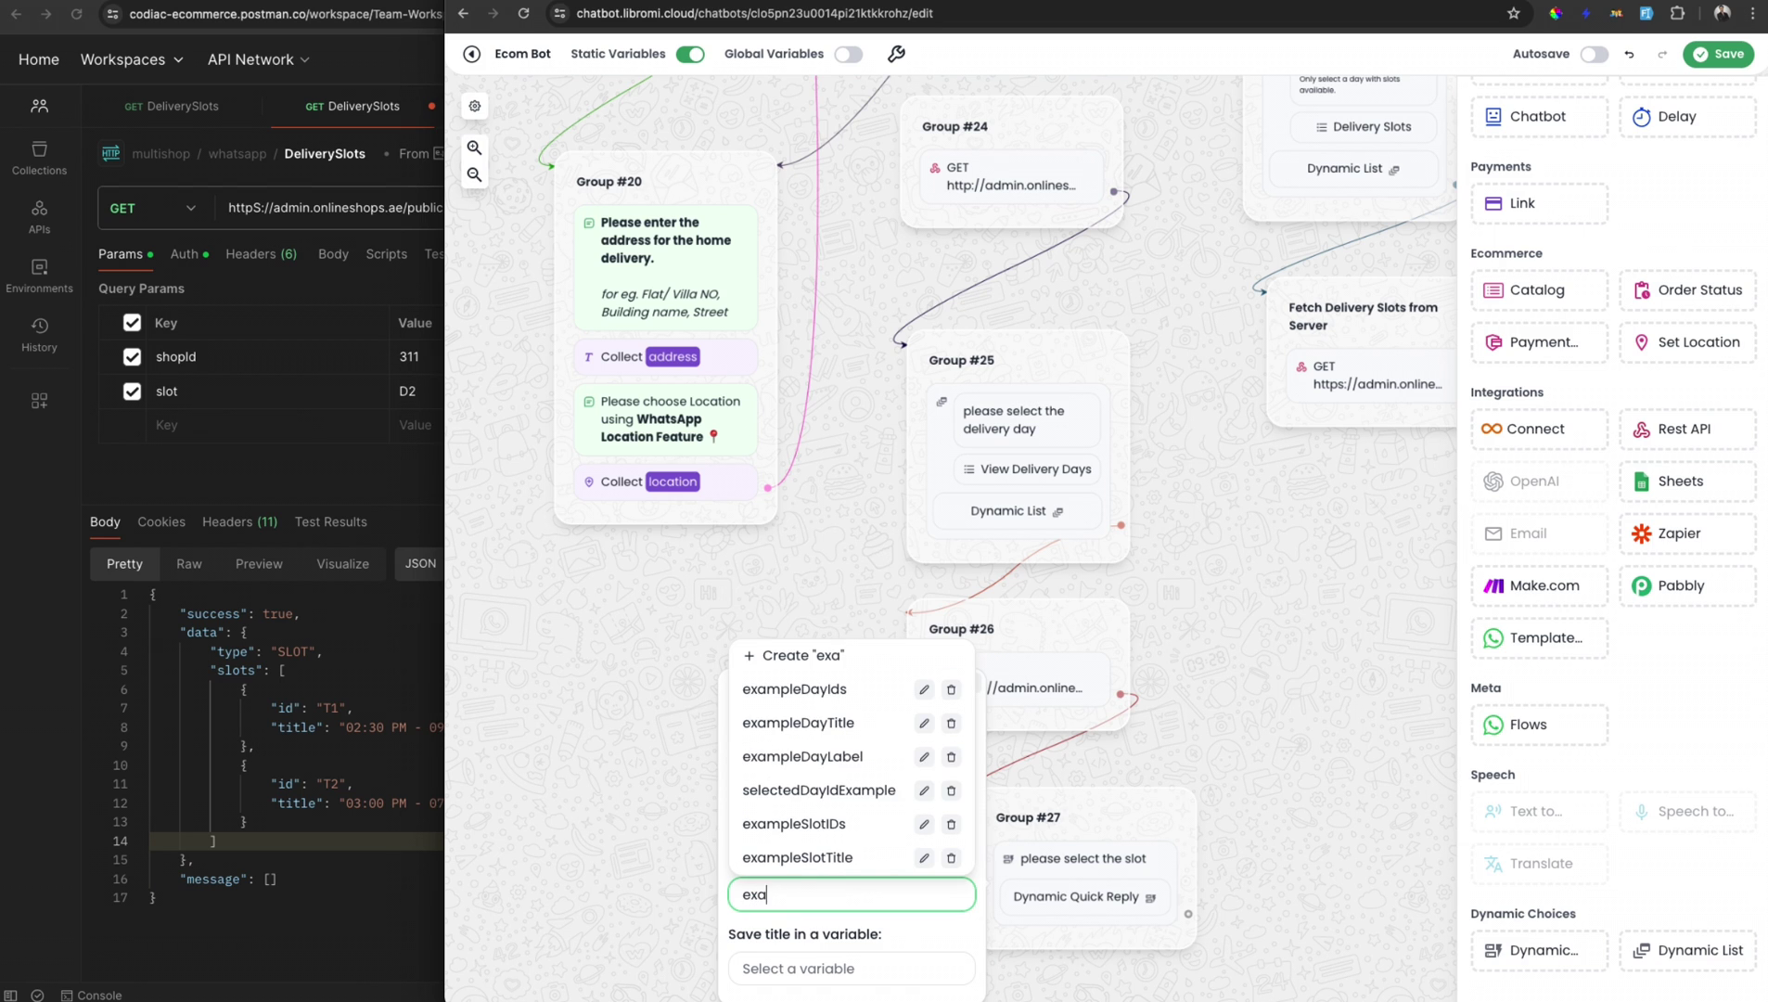
pyautogui.write('mpleSelectedSlotid')
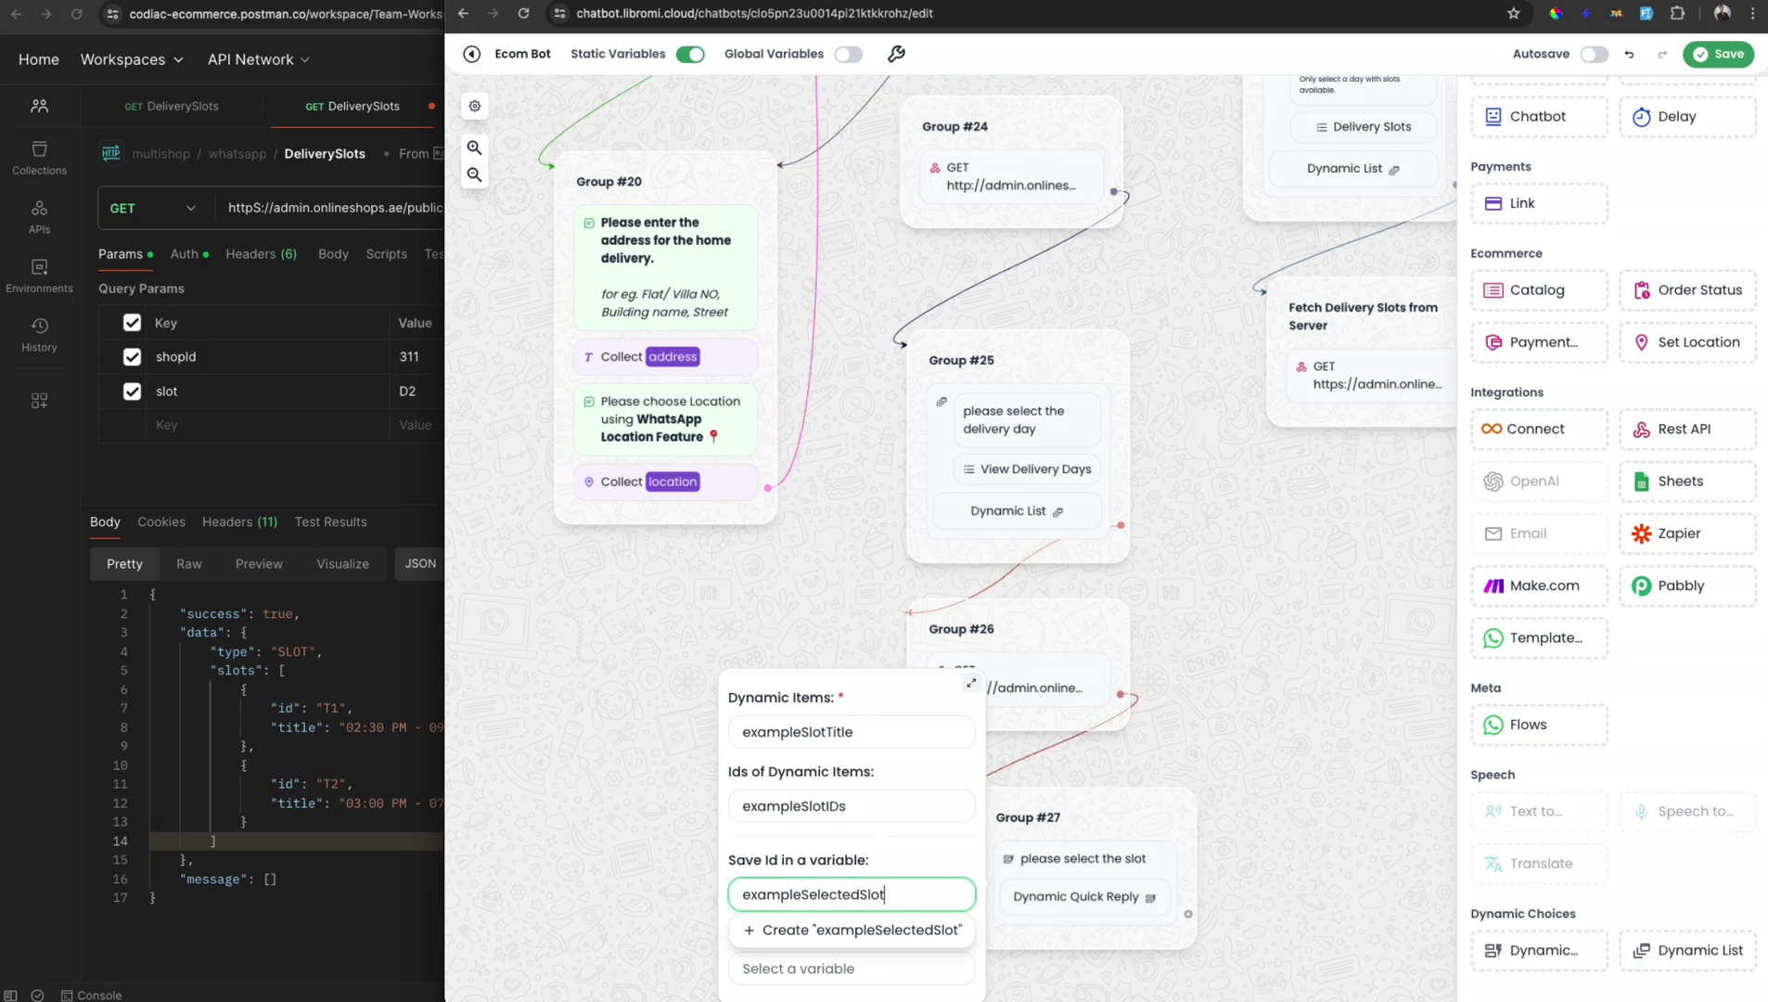